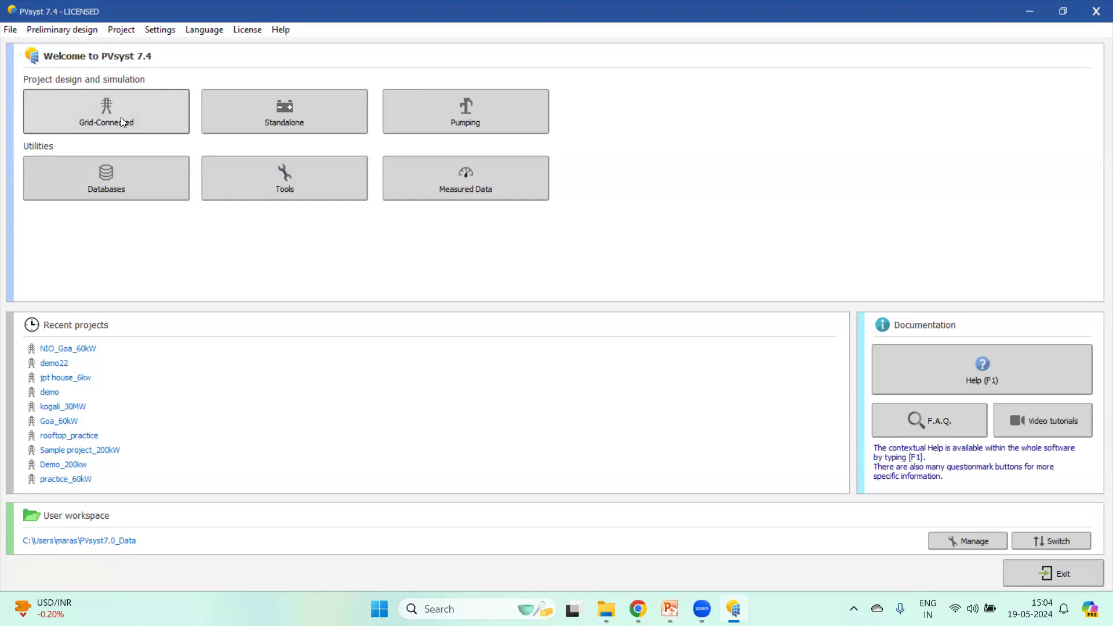
click(121, 119)
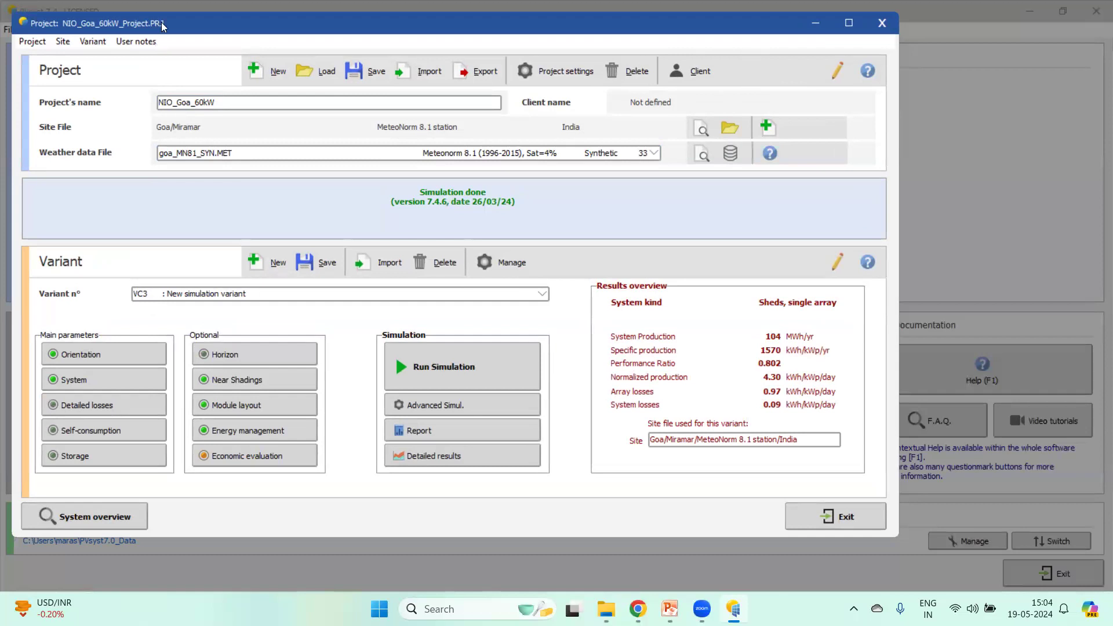
drag(716, 21, 760, 105)
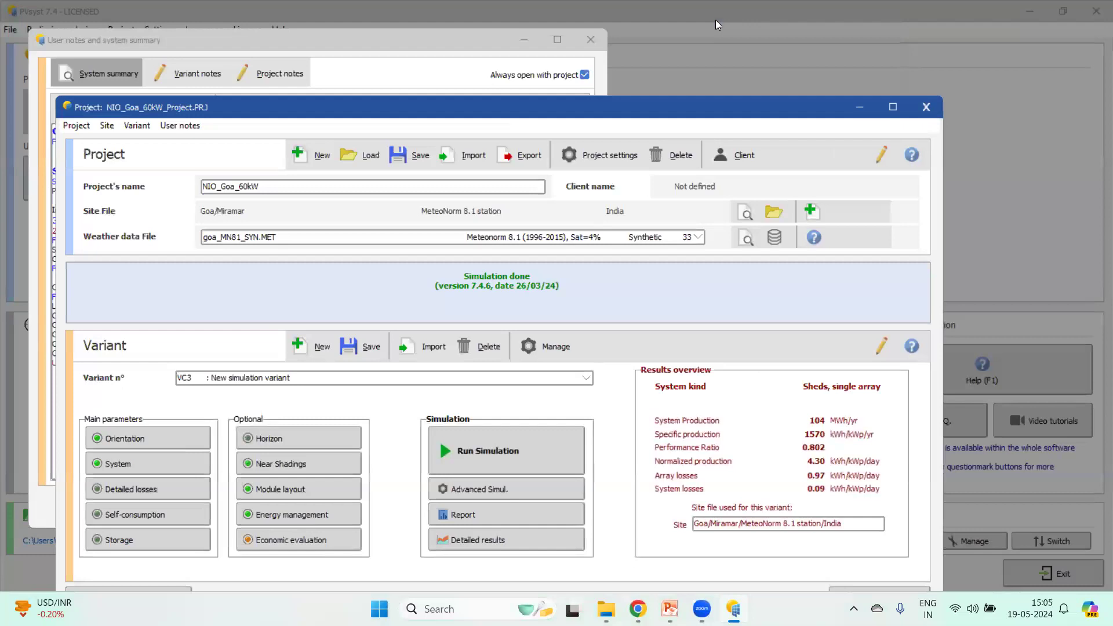
click(926, 108)
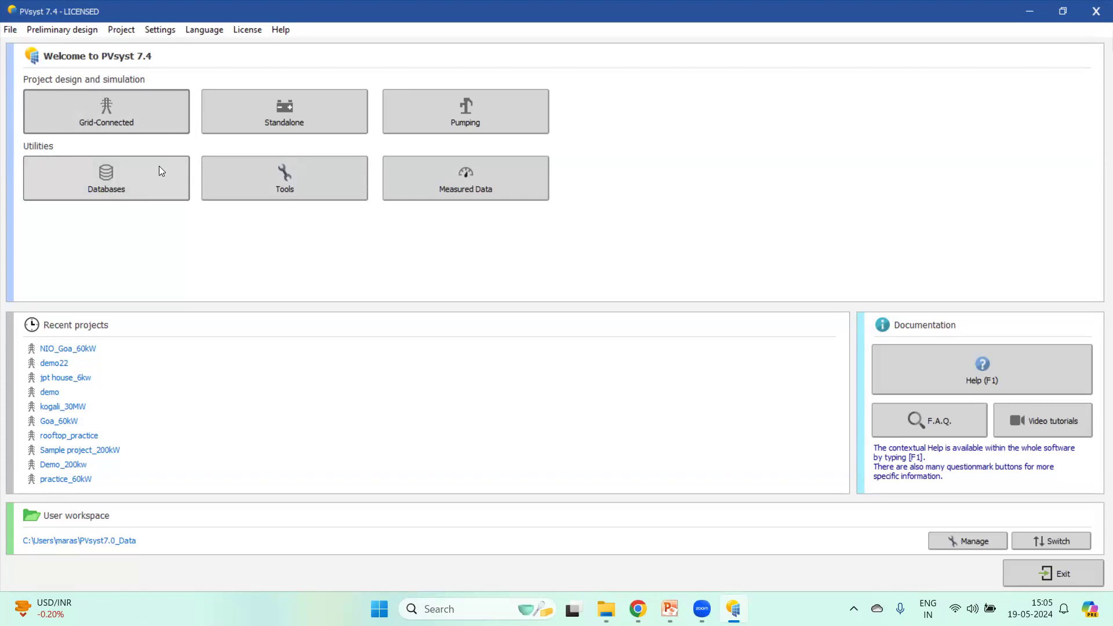
- Open the list of geographical sites from the weather database
click(96, 181)
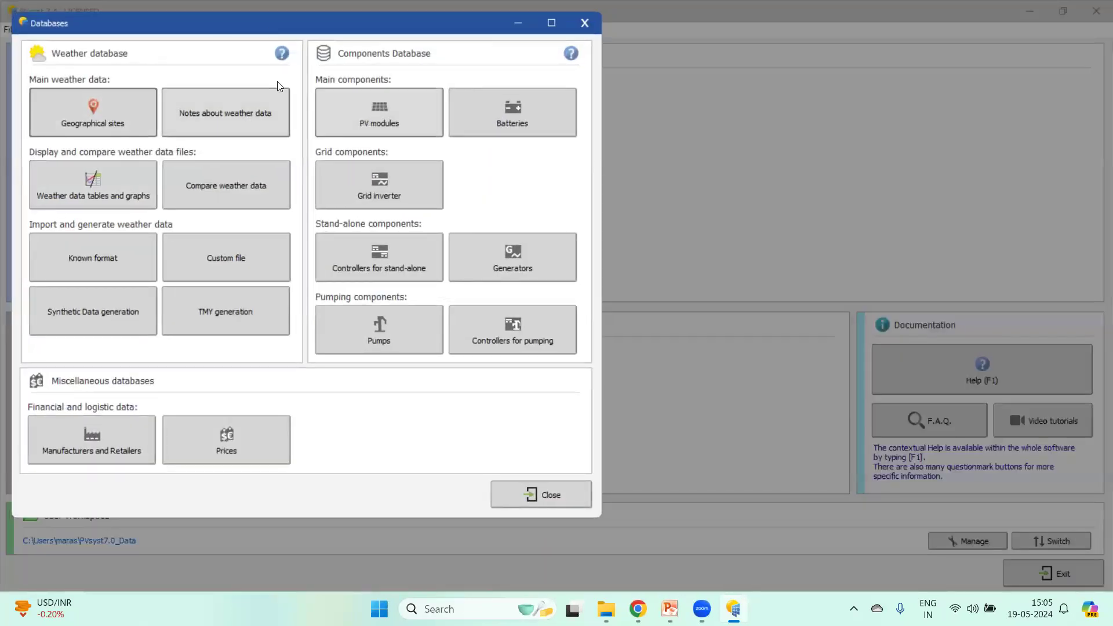
click(109, 107)
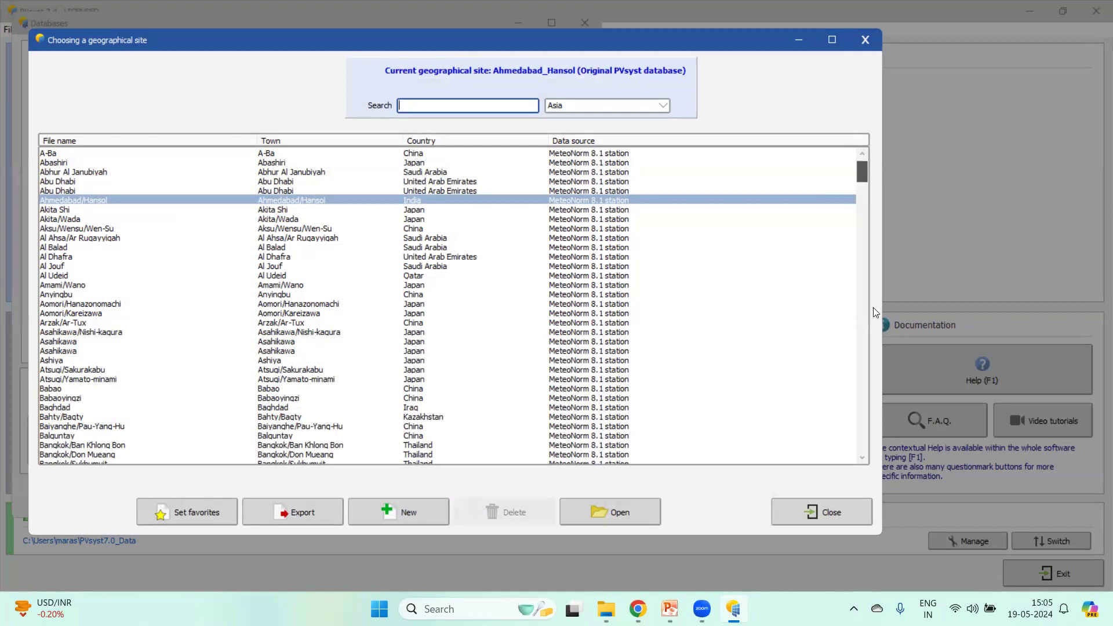
- Browse the geographical sites available for Asia to see which Indian locations the database offers
scroll(860, 169, down, 15)
scroll(861, 154, down, 20)
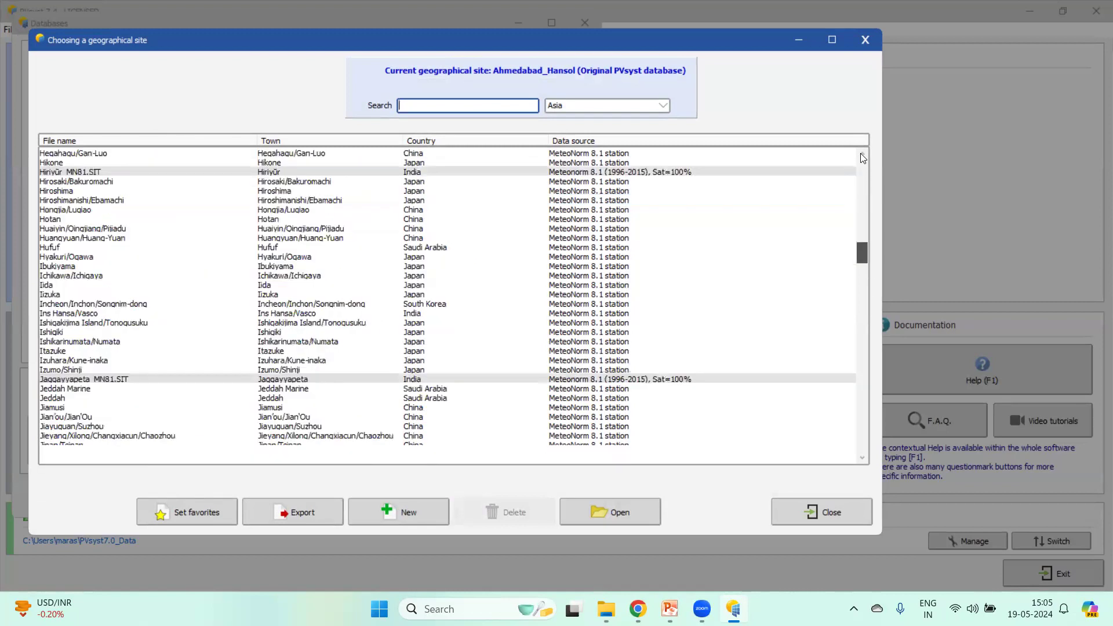
scroll(860, 153, up, 20)
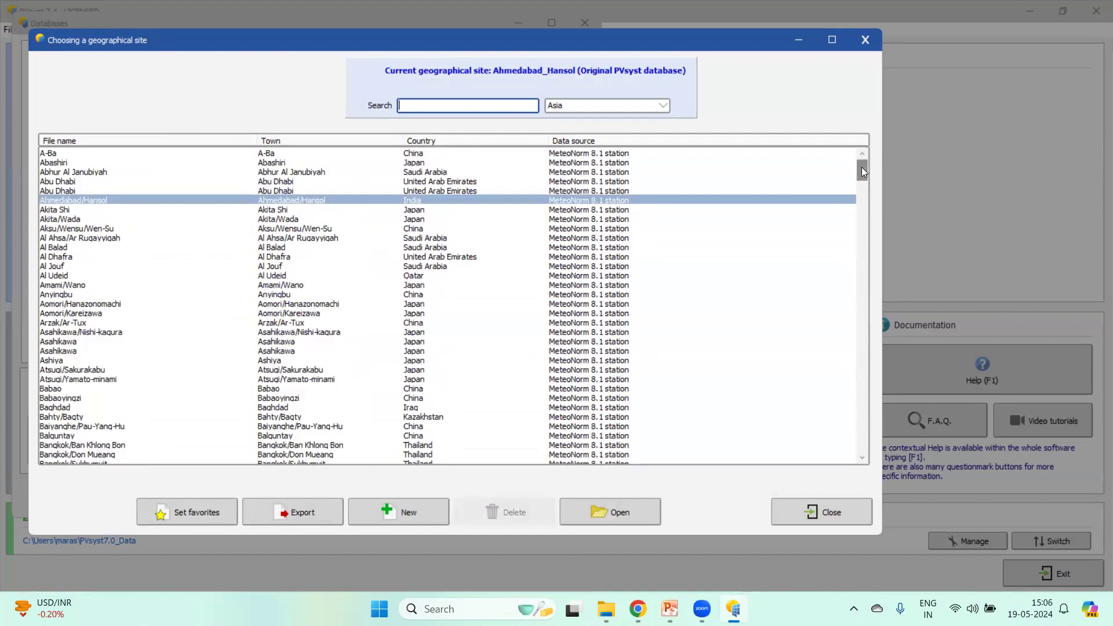
scroll(862, 174, down, 6)
scroll(861, 213, down, 6)
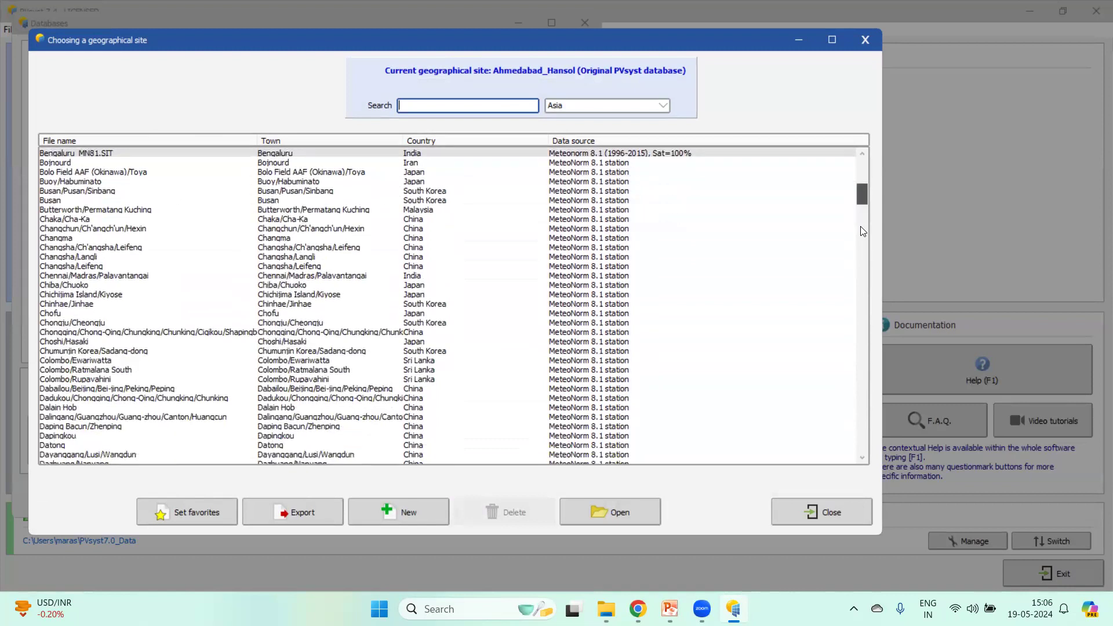
scroll(863, 231, down, 10)
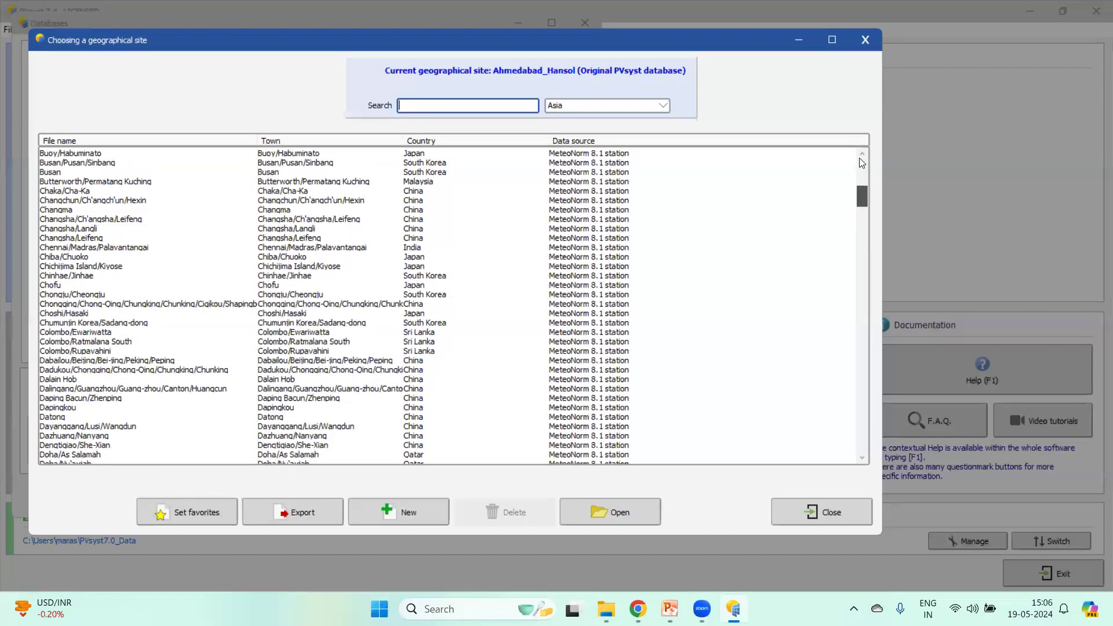
scroll(861, 151, down, 3)
scroll(638, 336, up, 18)
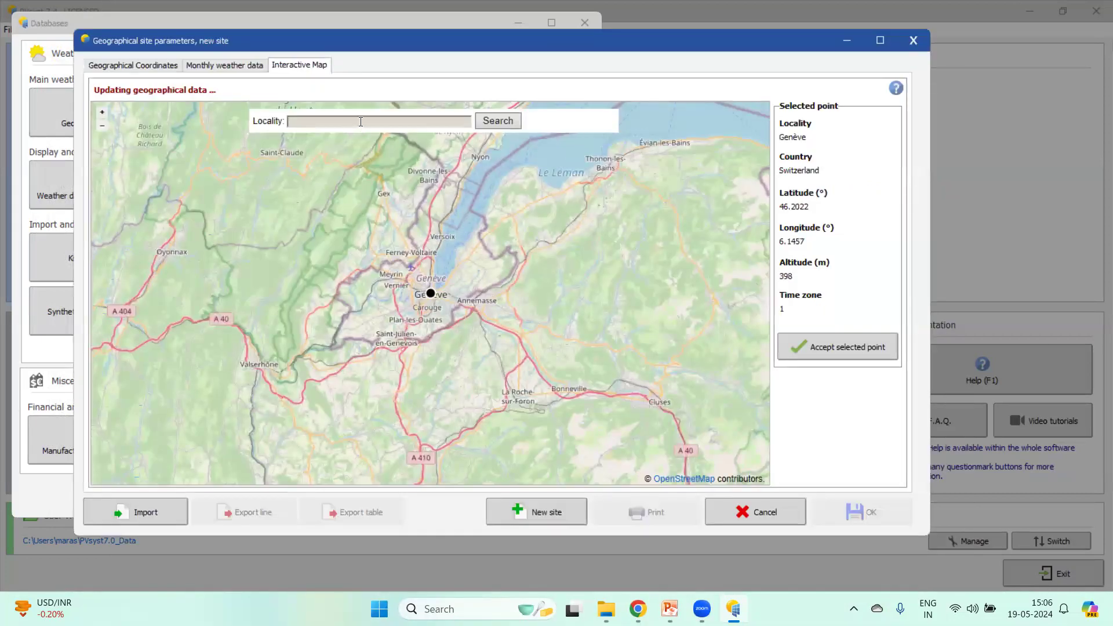
- Try to find the locality "NIO Goa" on the interactive map of a new geographical site
key(Caps_Lock)
text(NI)
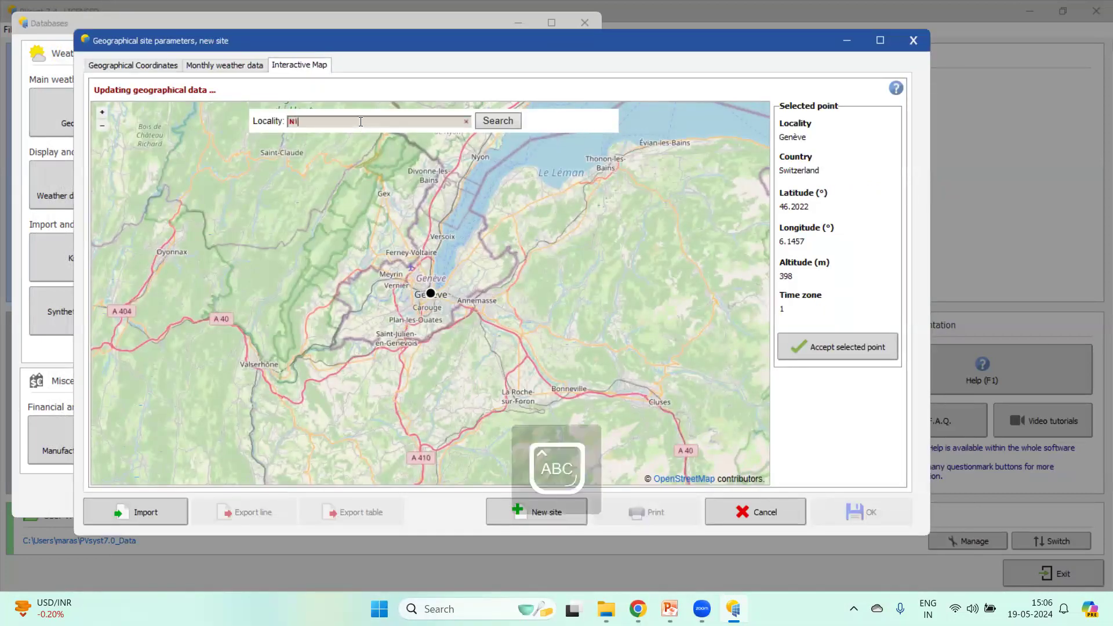
text(O G)
key(Caps_Lock)
text(oa)
click(506, 121)
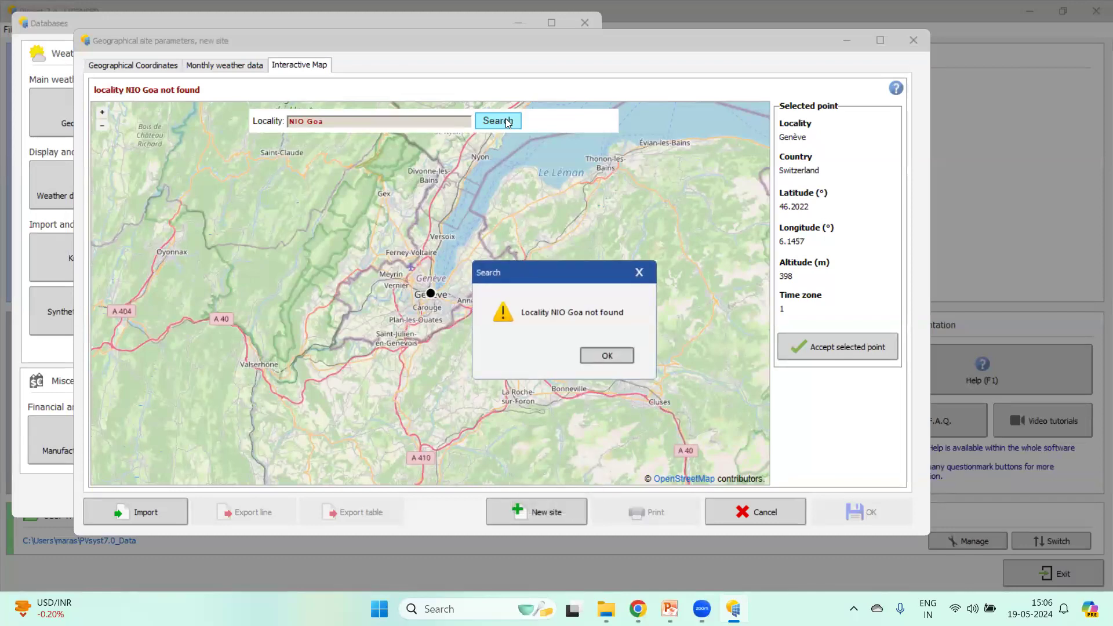
click(607, 356)
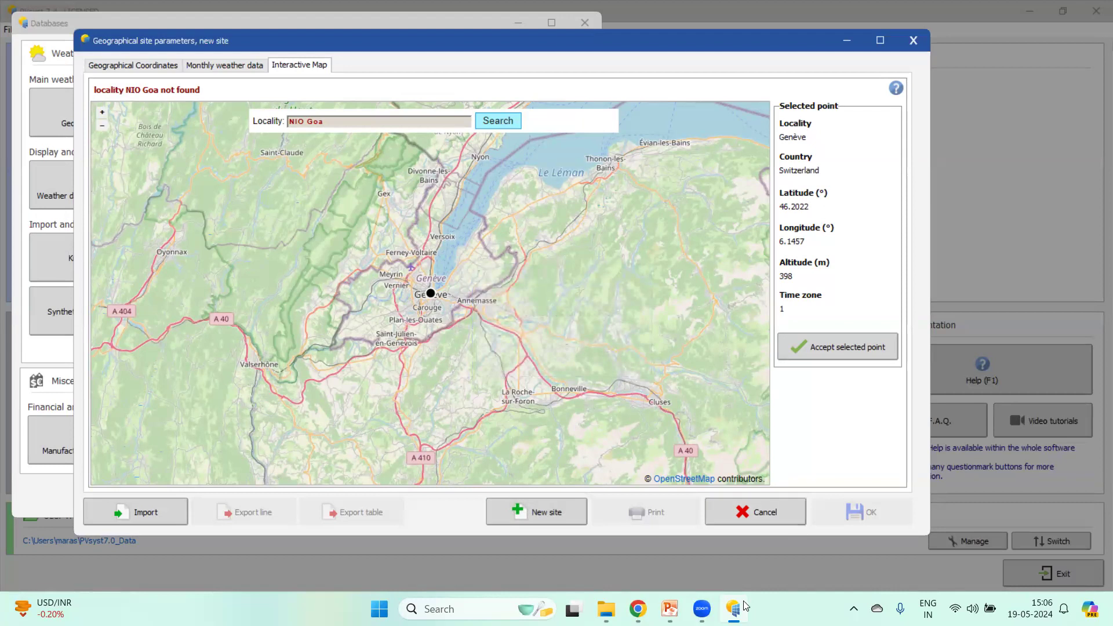
- Switch to Chrome, search Google for "nio goa" and show the results in Google Maps
mouse_move(746, 606)
mouse_move(670, 609)
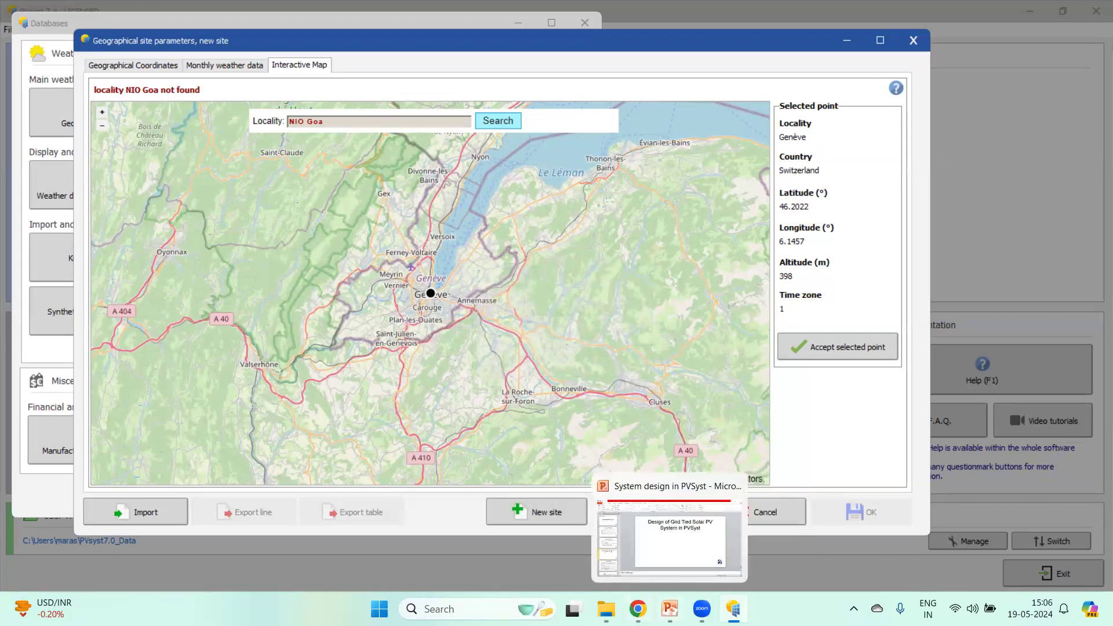
click(637, 609)
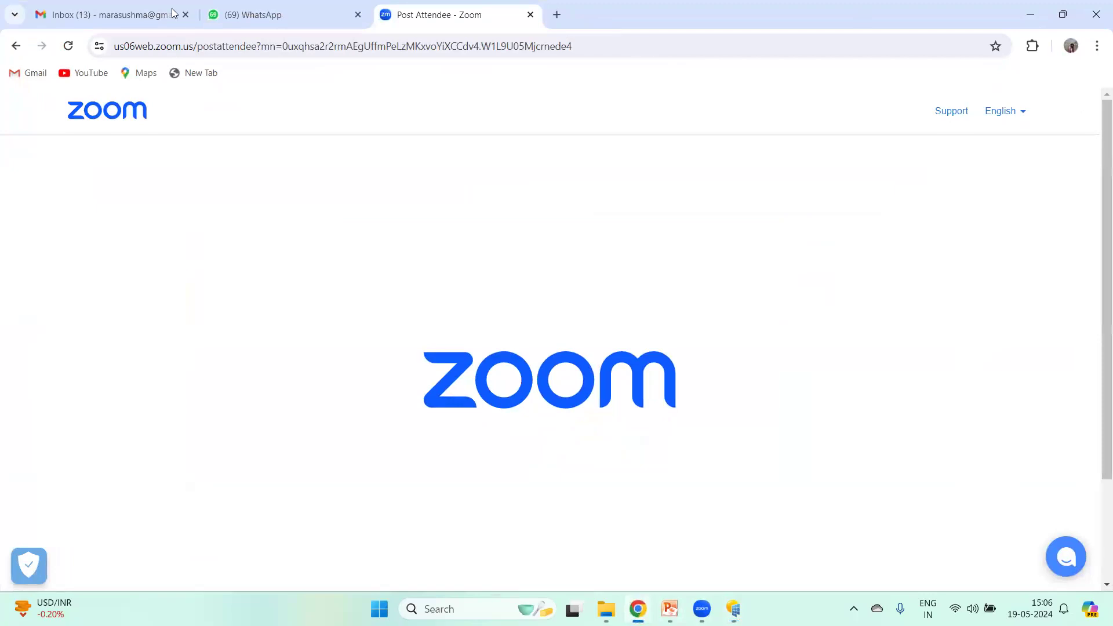
key(ctrl+1)
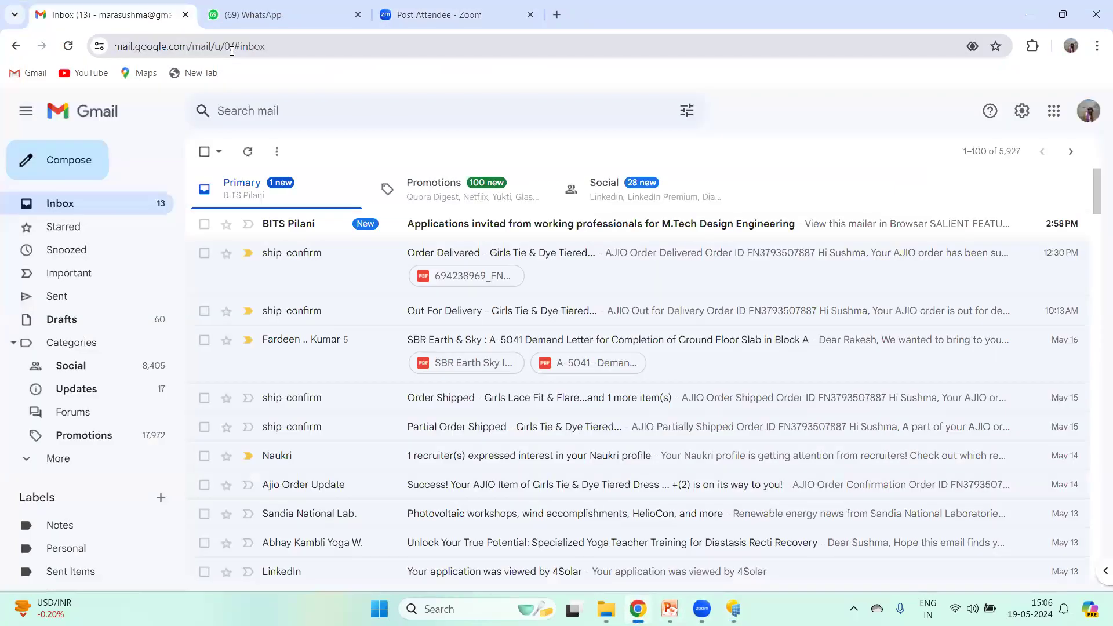
click(231, 47)
text(google.com)
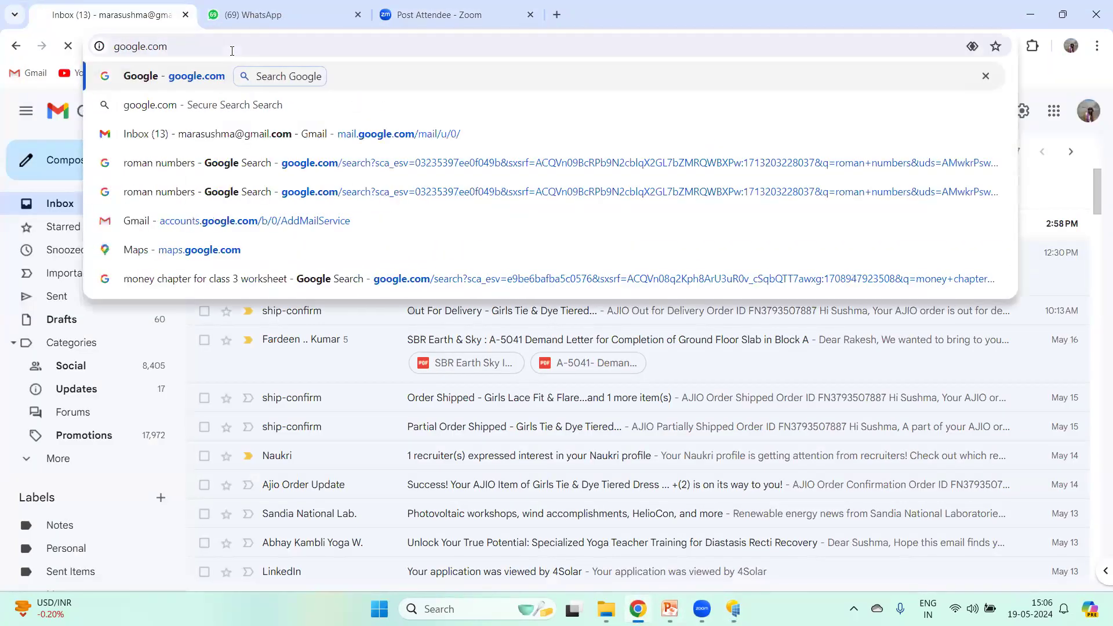
key(Return)
text(nio goa)
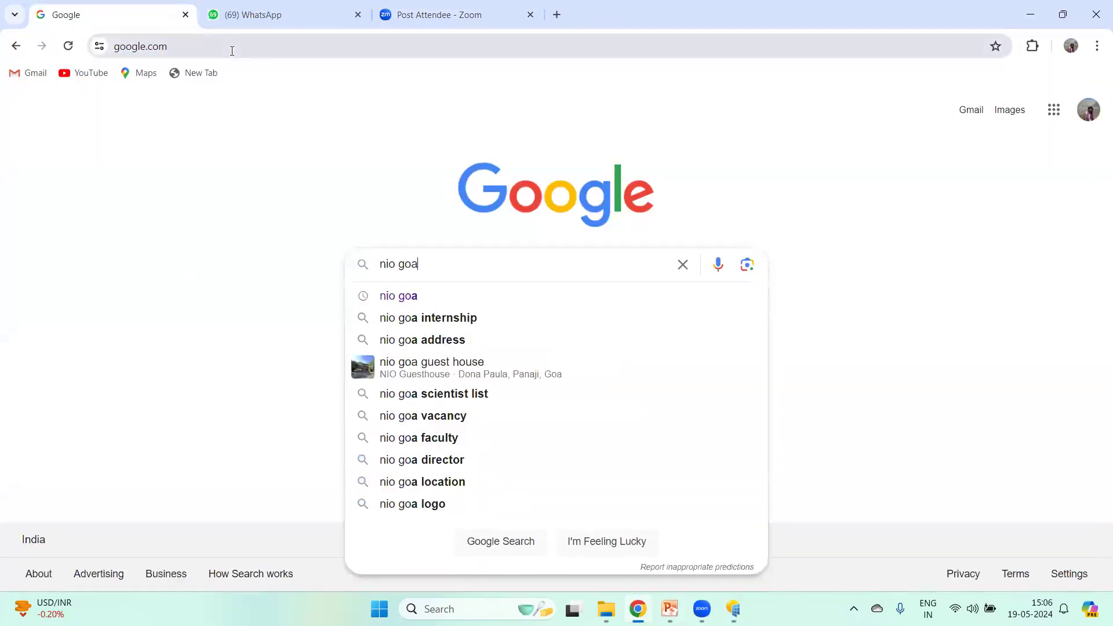
key(Return)
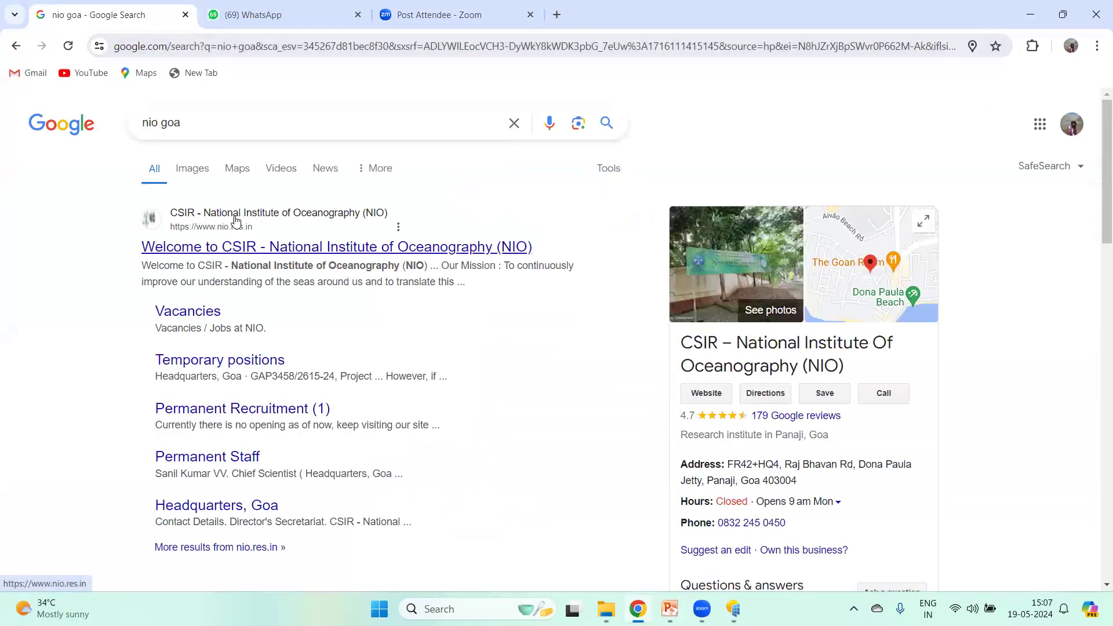
click(234, 170)
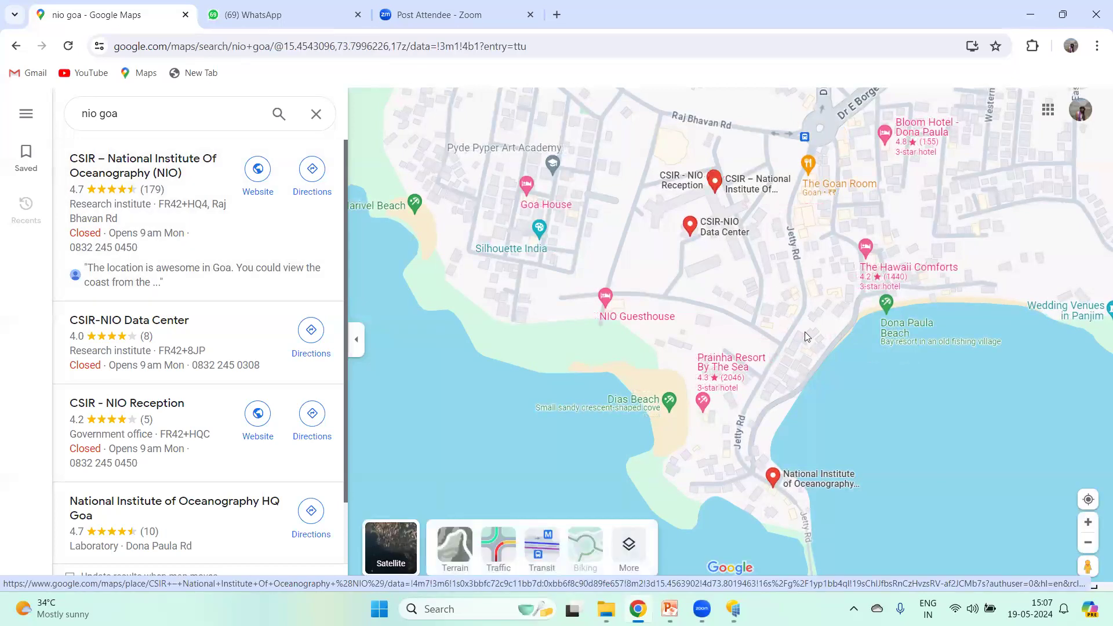
- Show the map in satellite view and copy the coordinates of the solar-panelled roof just below the CSIR-NIO Data Center
click(386, 548)
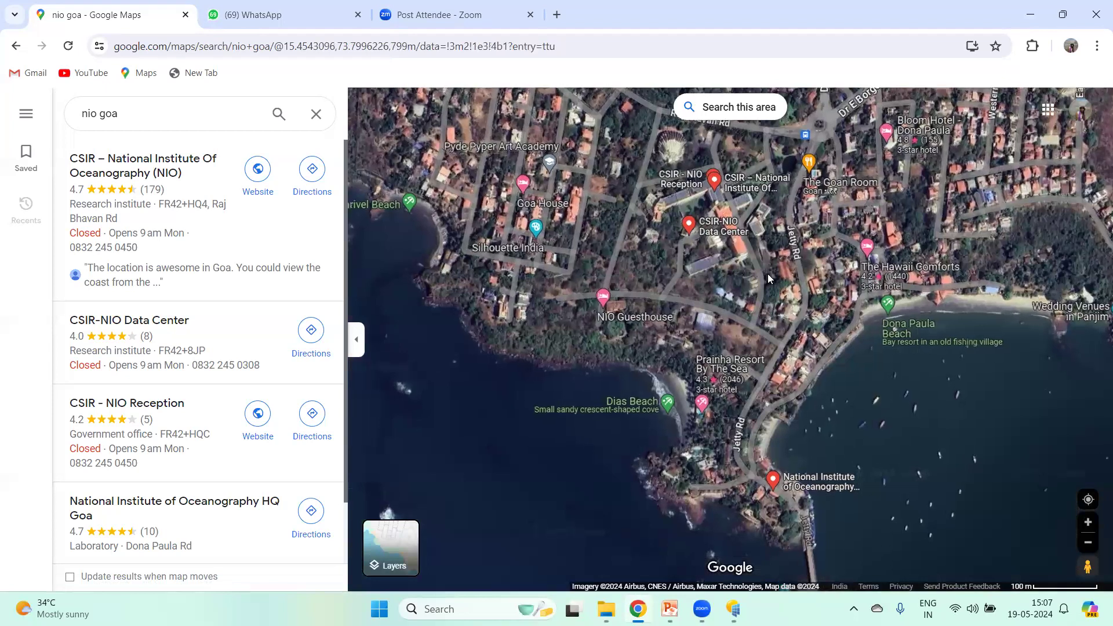
scroll(768, 274, up, 1)
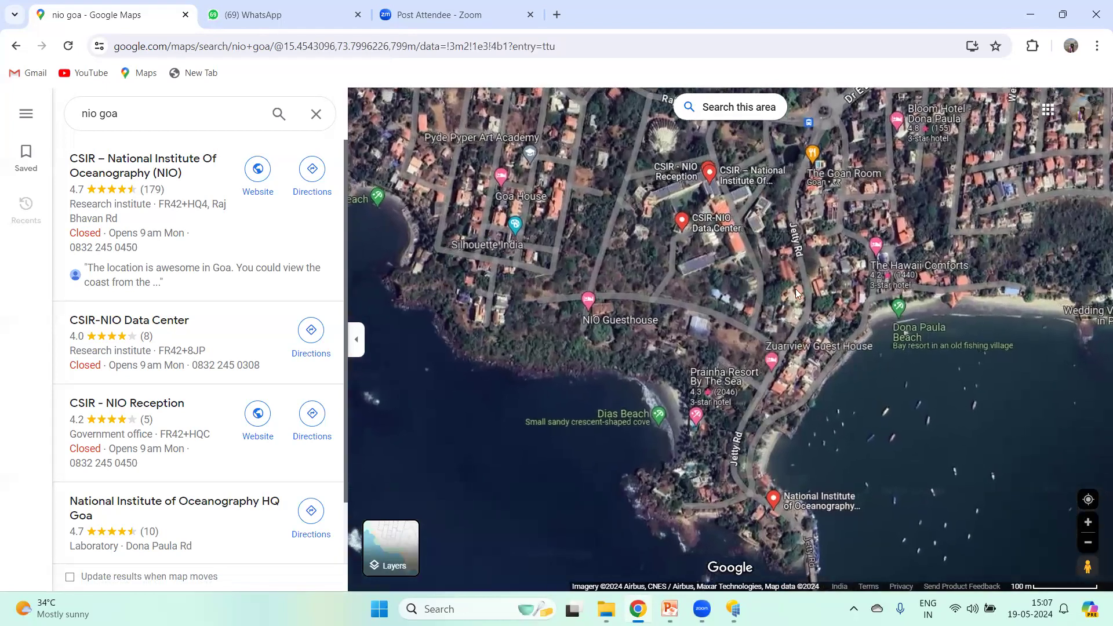
scroll(610, 255, up, 3)
click(609, 254)
right_click(620, 253)
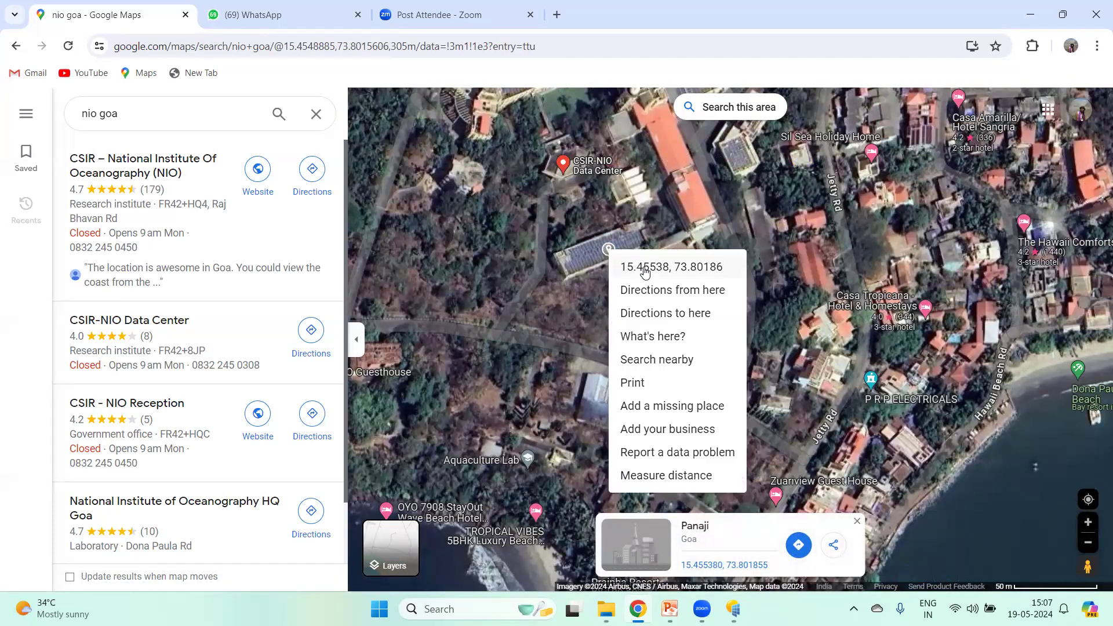
click(645, 268)
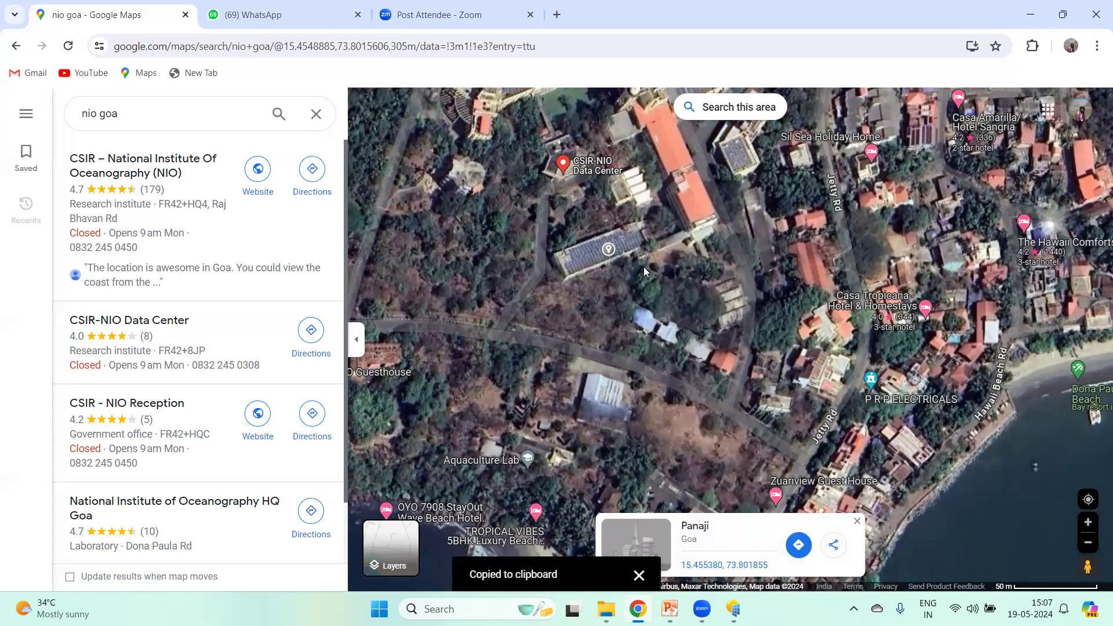
- Return to PVsyst, search the interactive map for the copied coordinates 15.455379526150004, 73.80185525024343 and accept the selected point
click(1023, 14)
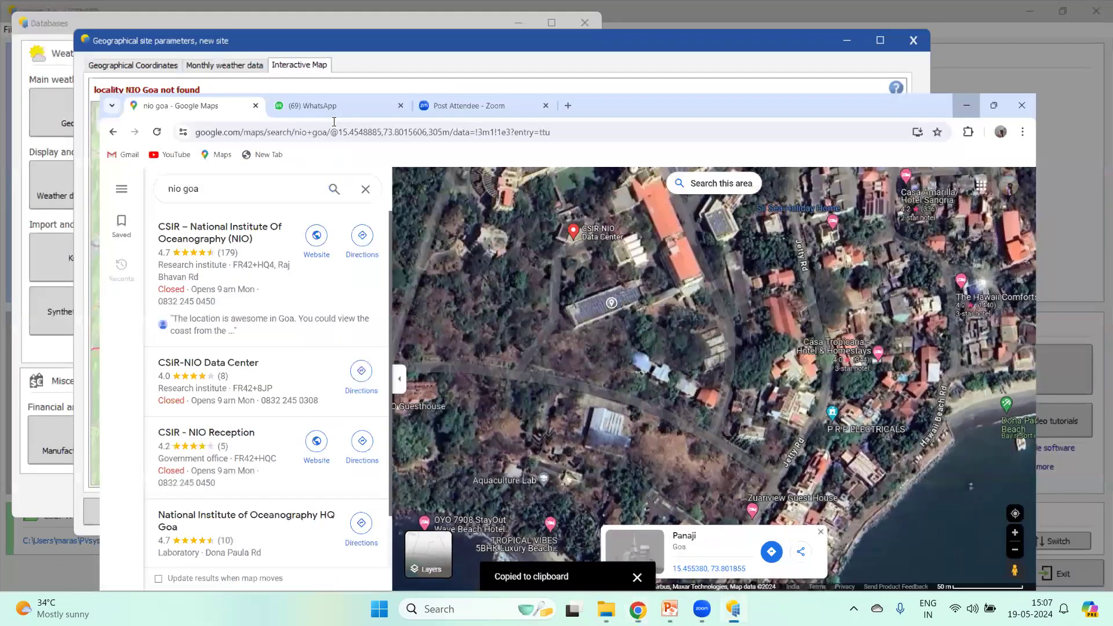
click(334, 122)
key(BackSpace)
key(BackSpace)
key(BackSpace)
key(BackSpace)
key(BackSpace)
key(BackSpace)
key(BackSpace)
key(ctrl+v)
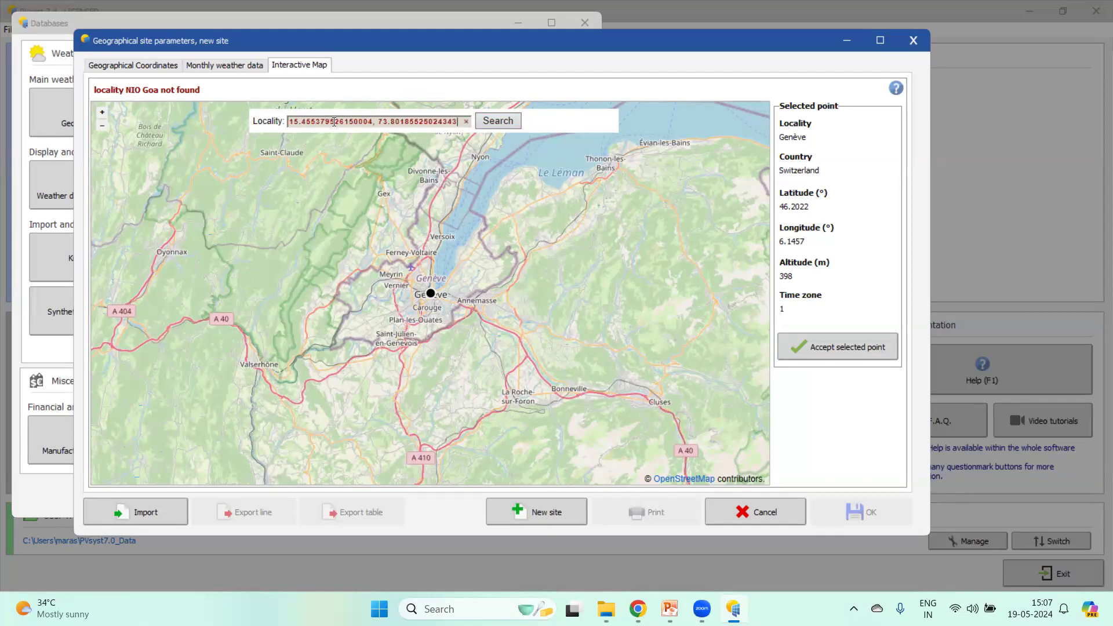
click(506, 125)
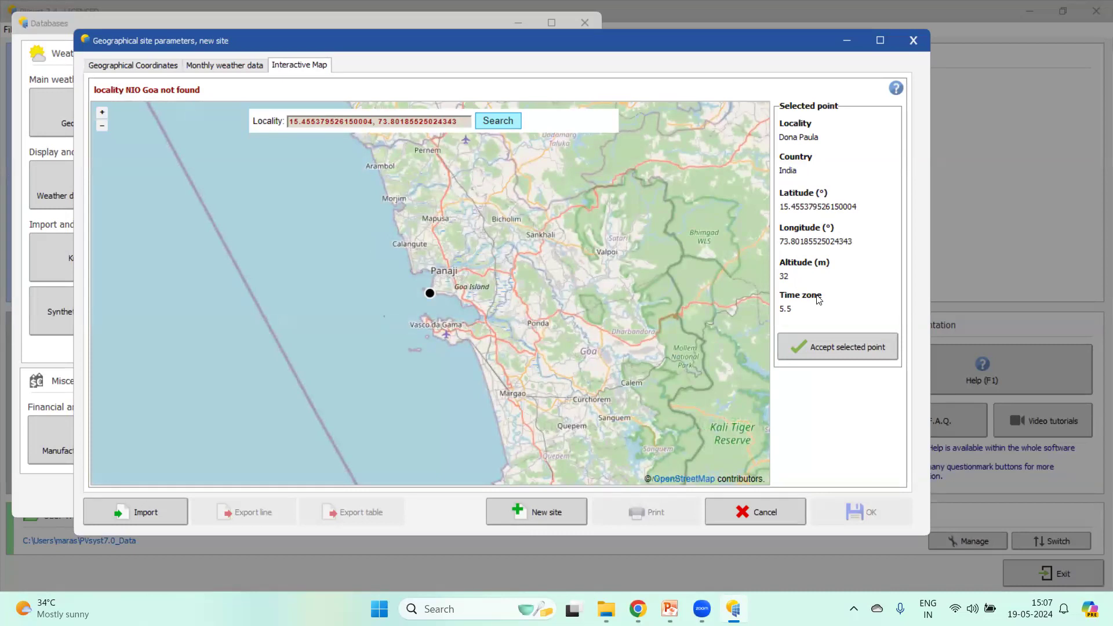
click(842, 346)
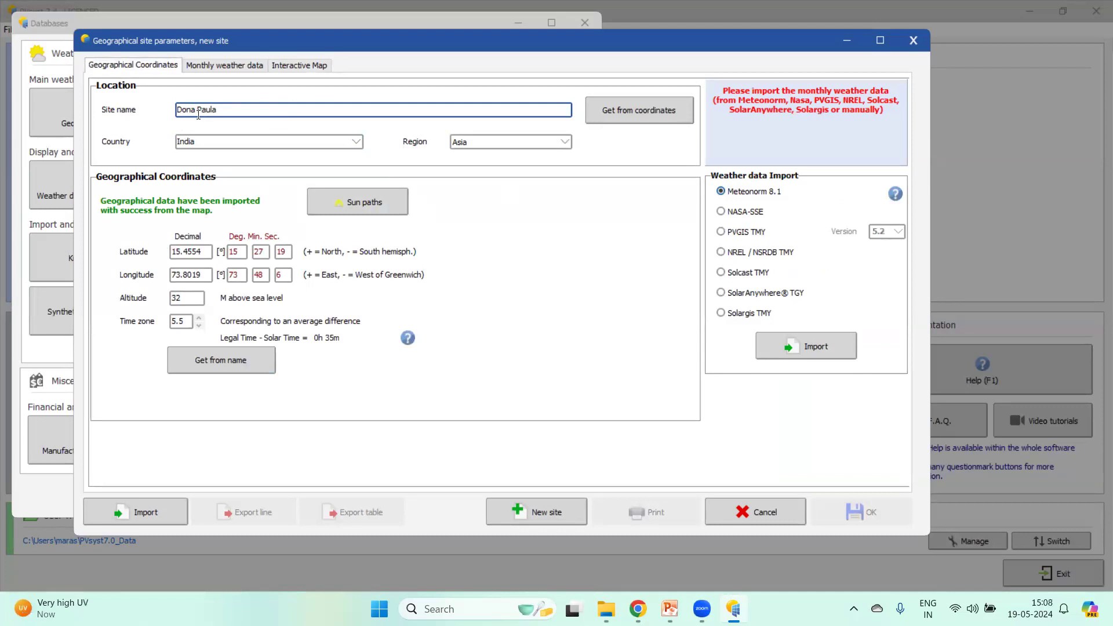
- Examine the sun paths diagram for the Dona Paula site and close it
click(179, 253)
click(360, 206)
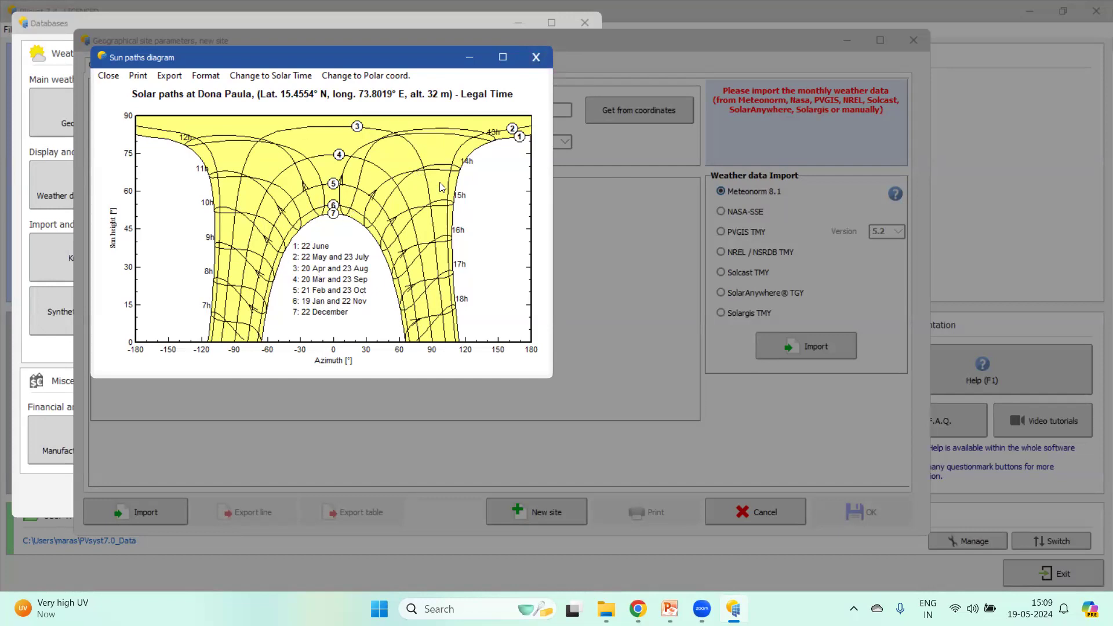
click(536, 58)
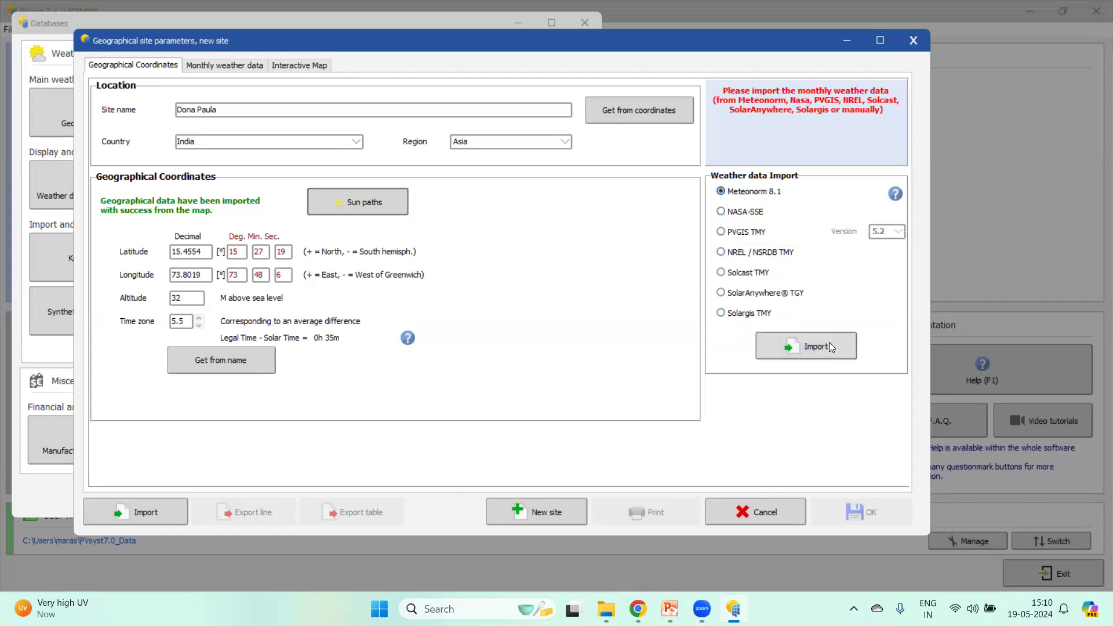
- Import the site's Meteonorm 8.1 weather data, view irradiation in kWh/m²/day, and set the units back to kWh/m²/mth
click(814, 350)
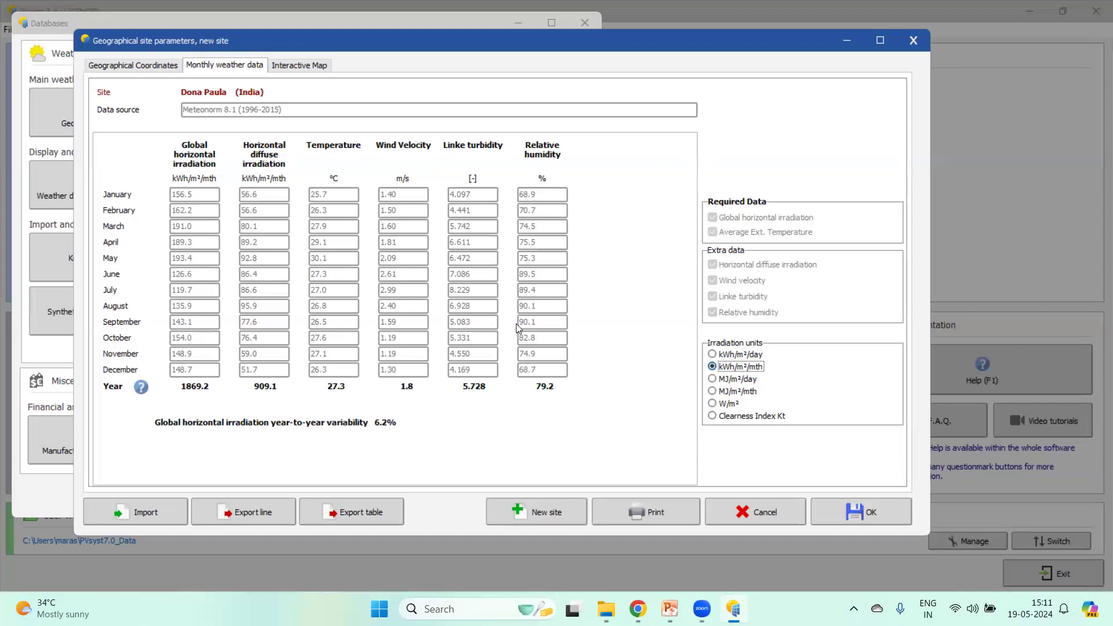
click(713, 355)
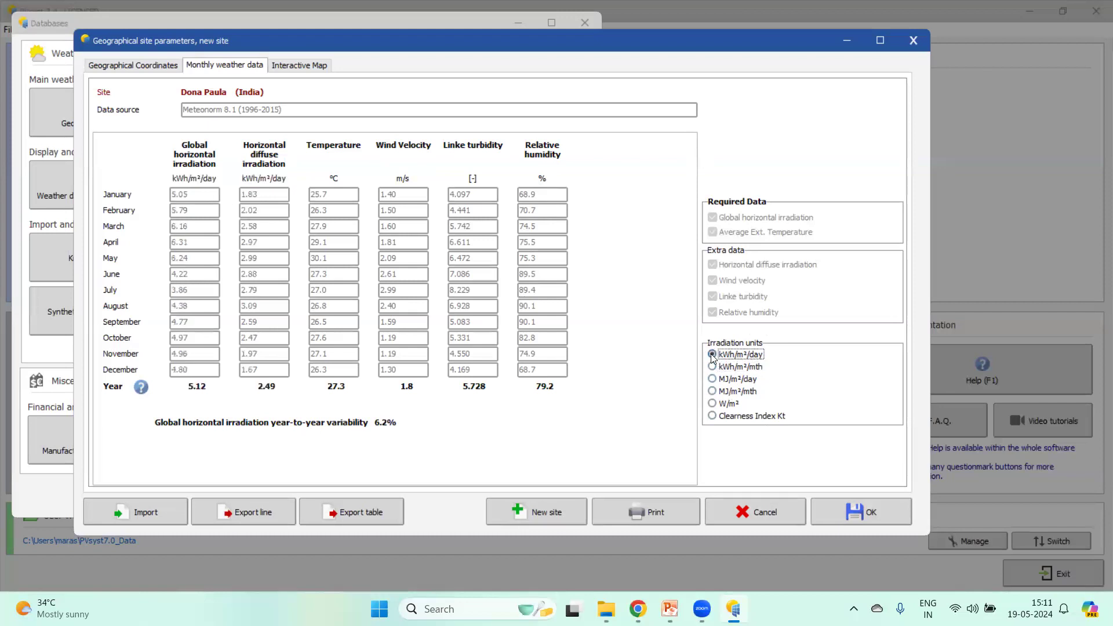
click(713, 368)
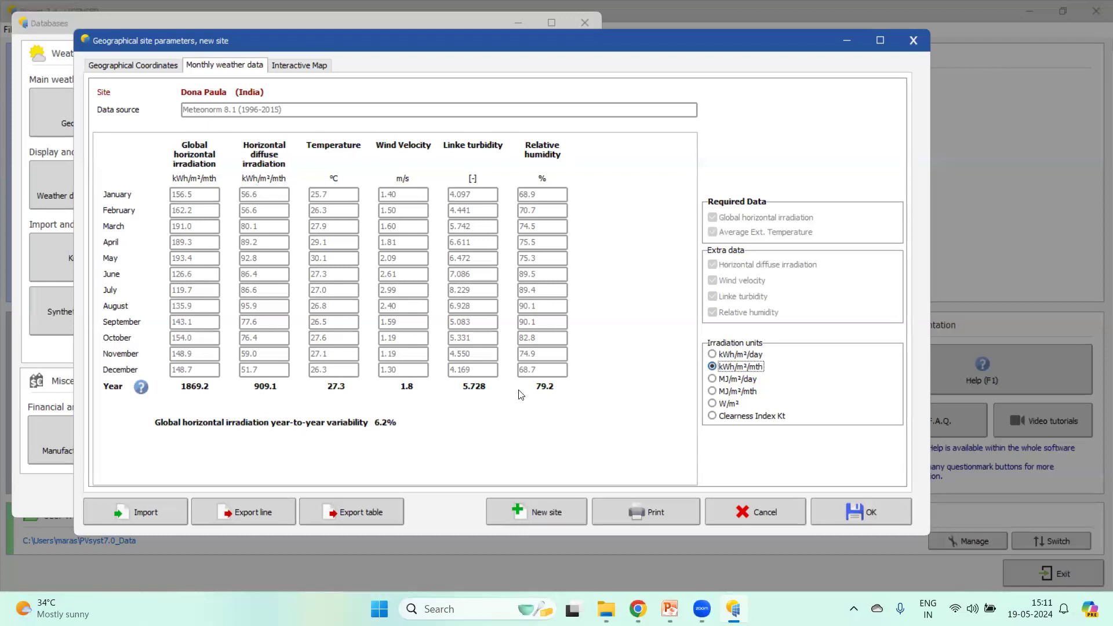
- Switch to the System design in PVSyst presentation in PowerPoint and show the Solar Radiation slide
mouse_move(676, 605)
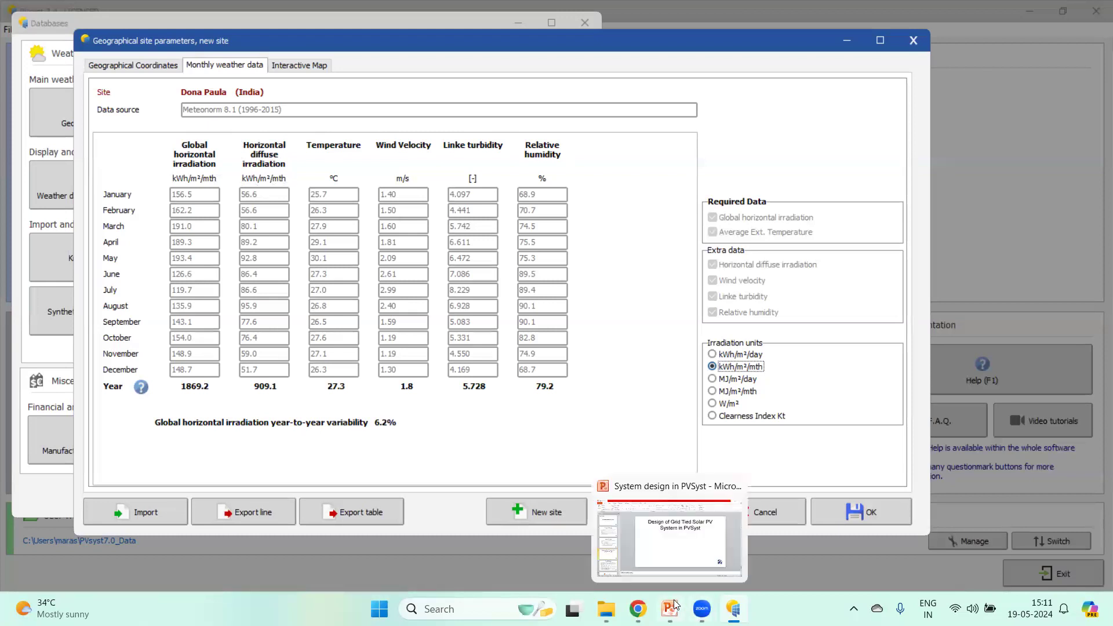
click(679, 559)
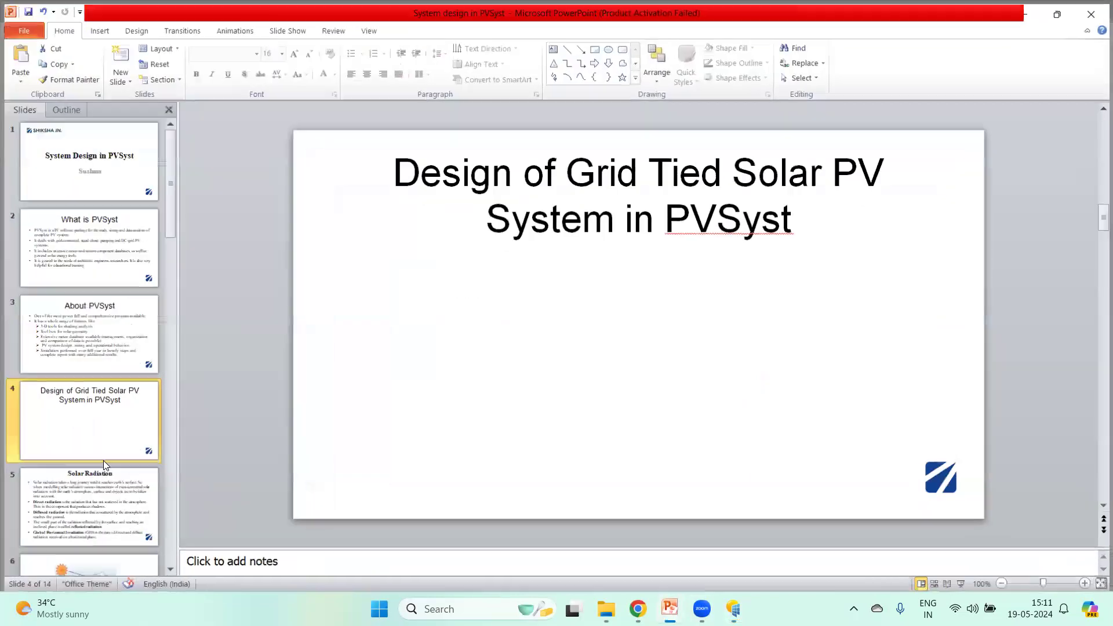
click(124, 503)
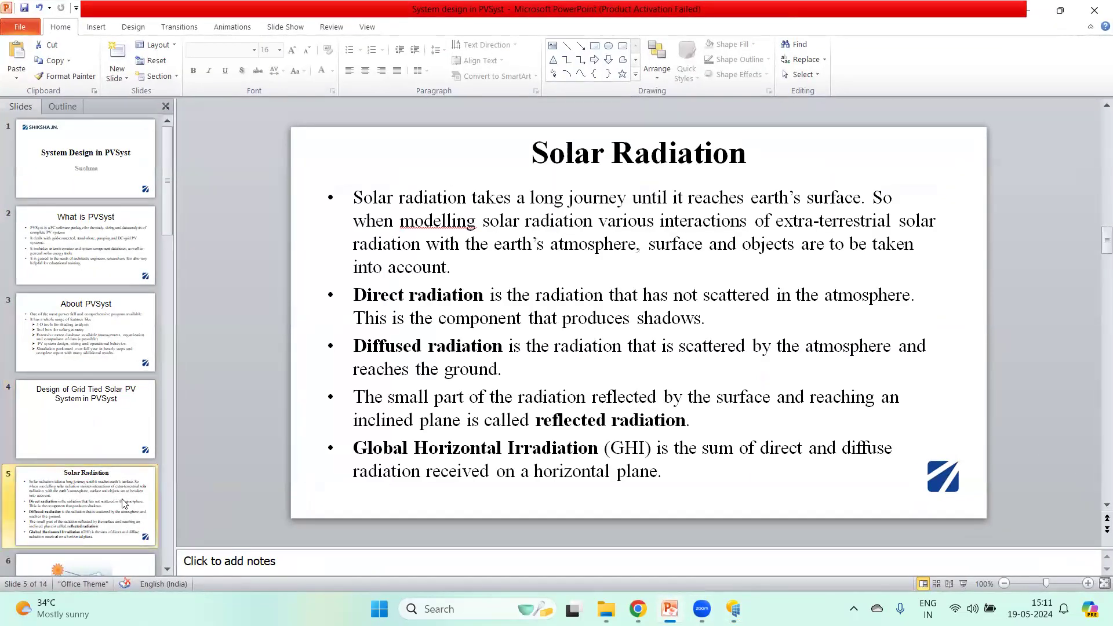
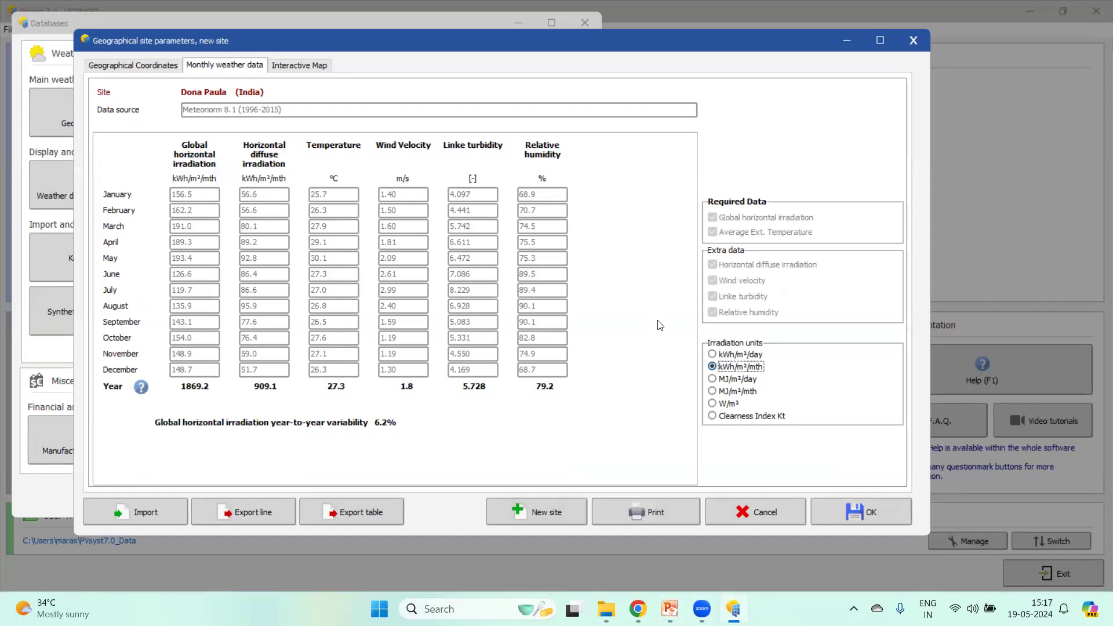
- Return to PVsyst and save the site as Dona Paula_MN81 and its synthetic hourly weather data as Dona Paula_MN81_SYN
click(857, 511)
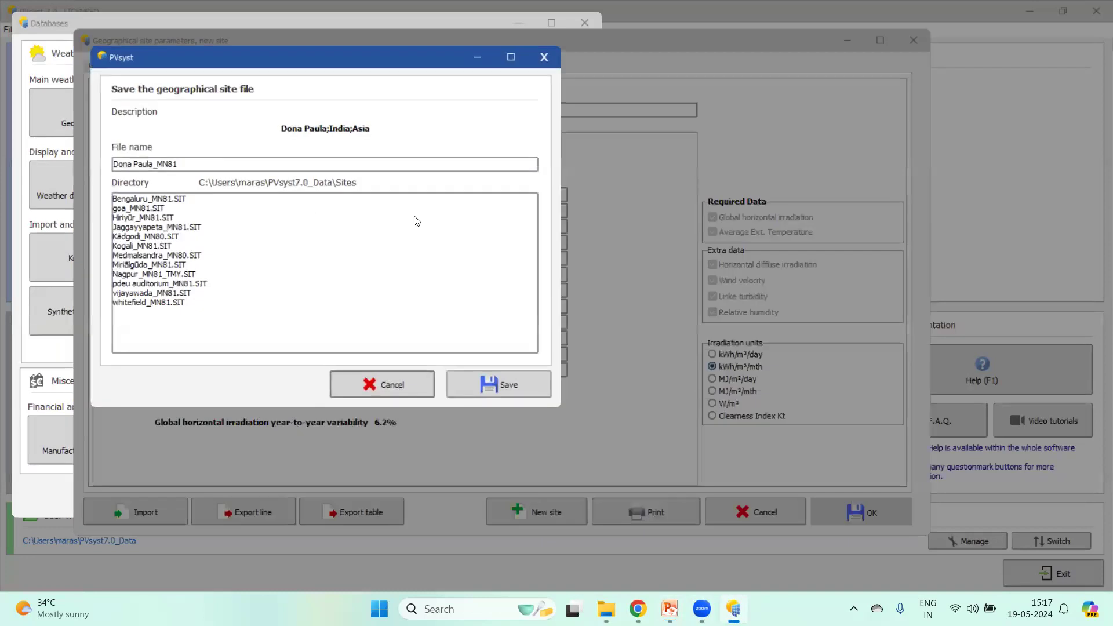
click(510, 391)
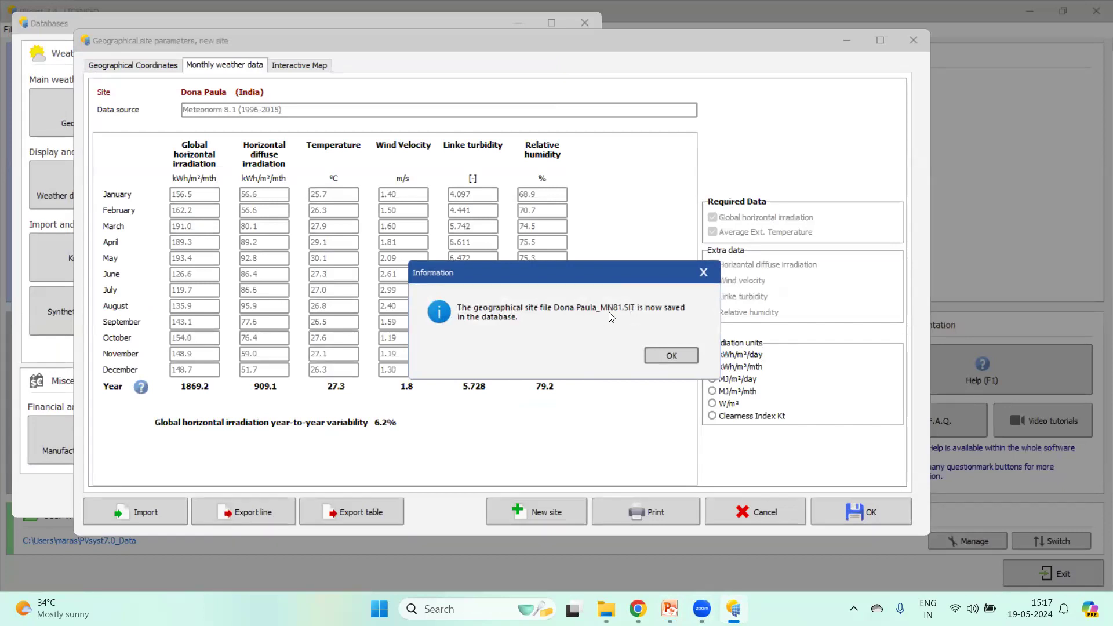
click(683, 359)
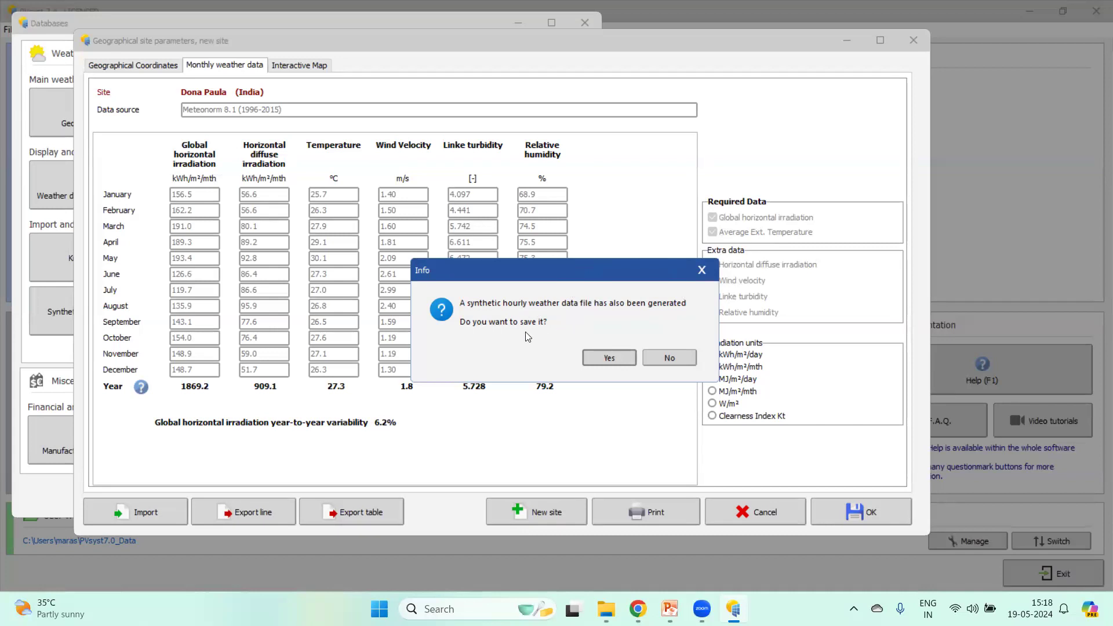
click(596, 360)
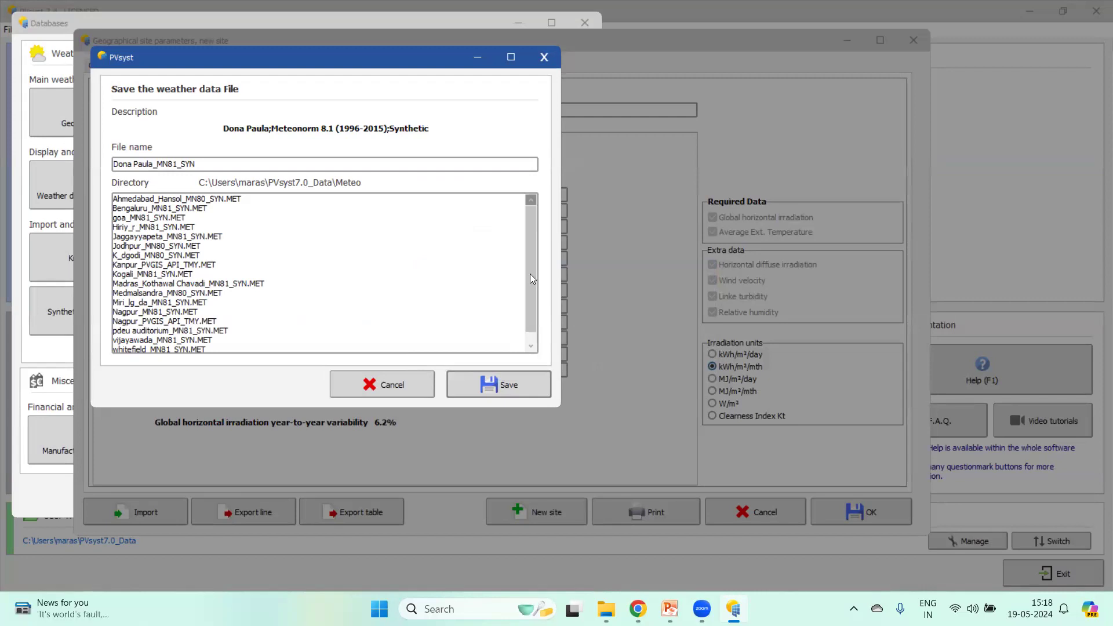
click(516, 389)
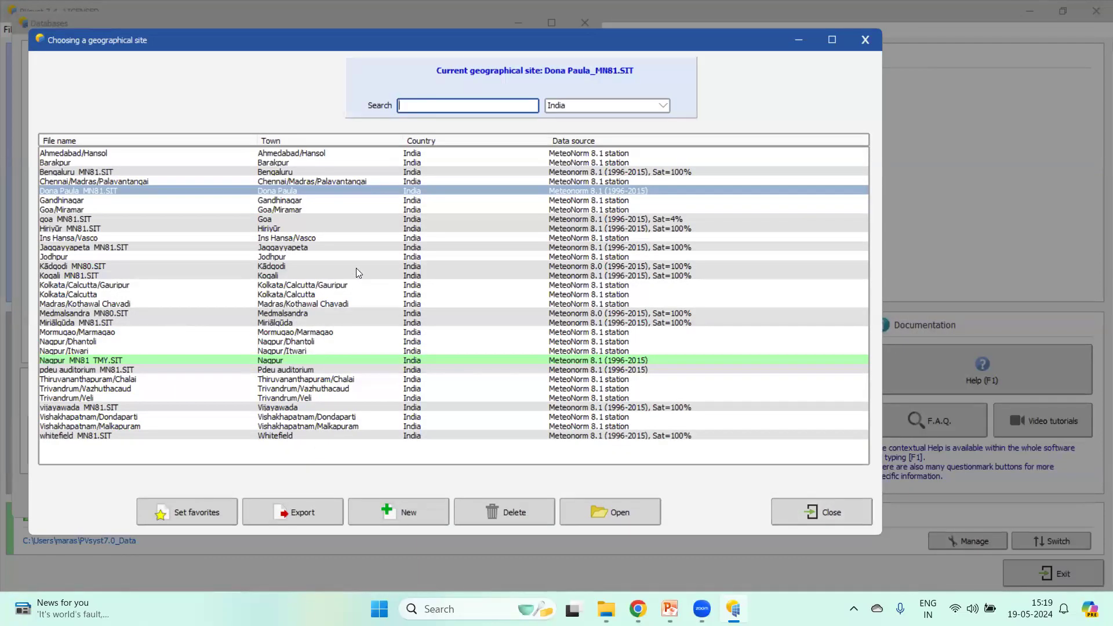
- Select the Dona Paula_MN81.SIT site among the Indian sites, then close the site list and the databases
click(280, 267)
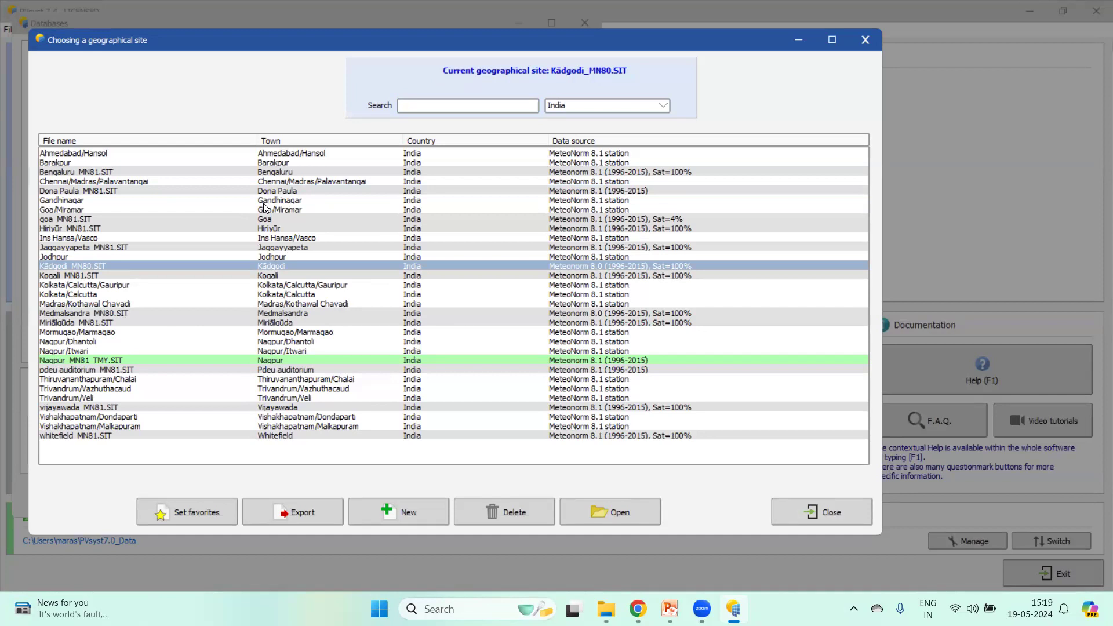
click(162, 221)
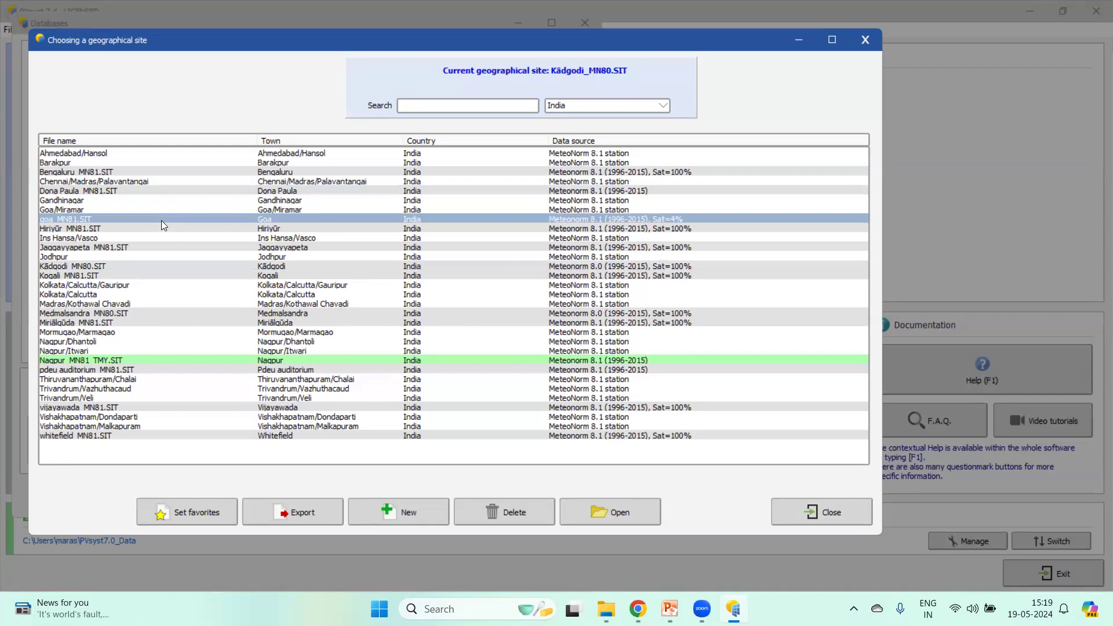
click(113, 230)
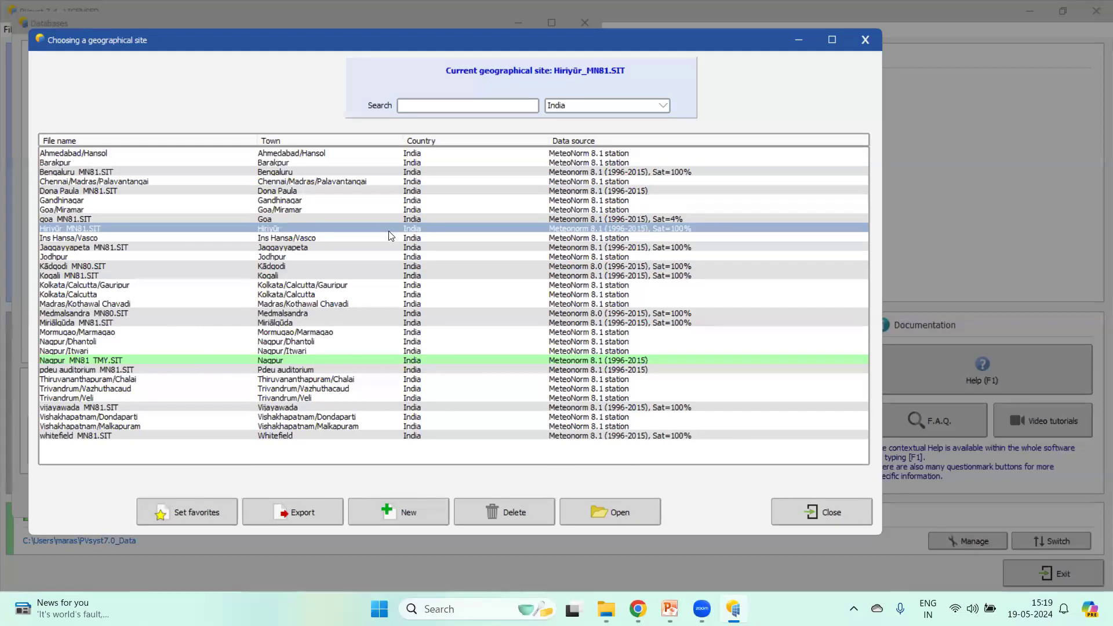
click(446, 108)
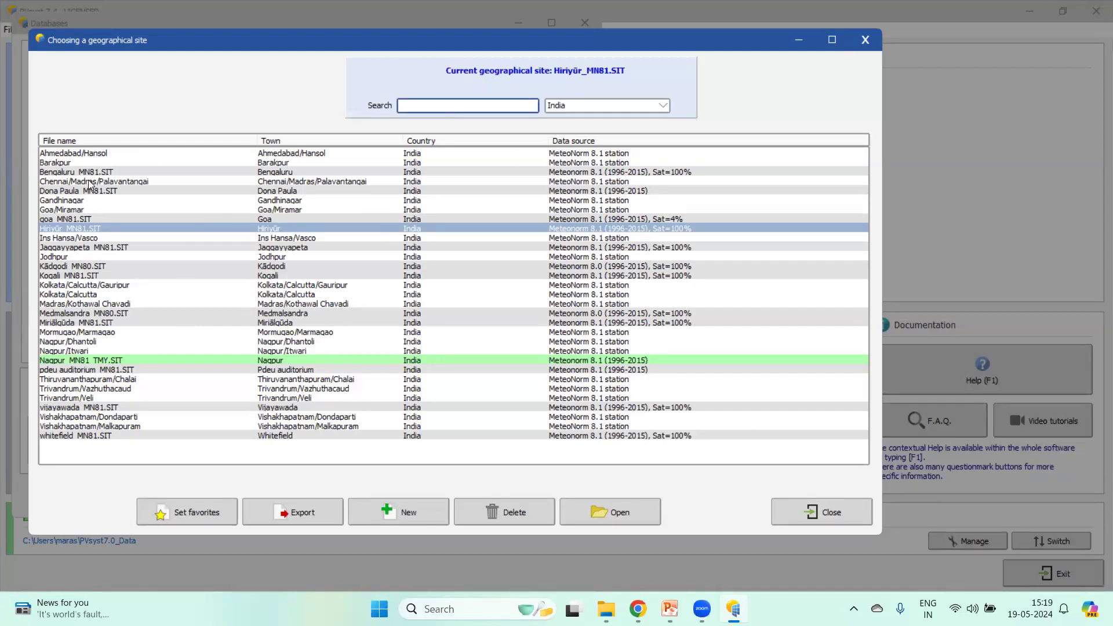
click(55, 193)
click(805, 508)
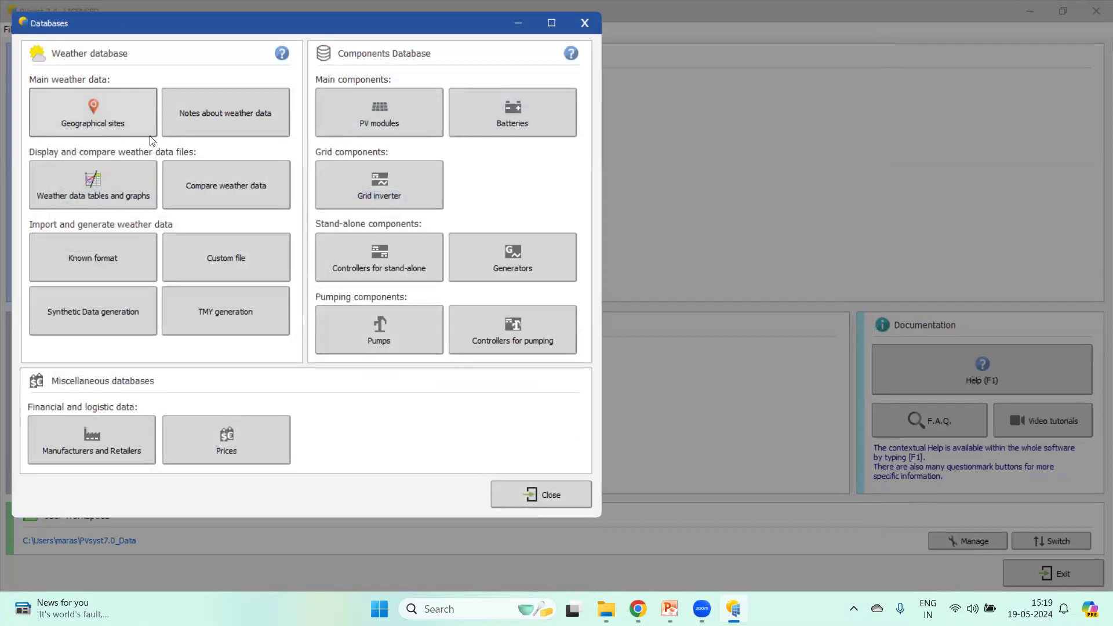
click(546, 499)
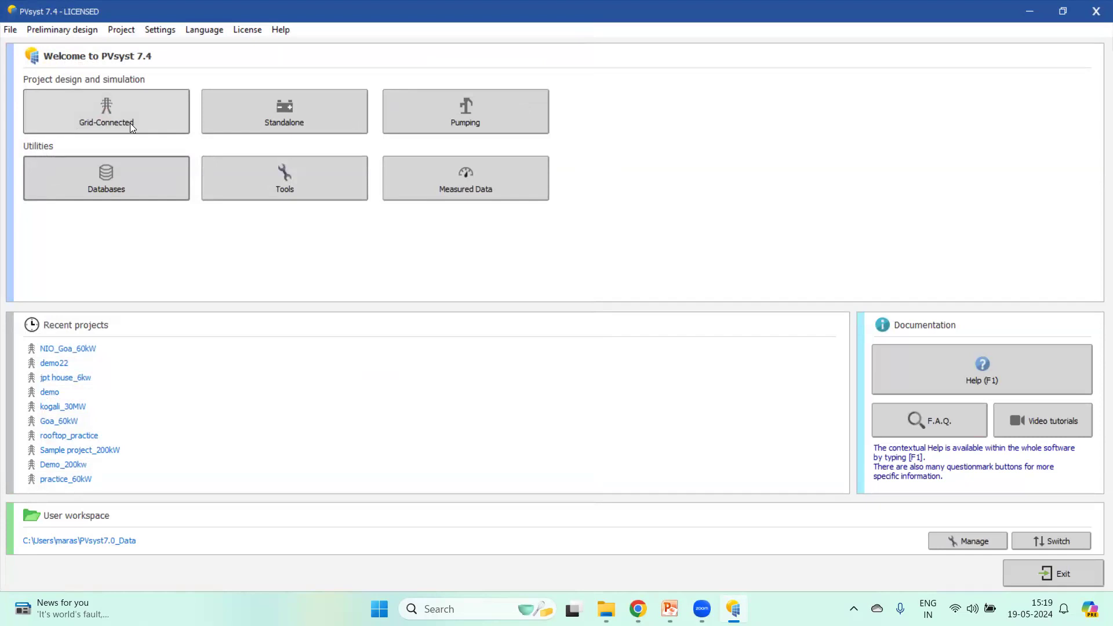
- Start a new, empty grid-connected project
click(130, 123)
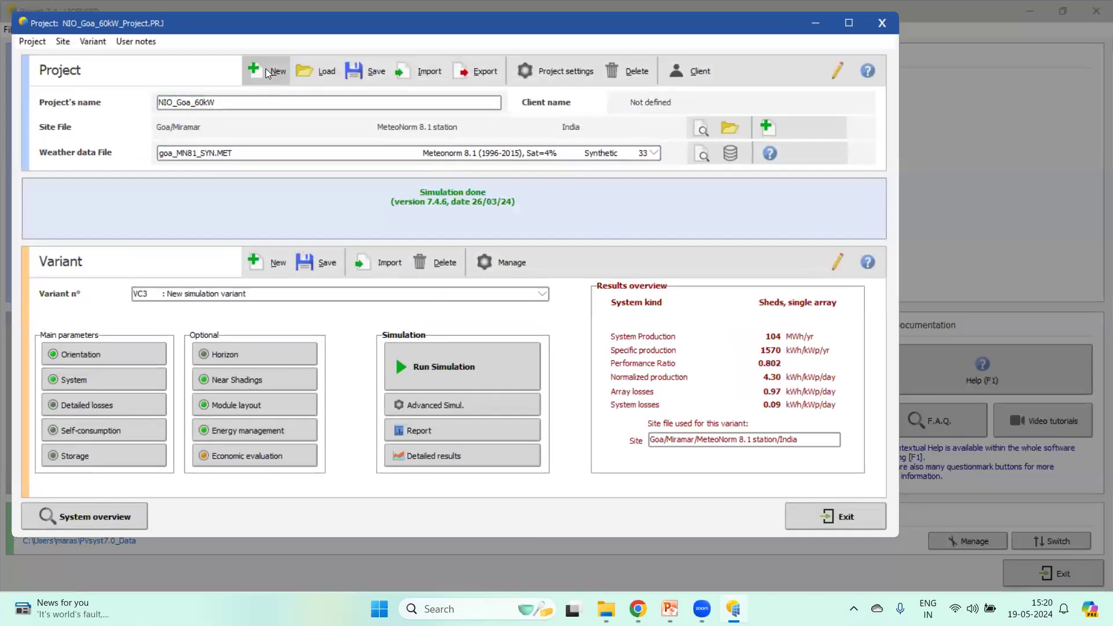
click(268, 72)
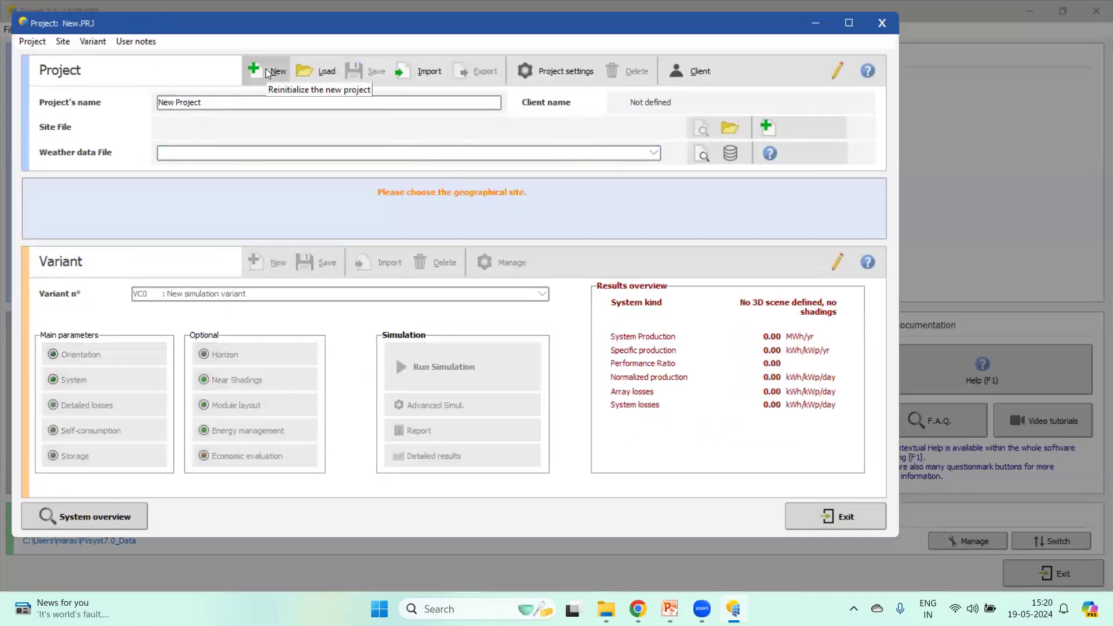
click(267, 73)
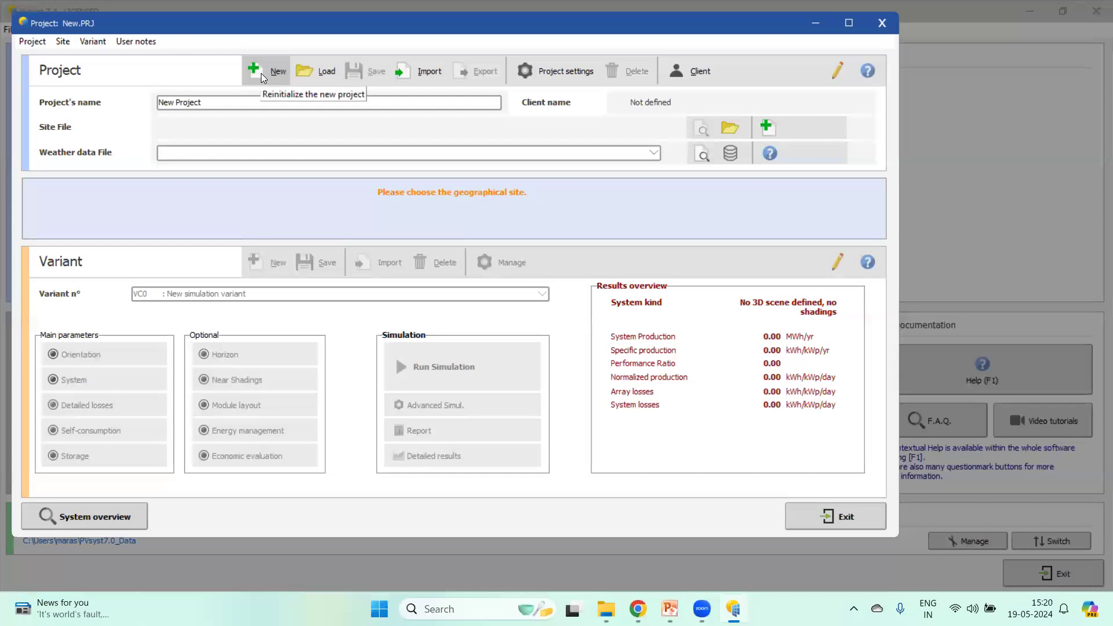
- Name the project Demo_60kW and assign Dona Paula_MN81.SIT as its geographical site
click(214, 101)
key(BackSpace)
key(BackSpace)
key(BackSpace)
key(BackSpace)
key(BackSpace)
key(BackSpace)
key(BackSpace)
key(BackSpace)
key(BackSpace)
key(BackSpace)
key(BackSpace)
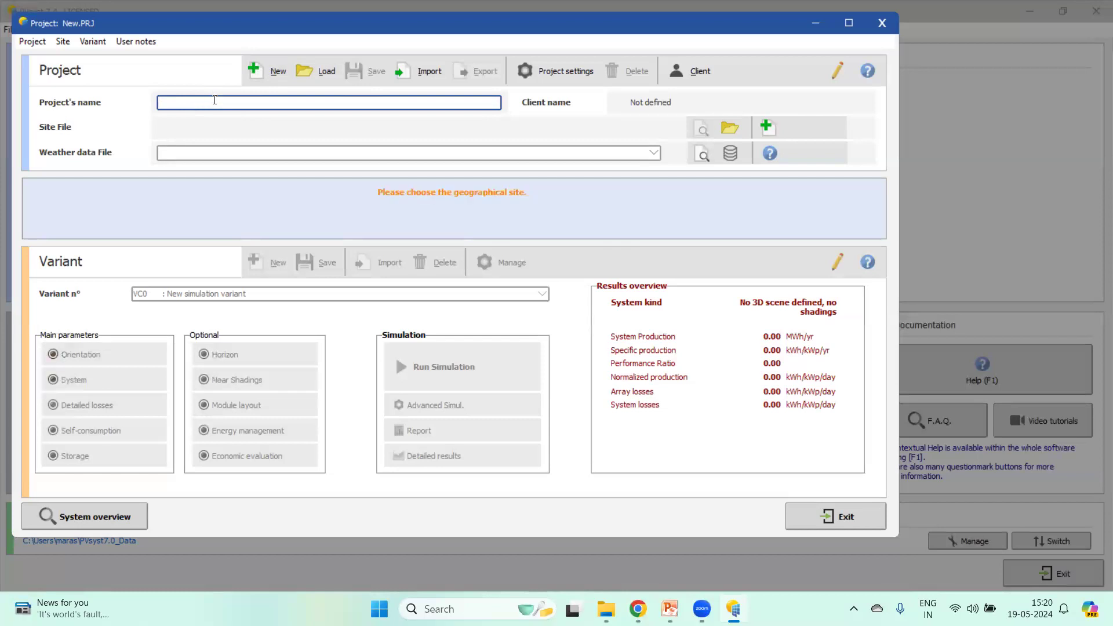
key(Caps_Lock)
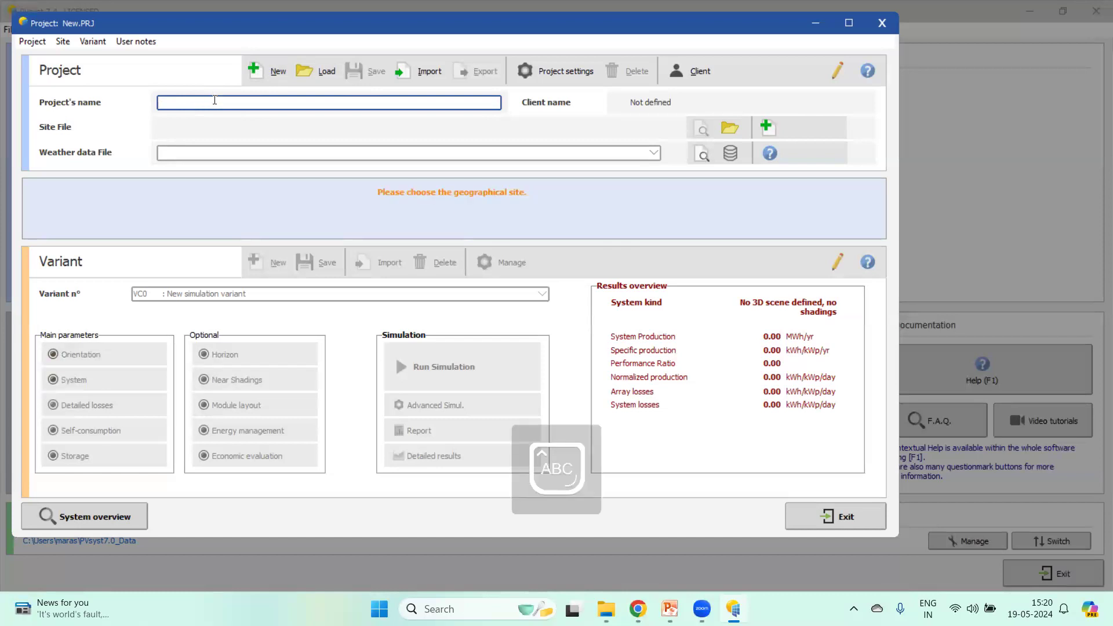
key(Caps_Lock)
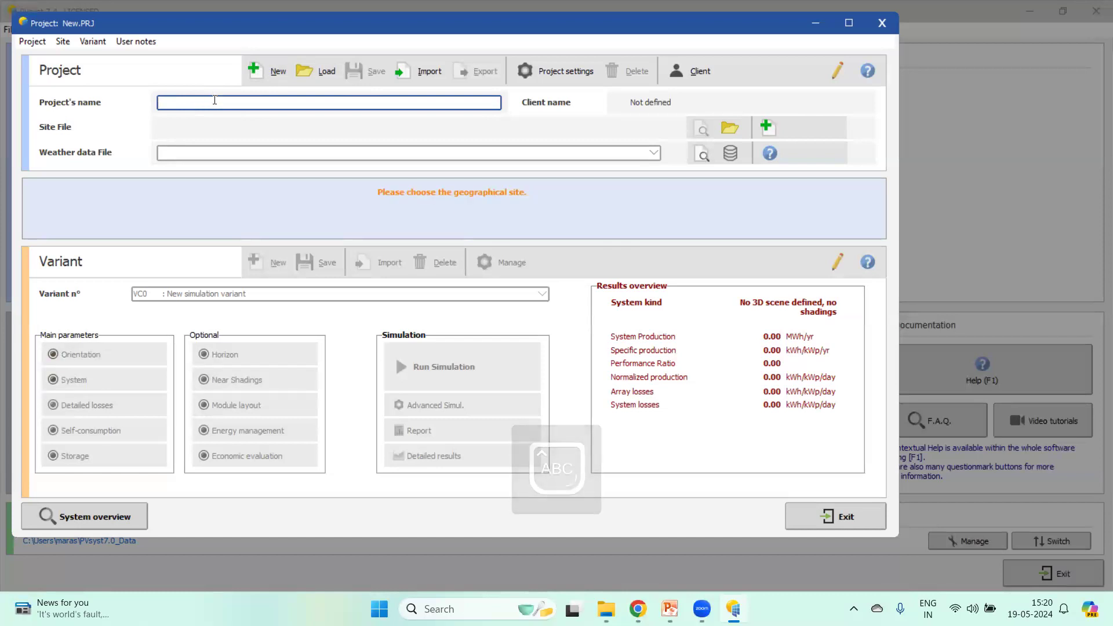
text(D)
text(emo)
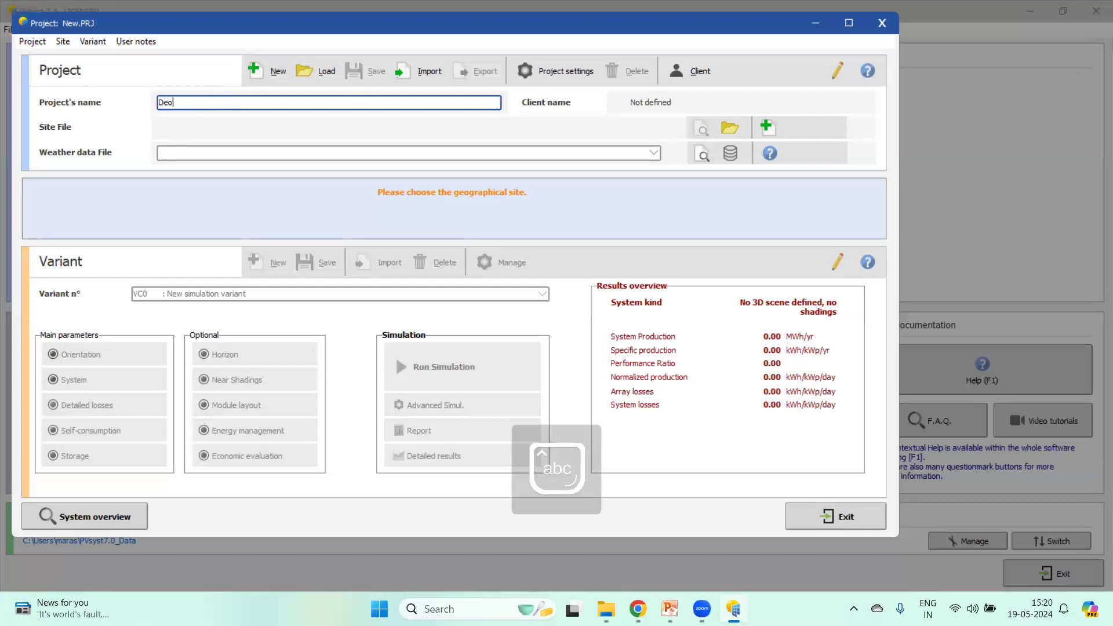
text(_)
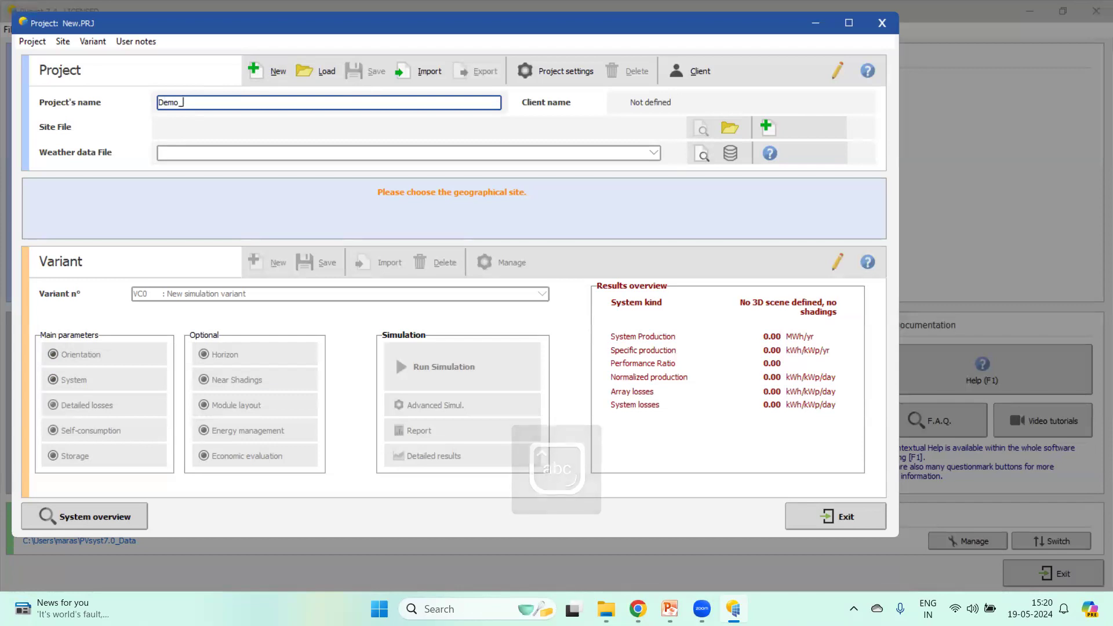
text(60kW)
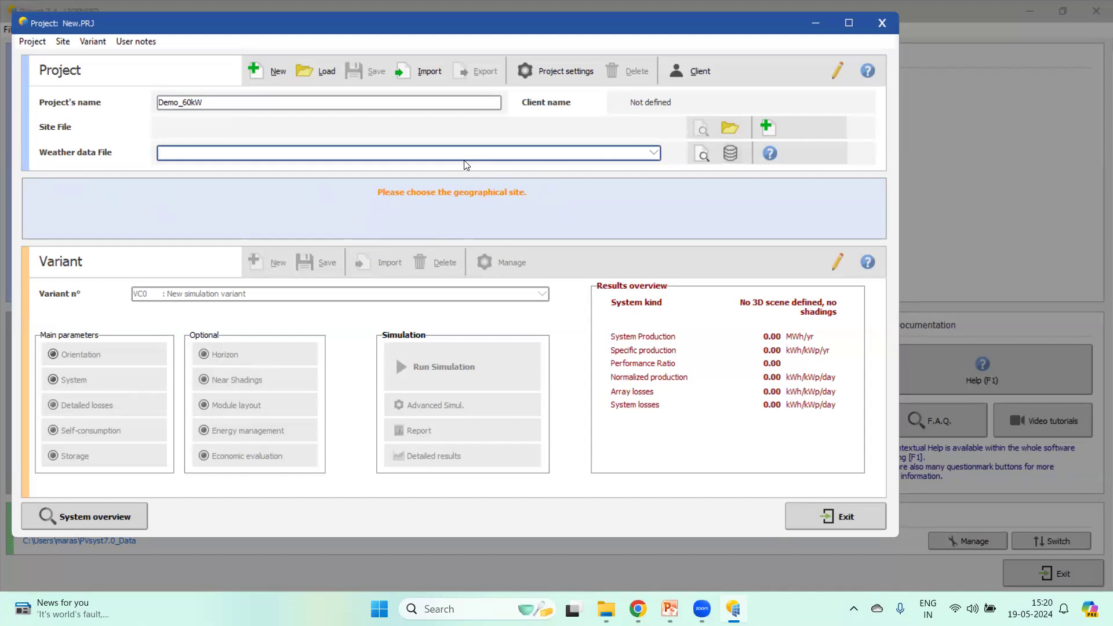
click(731, 130)
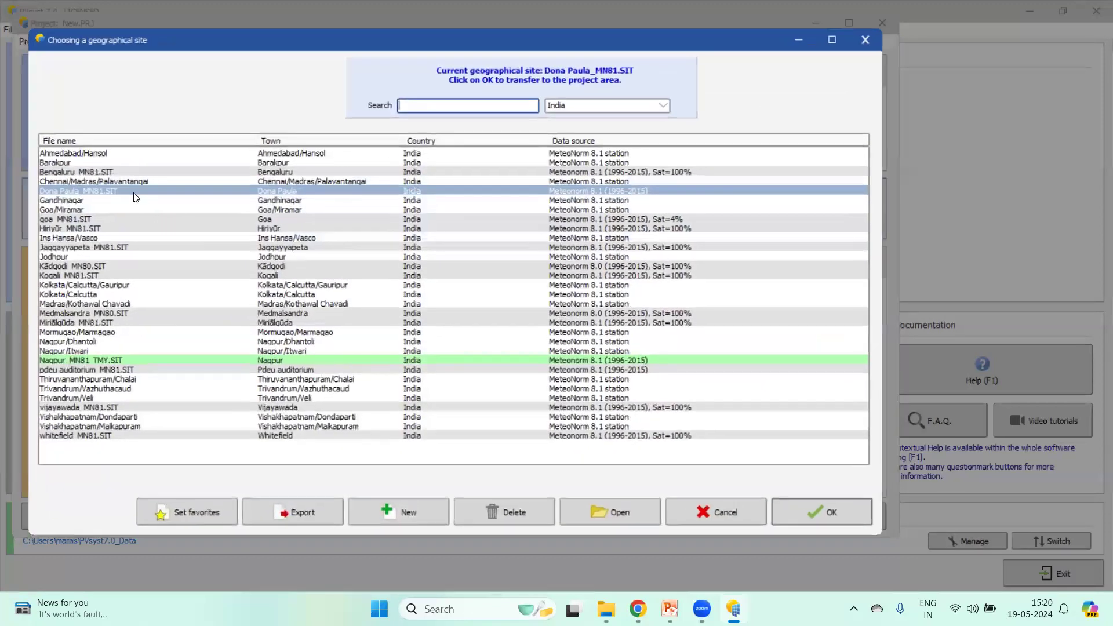
click(796, 511)
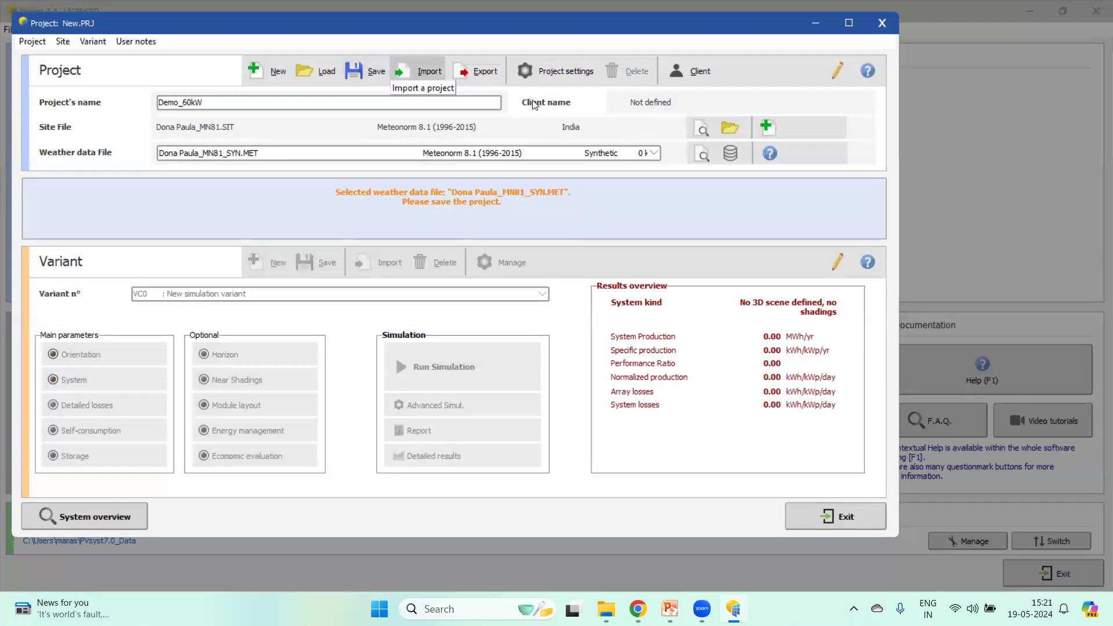
- Open the project settings and review the monthly, common and usual albedo values
click(556, 75)
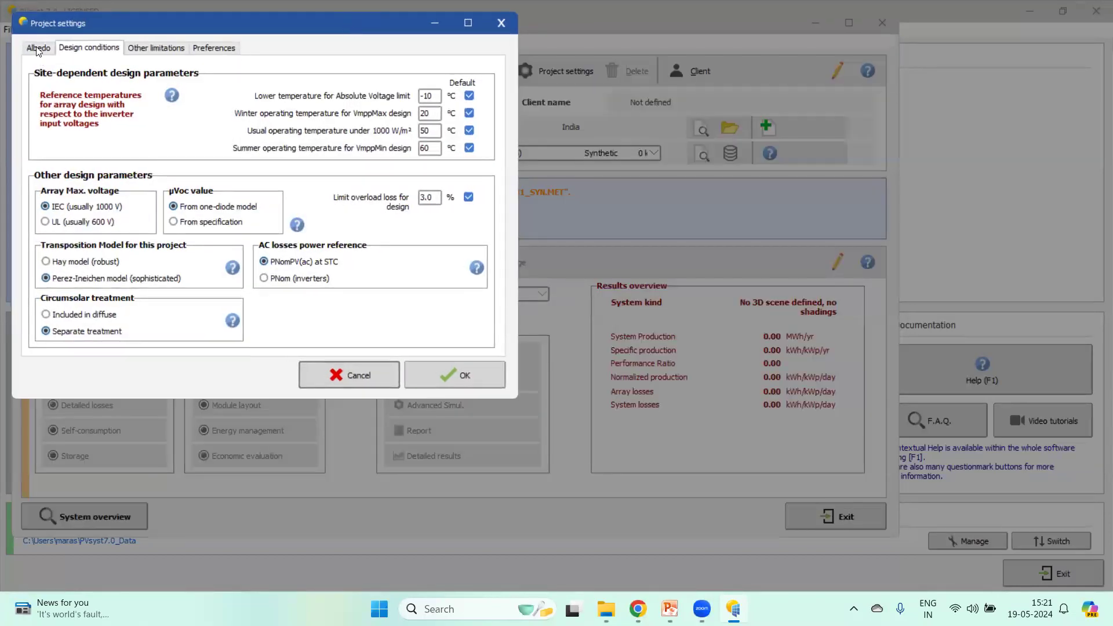
click(35, 45)
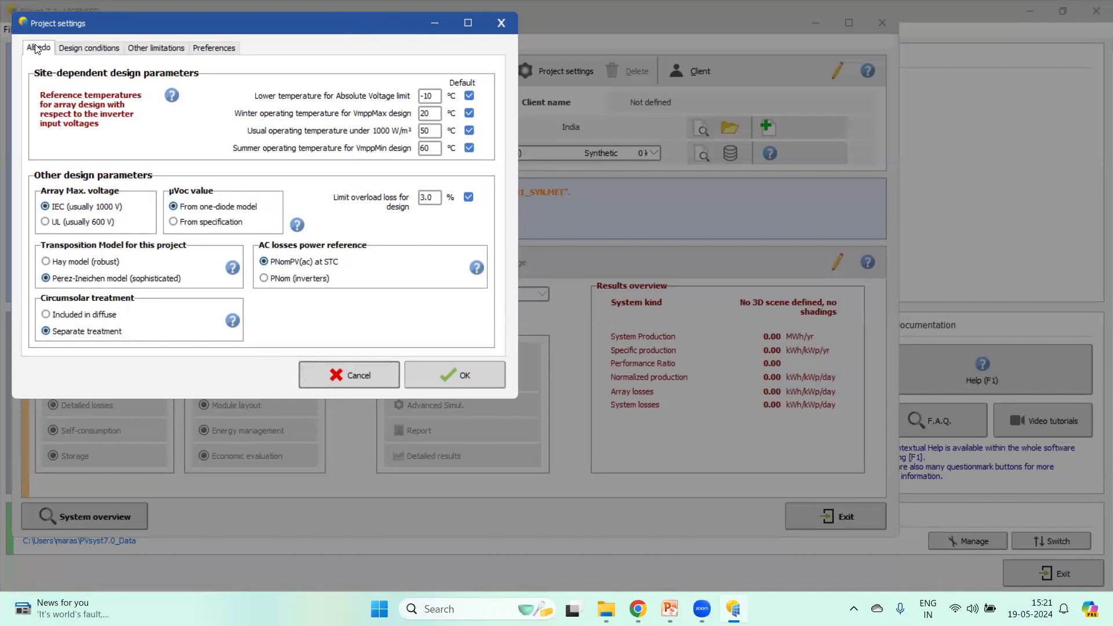
click(98, 124)
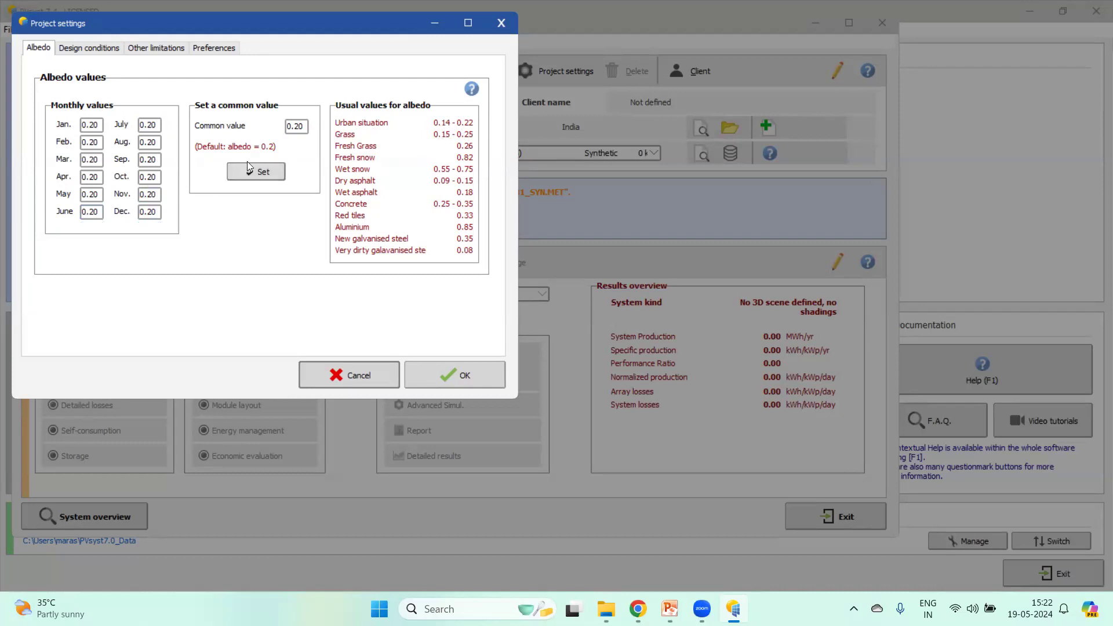
- Set the design conditions' lower temperature for absolute voltage limit to 13 °C
click(89, 51)
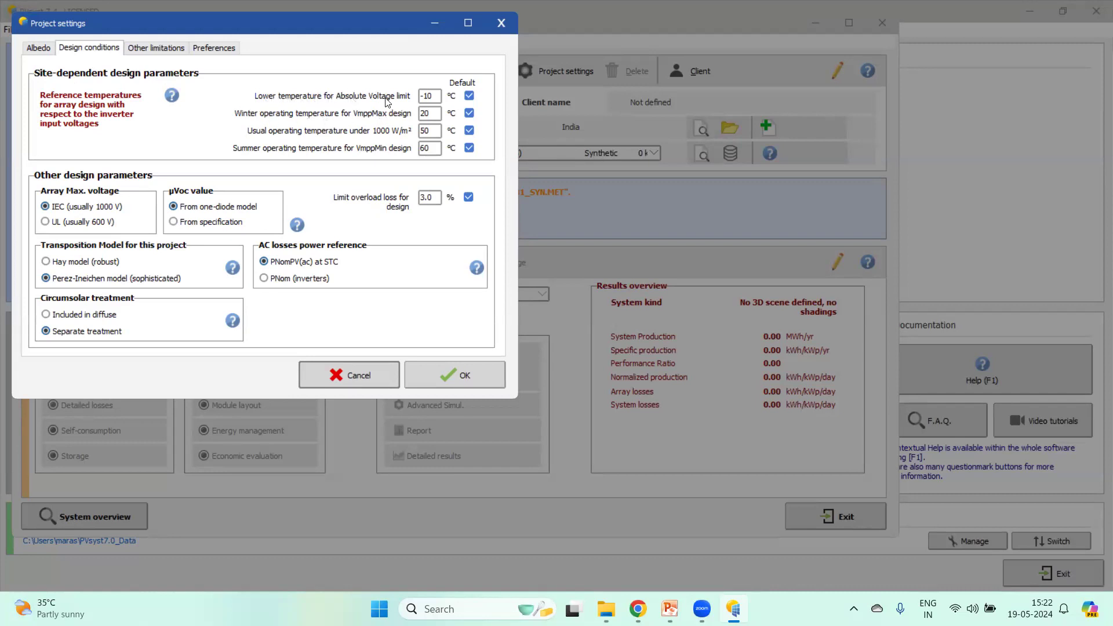
double_click(438, 95)
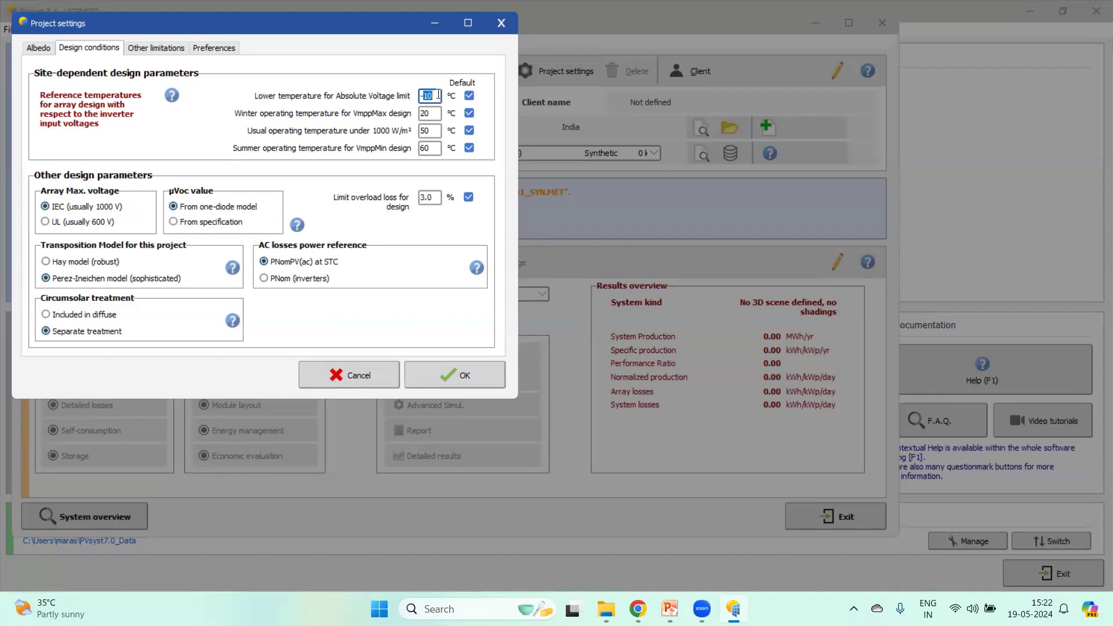
key(BackSpace)
key(BackSpace)
text(13)
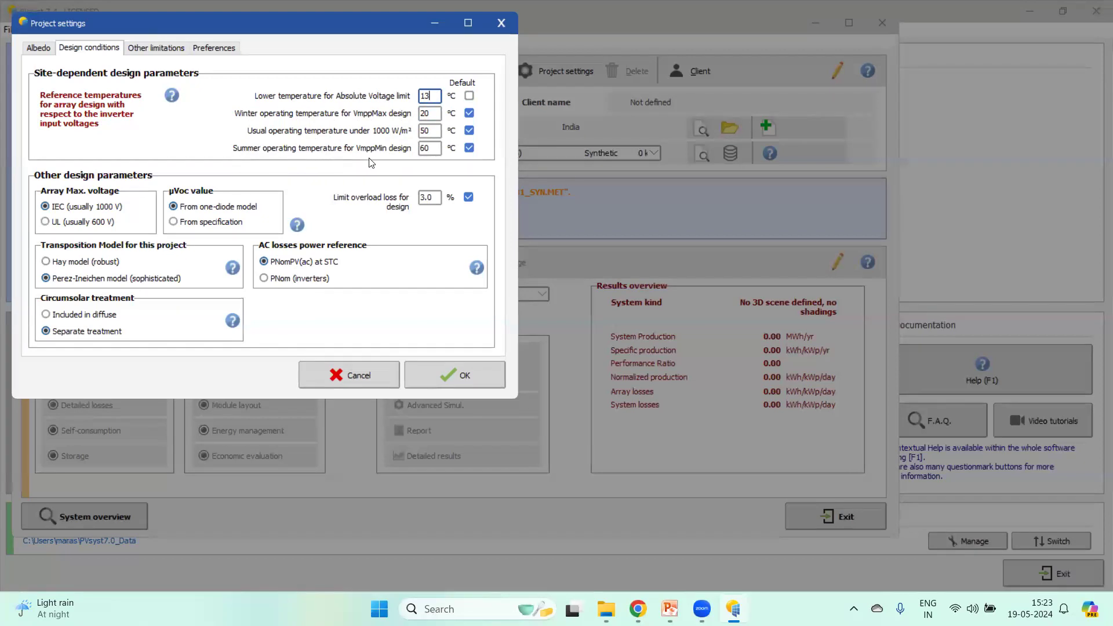
- Take the μVoc value from specification and set the circumsolar treatment to Included in diffuse
click(436, 117)
click(173, 223)
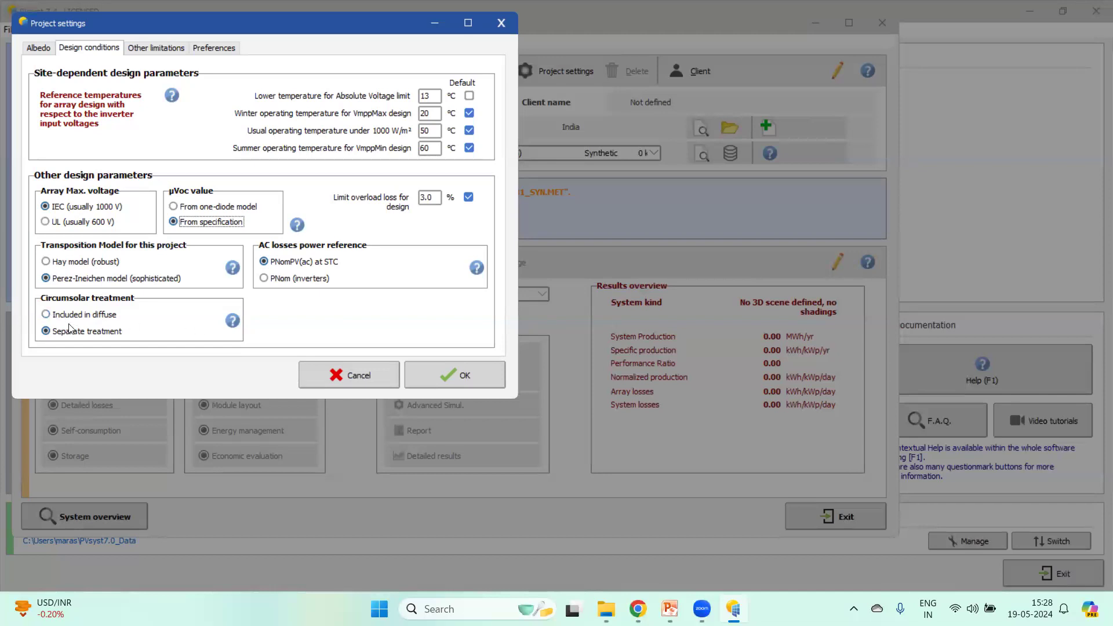
click(46, 314)
- Review the project's shading representation limits and the interface preference for the default weather data search area
click(156, 46)
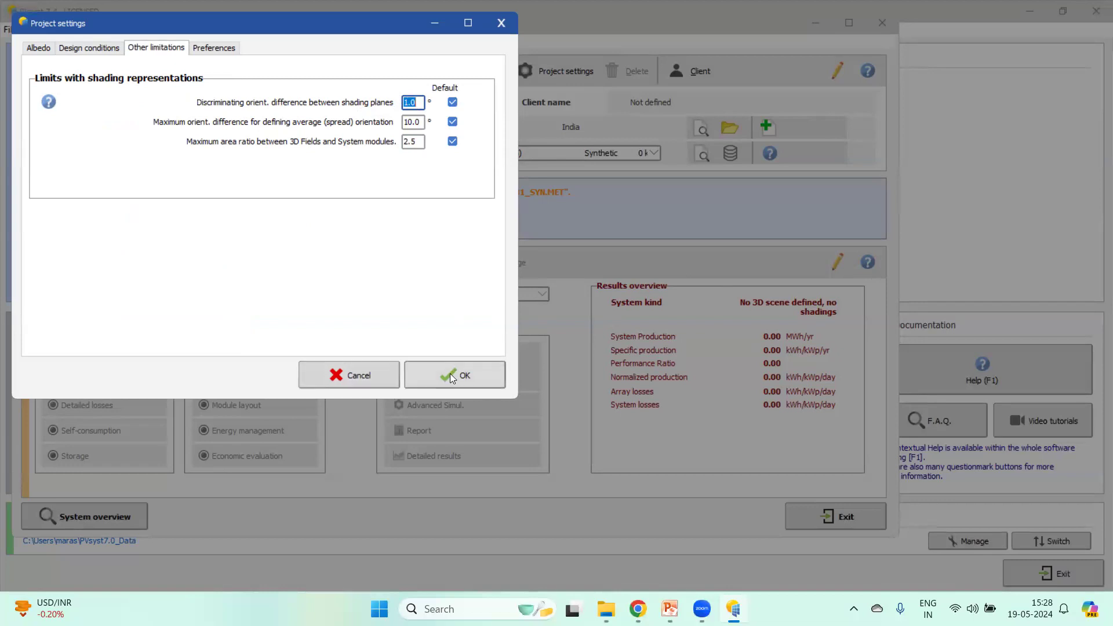
click(203, 49)
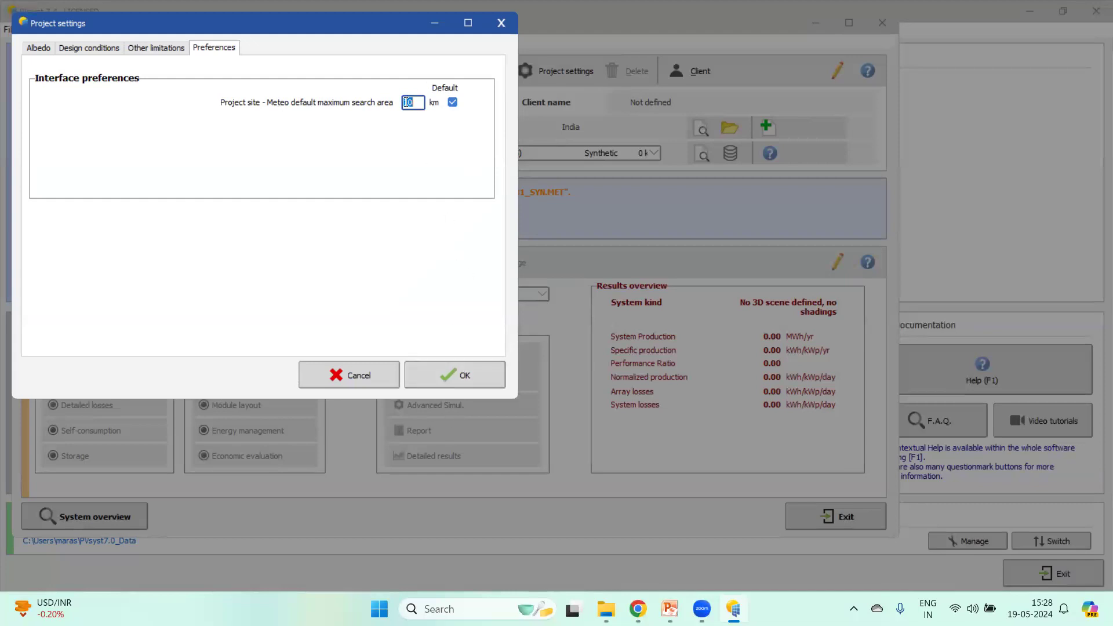
- Accept the project settings and save the project as Demo_60kW_Project.PRJ
click(465, 380)
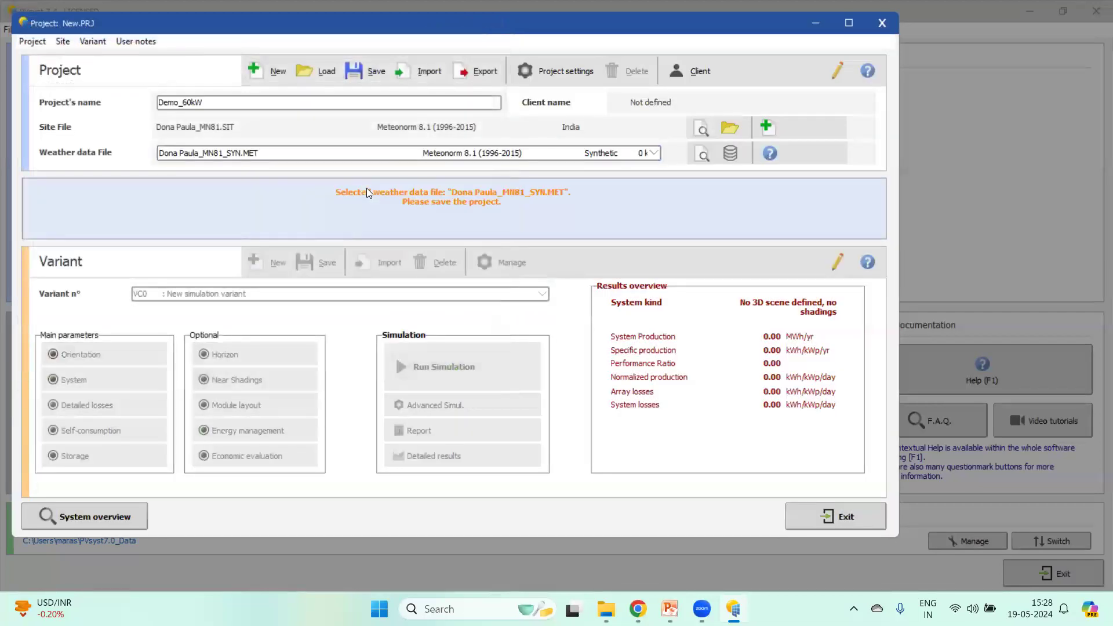
click(372, 73)
click(459, 377)
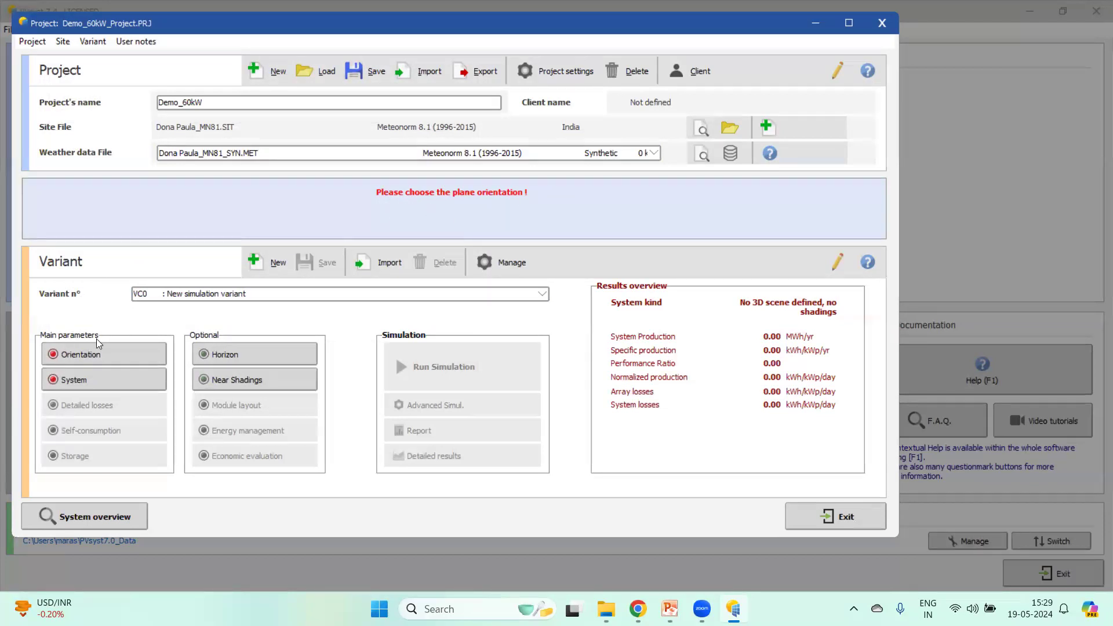
- Open the variant's orientation, look through the fixed and tracking field types, and choose Fixed Tilted Plane
click(94, 356)
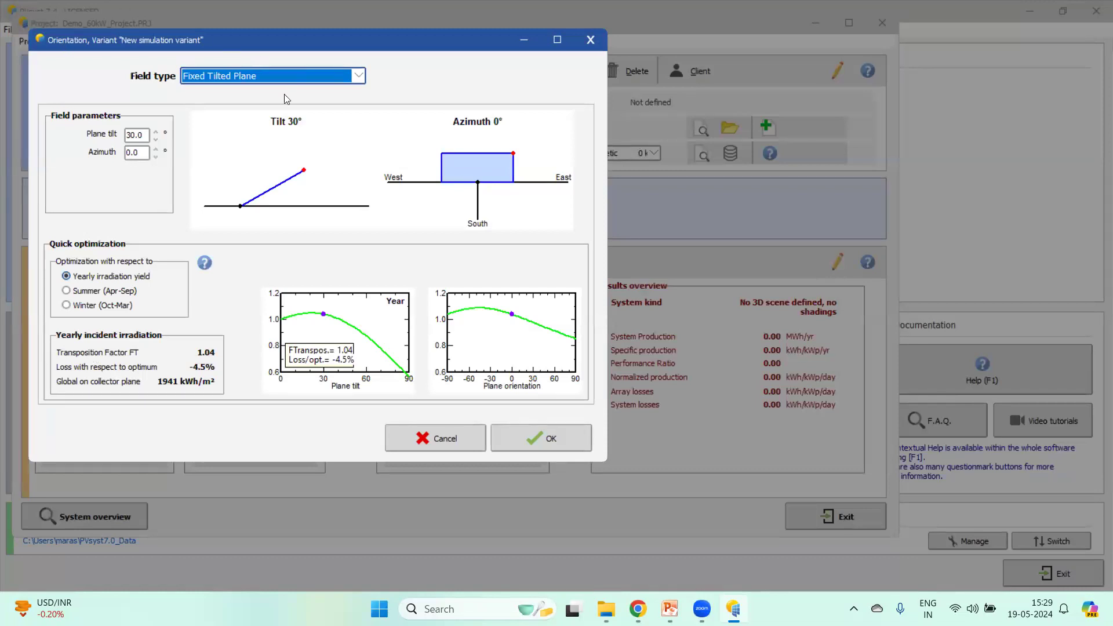
click(359, 76)
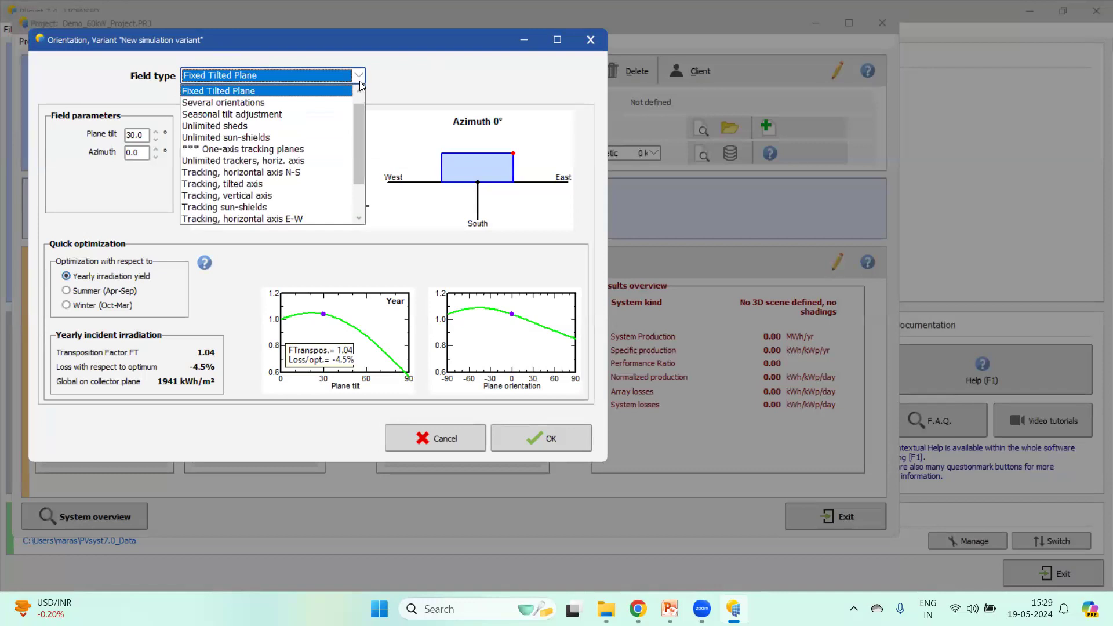
click(359, 93)
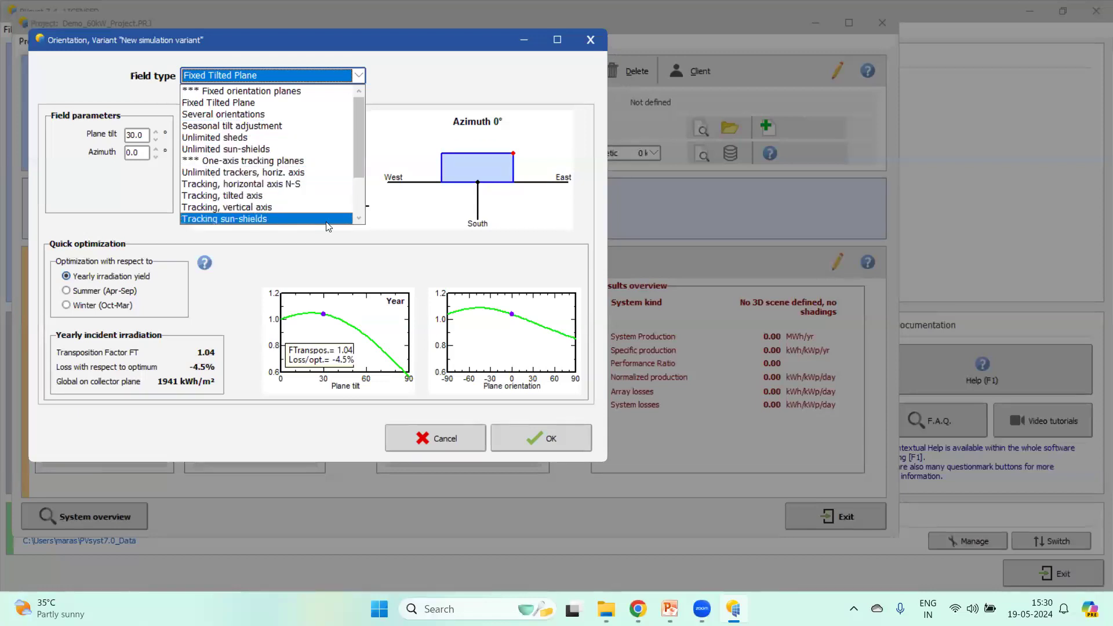
click(359, 218)
click(360, 219)
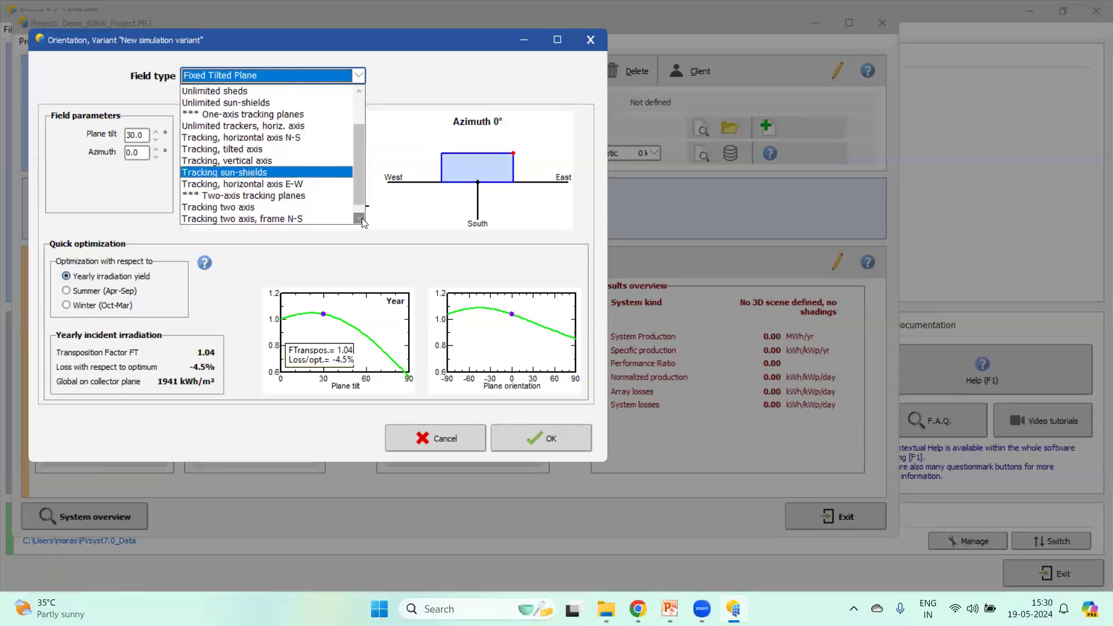
click(360, 219)
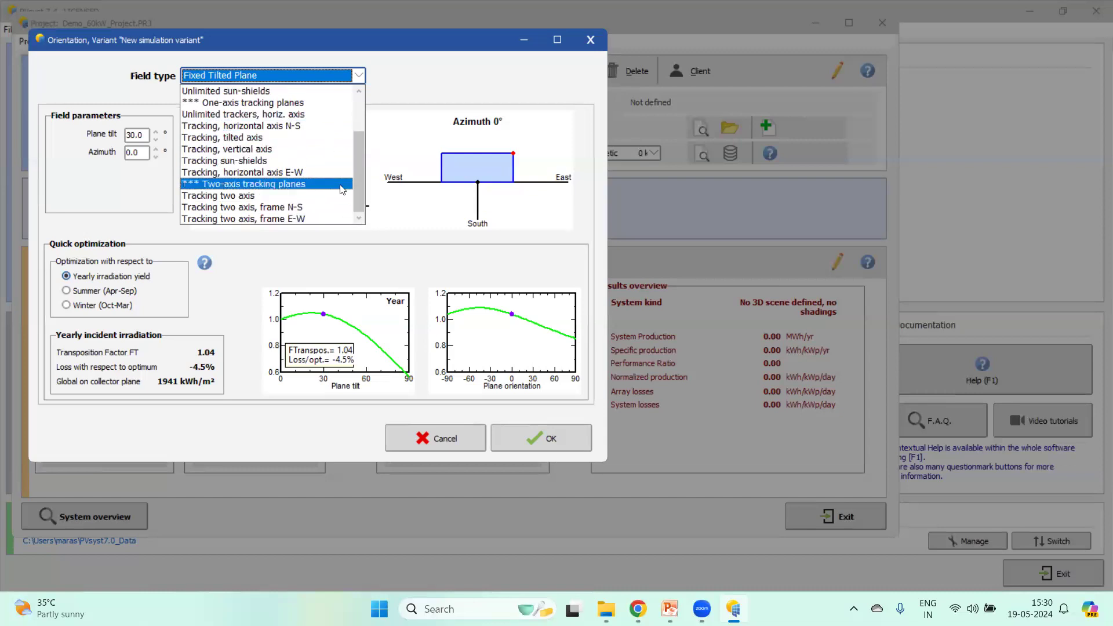
click(359, 93)
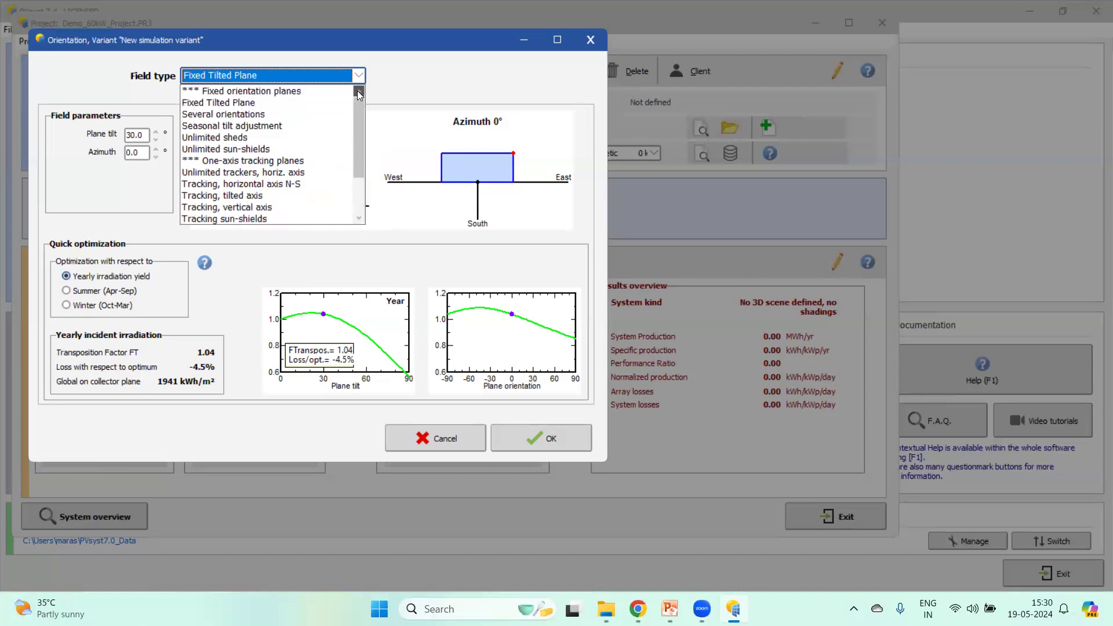
click(202, 103)
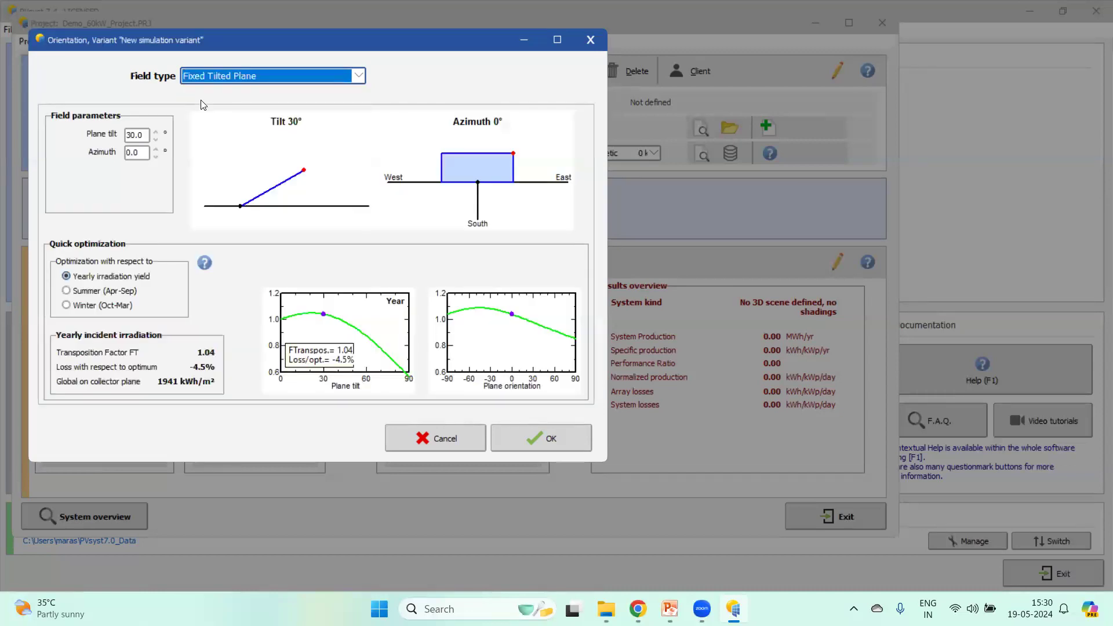
- Set the plane tilt to 15° and accept the orientation
click(145, 136)
text(1)
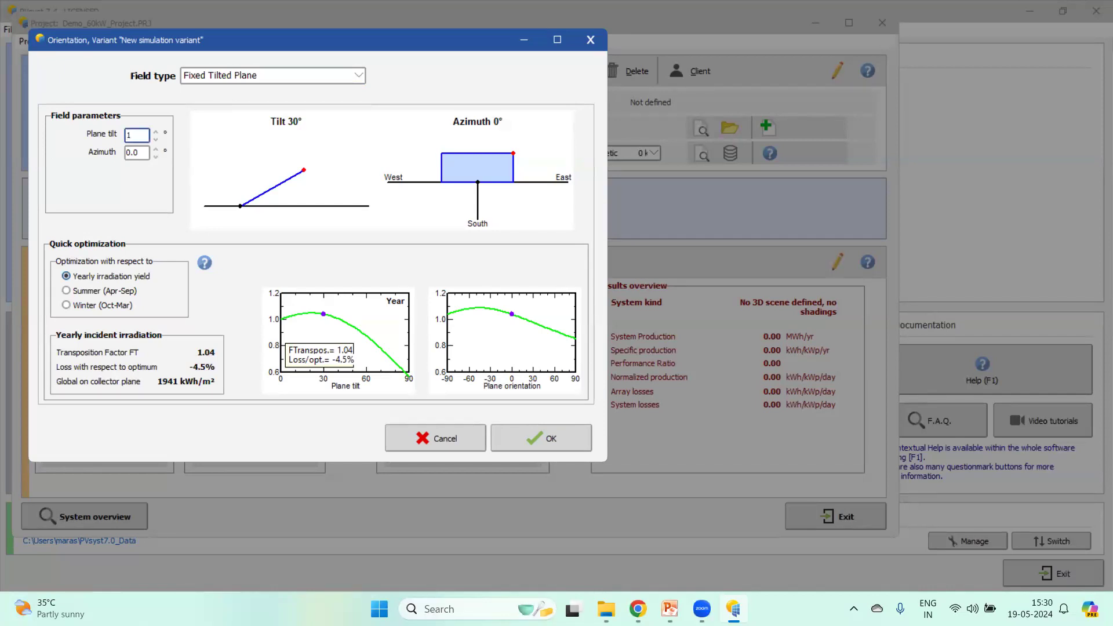
text(5)
key(Return)
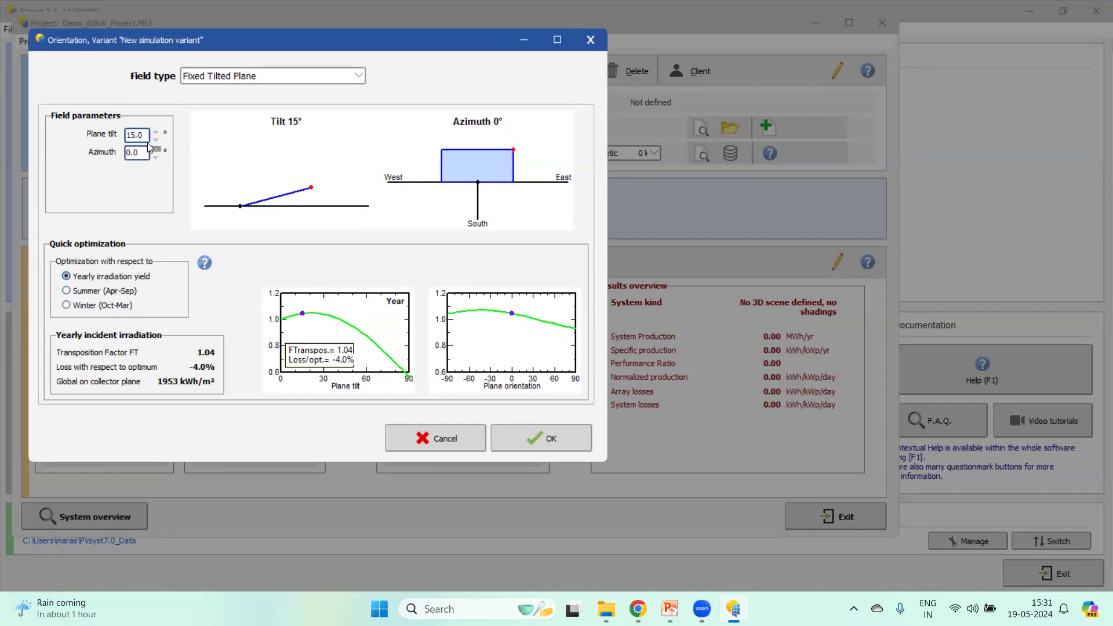
click(545, 442)
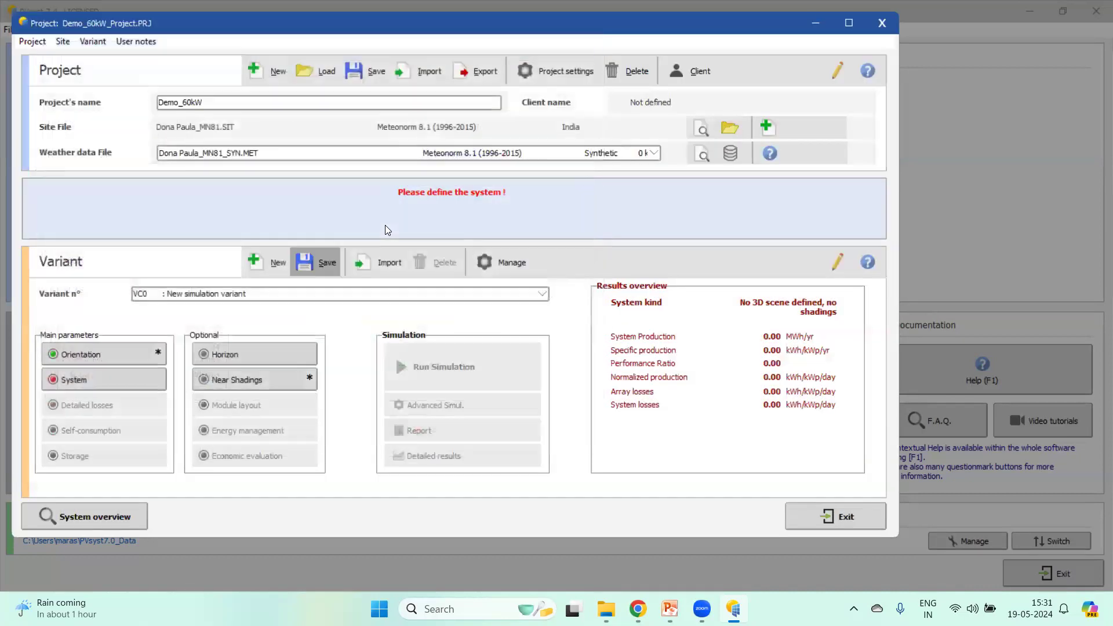
- Check the module, inverter and roof specifications in the desktop's New Microsoft PowerPoint Presentation, and return to PVsyst
click(814, 25)
click(1030, 10)
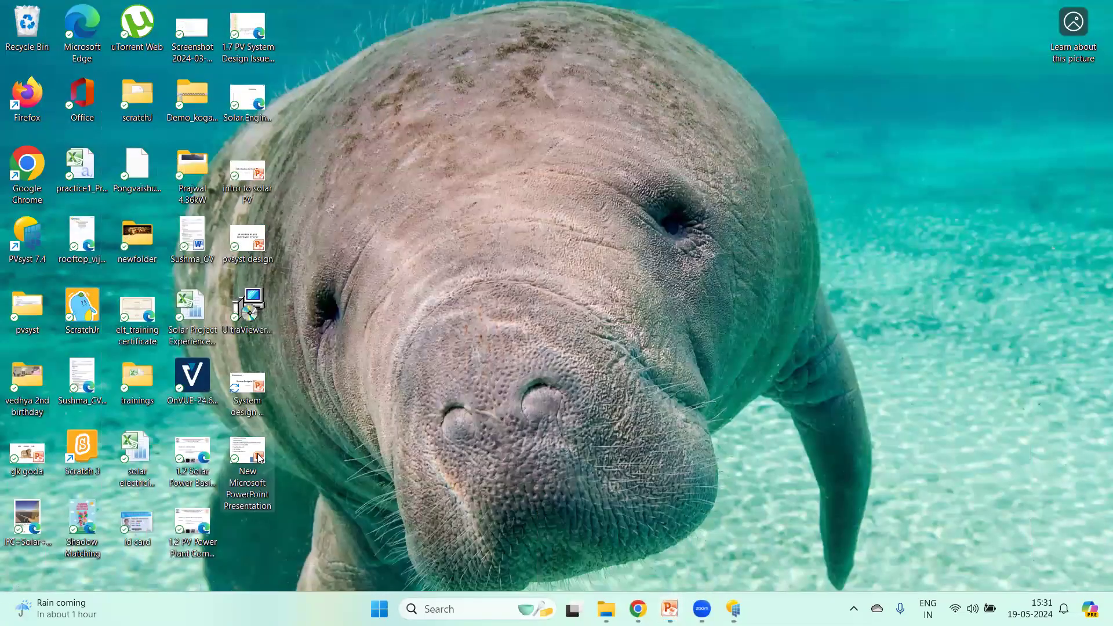
double_click(259, 459)
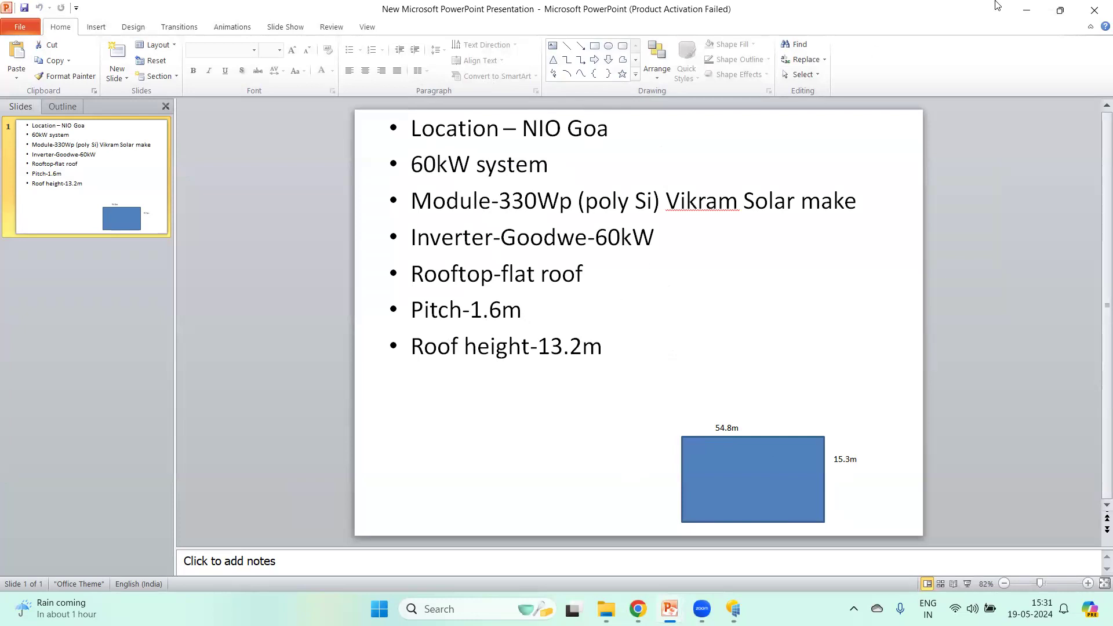
click(1029, 11)
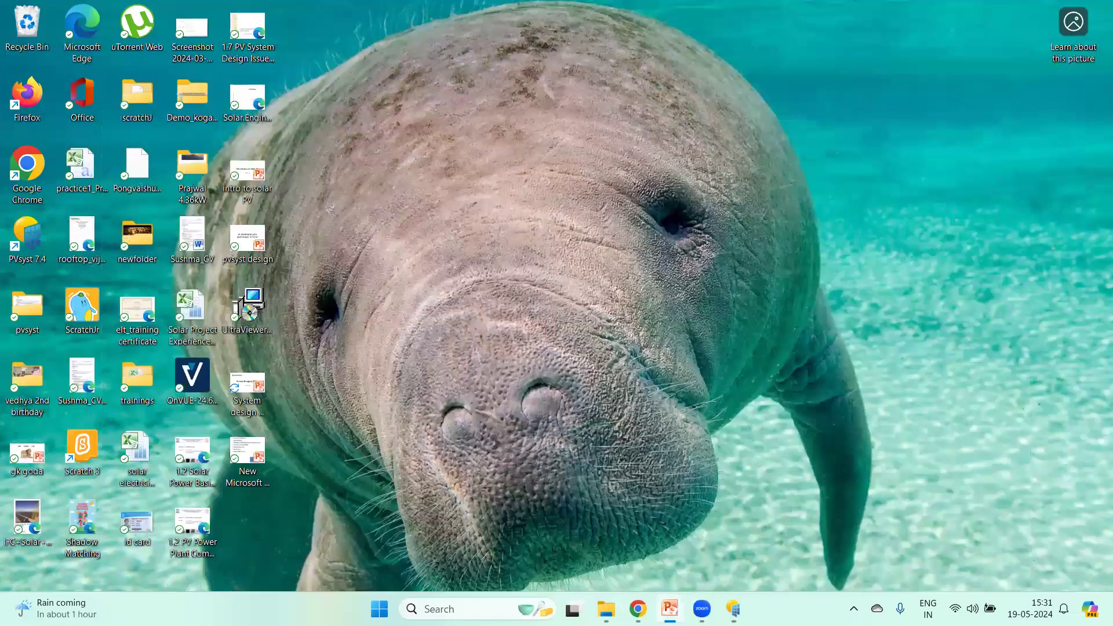
click(733, 608)
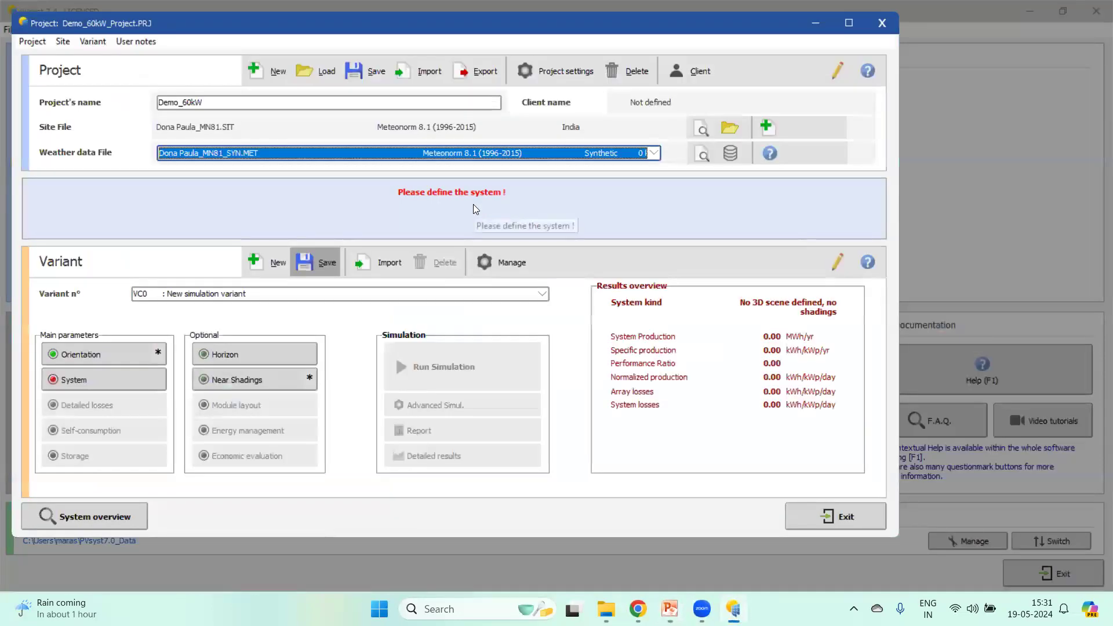
- Open the grid system definition and pre-size the PV array by a planned power of 60 kWp
click(87, 380)
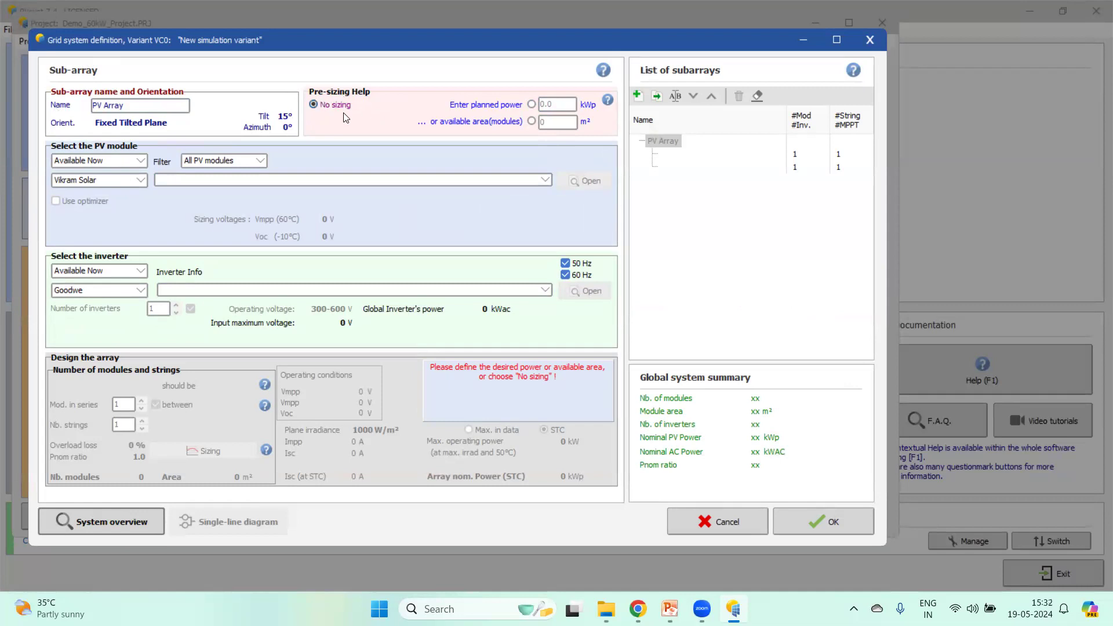
click(531, 105)
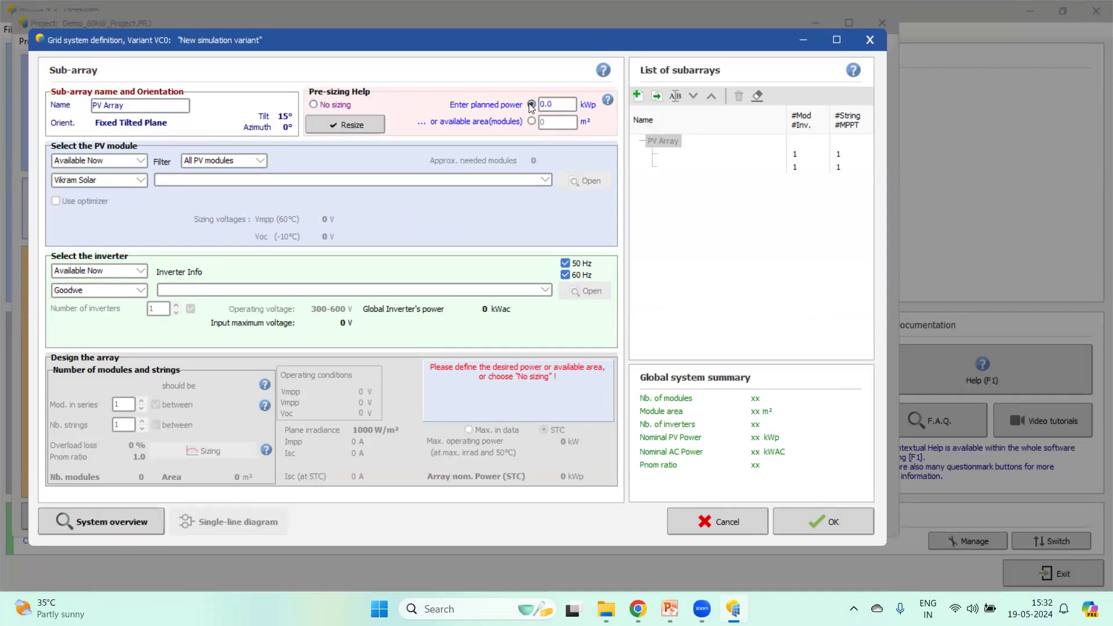
double_click(559, 105)
text(60)
- Select the Vikram Solar 330 Wp Si-poly module Eldora VSP.72.330.03.04 from 2015 for the PV array
click(140, 182)
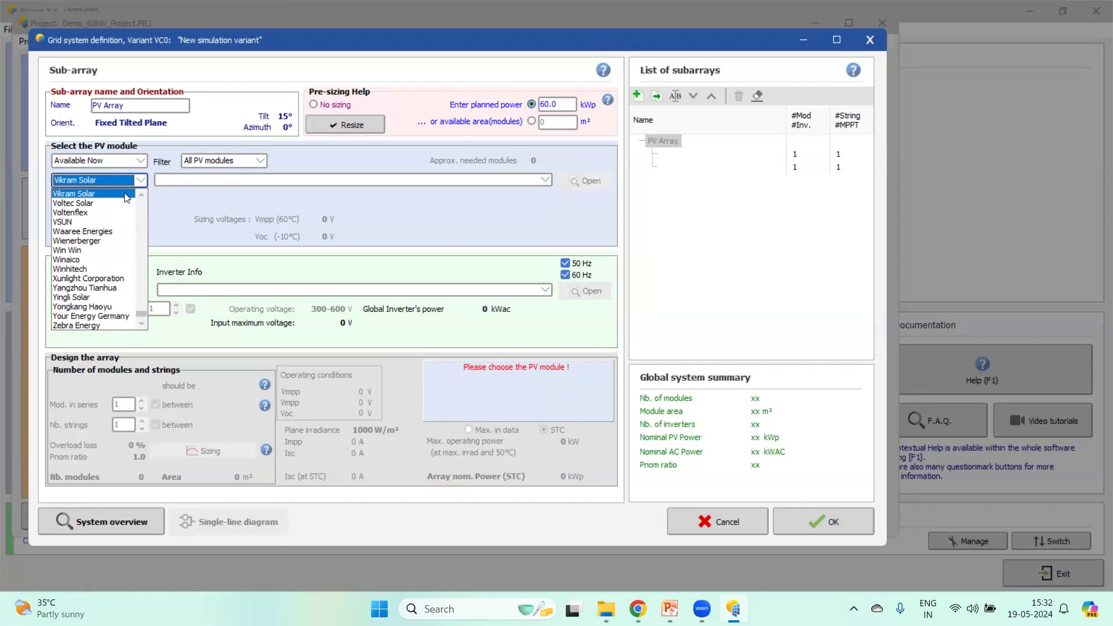
click(124, 193)
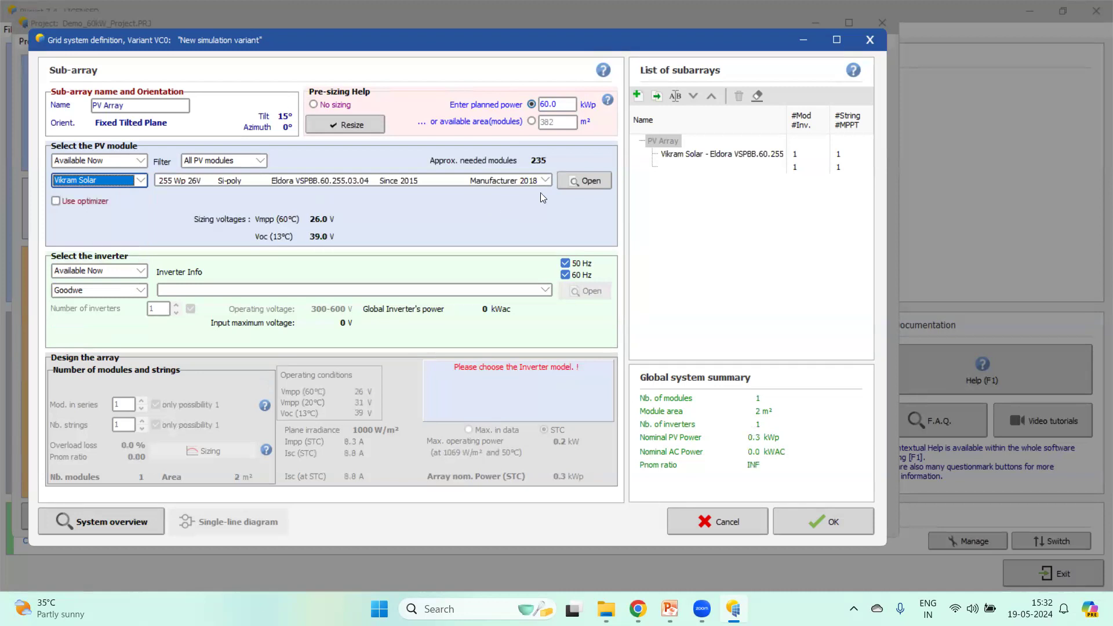
click(547, 178)
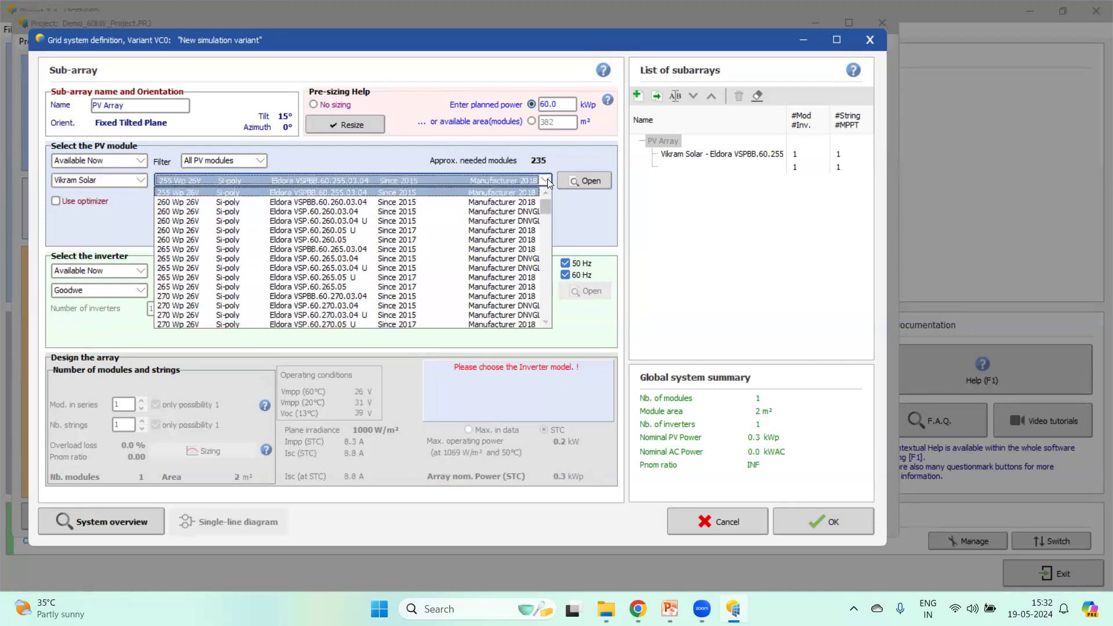
drag(546, 212, 552, 289)
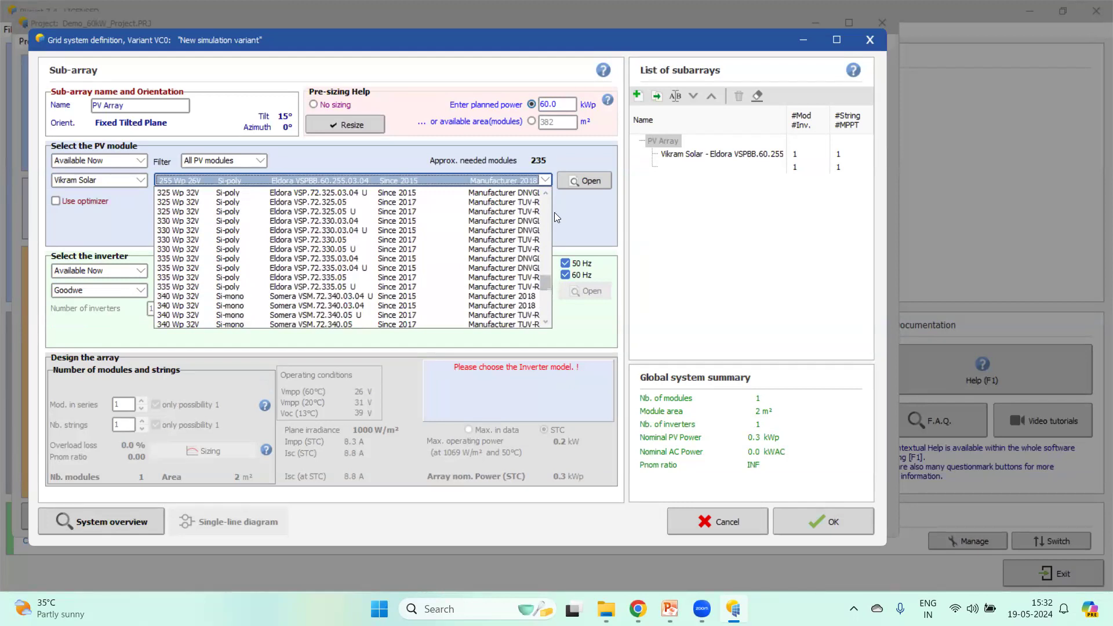
click(545, 196)
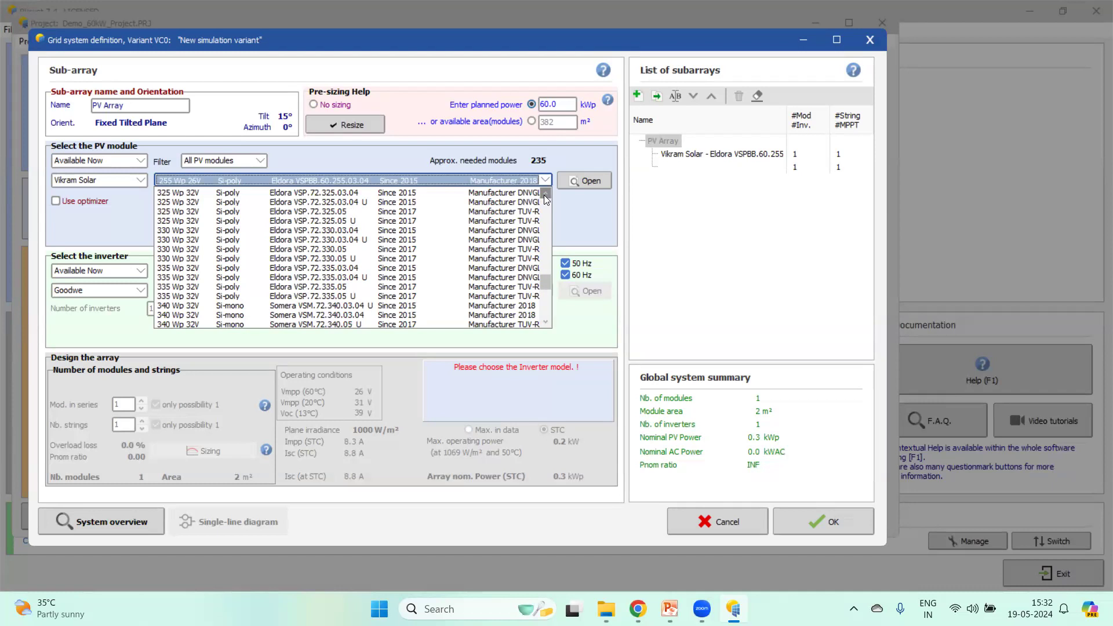
click(349, 231)
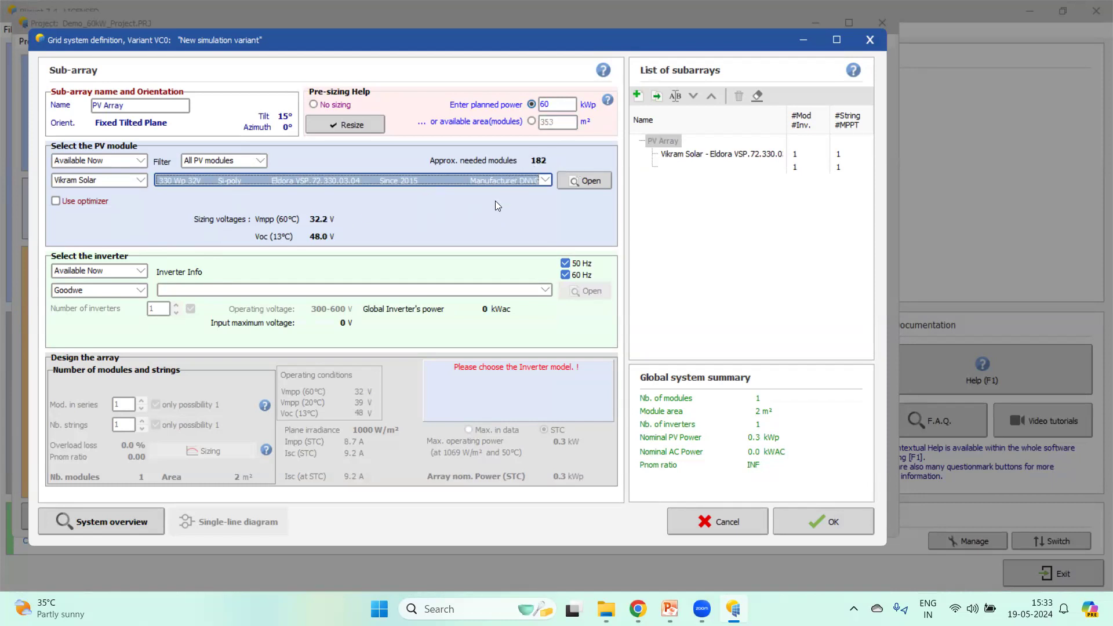
- Select the Goodwe 60 kW inverter GW60KN-MT with the 200 - 1000 V operating range
click(140, 291)
click(139, 291)
click(544, 291)
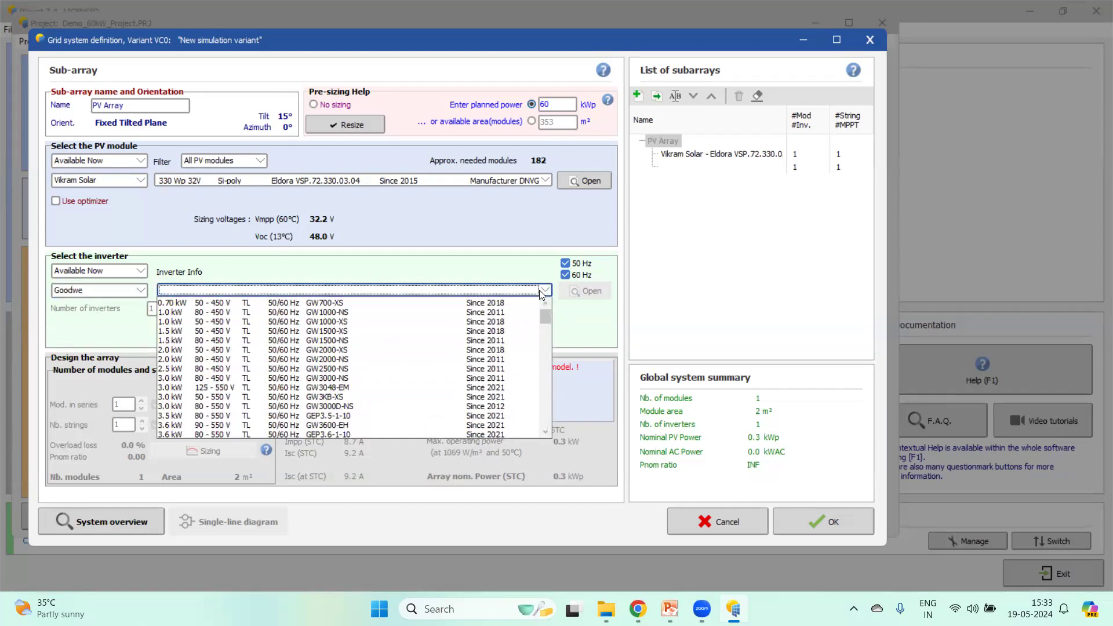
drag(549, 315, 549, 335)
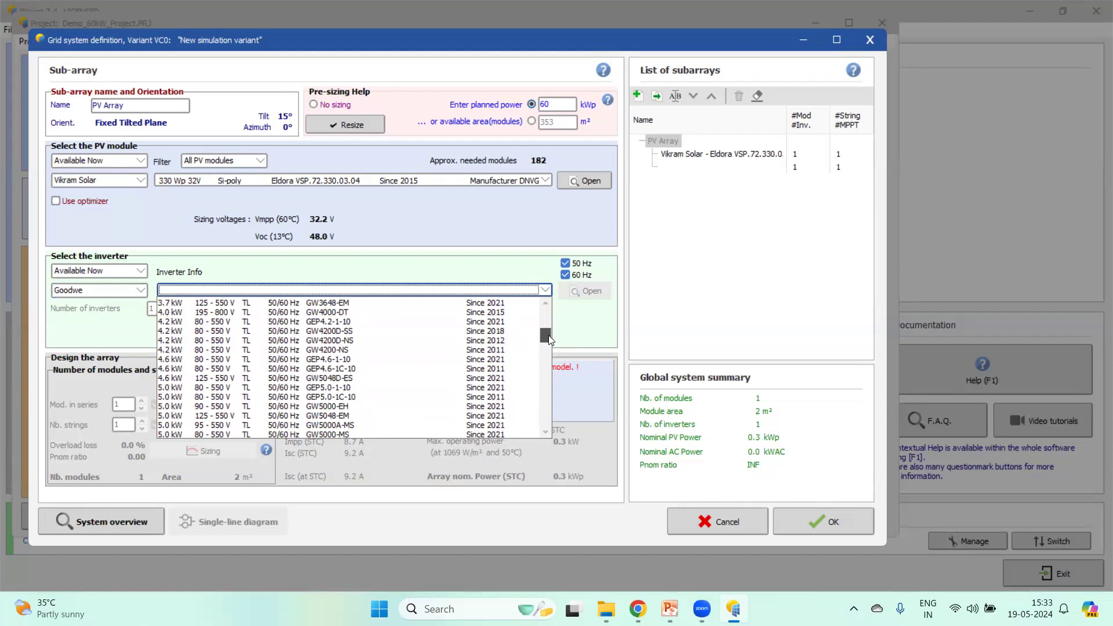
drag(549, 335, 544, 401)
click(544, 434)
click(544, 433)
click(544, 433)
click(544, 433)
click(544, 434)
click(544, 433)
click(545, 433)
click(545, 433)
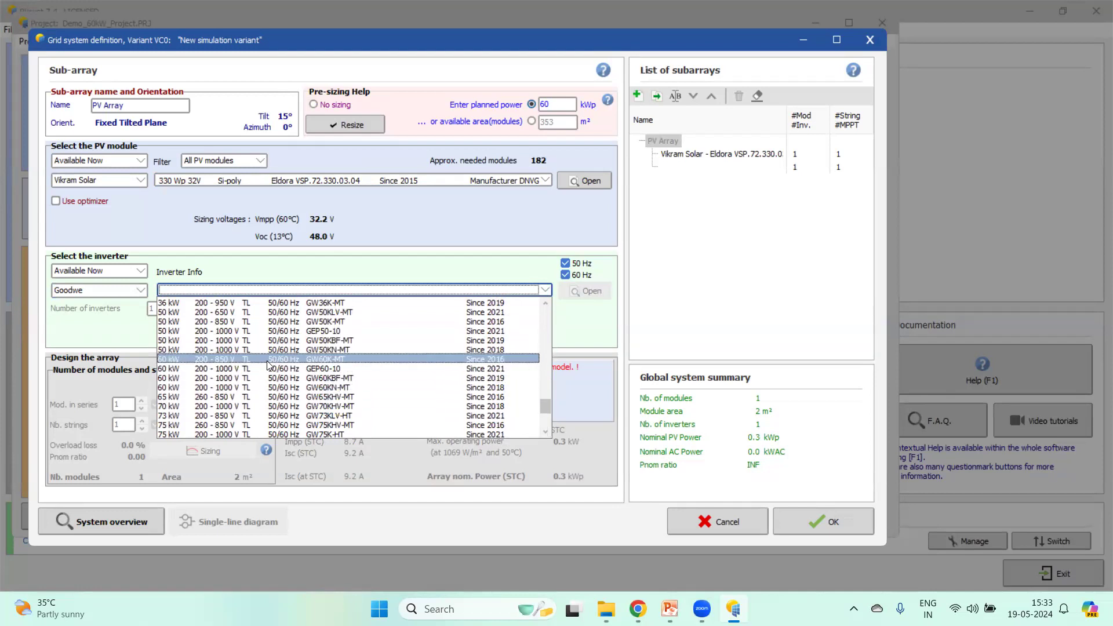
click(302, 387)
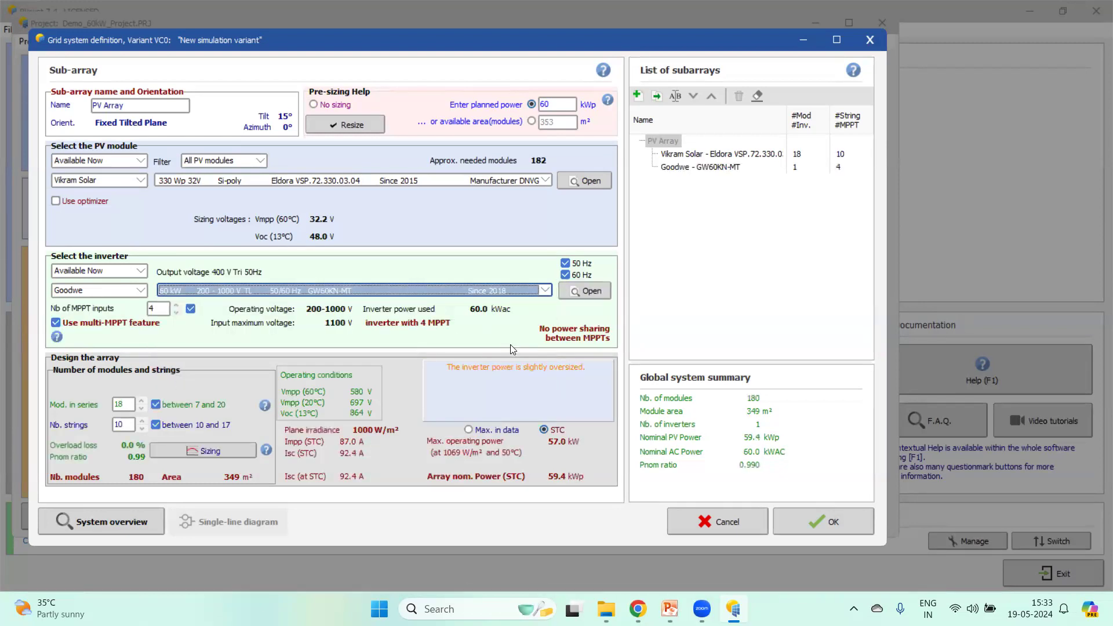
- Disable the inverter's multi-MPPT feature, set the modules in series to 20, and accept the system definition
click(56, 323)
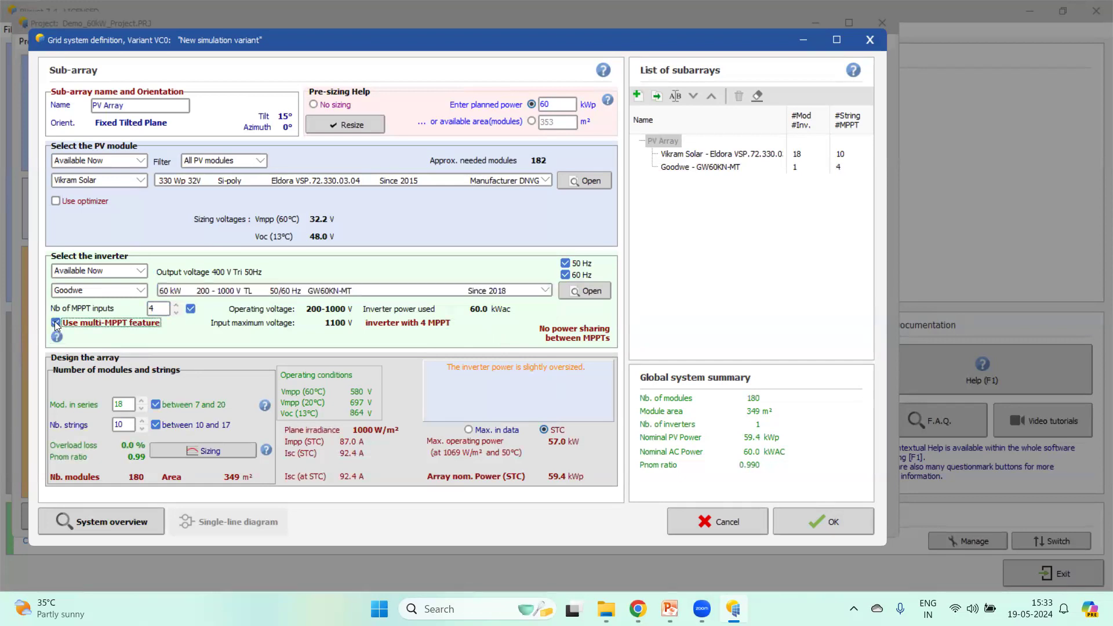
click(56, 323)
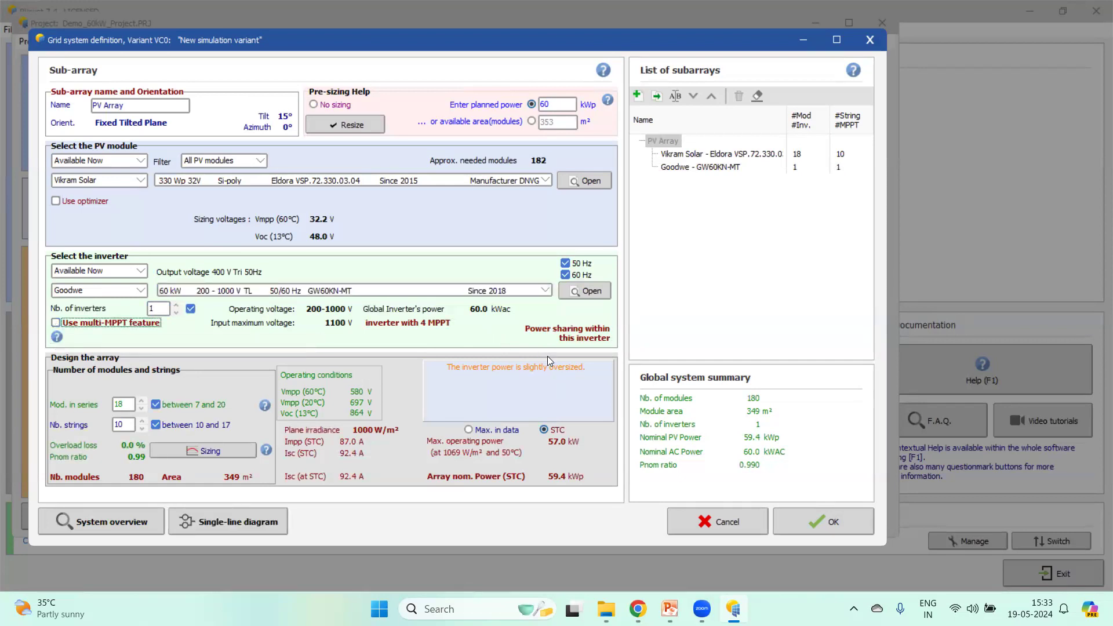
click(141, 401)
click(141, 402)
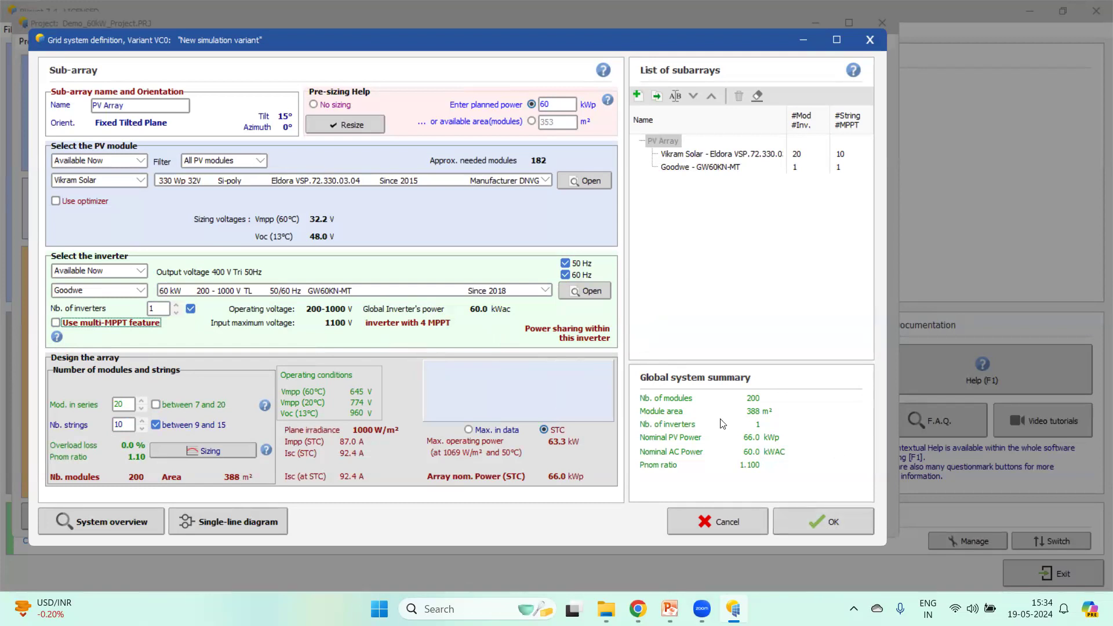
click(836, 525)
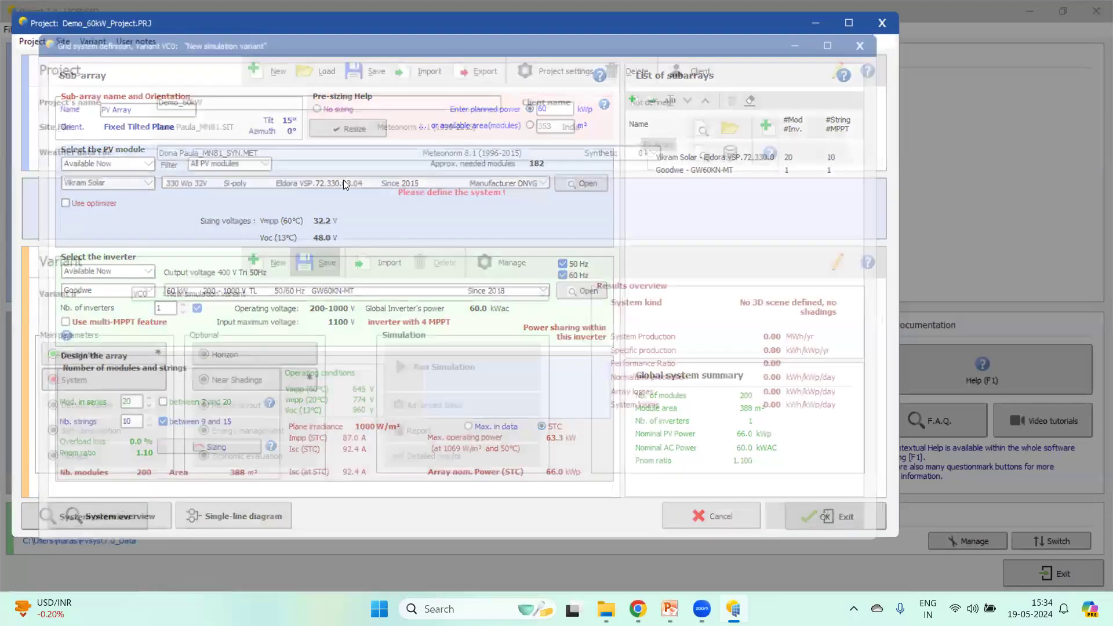
- Set the limit overload loss for design to 1.3 % in the project's design conditions
click(552, 73)
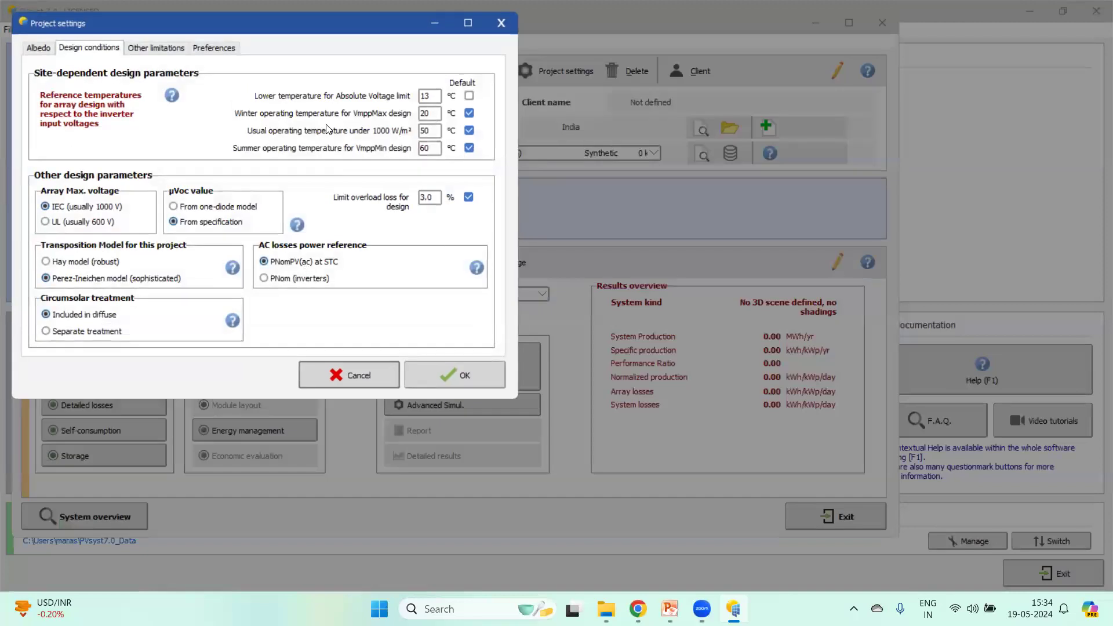
click(437, 198)
double_click(432, 197)
text(1.)
text(3)
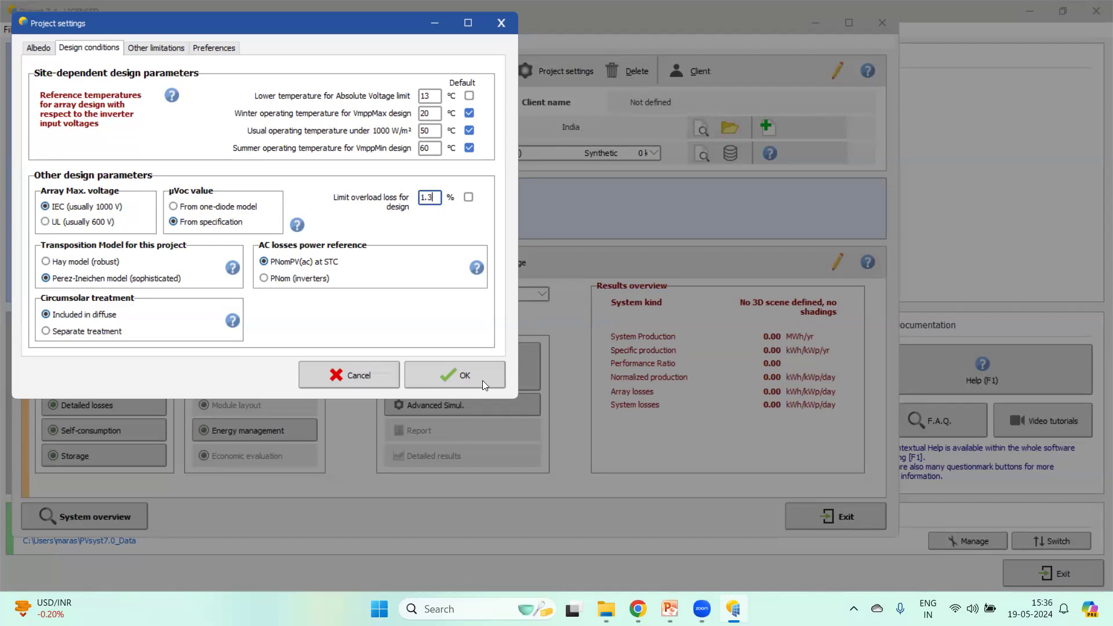
click(464, 376)
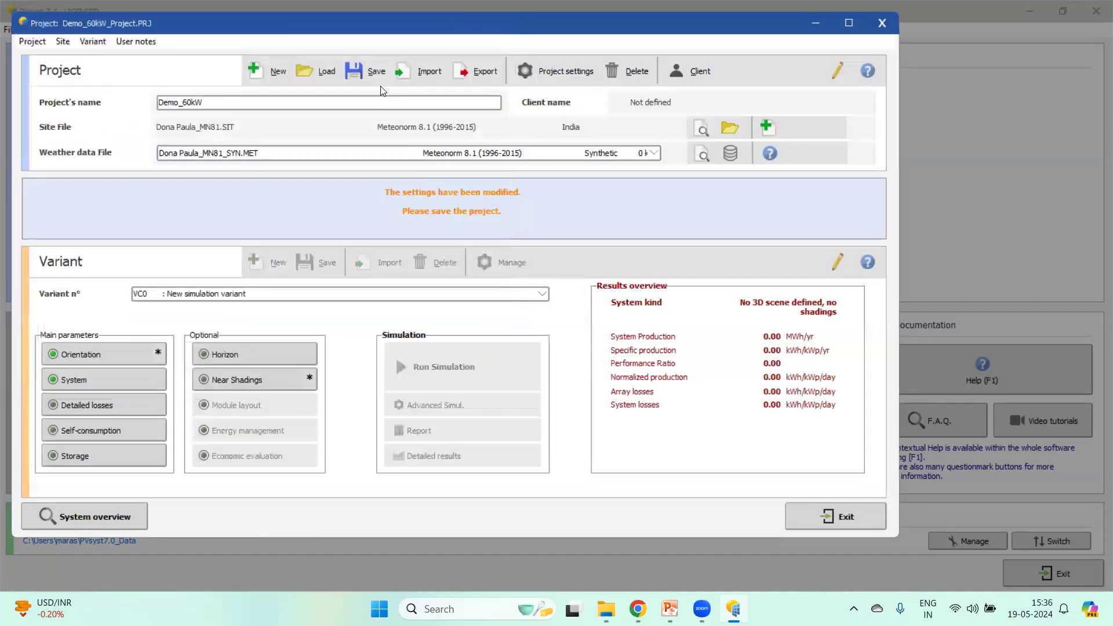
- Save the project as Demo_60kW_Project
click(366, 77)
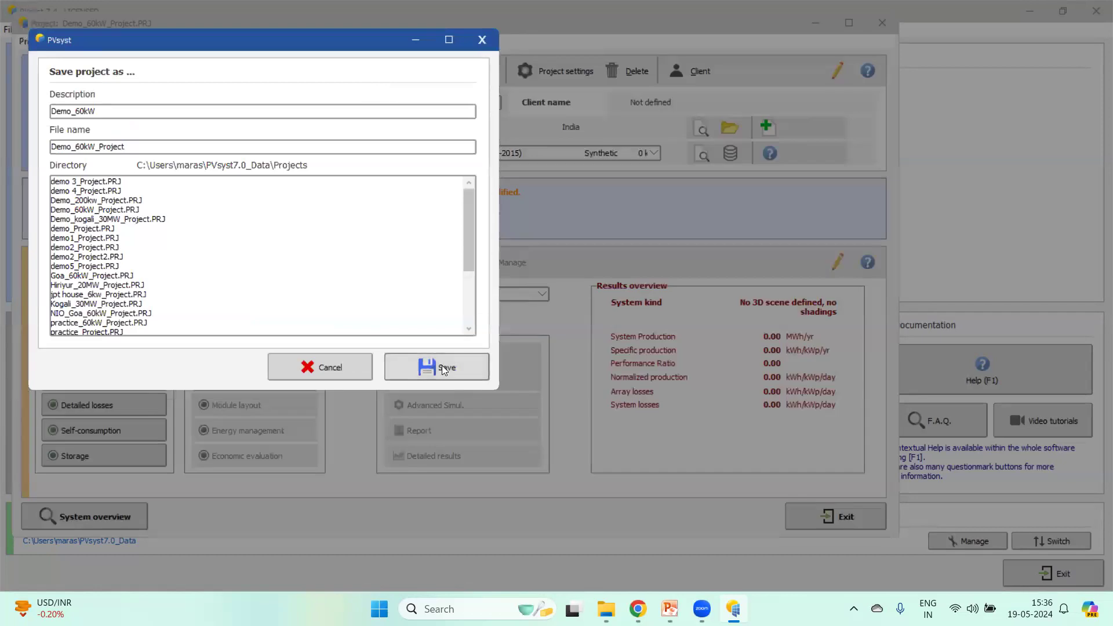
click(444, 369)
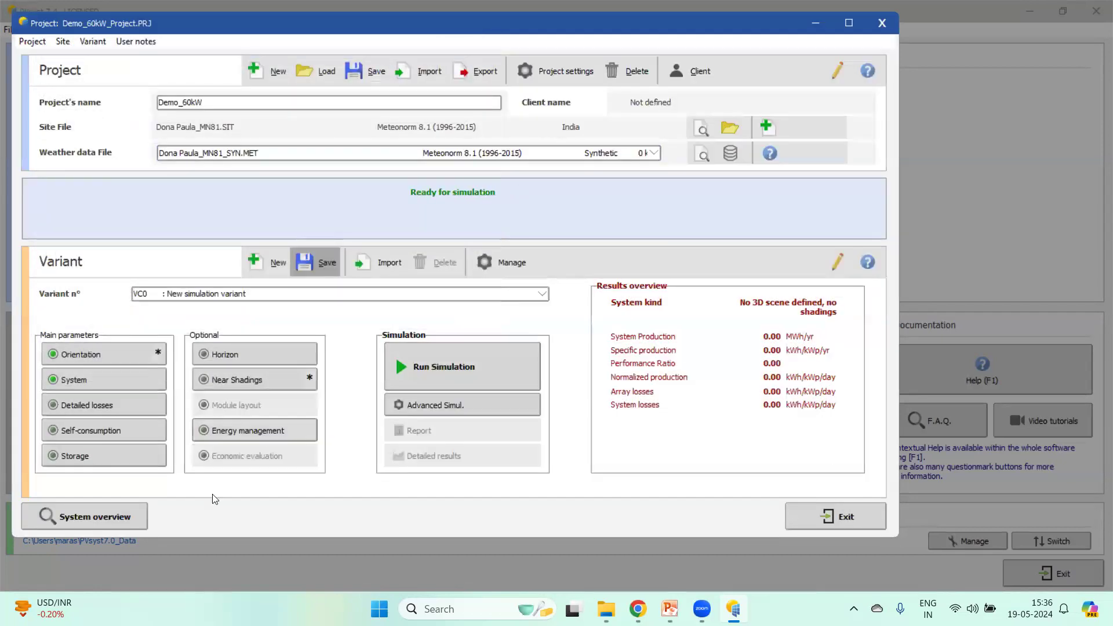
- Review the modules in series and number of strings in the grid system definition, and accept it
click(114, 382)
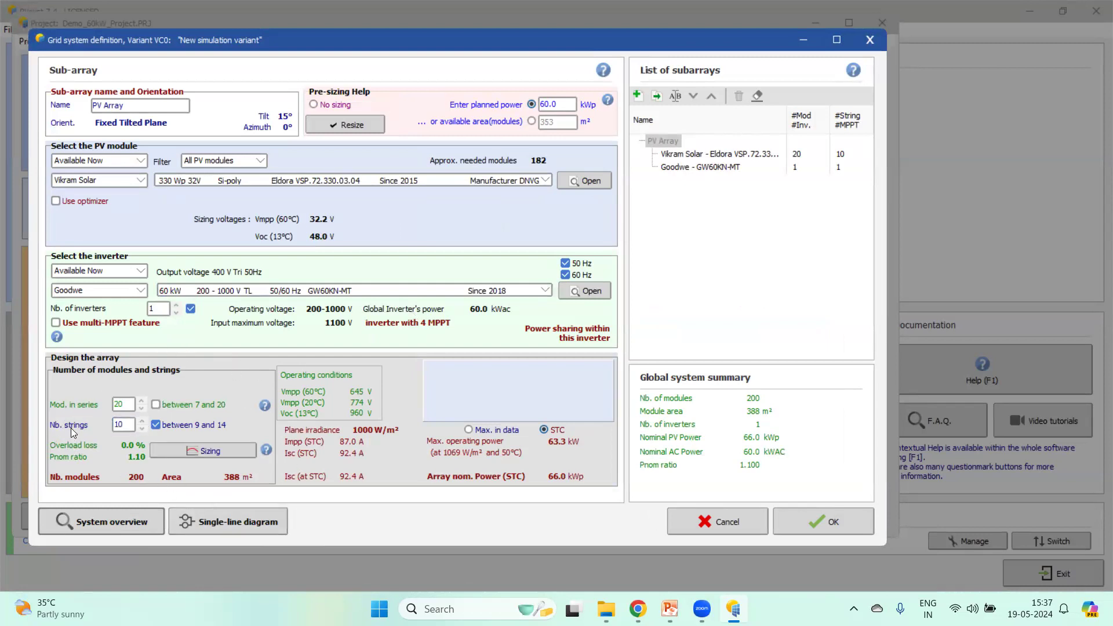
click(125, 404)
click(124, 425)
click(131, 400)
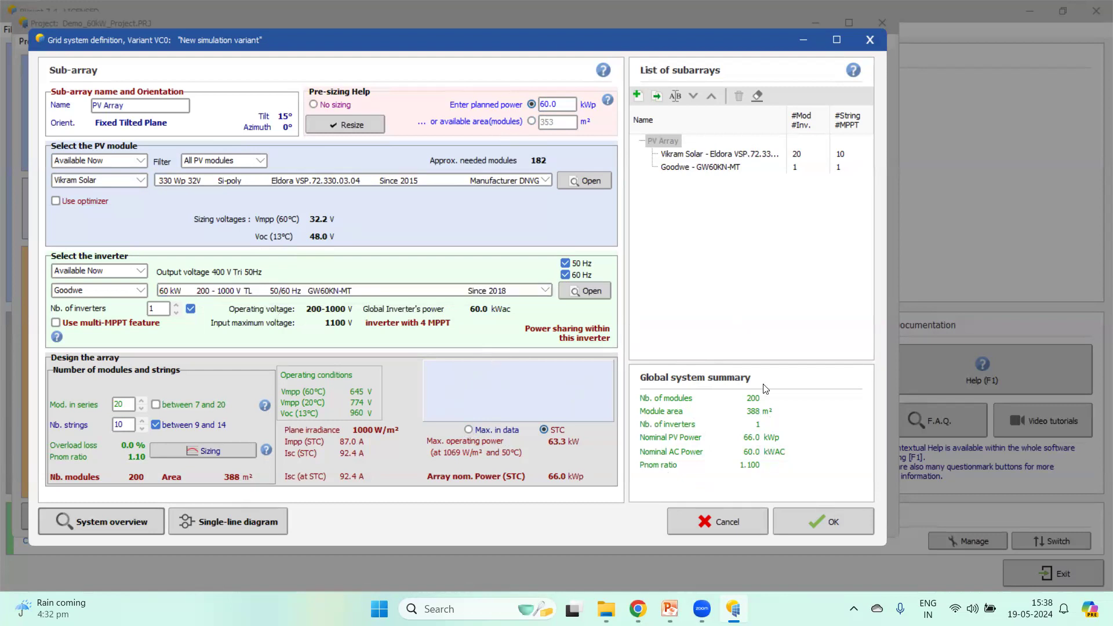
click(815, 524)
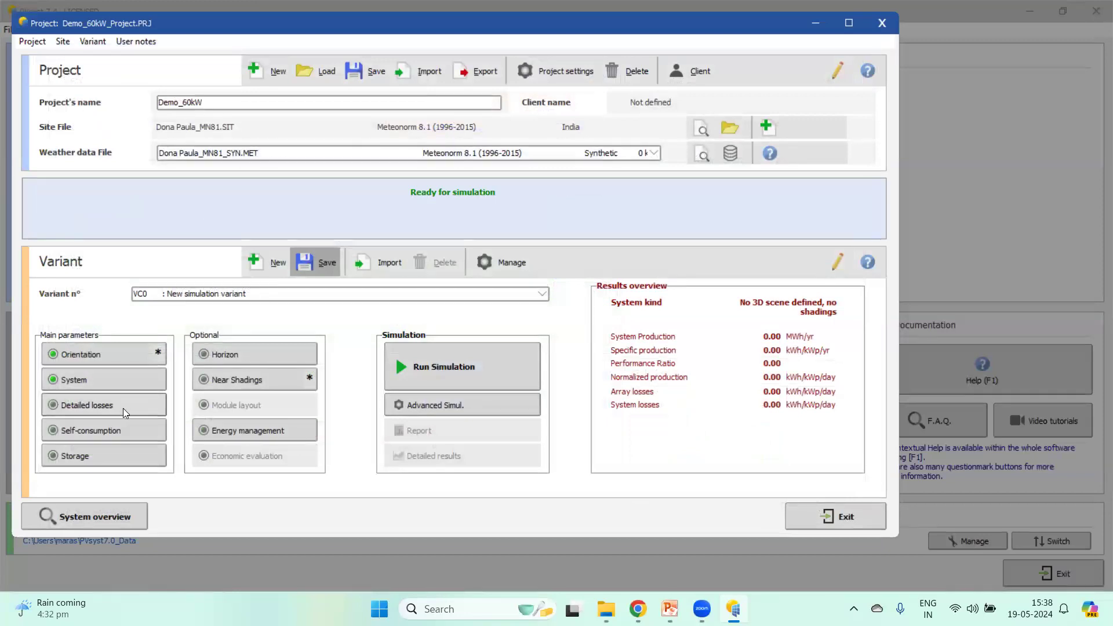
- Set the field thermal loss factor in the detailed losses to the default for "Free" mounted modules with air circulation
click(122, 408)
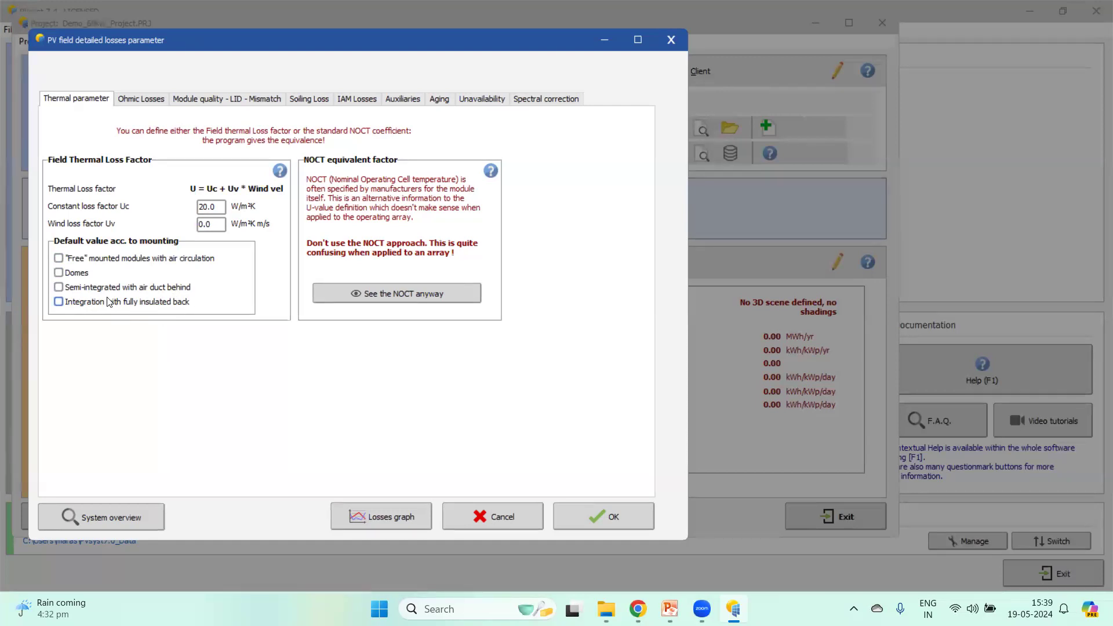
click(58, 258)
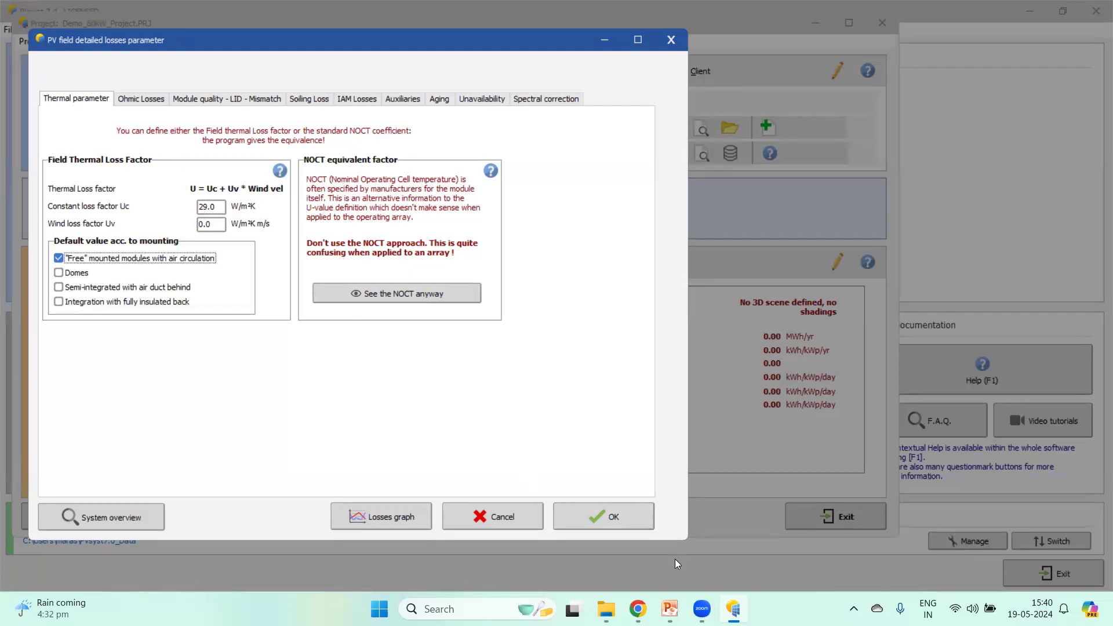
- Switch to the System design in PVSyst presentation in PowerPoint and show slide 13 on module temperature and NOCT
mouse_move(670, 605)
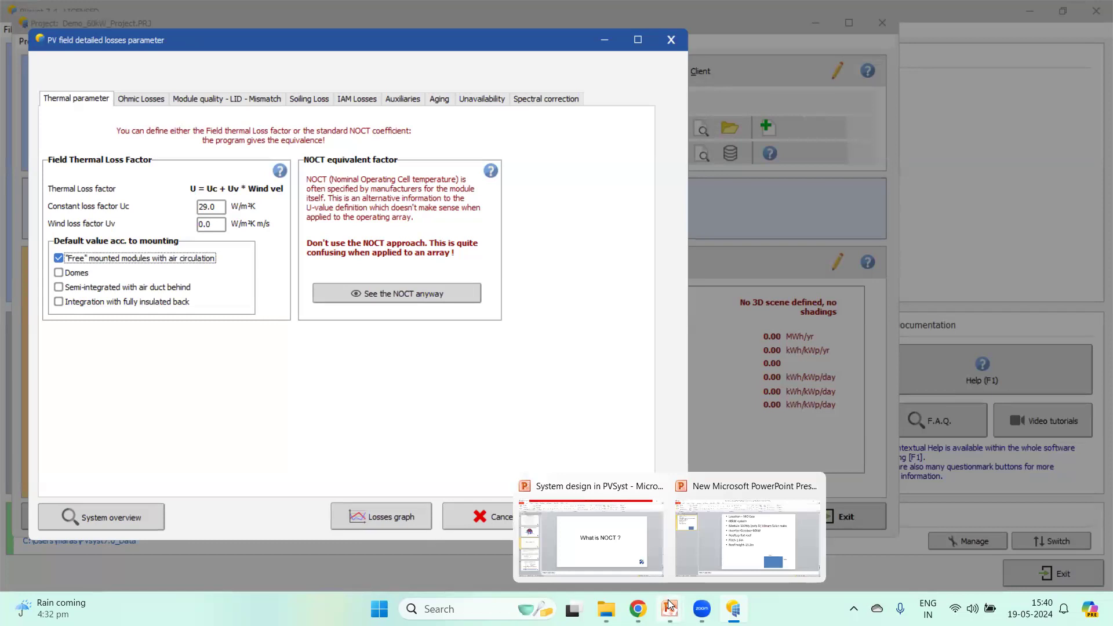
click(639, 571)
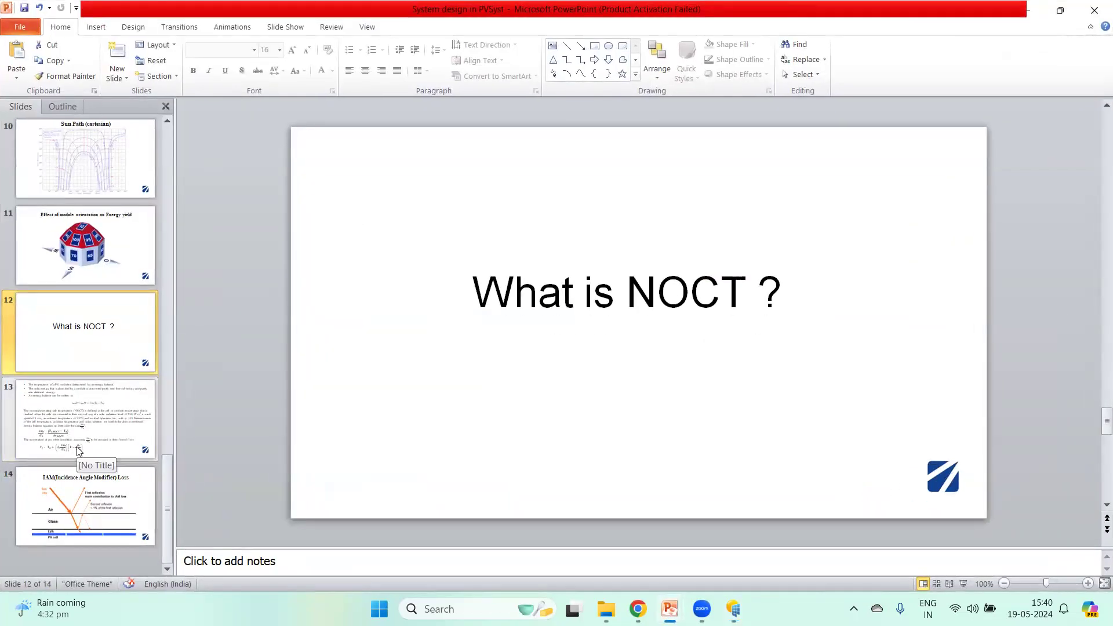
click(80, 451)
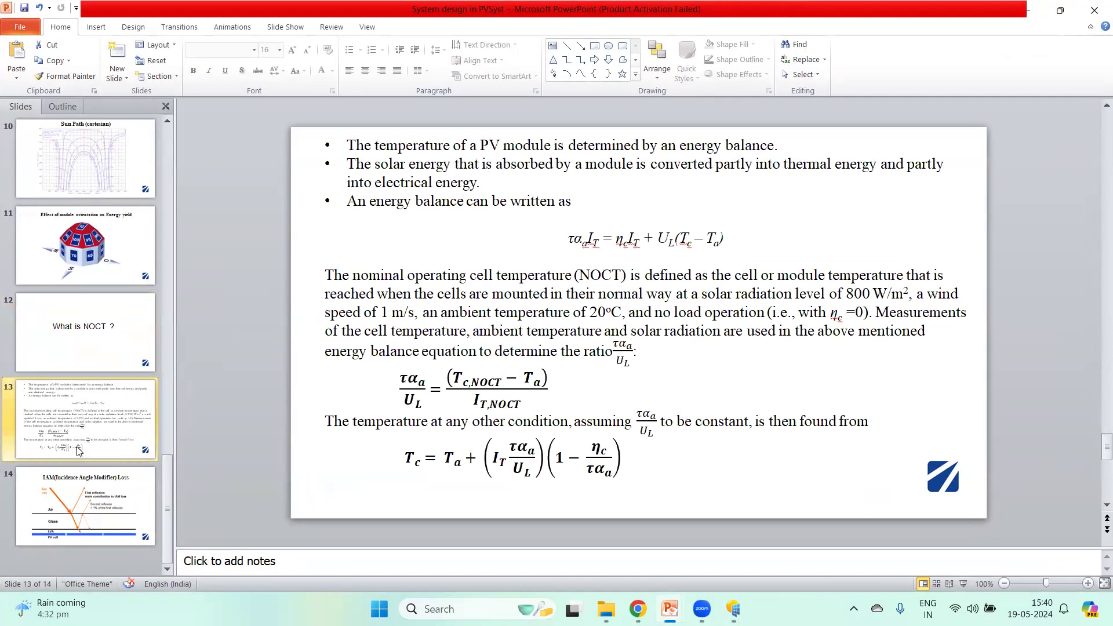
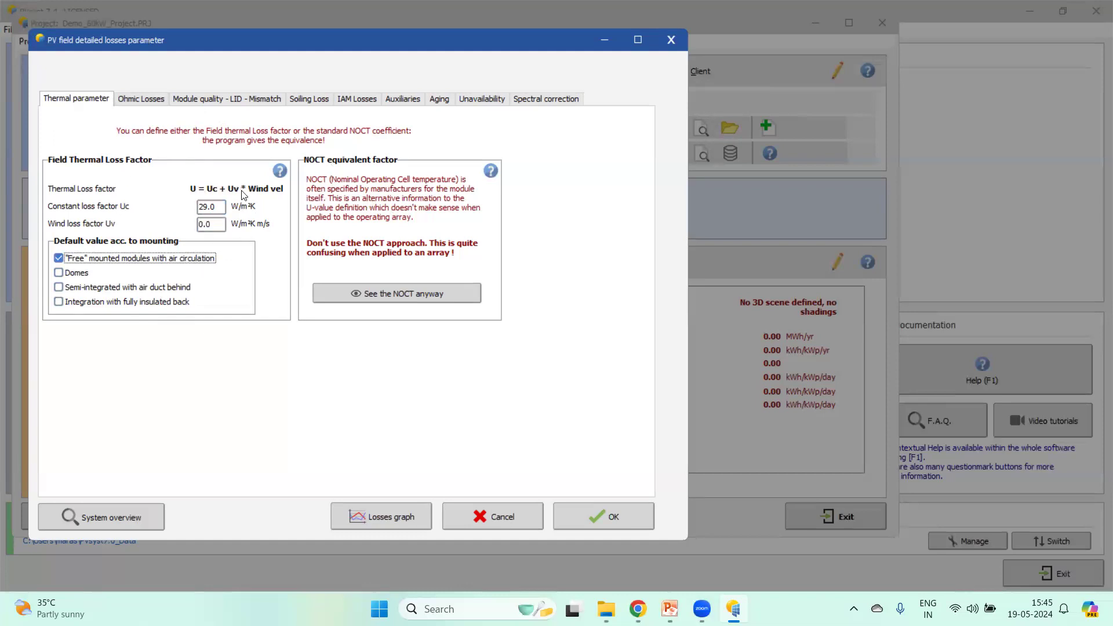
- Examine the ohmic losses, including the detailed wiring resistance computation, the parallel strings sketch and the wire properties
click(146, 100)
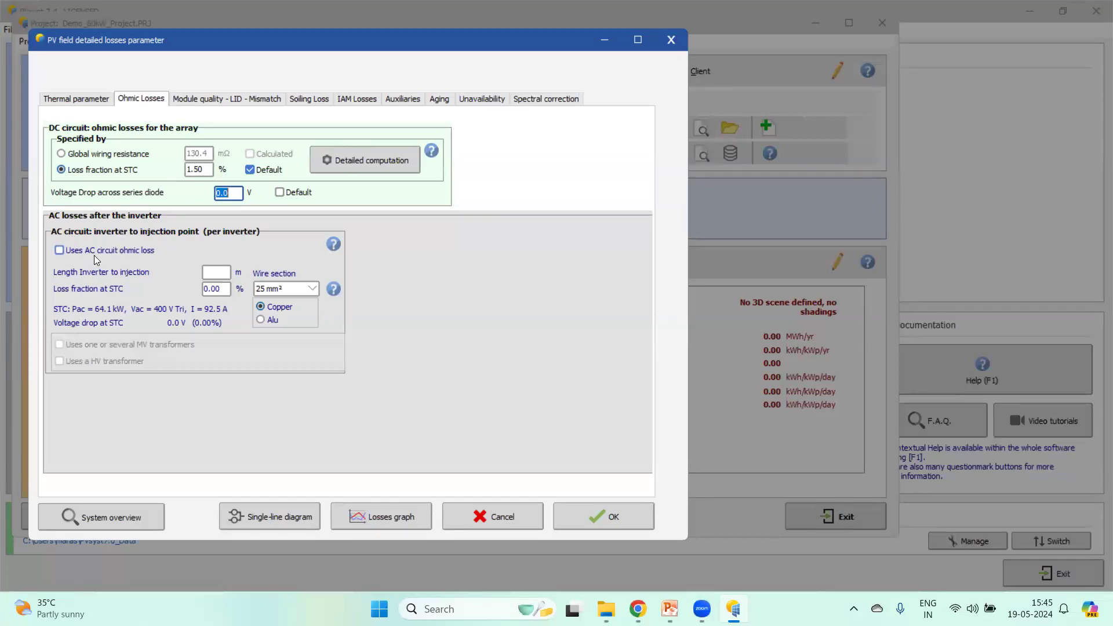
click(352, 157)
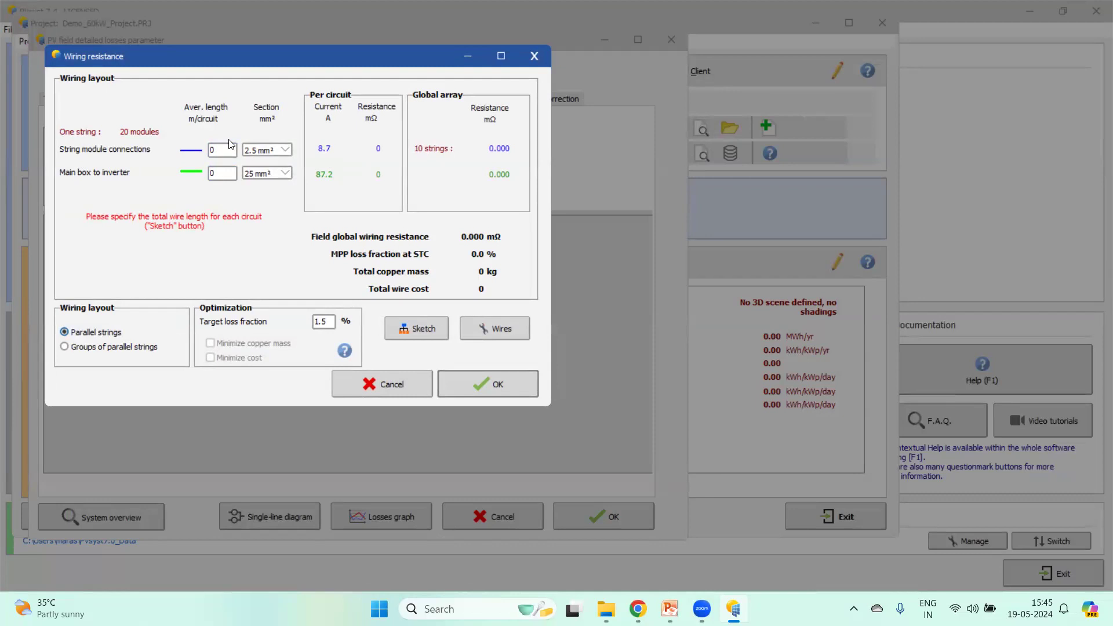
click(429, 333)
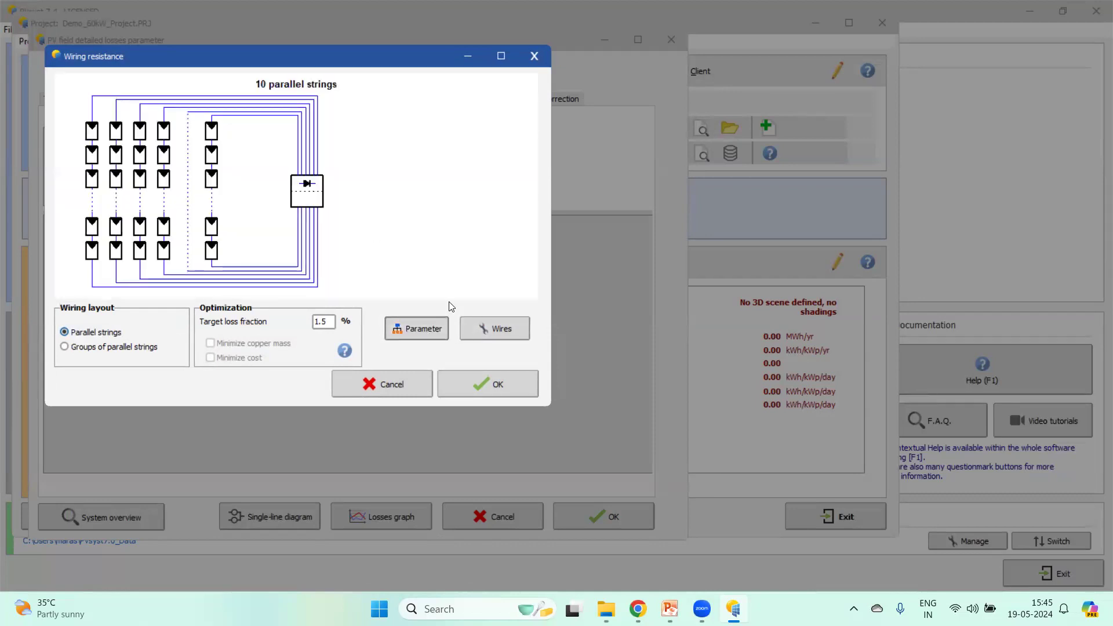
click(483, 323)
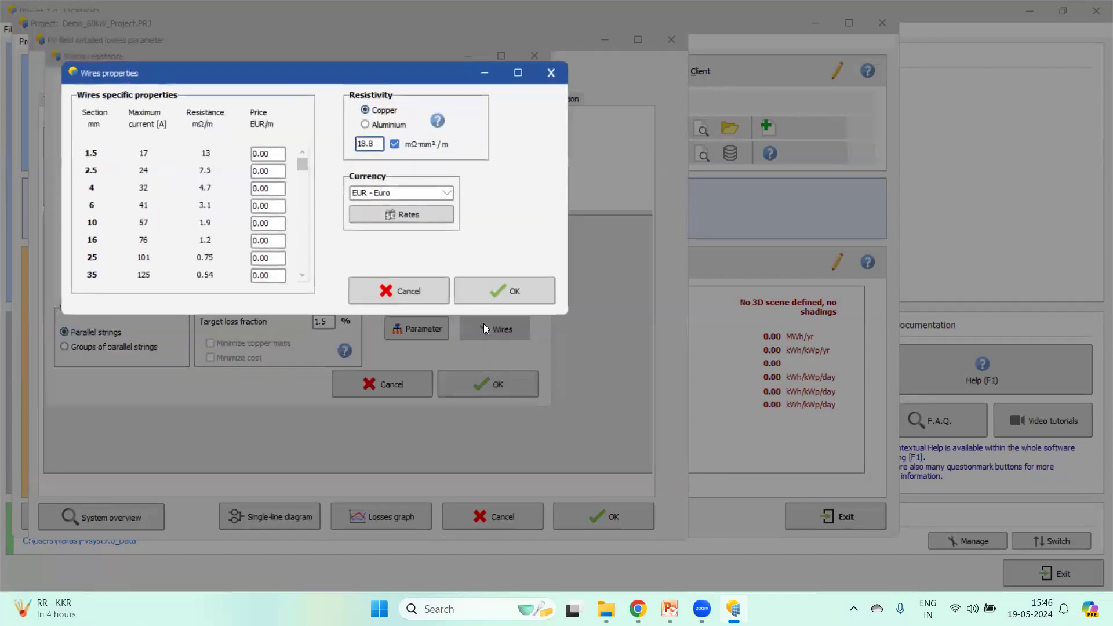
click(559, 77)
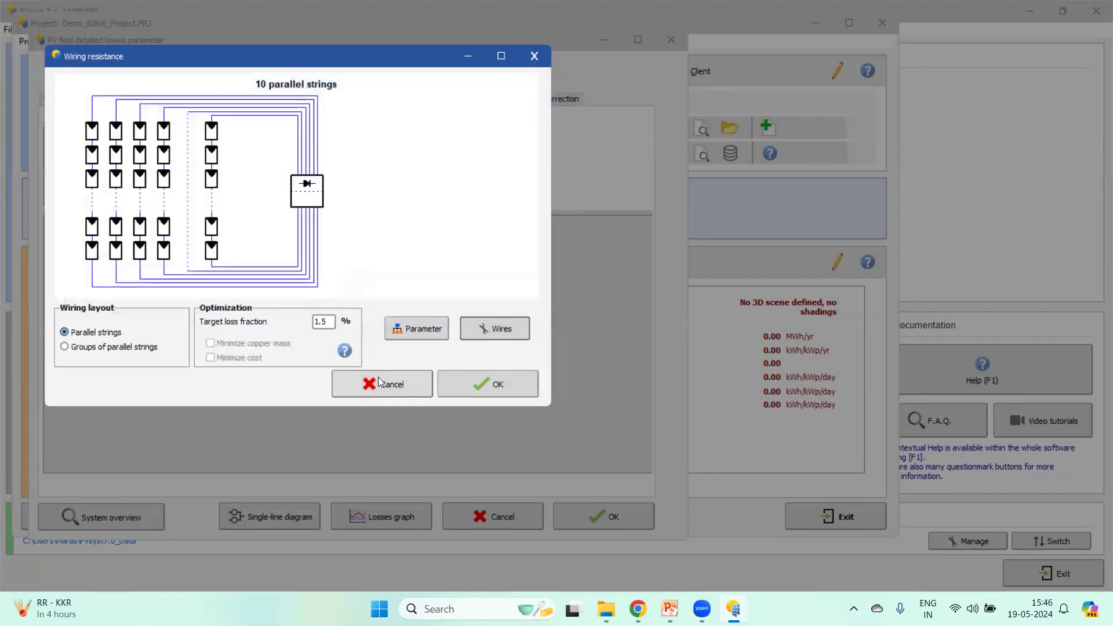
click(473, 389)
click(360, 151)
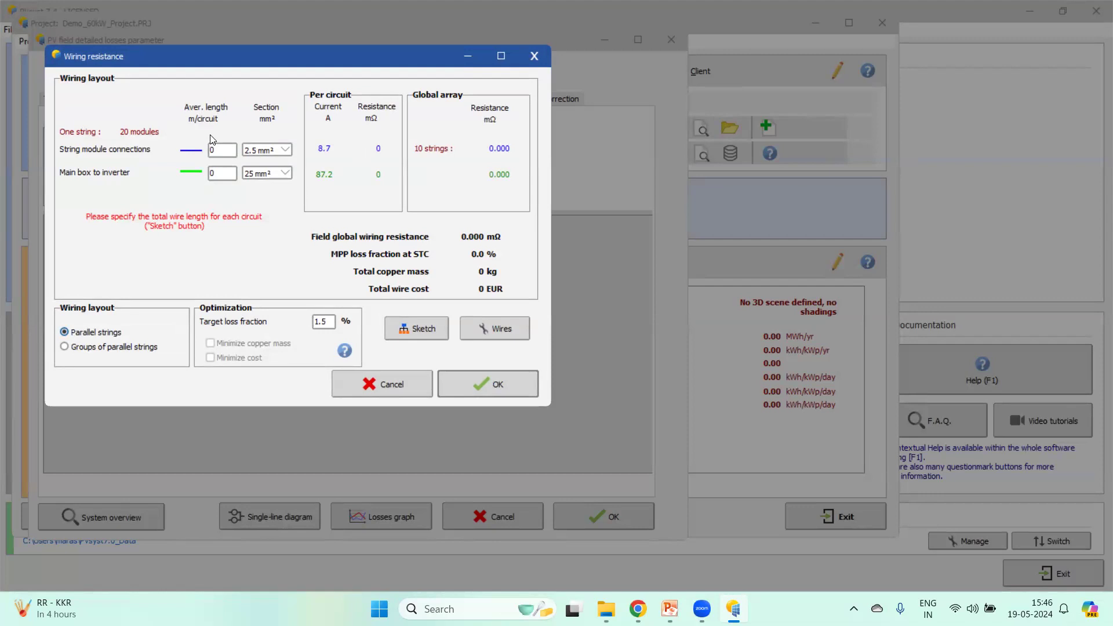
click(534, 58)
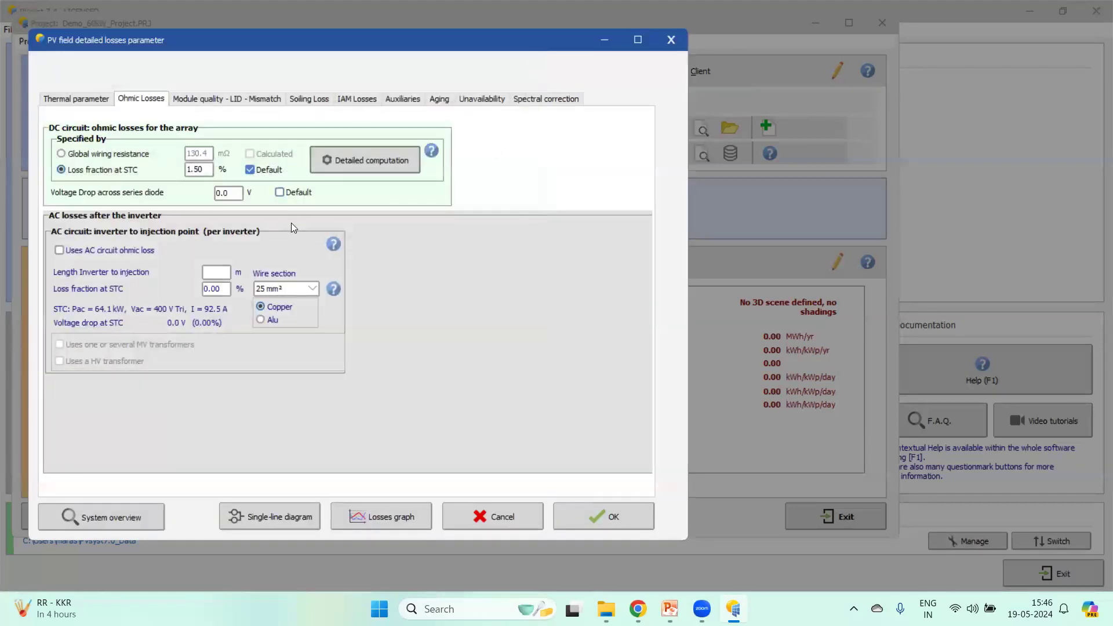
- Review the module quality, LID and mismatch loss parameters alongside the ohmic losses
click(215, 96)
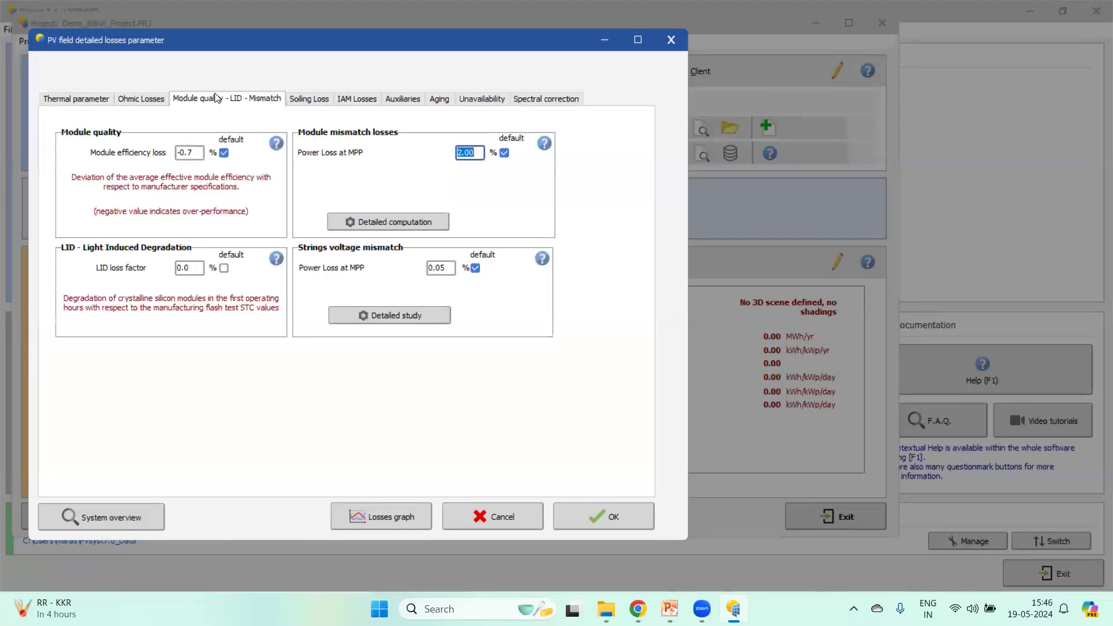
click(139, 103)
click(250, 100)
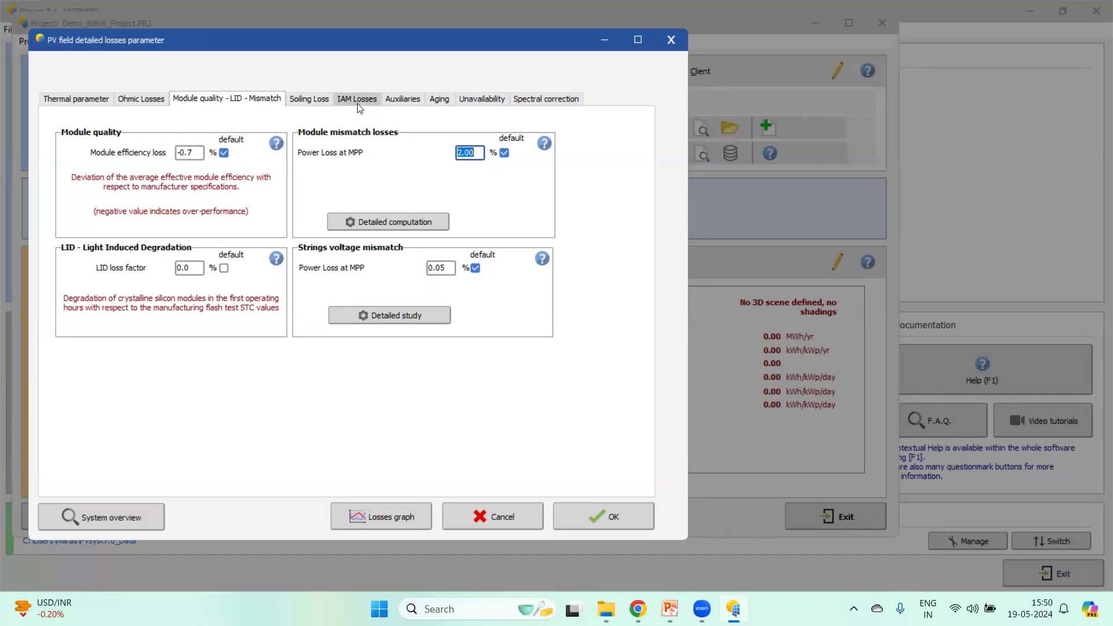
- Enable monthly value definition for the soiling loss and inspect the January and June entries
click(316, 99)
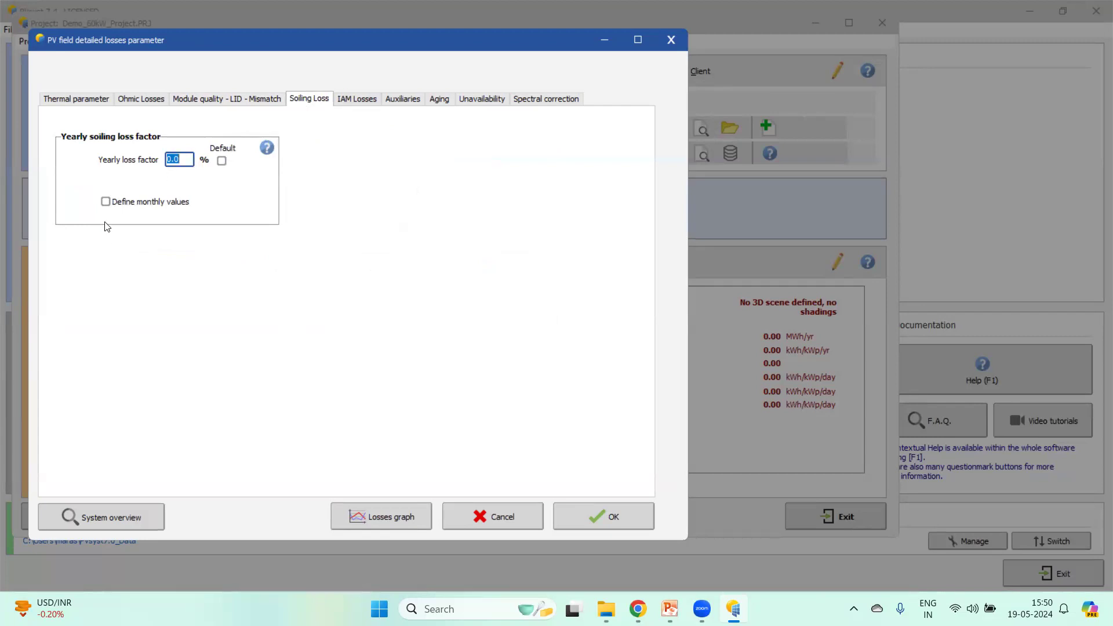
click(105, 202)
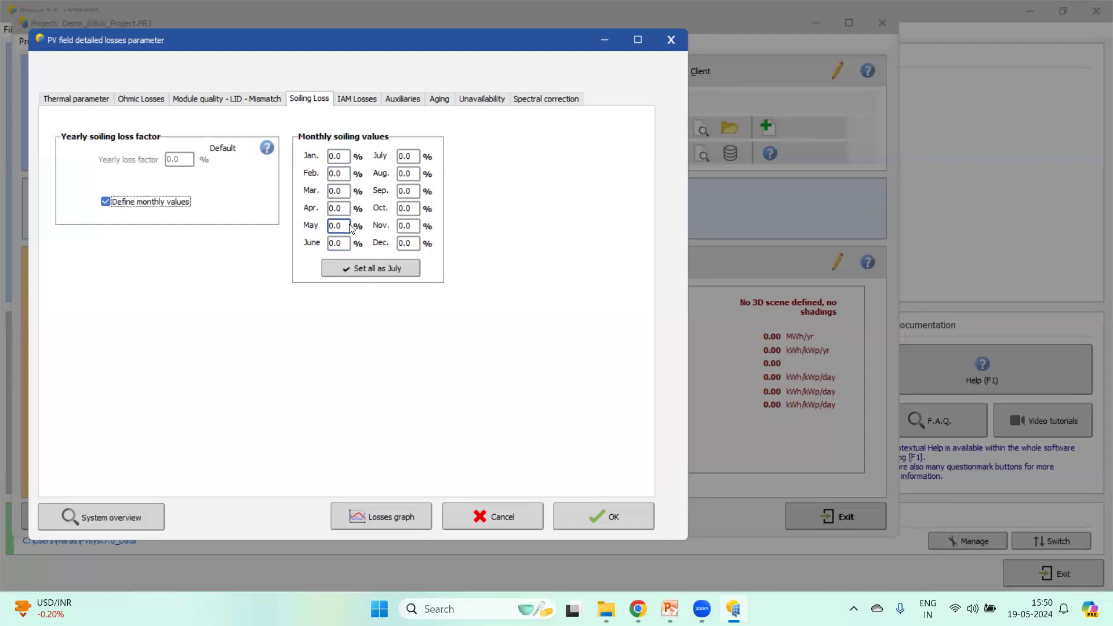
click(338, 155)
click(342, 244)
- Examine the incidence angle modifier losses and switch to the System design in PVSyst presentation in PowerPoint
click(357, 103)
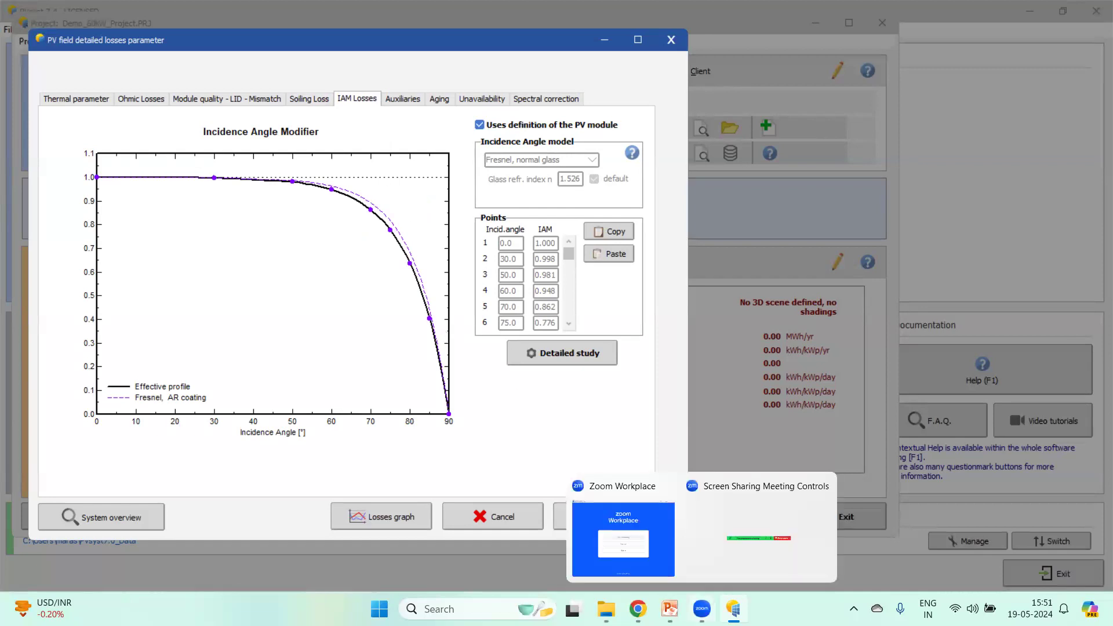
mouse_move(666, 615)
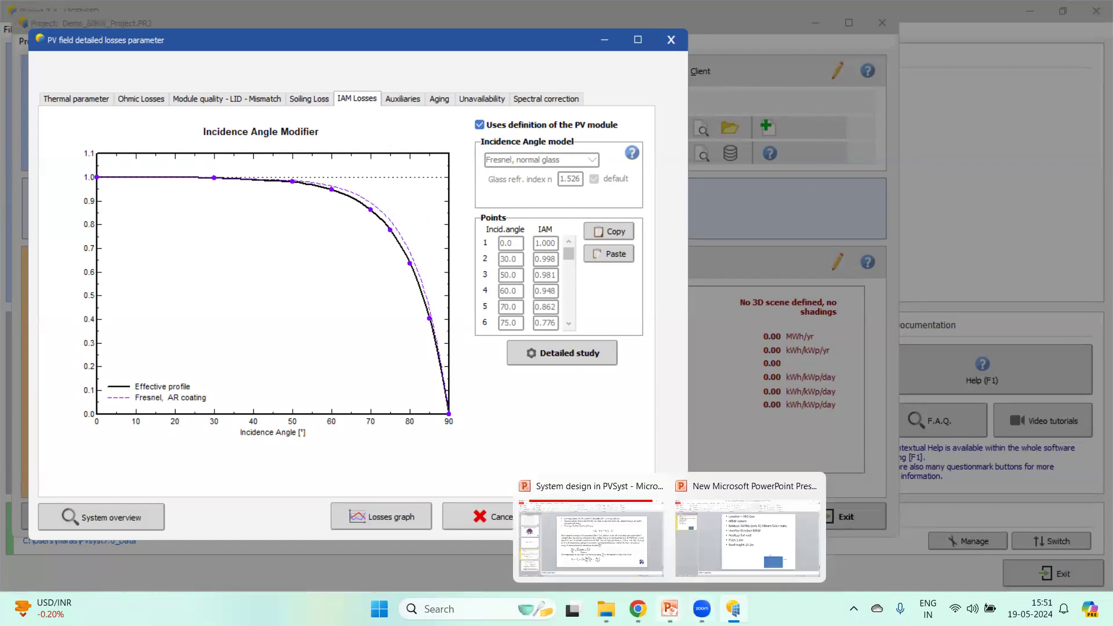
click(644, 572)
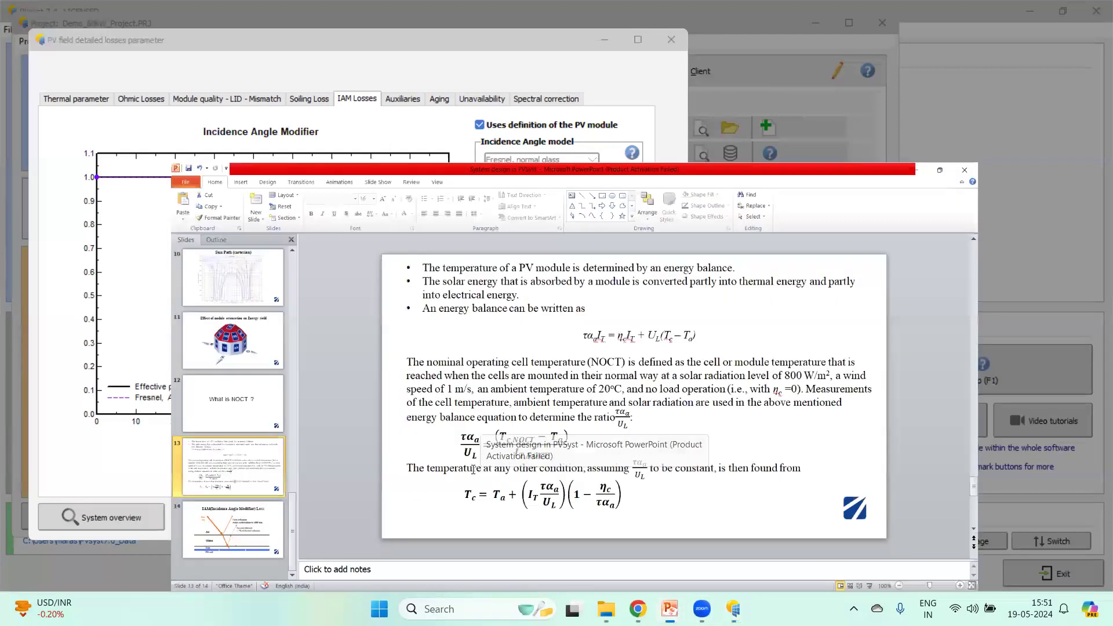
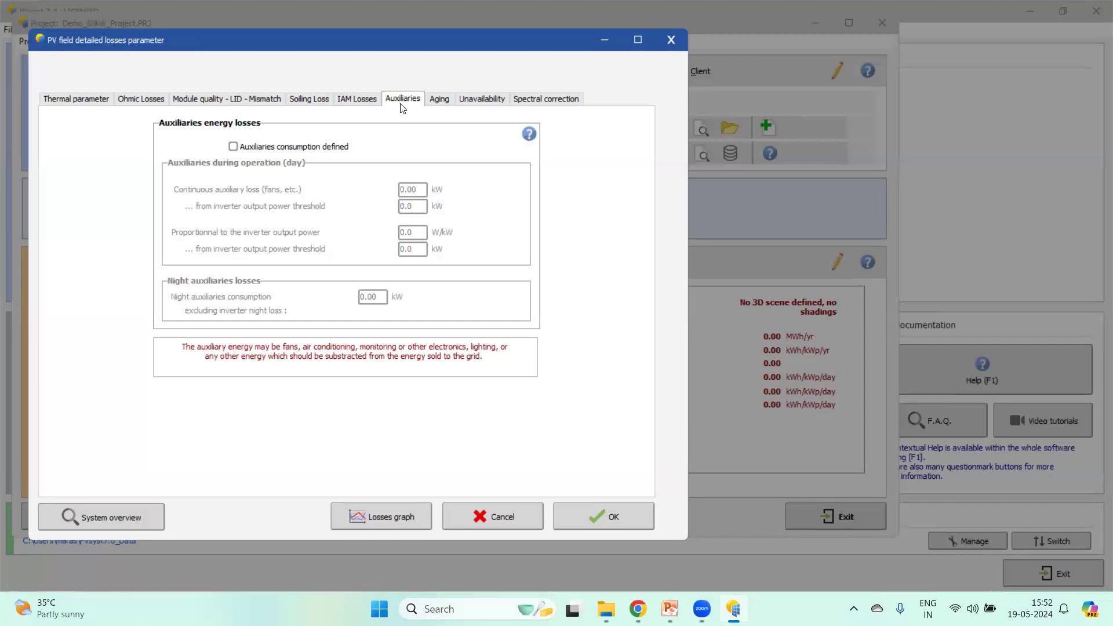
- Review the aging, unavailability and spectral correction parameters, and accept the detailed losses
click(449, 102)
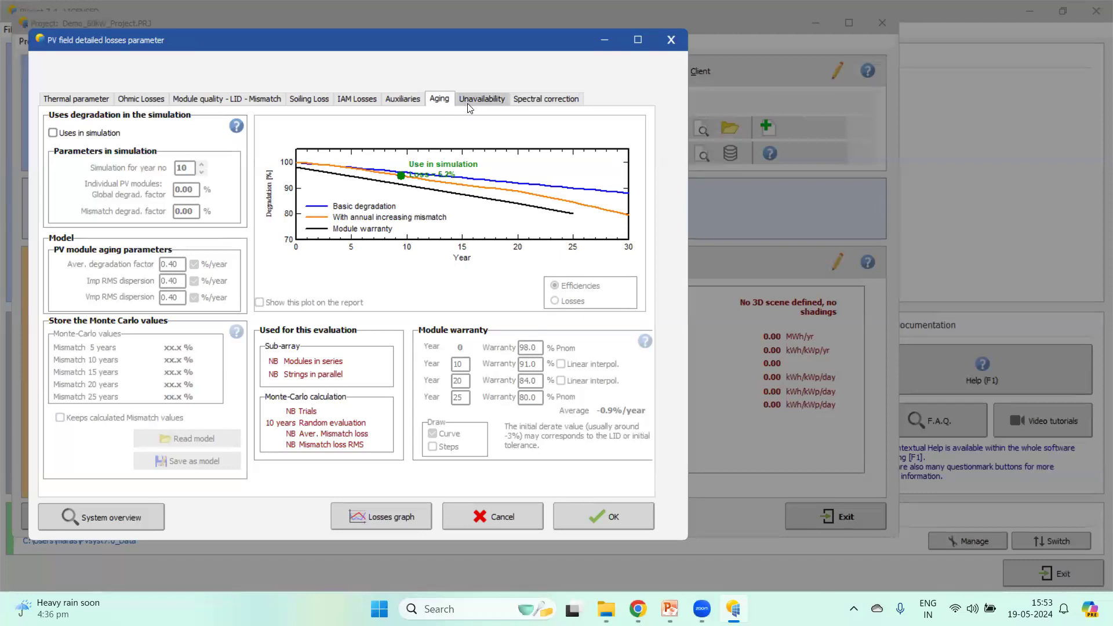
click(476, 100)
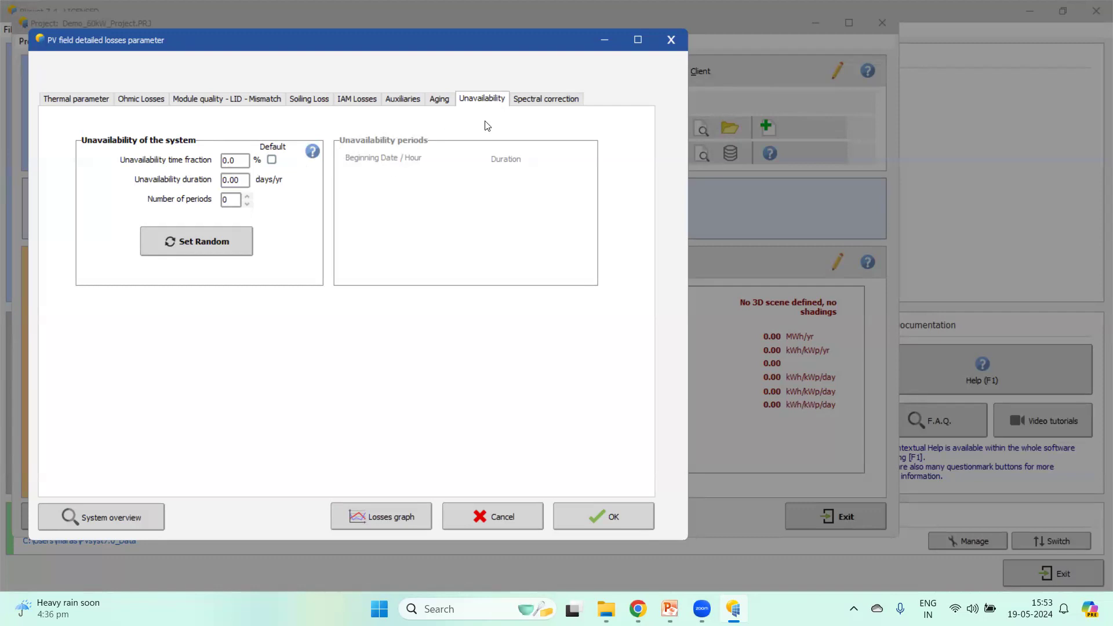
click(532, 104)
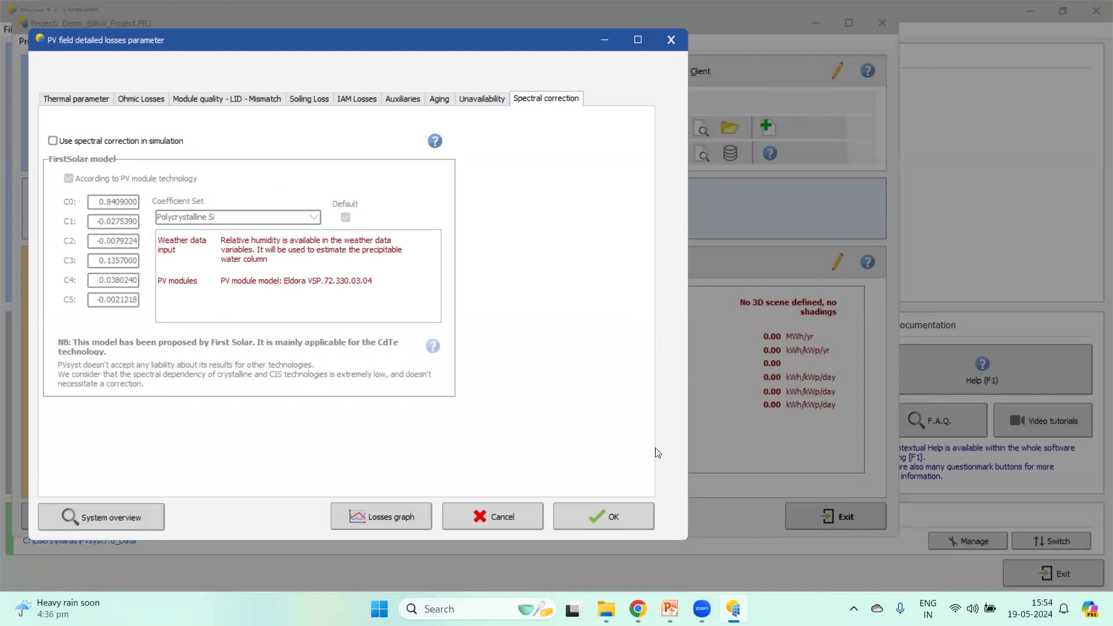
click(631, 523)
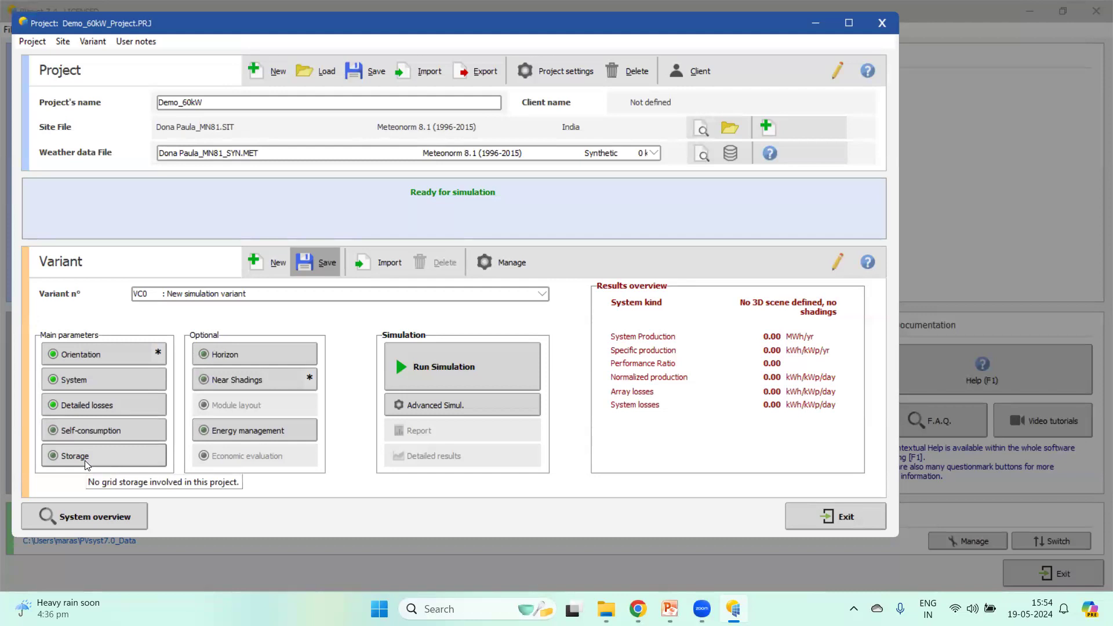
- Try raising the second horizon point to about 11.2° at azimuth -41.3°, clear all horizon points, and accept the horizon definition
click(250, 354)
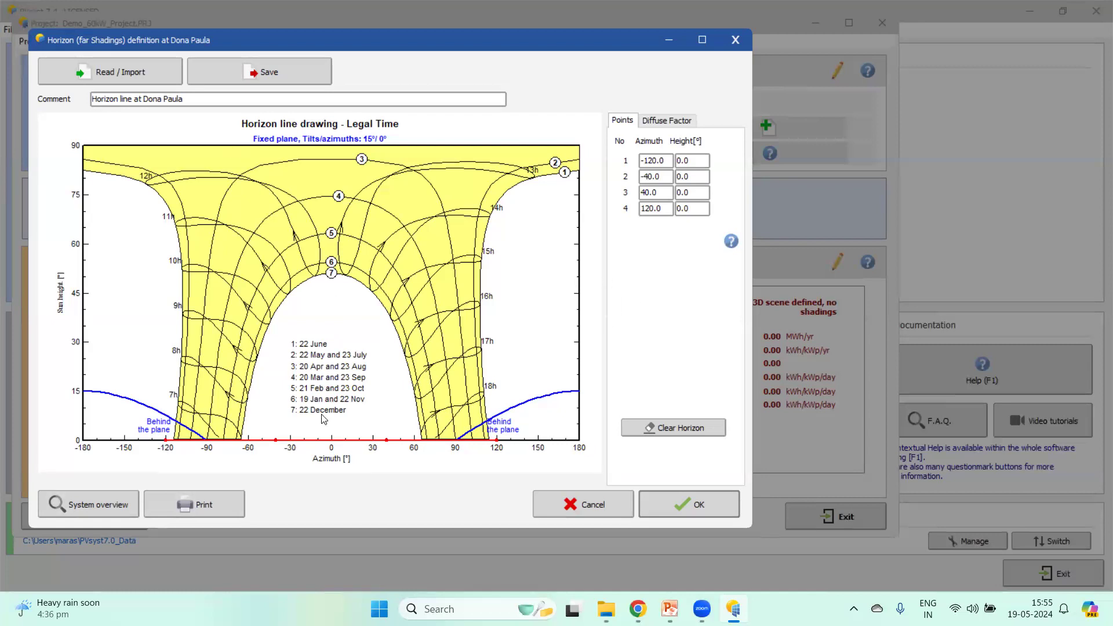
drag(277, 442, 275, 406)
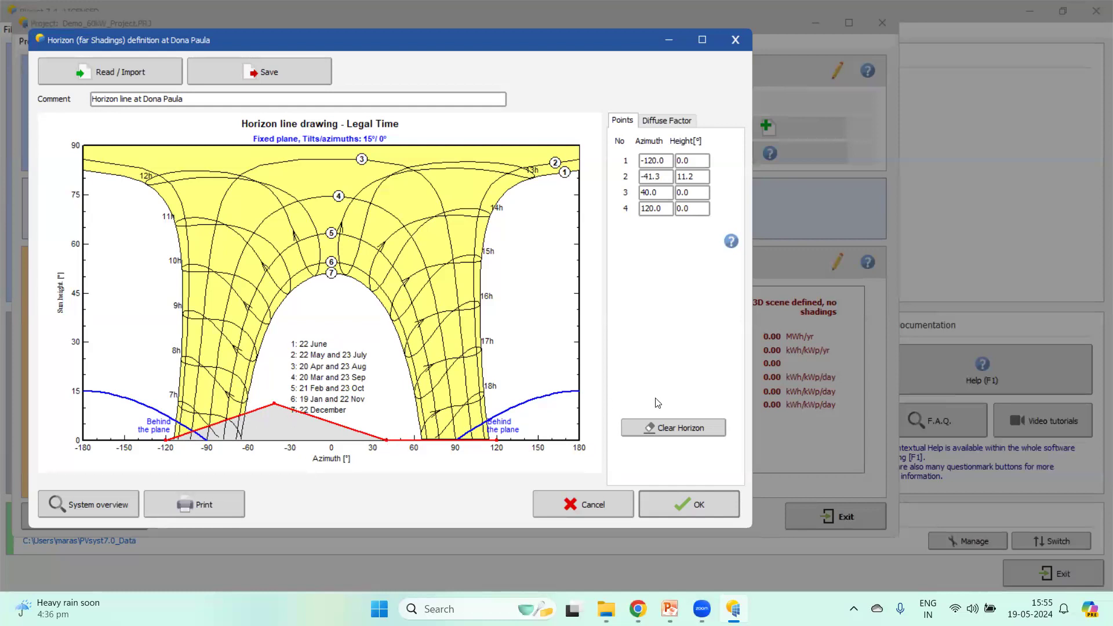
click(663, 426)
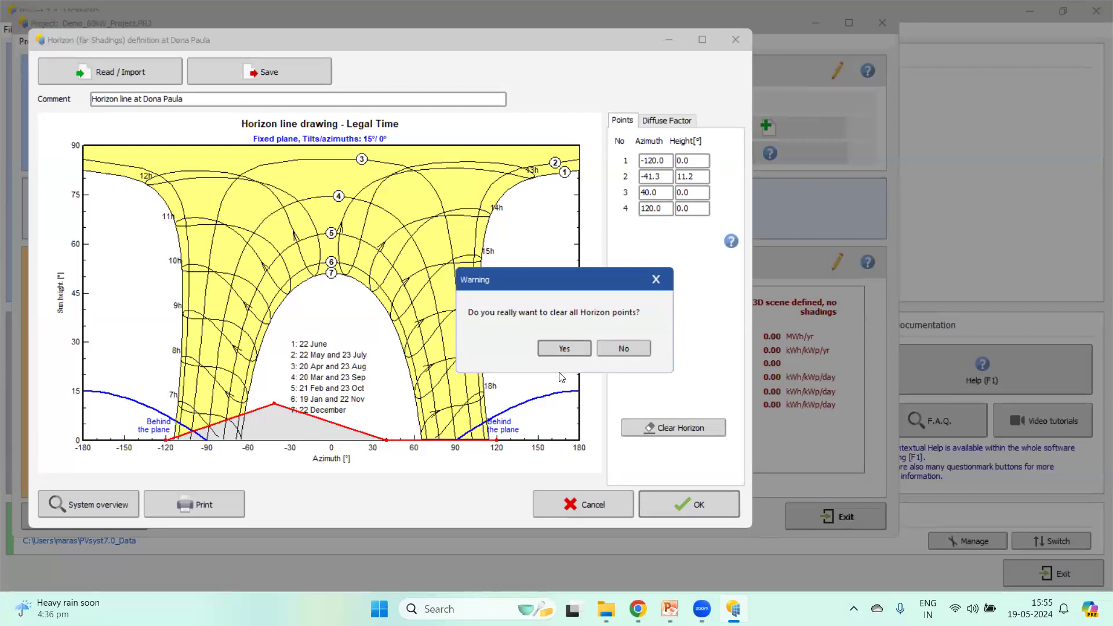
click(566, 350)
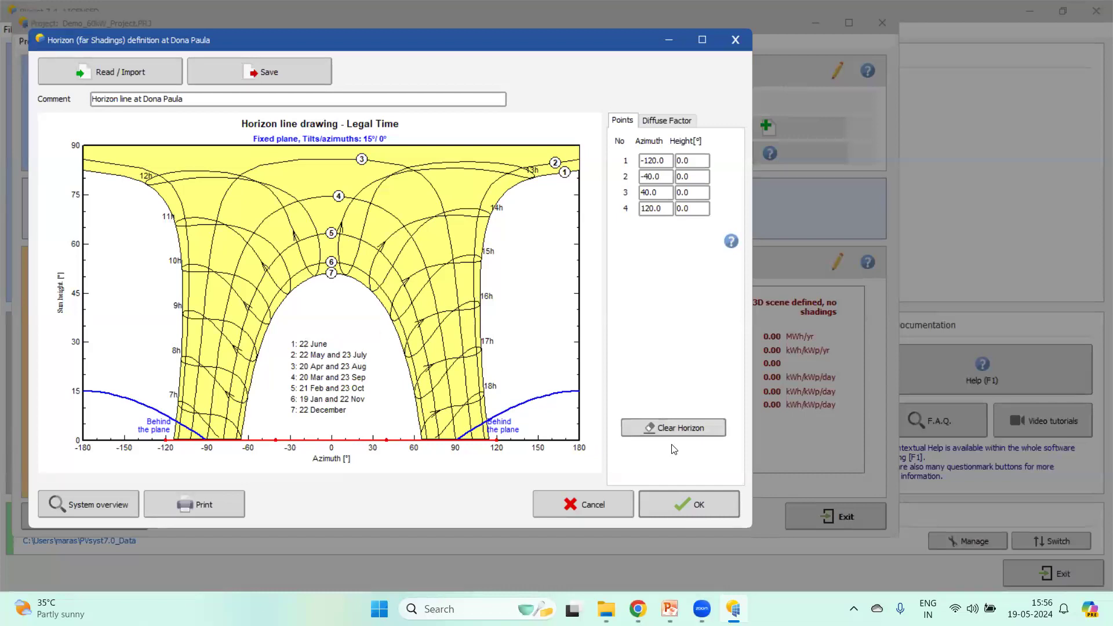
click(694, 505)
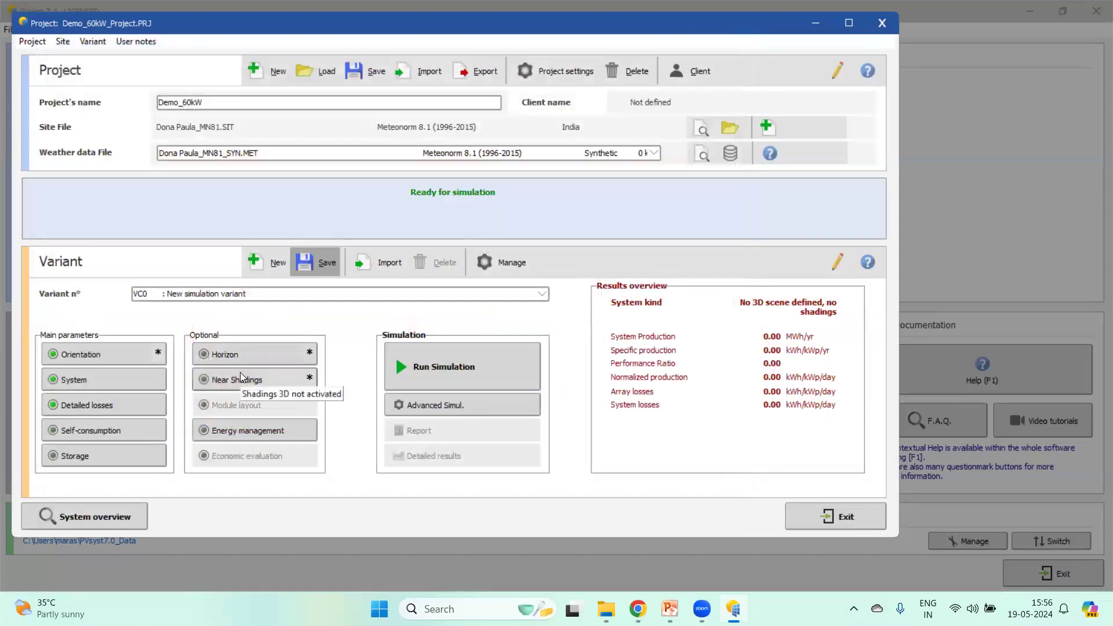
- Open the 3D scene construction for the variant's near shadings
click(240, 373)
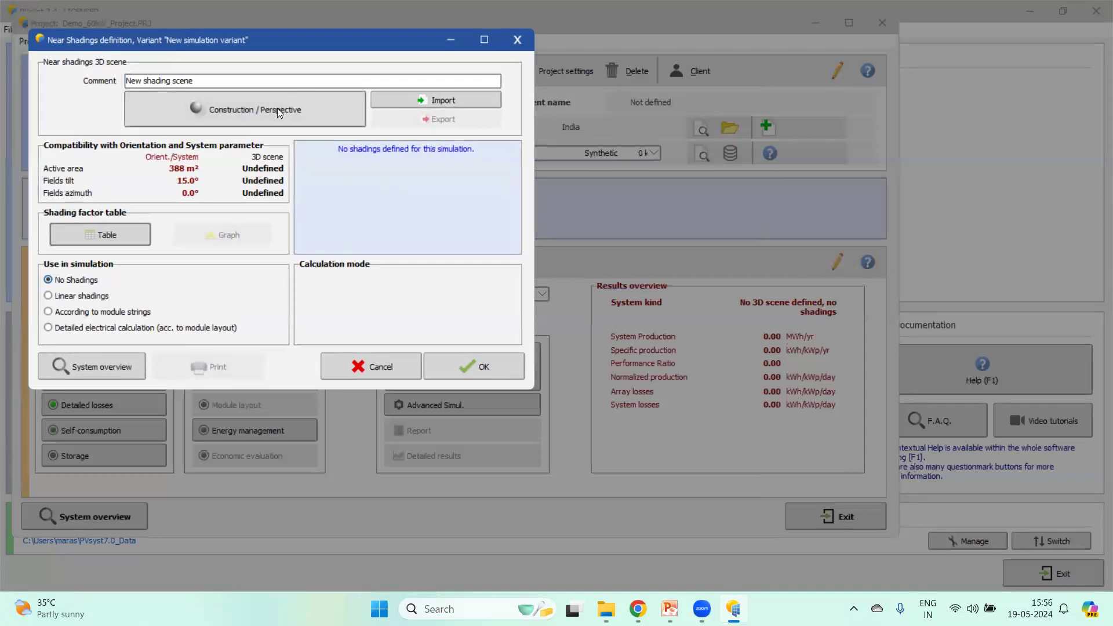
click(279, 112)
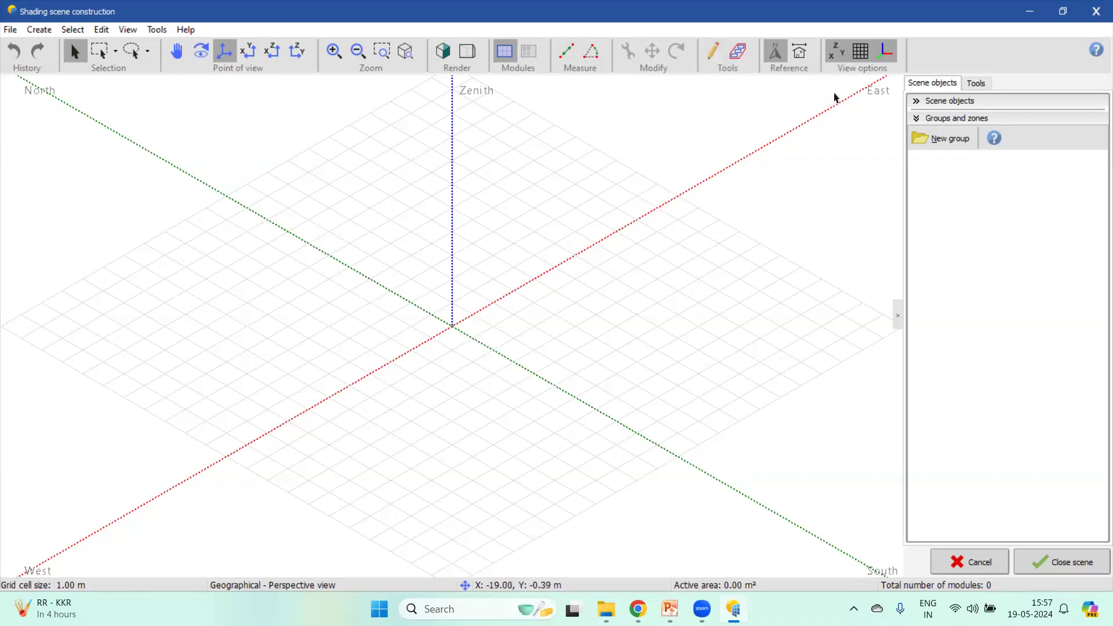
click(858, 54)
click(858, 54)
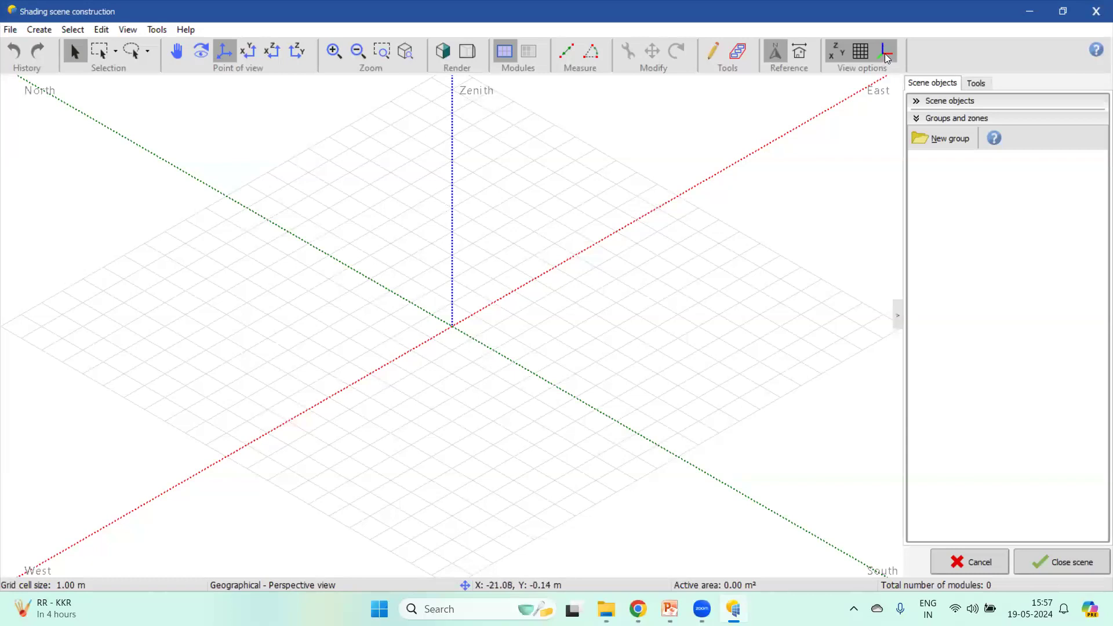
- Start a new elementary shading object and check the roof dimensions in the New Microsoft PowerPoint Presentation in PowerPoint
click(43, 30)
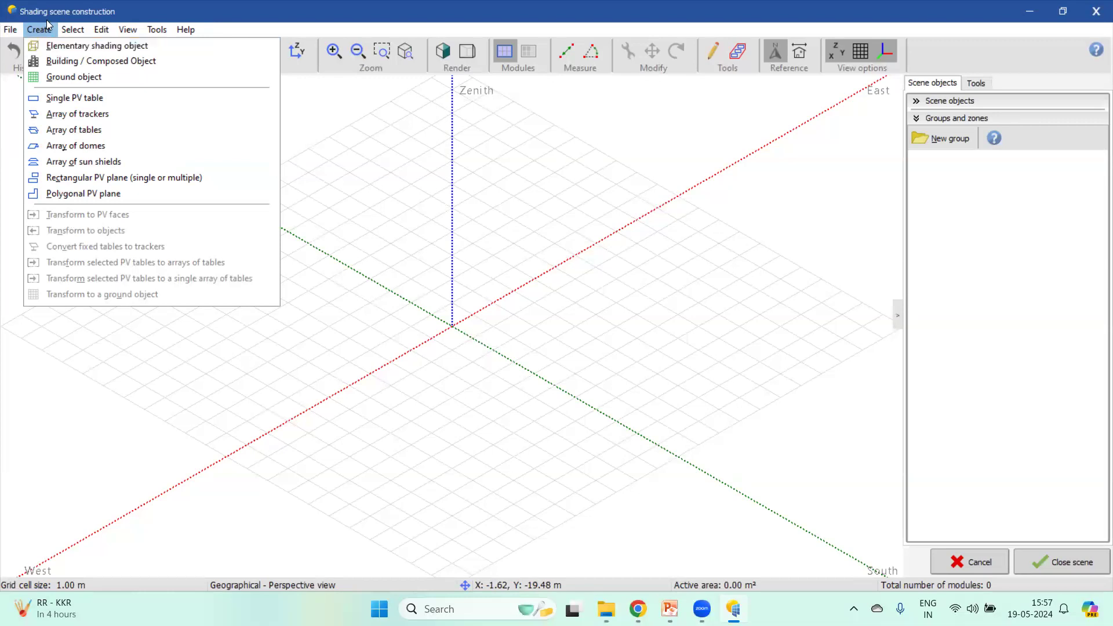
click(55, 46)
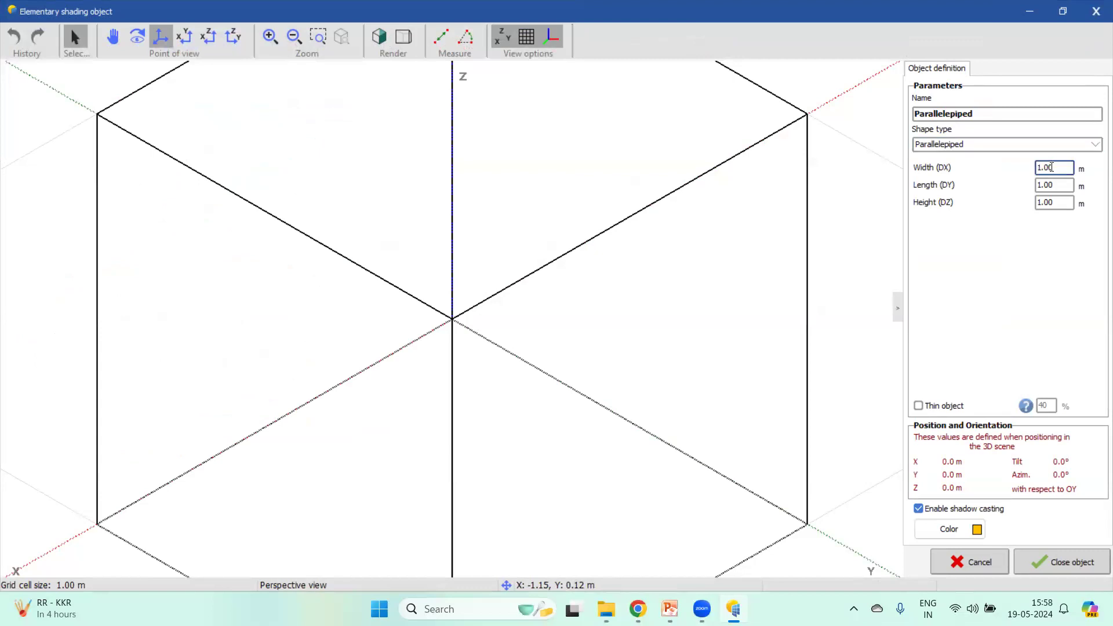
double_click(1053, 167)
mouse_move(670, 609)
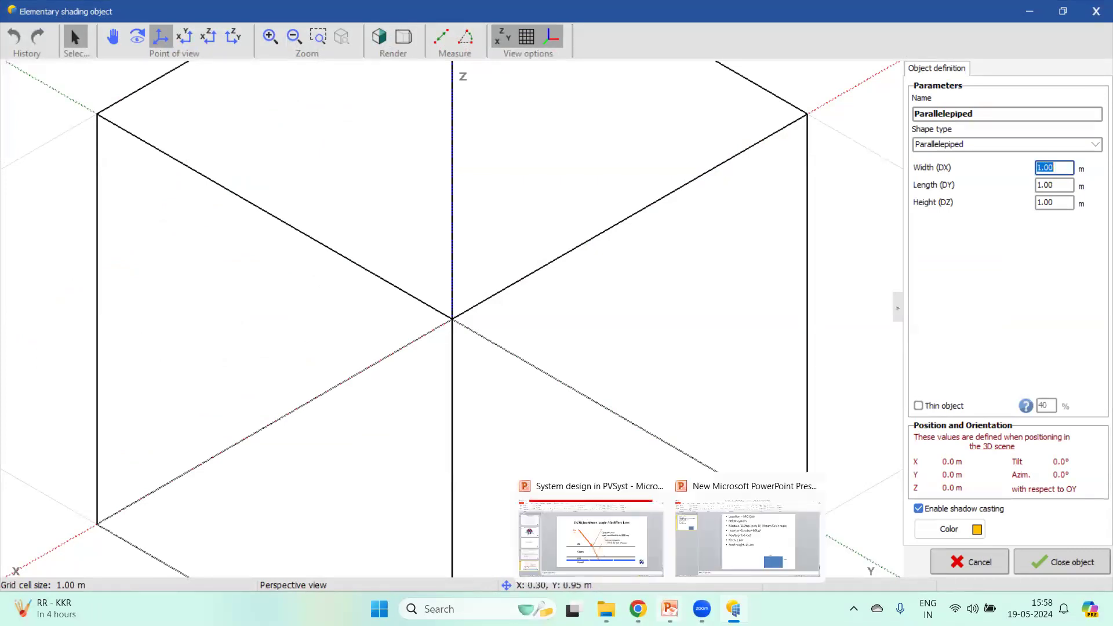
click(725, 545)
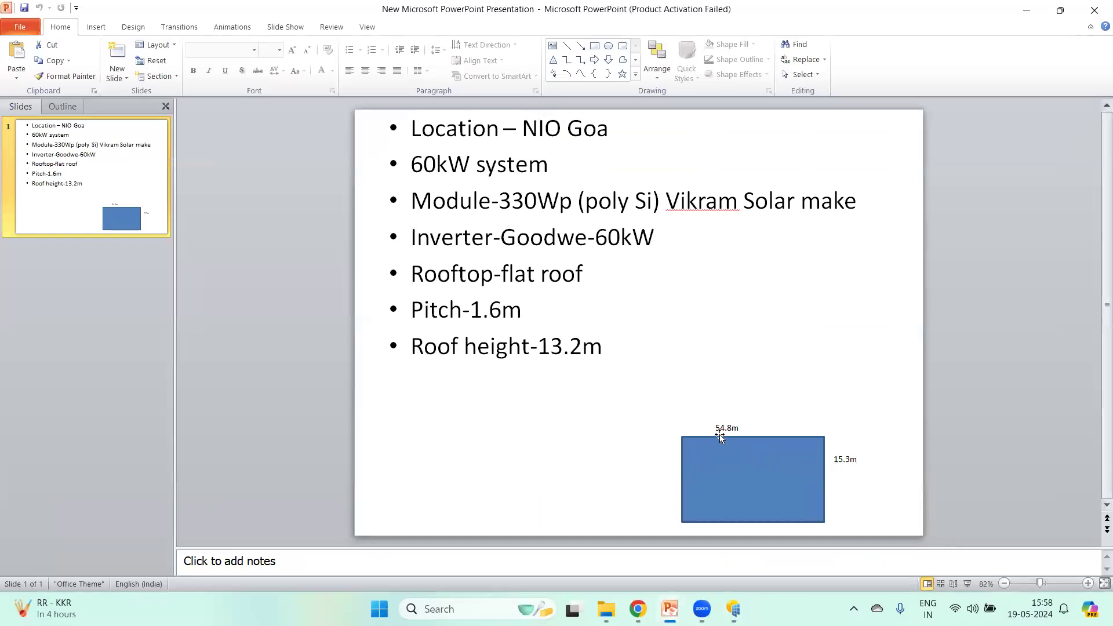
click(1029, 8)
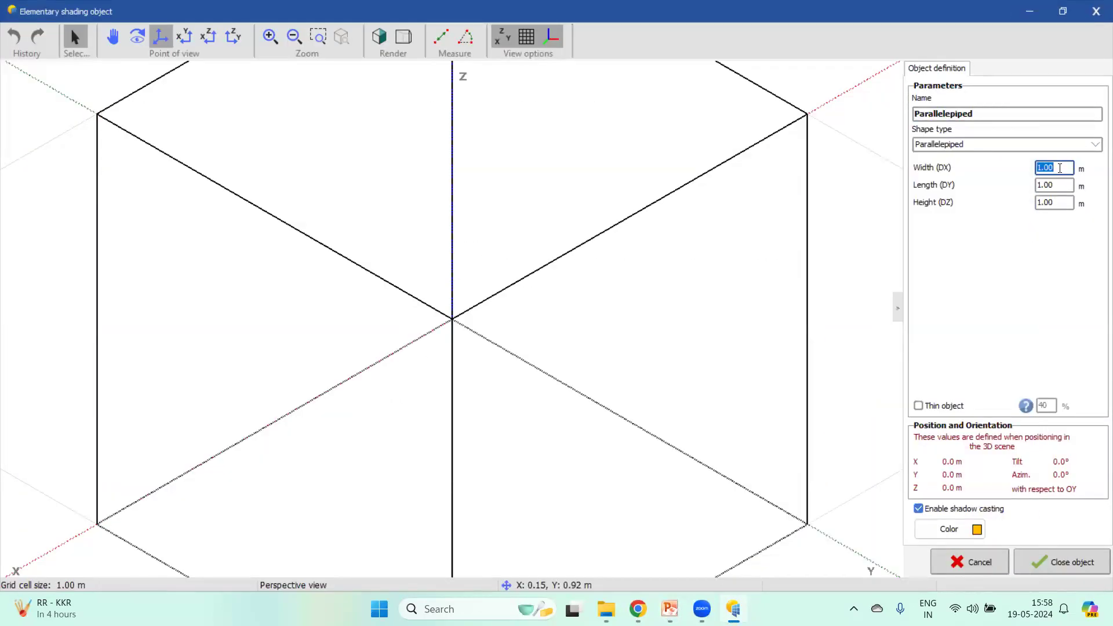
- Size the parallelepiped building 15.3 m wide, 54.8 m long and 13.2 m high, and add it to the shading scene
text(15.3)
key(Tab)
text(54.8)
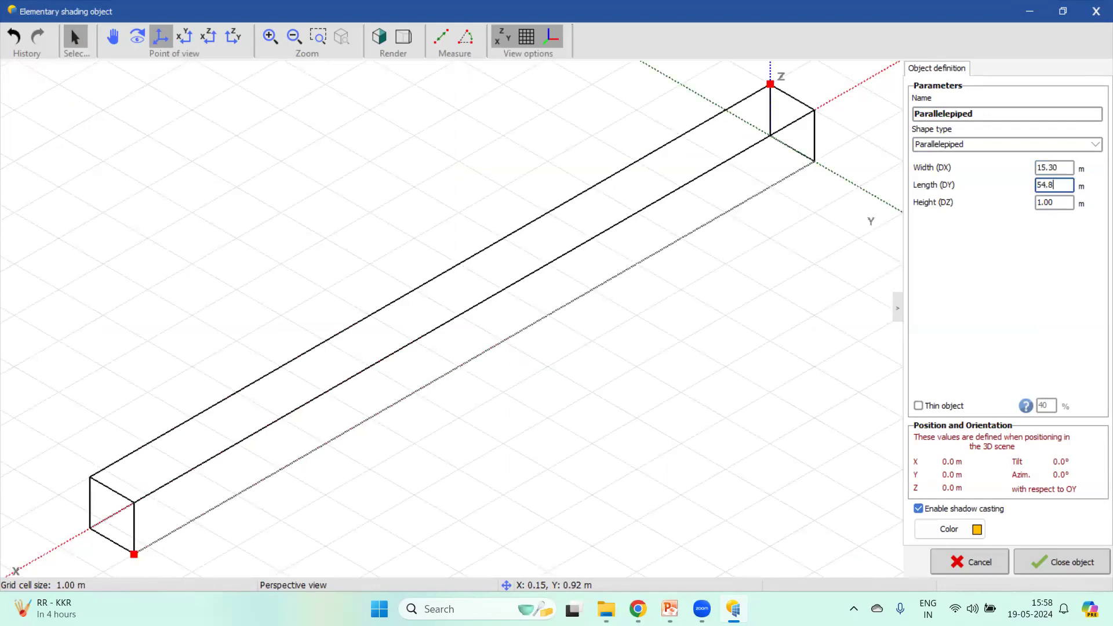
key(Tab)
text(13.2)
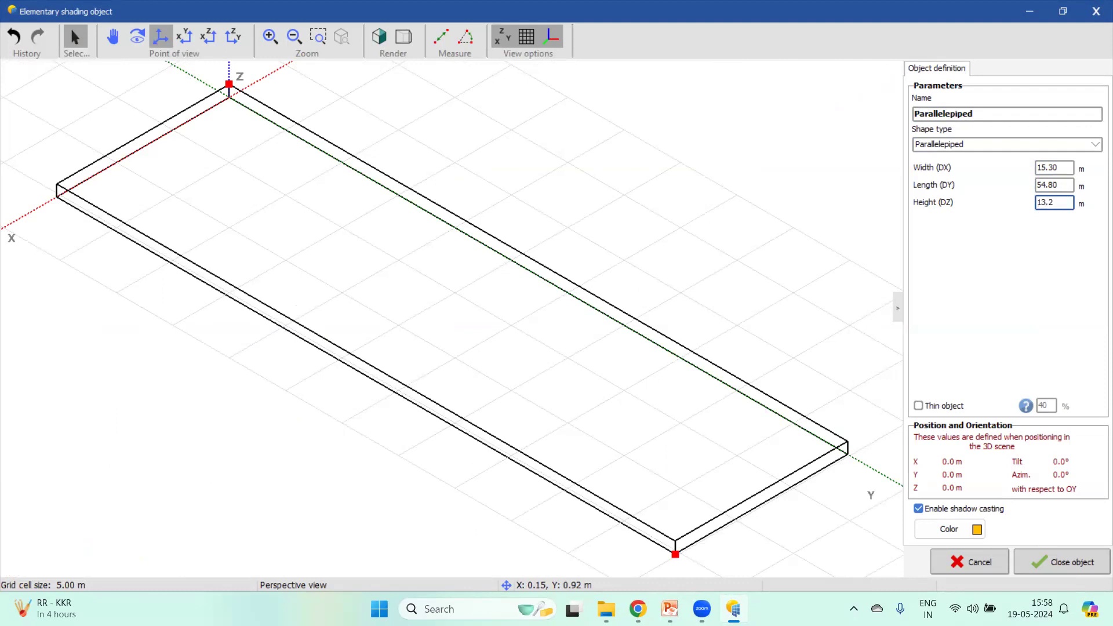
key(Return)
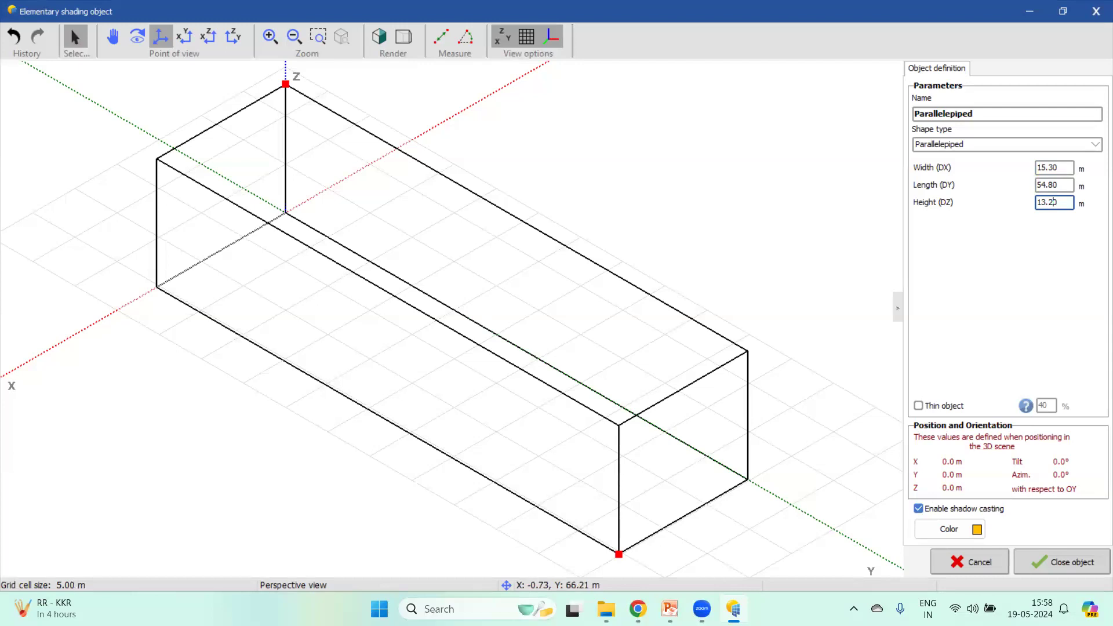
click(1048, 563)
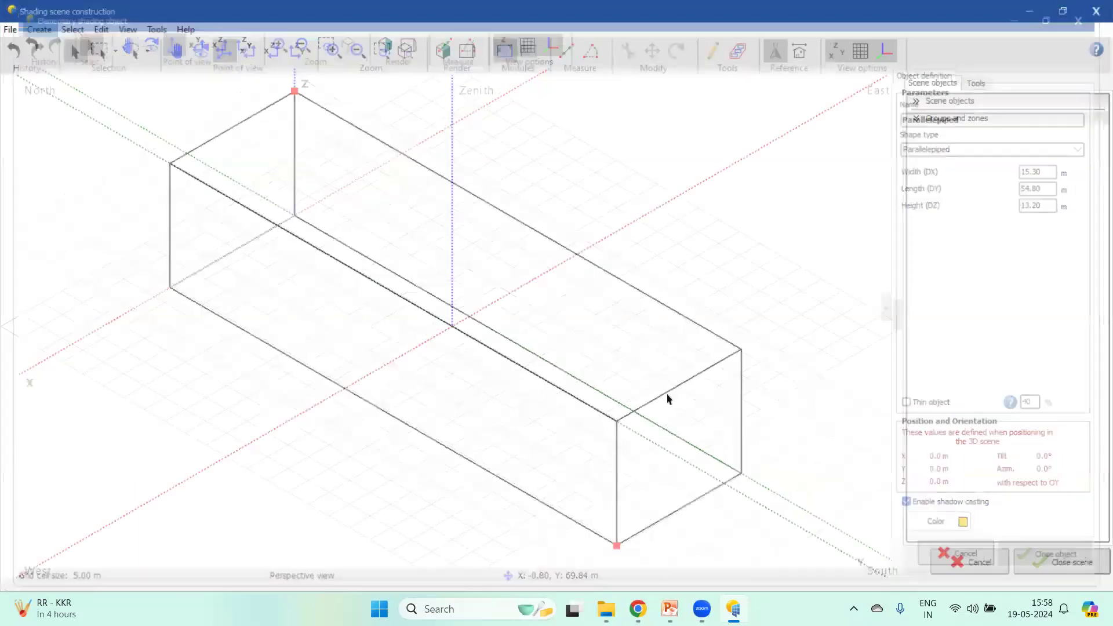
click(359, 52)
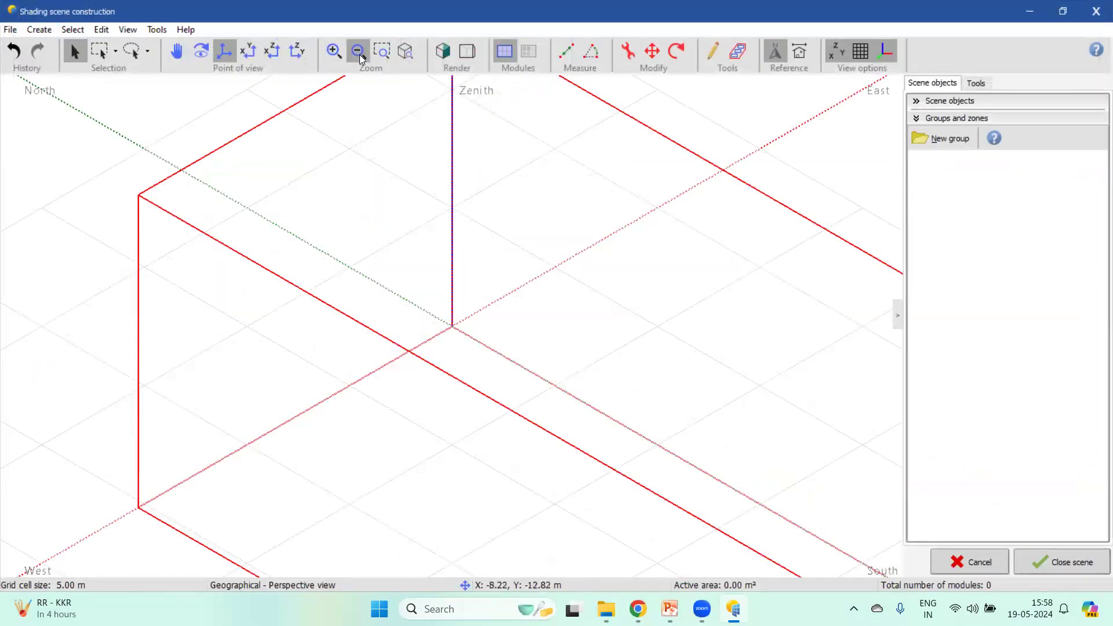
scroll(445, 247, down, 6)
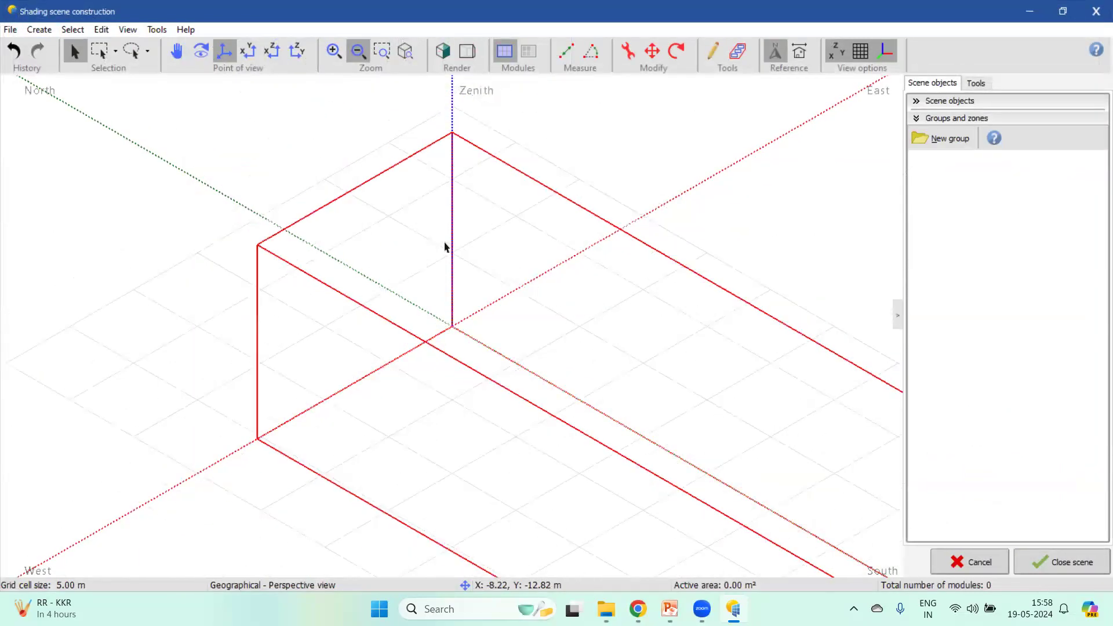
click(833, 267)
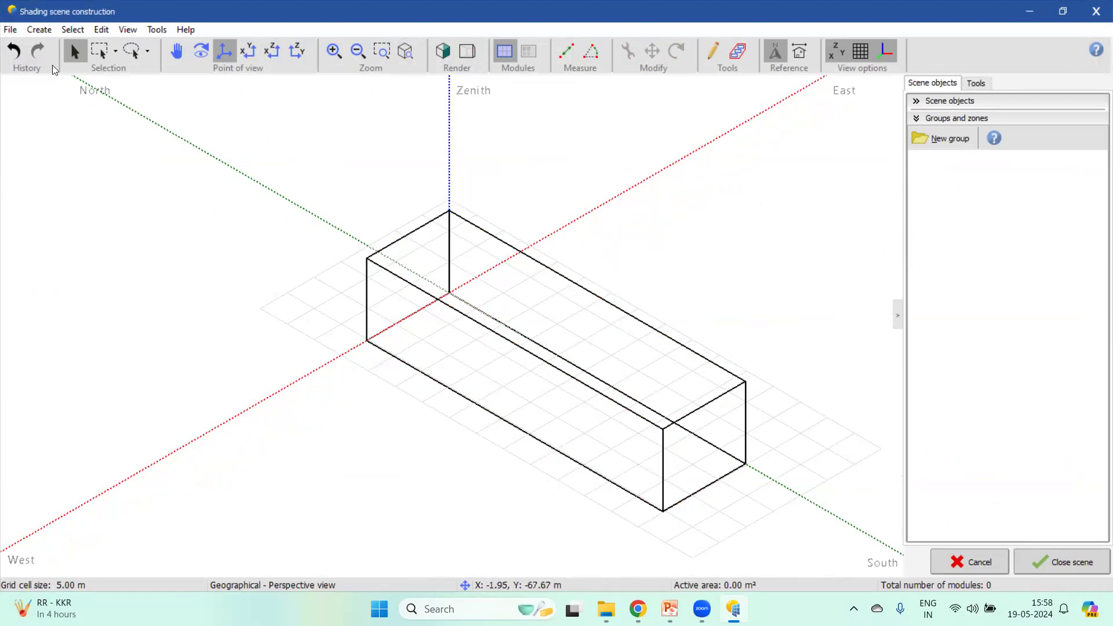
- Start a second elementary shading object with the shape type Handrail one crossbar
click(41, 31)
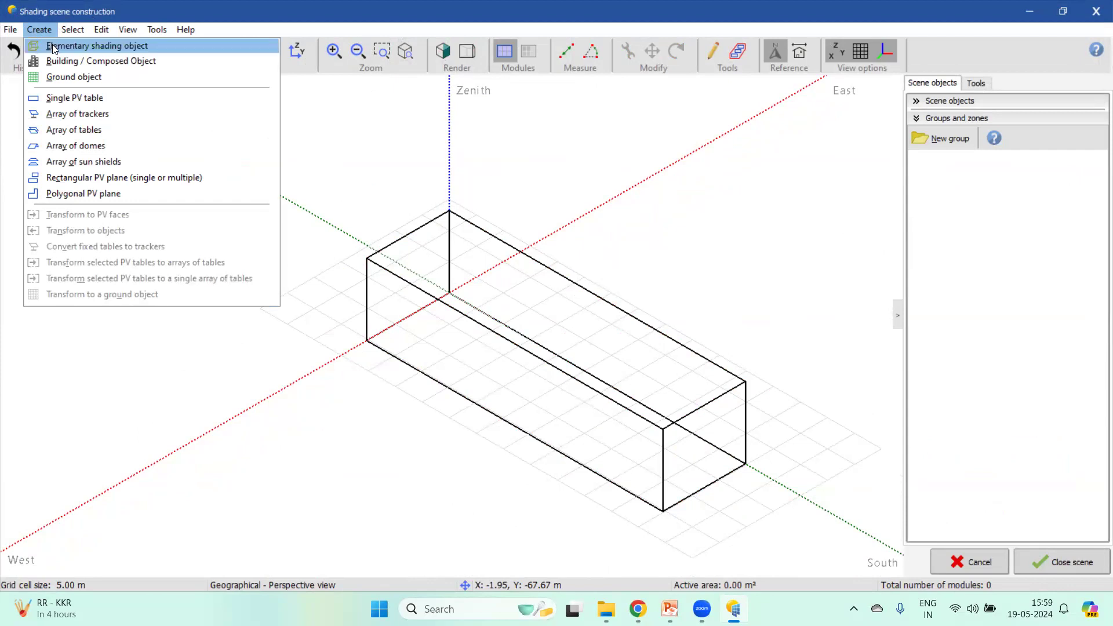
click(56, 49)
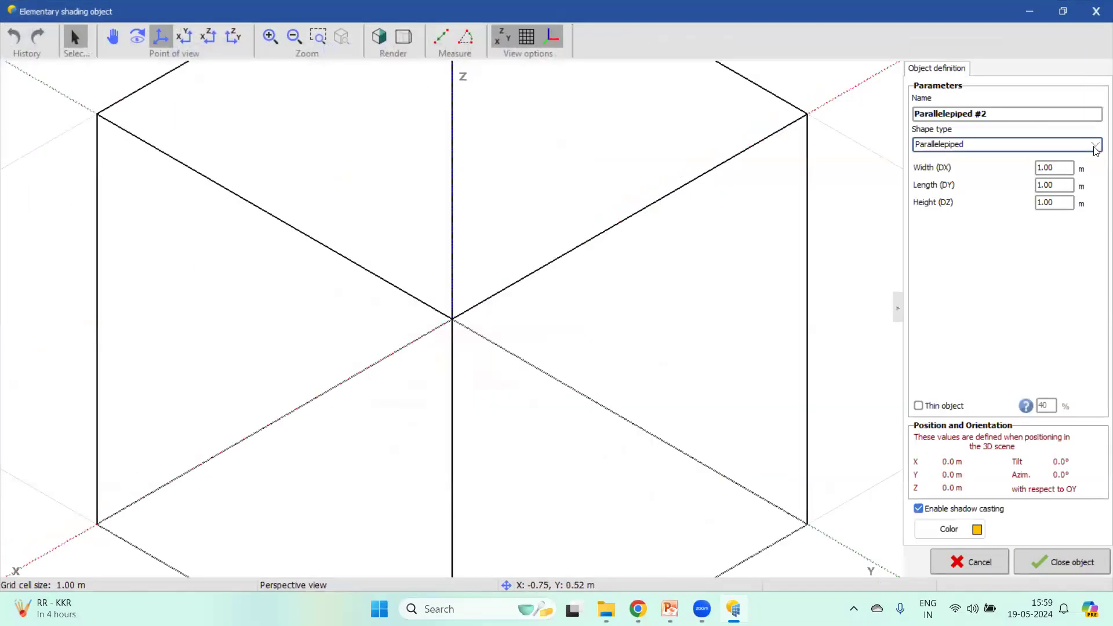
click(1095, 148)
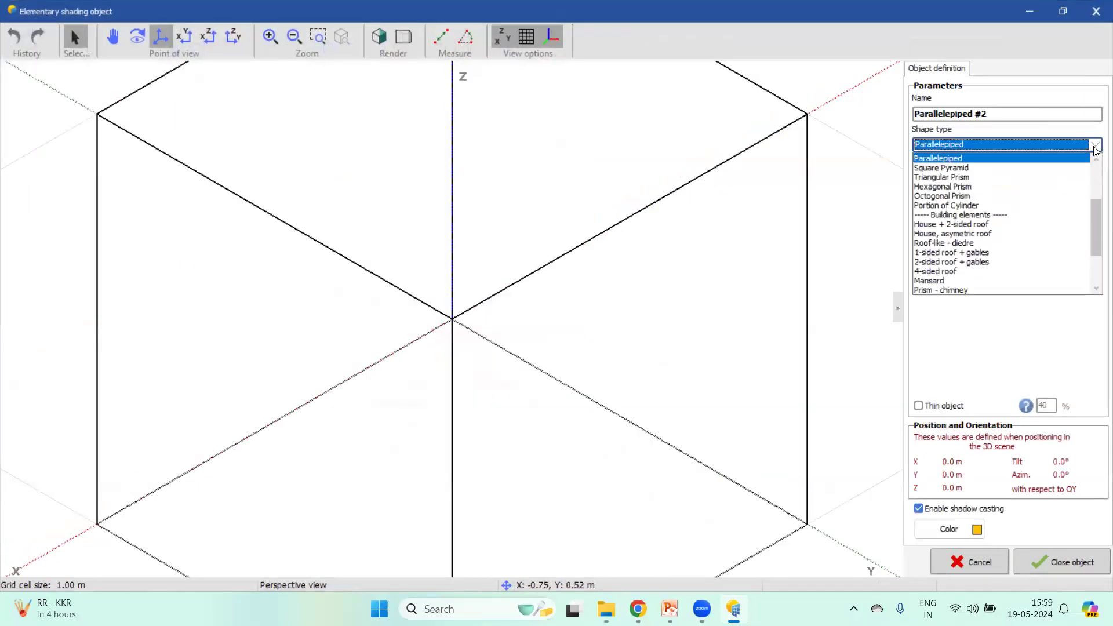
drag(1098, 217, 1098, 151)
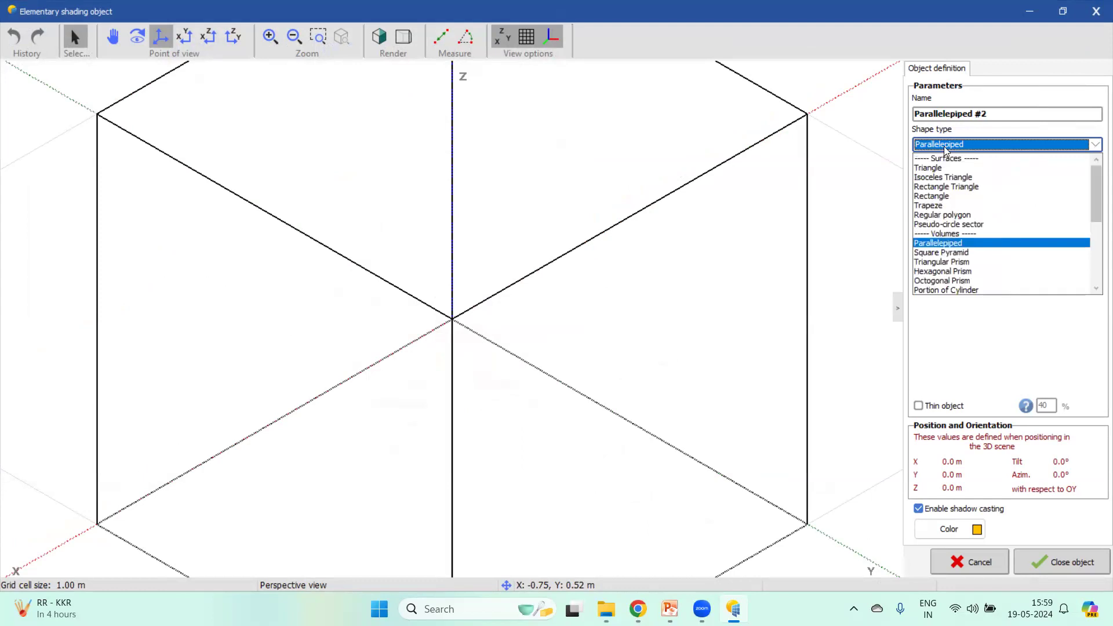
drag(1097, 217, 1096, 232)
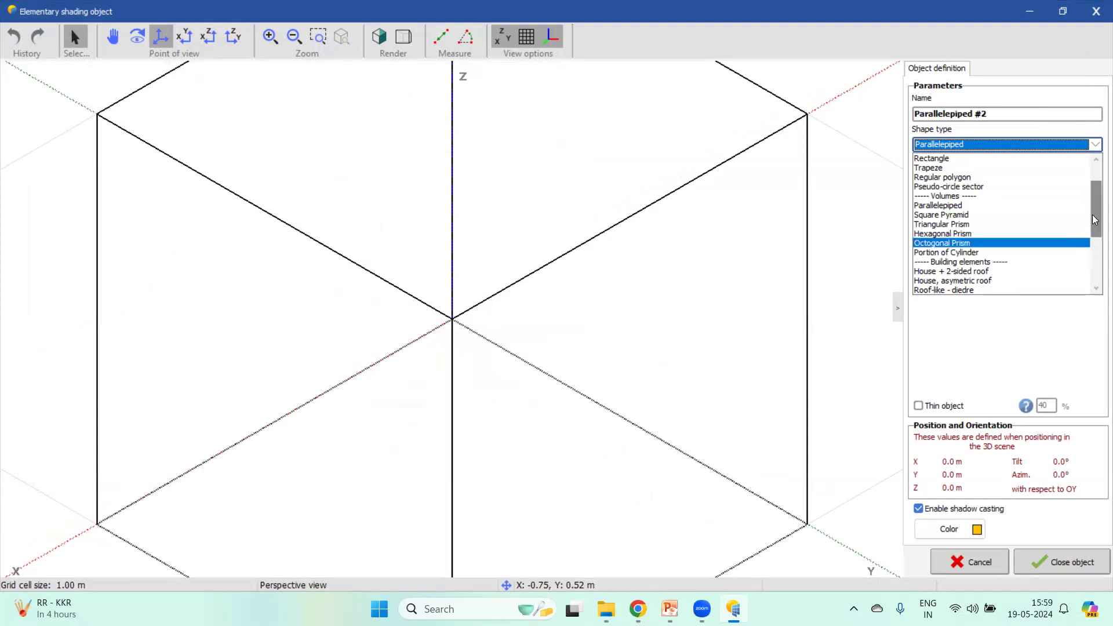
drag(1094, 219, 1092, 249)
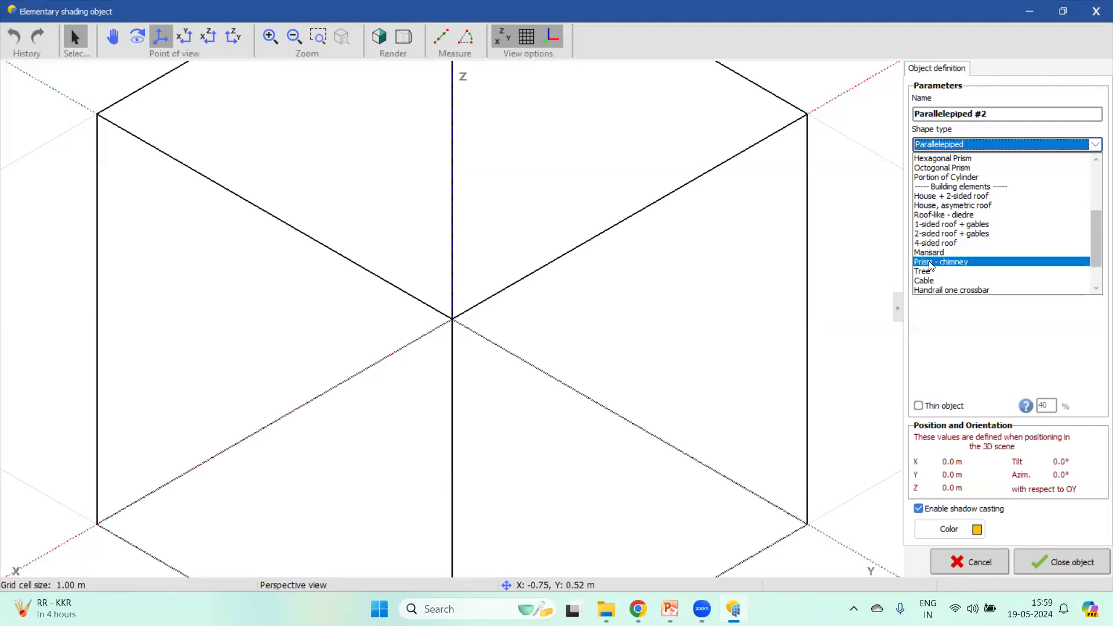
click(1096, 288)
scroll(1097, 292, down, 1)
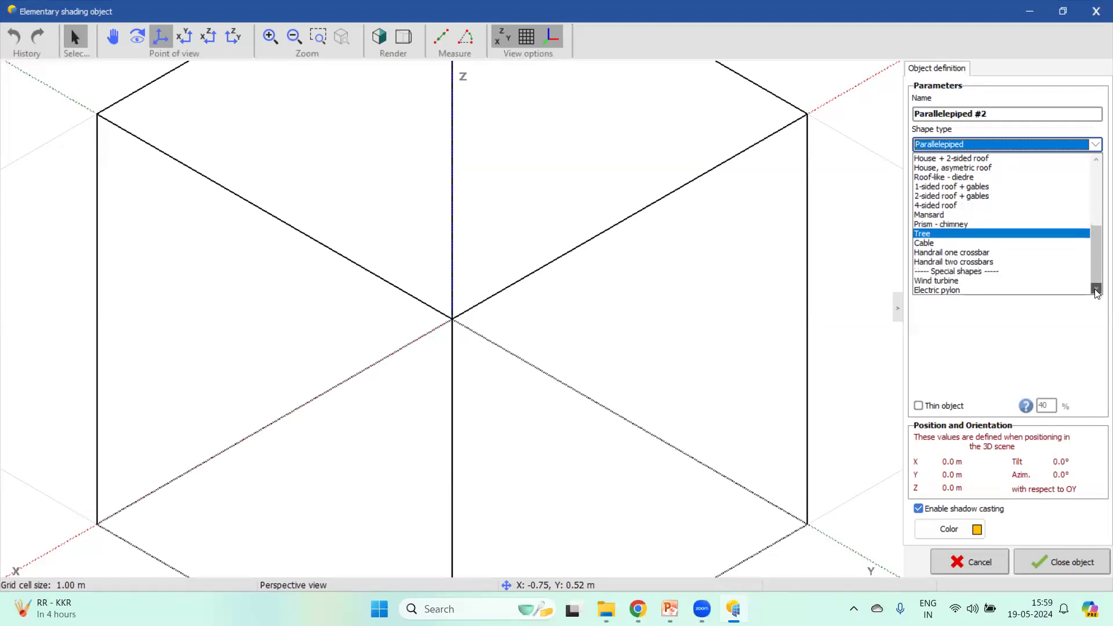
click(939, 254)
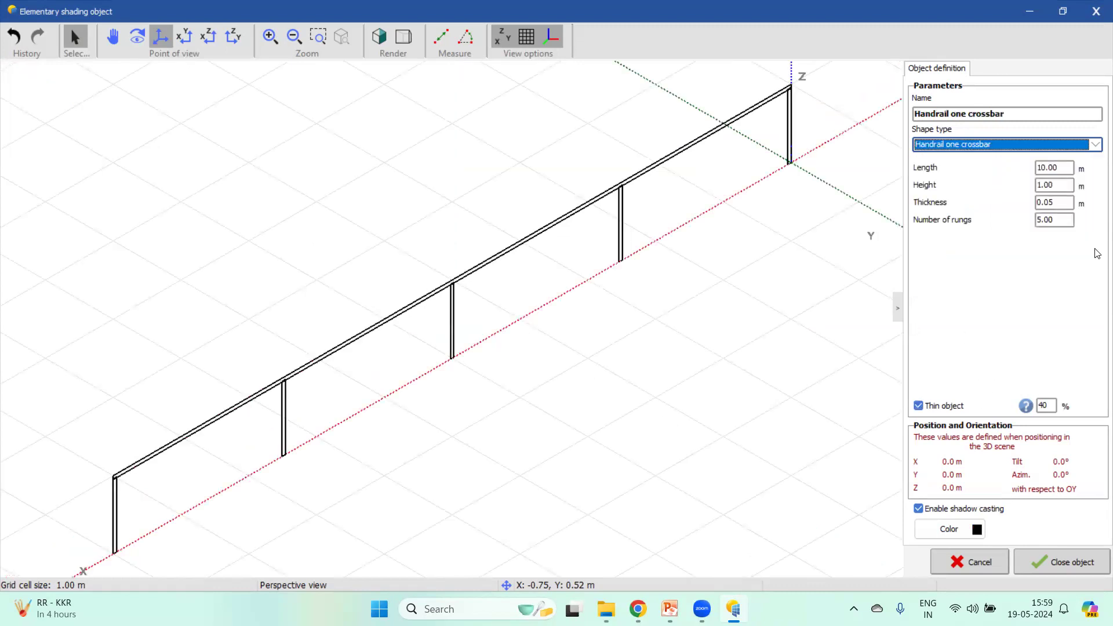
- Set the handrail's length to 15.3 m, height to 0.75 m and number of rungs to 15, and add it to the scene
double_click(1062, 167)
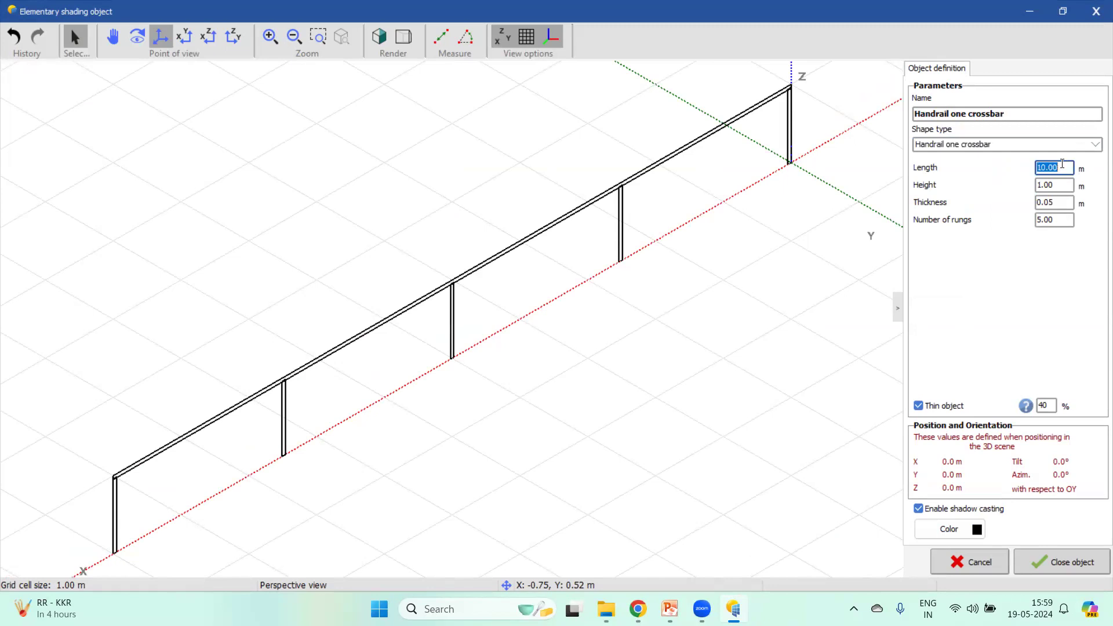
text(15.3)
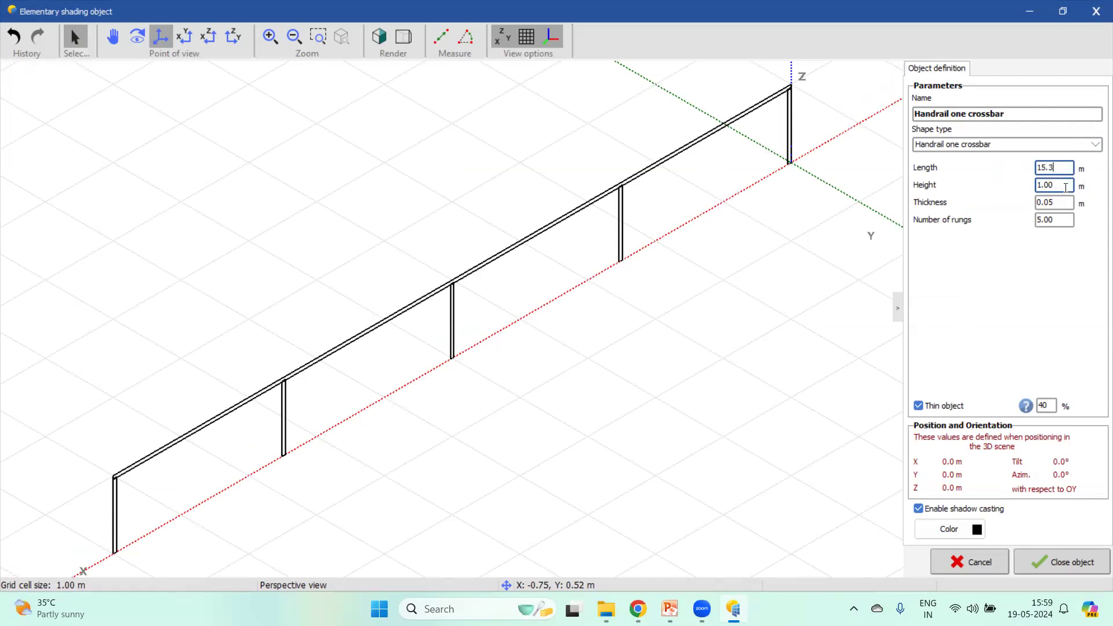
double_click(1061, 186)
text(0)
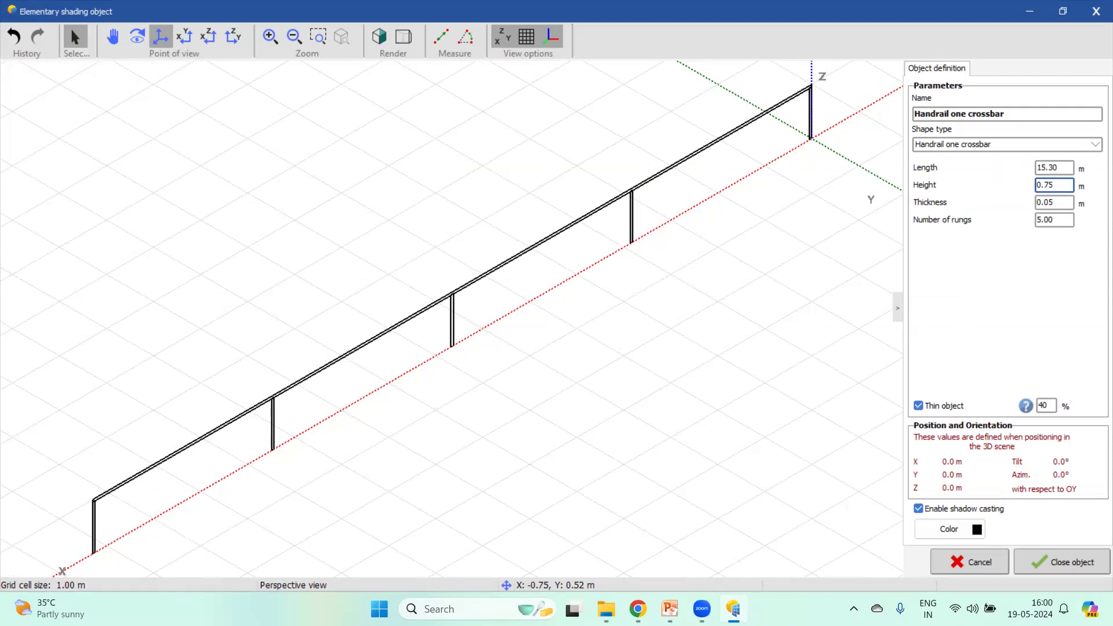
text(.75)
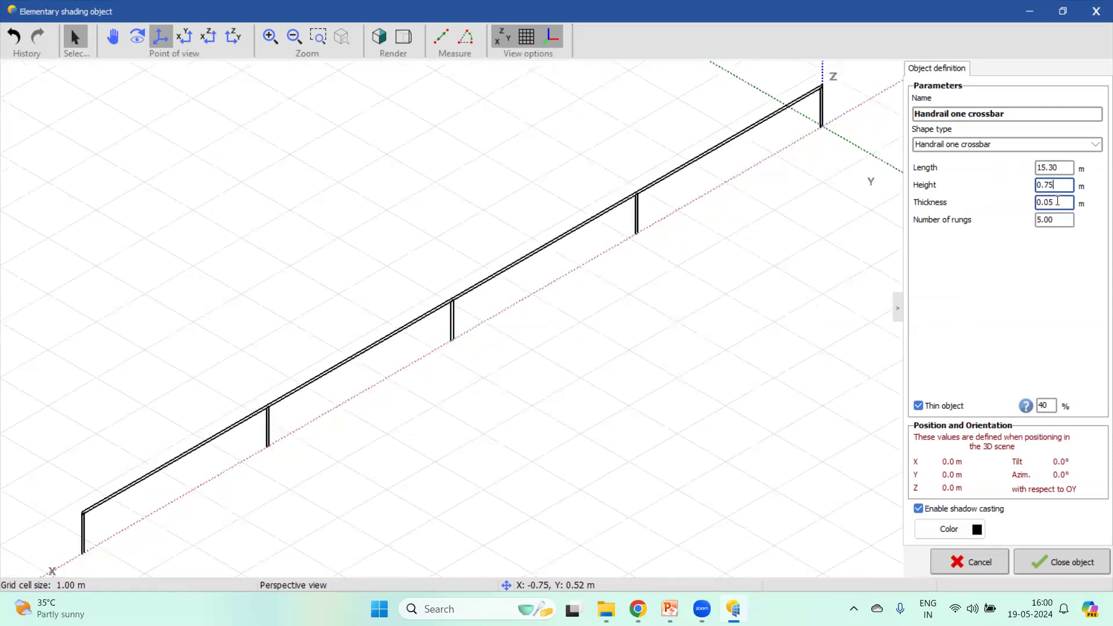
double_click(1054, 218)
text(1)
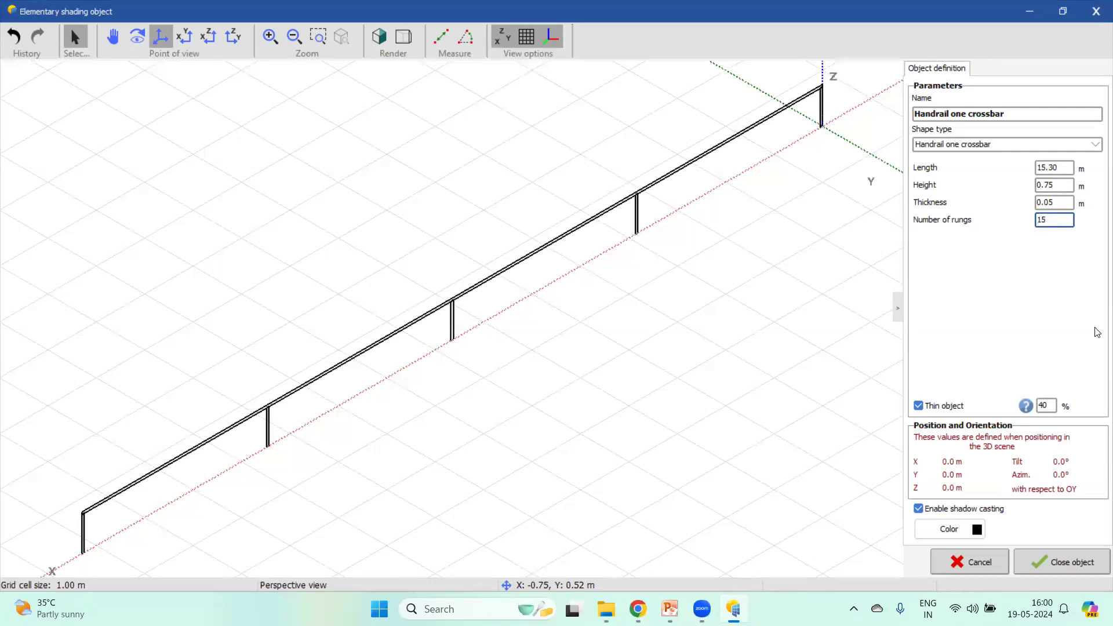
click(1052, 567)
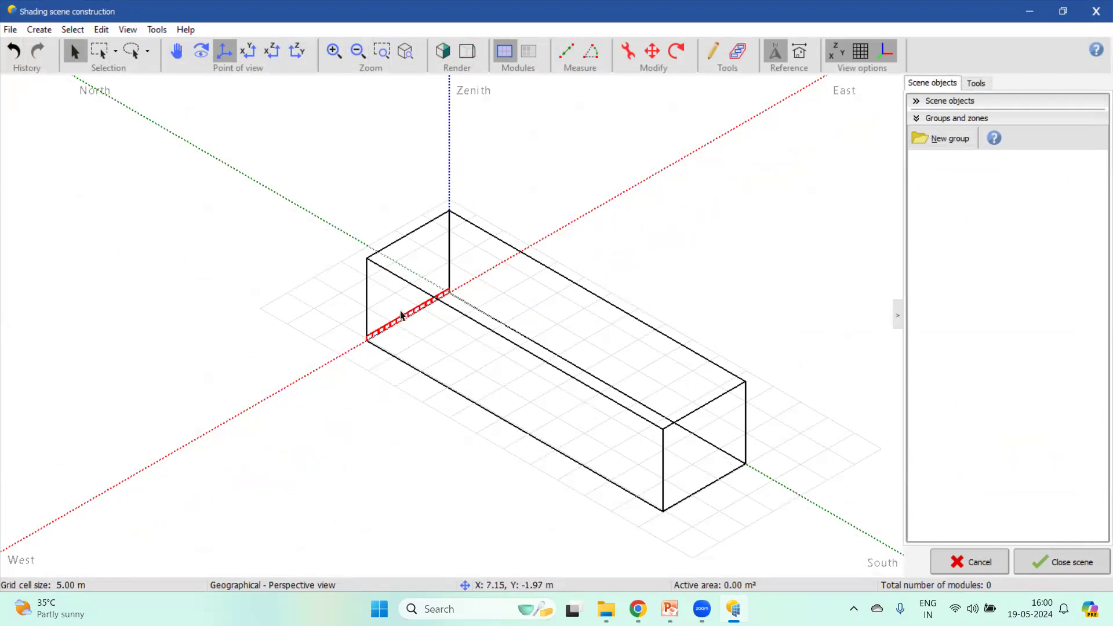
- Raise the handrail onto the building's north roof edge by setting its Z height to 13.2 m
click(654, 50)
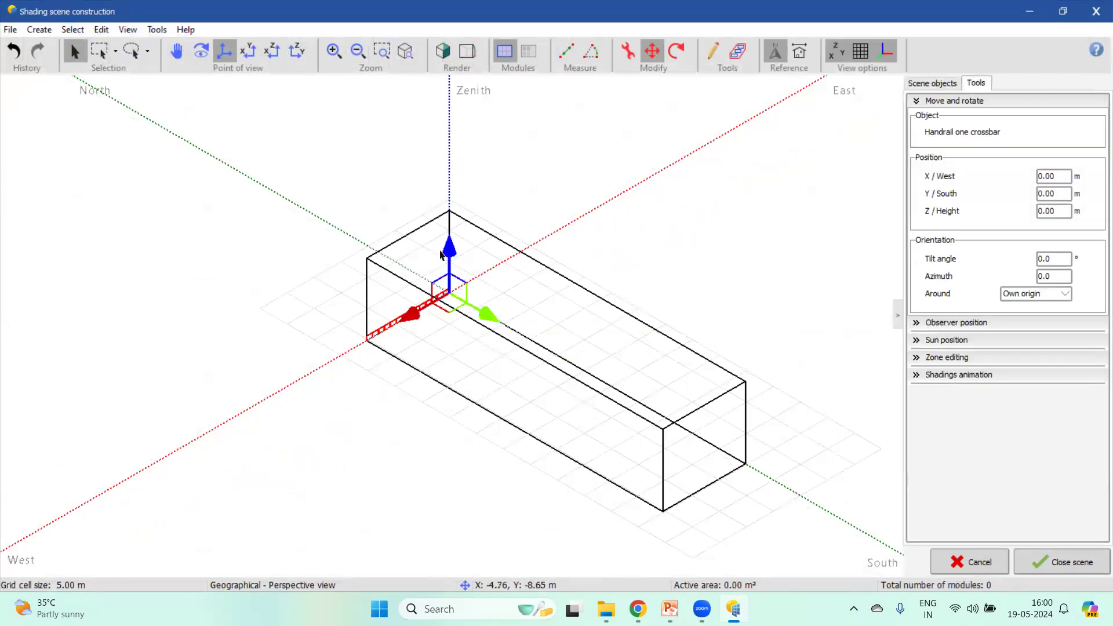
drag(447, 250, 447, 157)
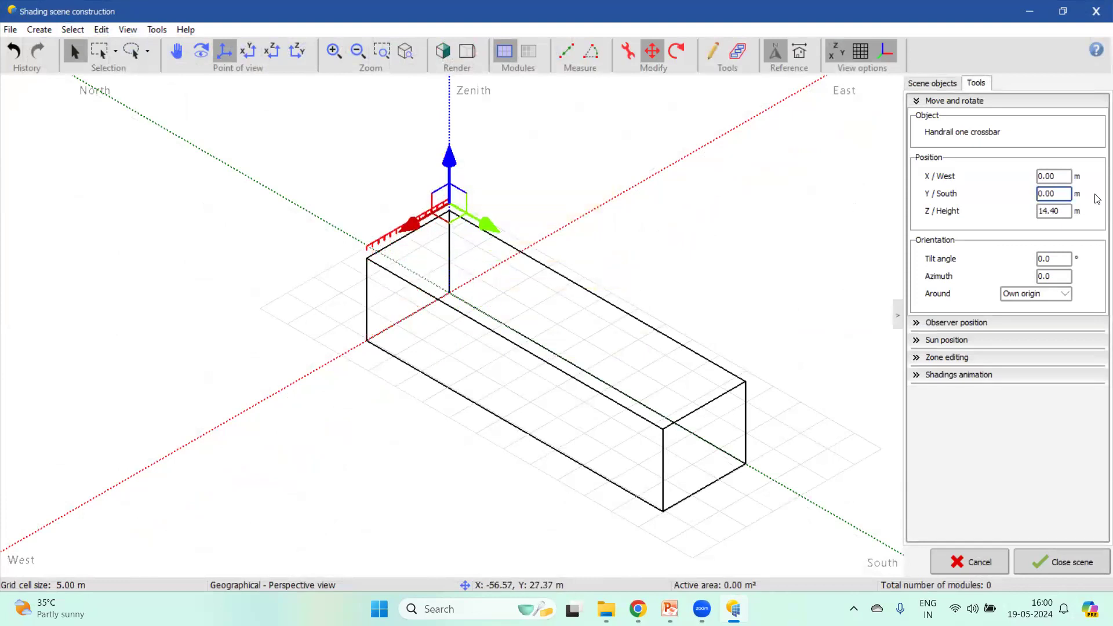
double_click(1060, 210)
text(13.2)
key(Return)
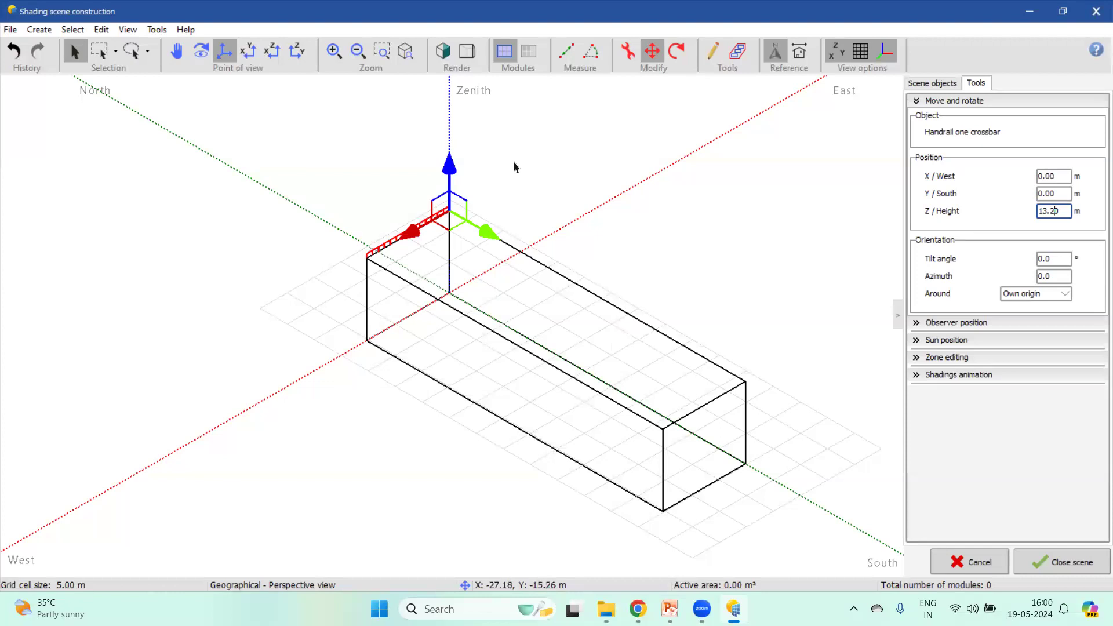
click(574, 194)
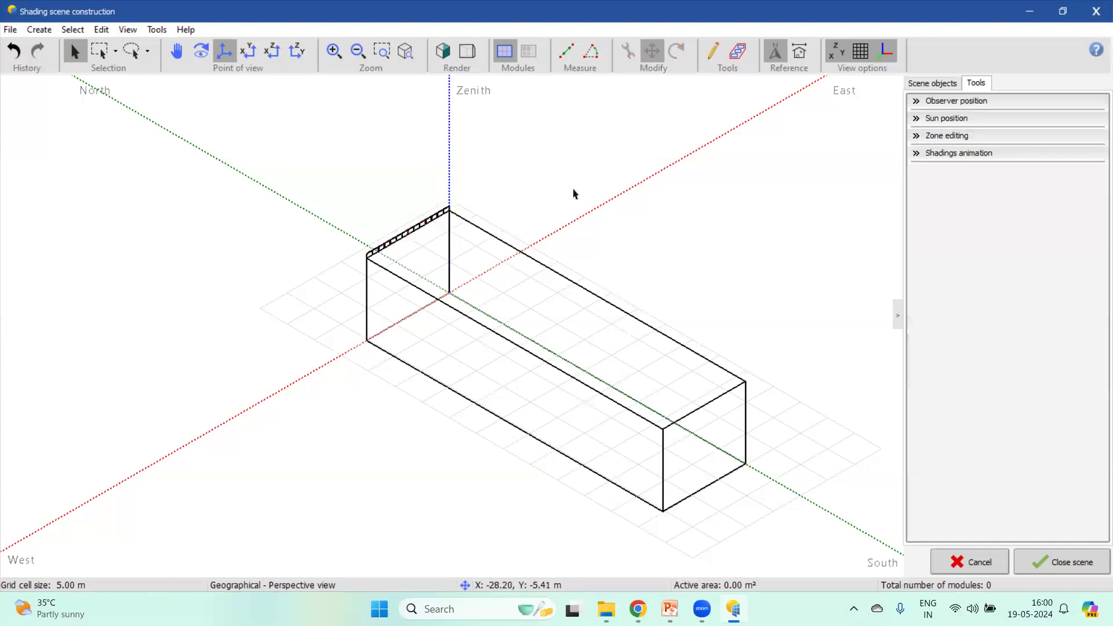
- Paste a copy of the handrail and position it along the building's south roof edge at X 0 and Y 54.8 m
key(ctrl+z)
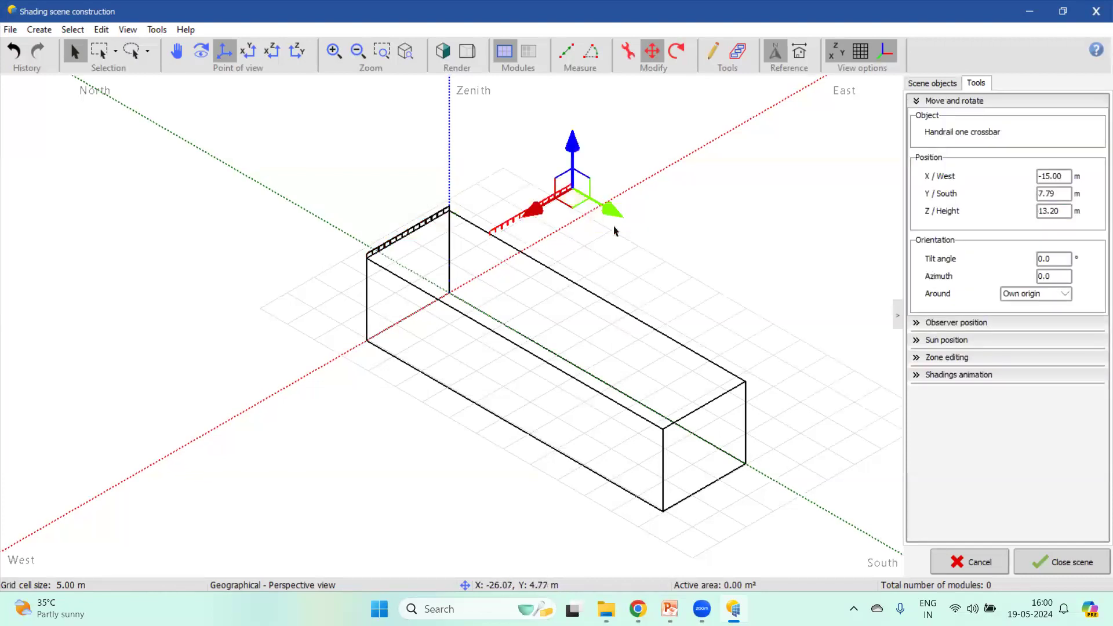
drag(607, 208, 825, 416)
drag(790, 355, 709, 398)
click(1066, 192)
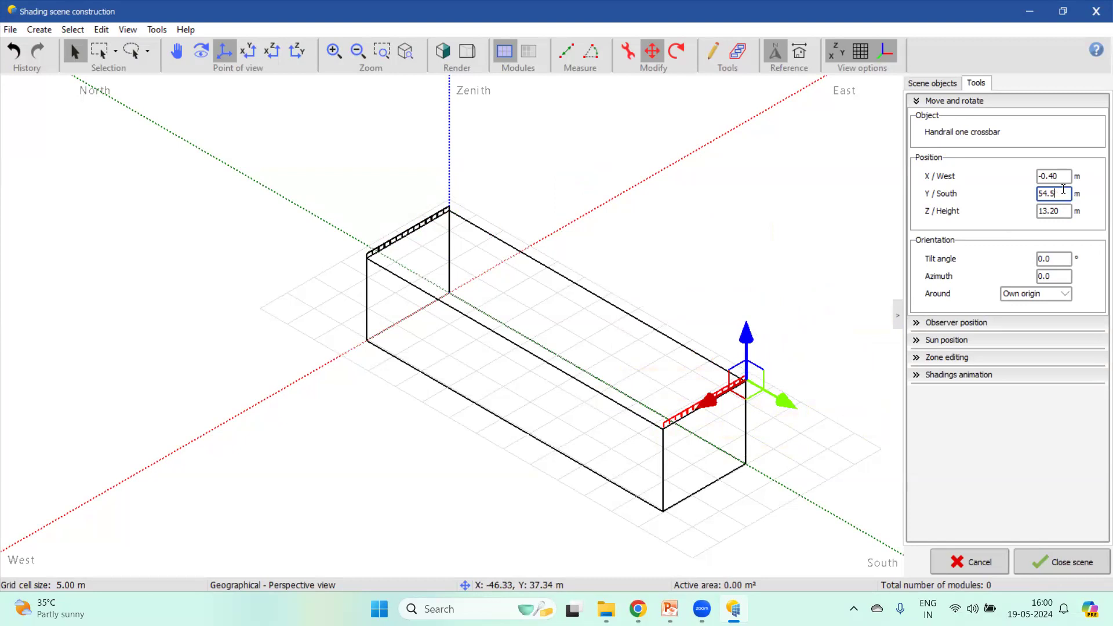
text(8)
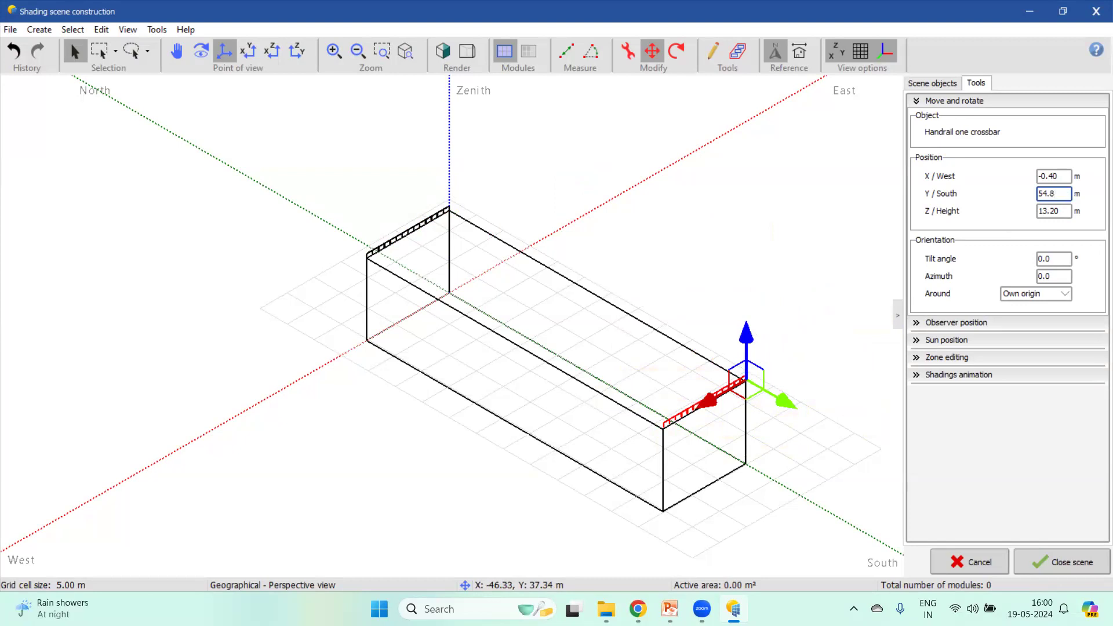
key(Return)
double_click(1064, 176)
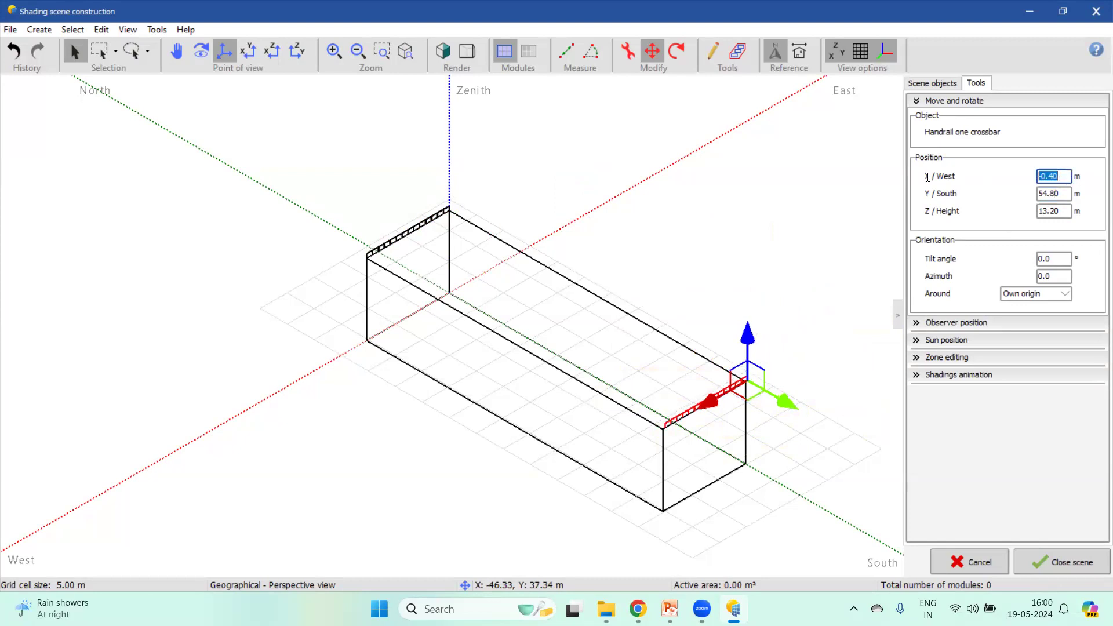
text(0)
click(1059, 194)
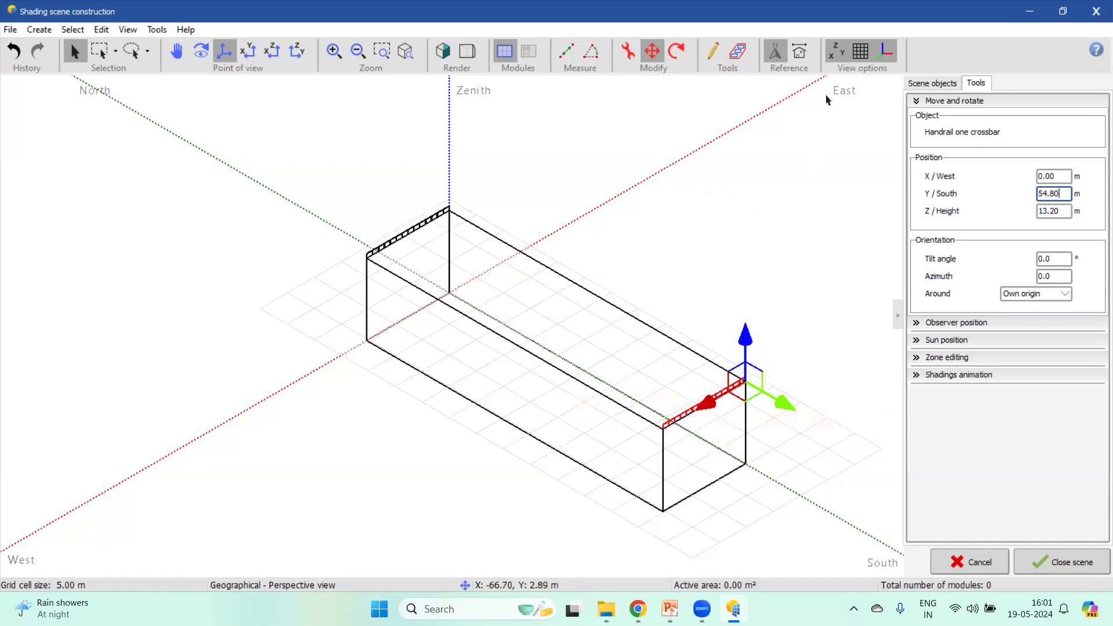
- Paste another handrail copy east of the building and change its length to 54.8 m and number of rungs to 54
key(ctrl+v)
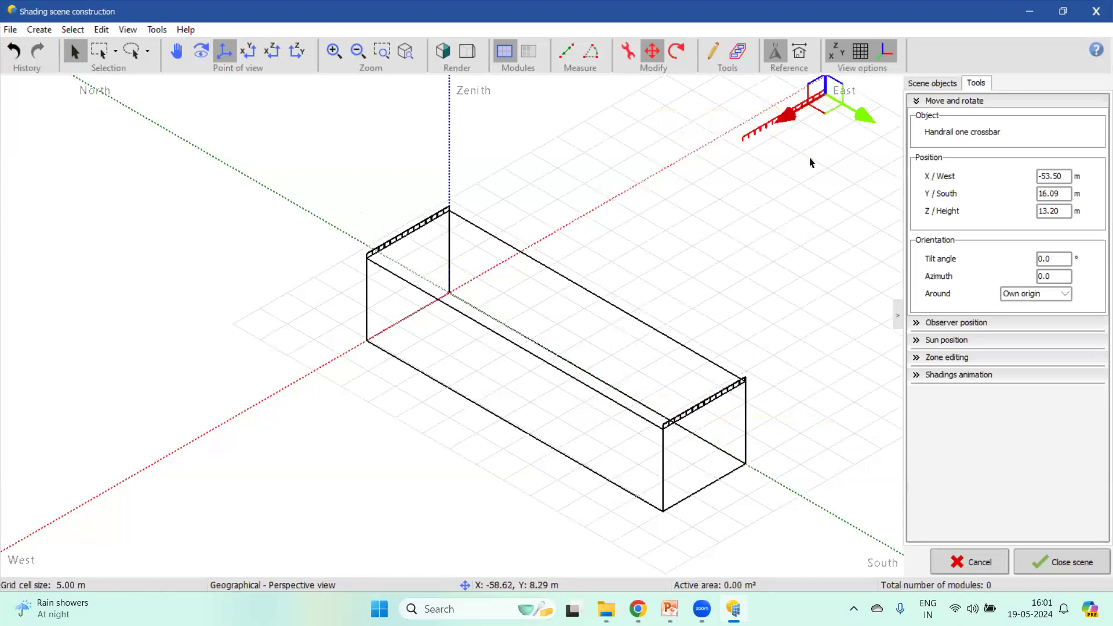
drag(789, 121, 667, 180)
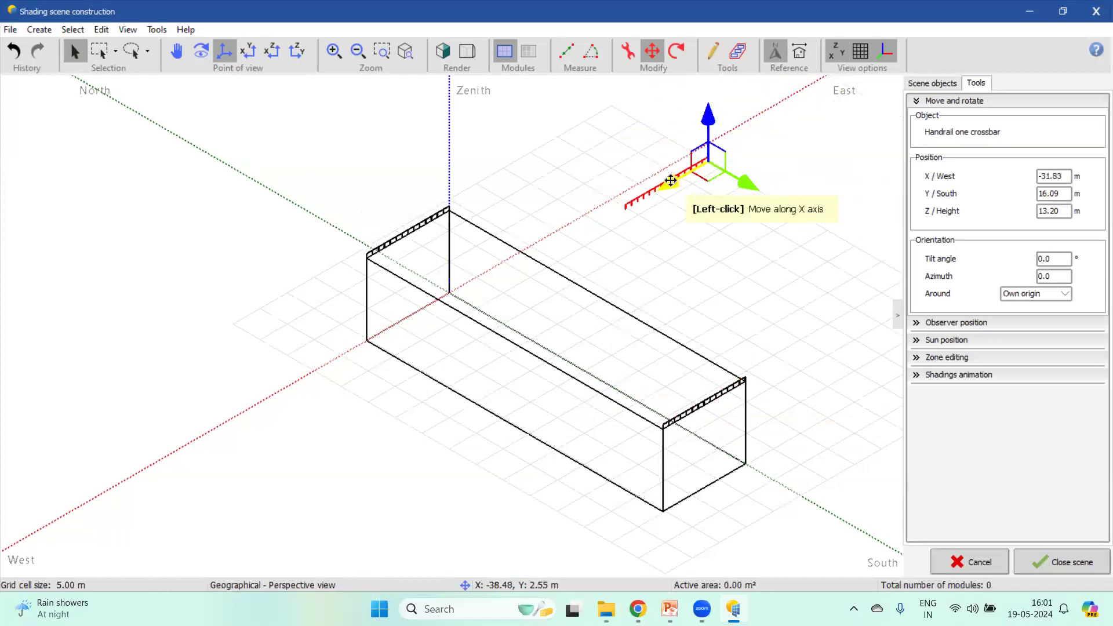
double_click(635, 206)
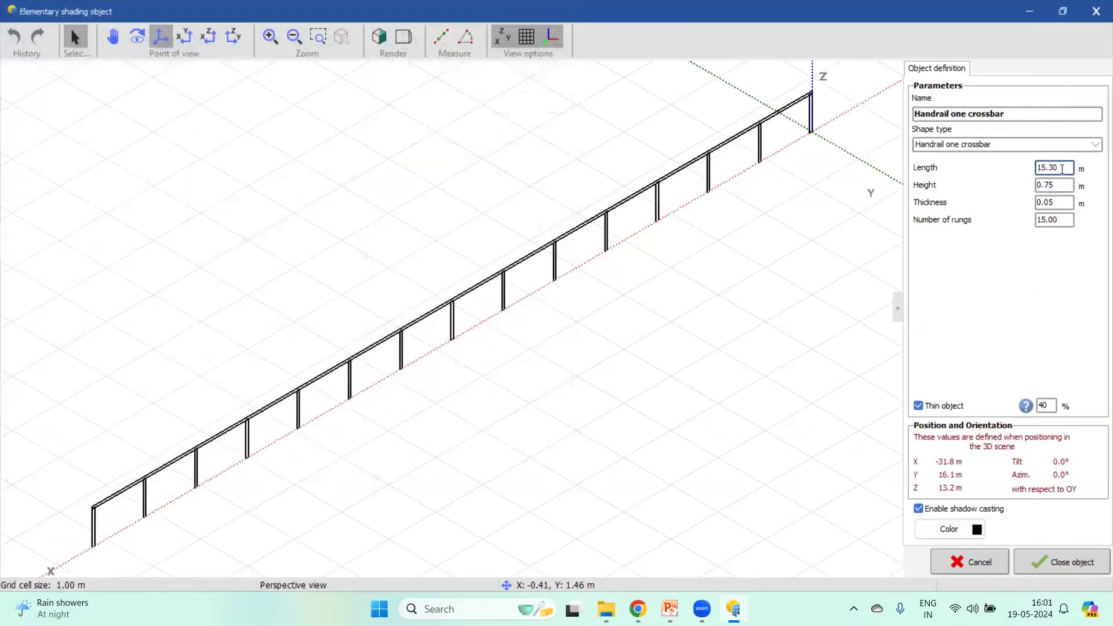
text(54.8)
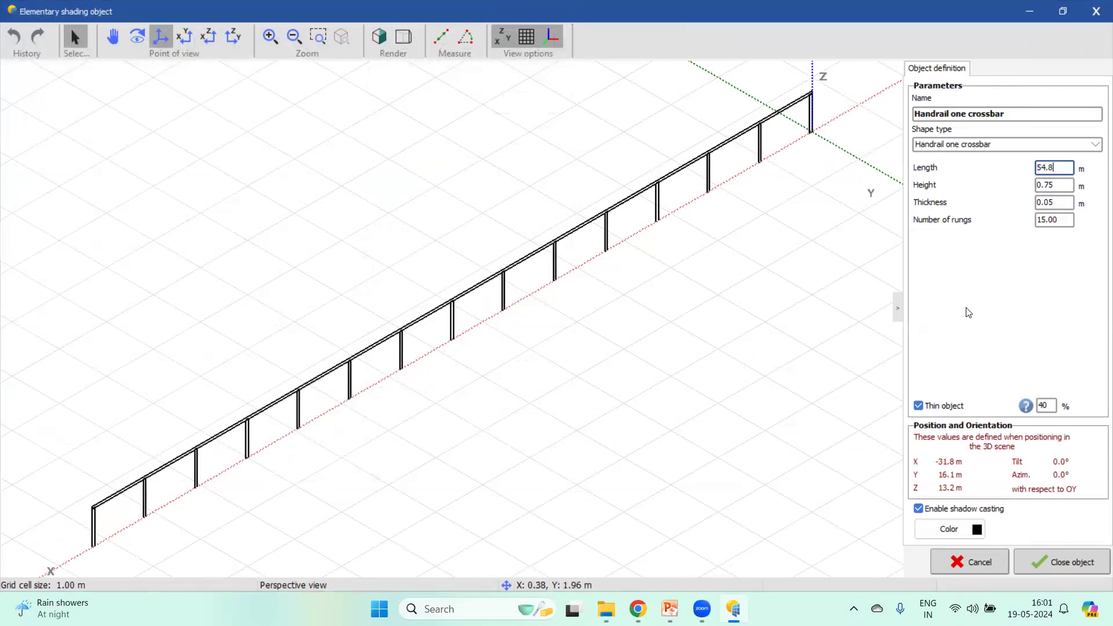
key(Return)
click(1066, 219)
drag(1060, 220, 907, 209)
text(54)
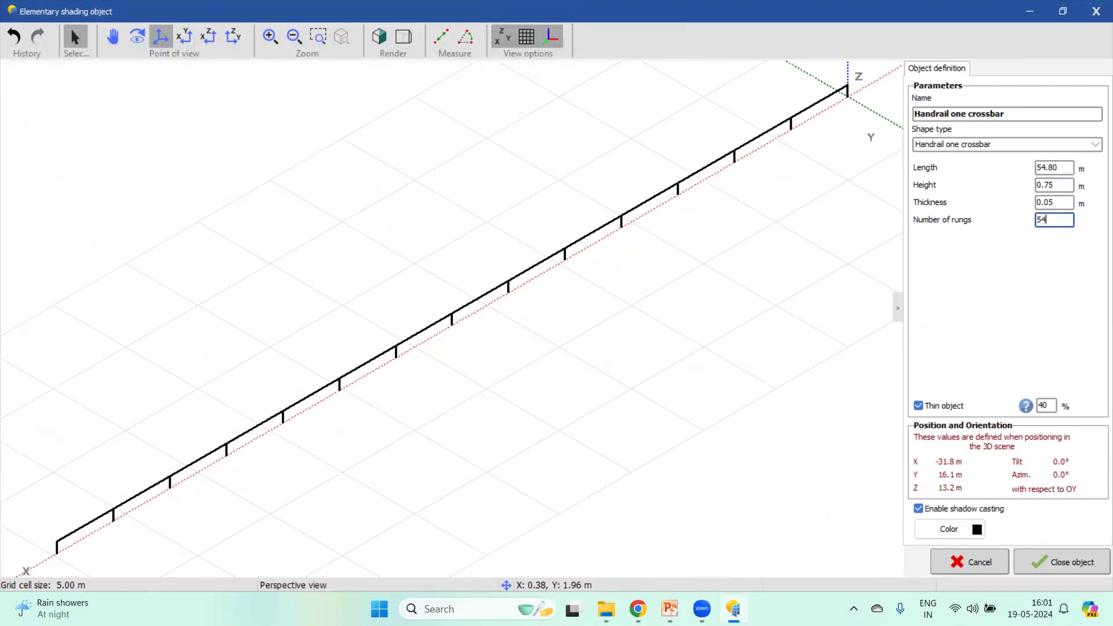
key(Return)
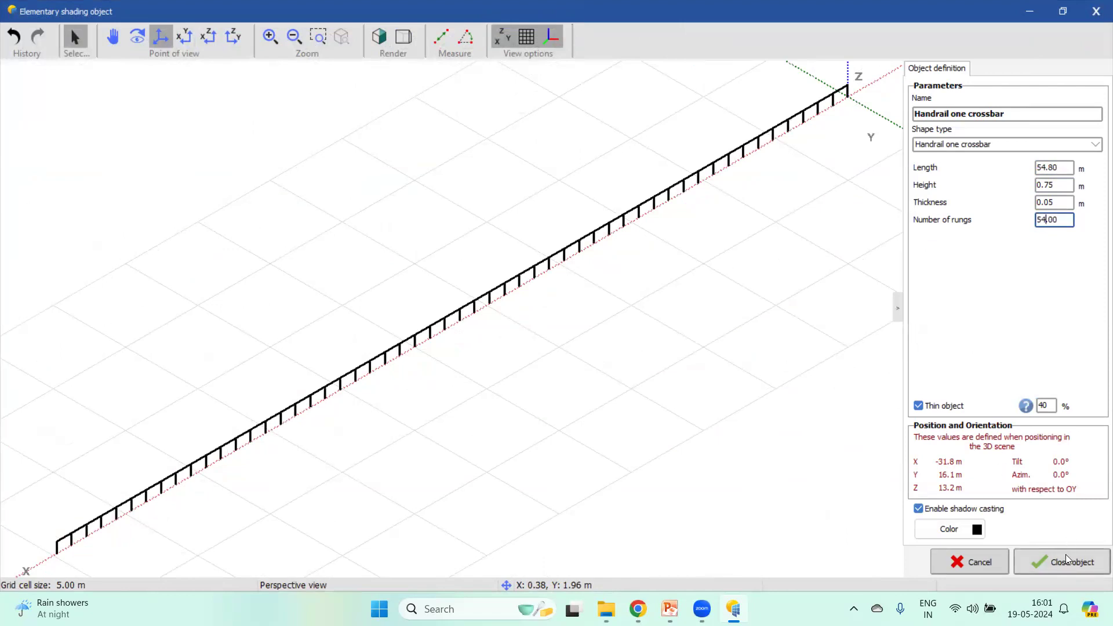
click(1066, 567)
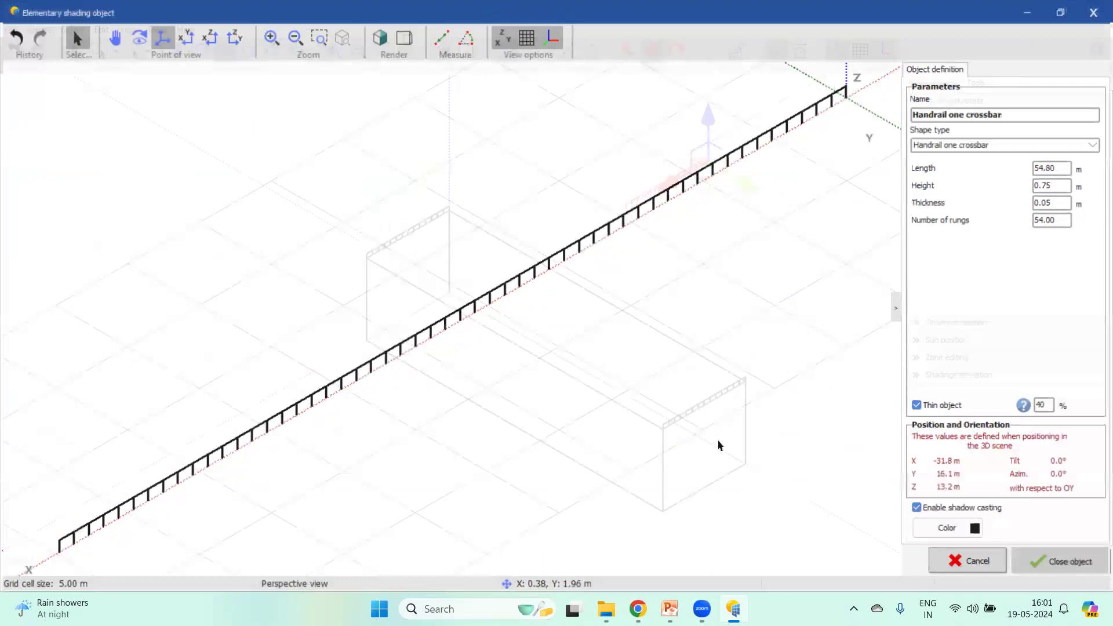
- Rotate the long handrail parallel to the building's long side by setting its azimuth to 90°
key(Tab)
key(Tab)
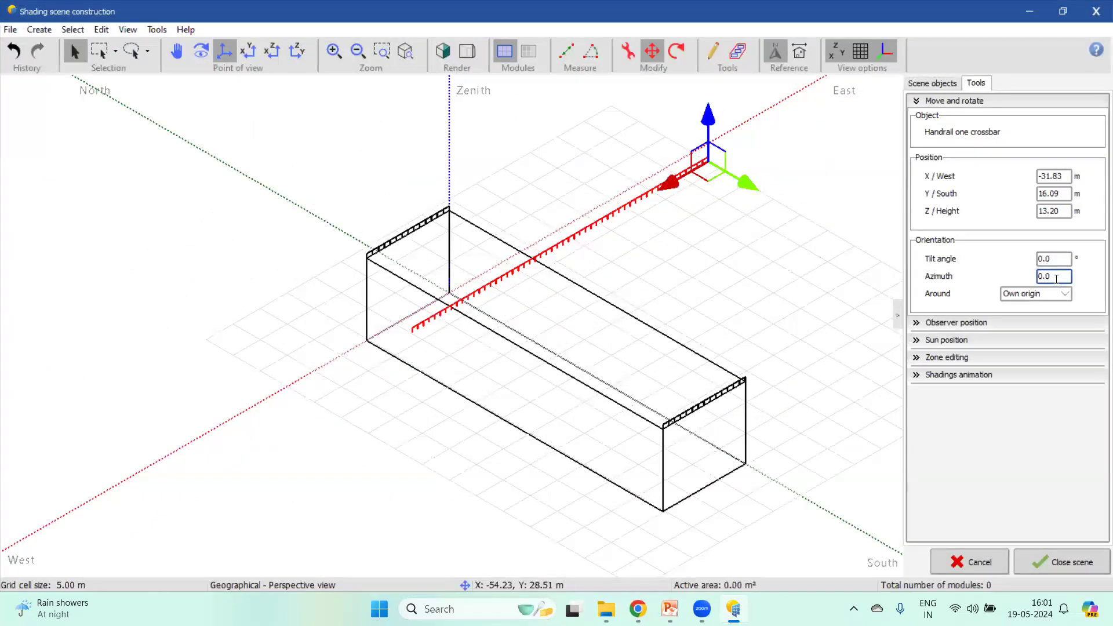
text(90)
key(Return)
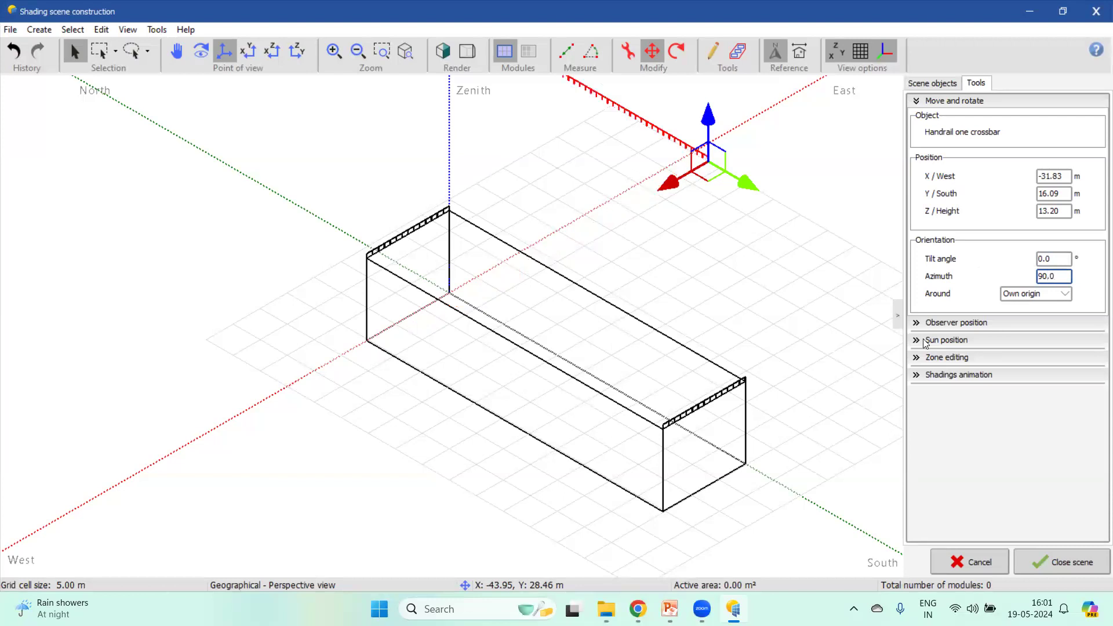
- Place the long handrail along the building's east roof edge at X 0 and Y 54.8 m
drag(744, 181, 877, 330)
drag(779, 399, 714, 472)
drag(732, 372, 787, 392)
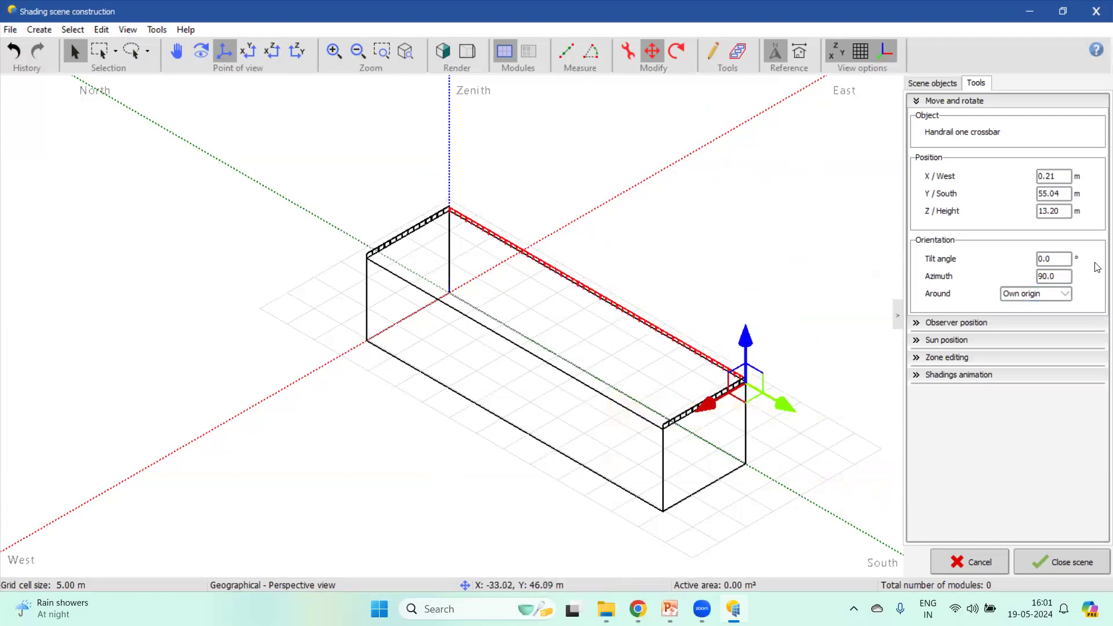
click(1066, 193)
double_click(1065, 193)
text(54.8)
click(1060, 177)
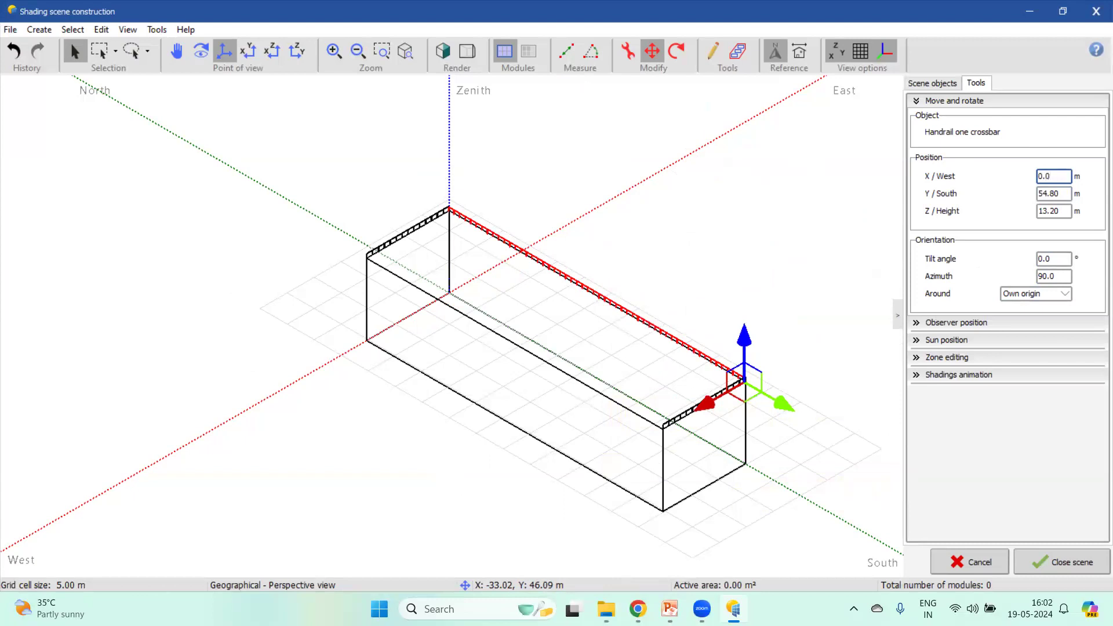
text(0)
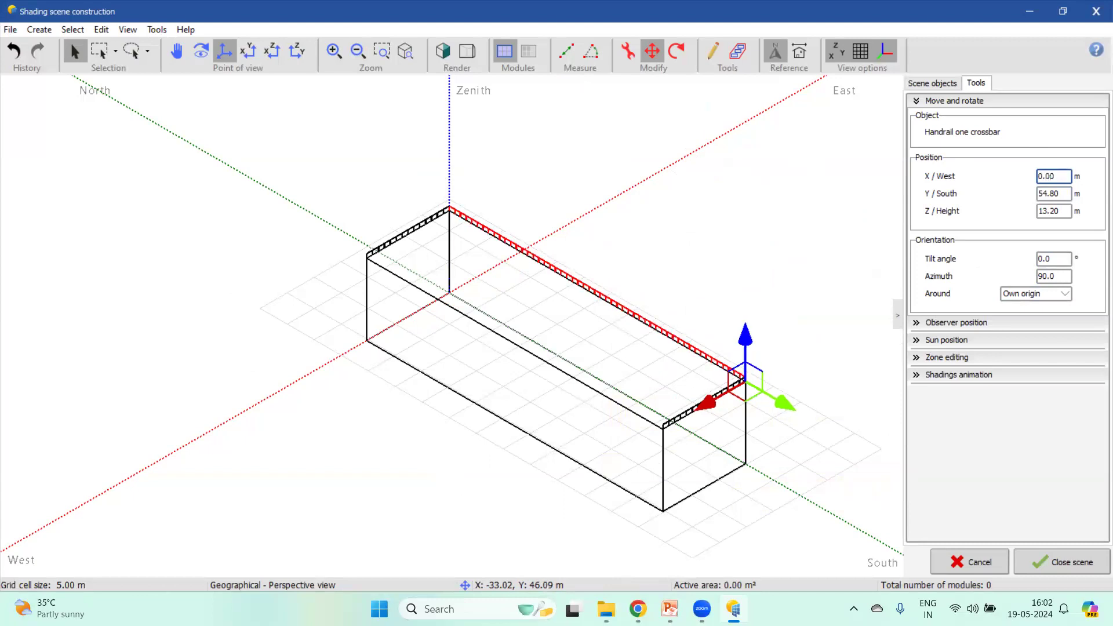
click(648, 326)
click(684, 326)
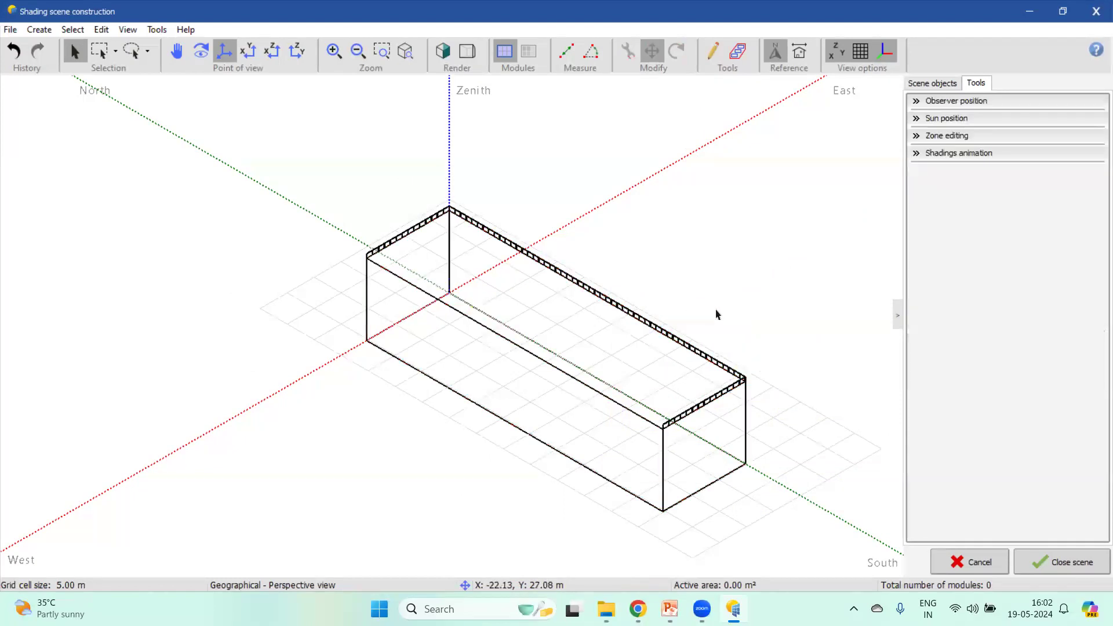
- Duplicate the long handrail on the east roof edge and paste the copy beside the building
scroll(684, 328, up, 3)
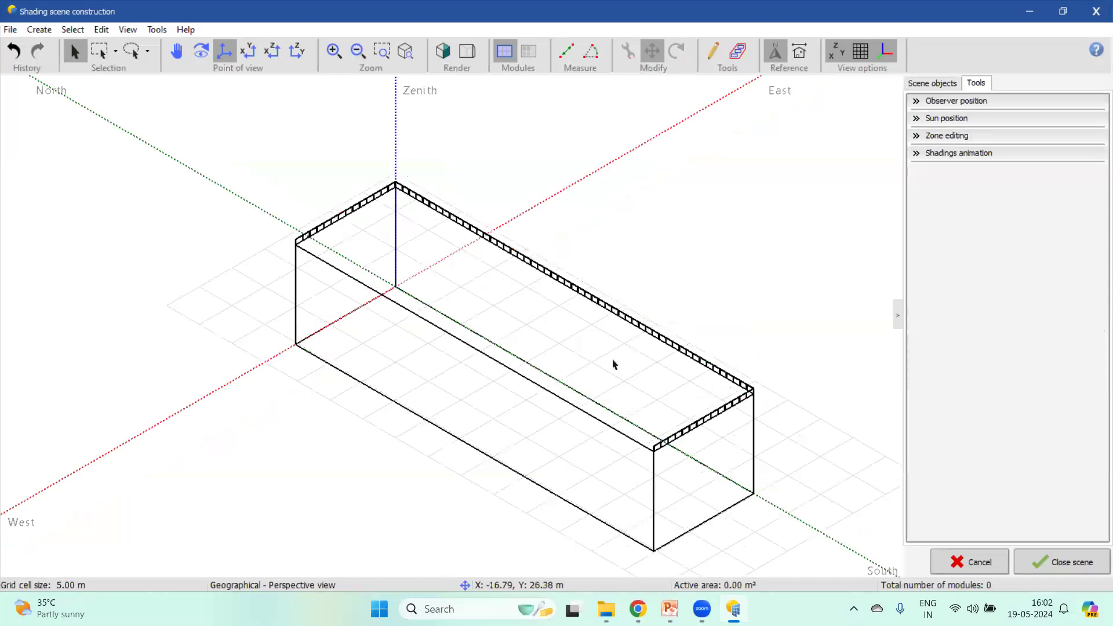
scroll(626, 355, up, 2)
click(626, 355)
click(684, 301)
scroll(646, 331, up, 2)
click(626, 354)
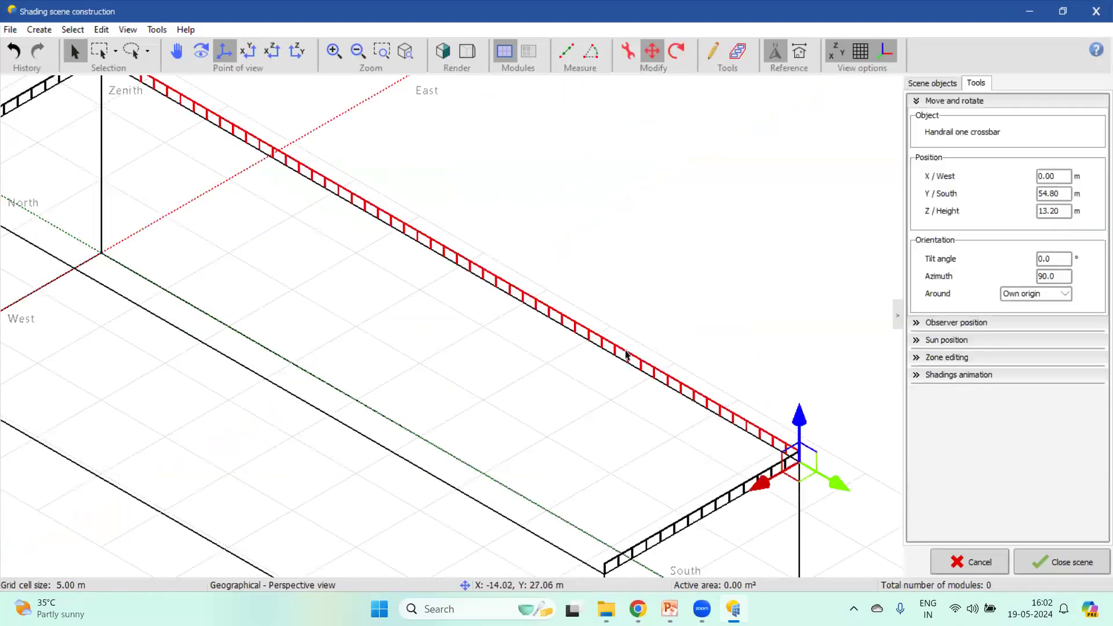
click(699, 296)
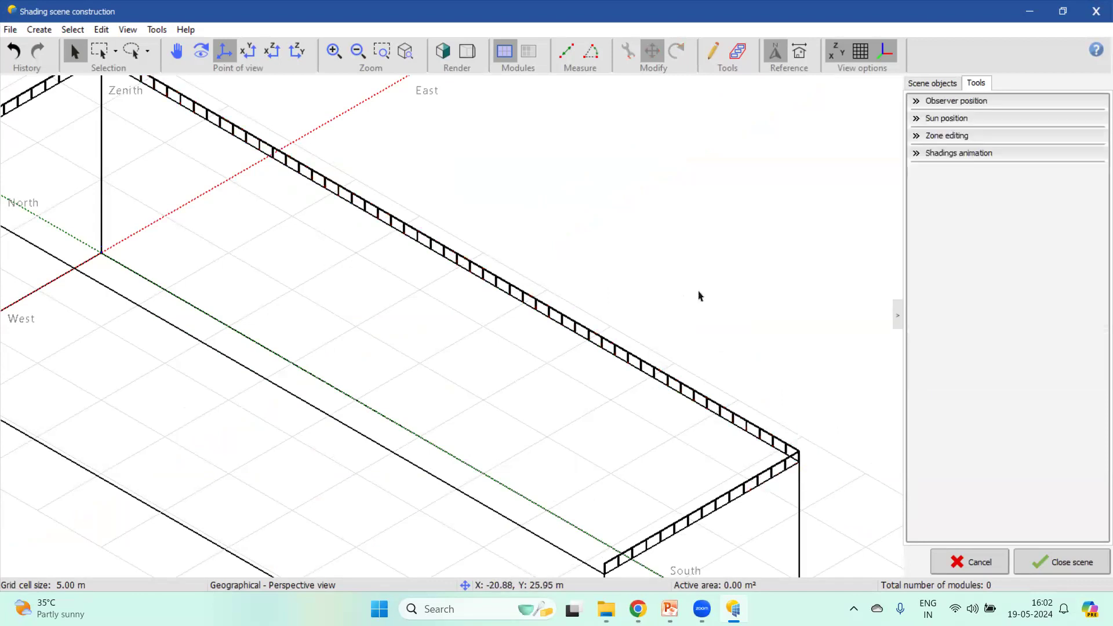
click(699, 296)
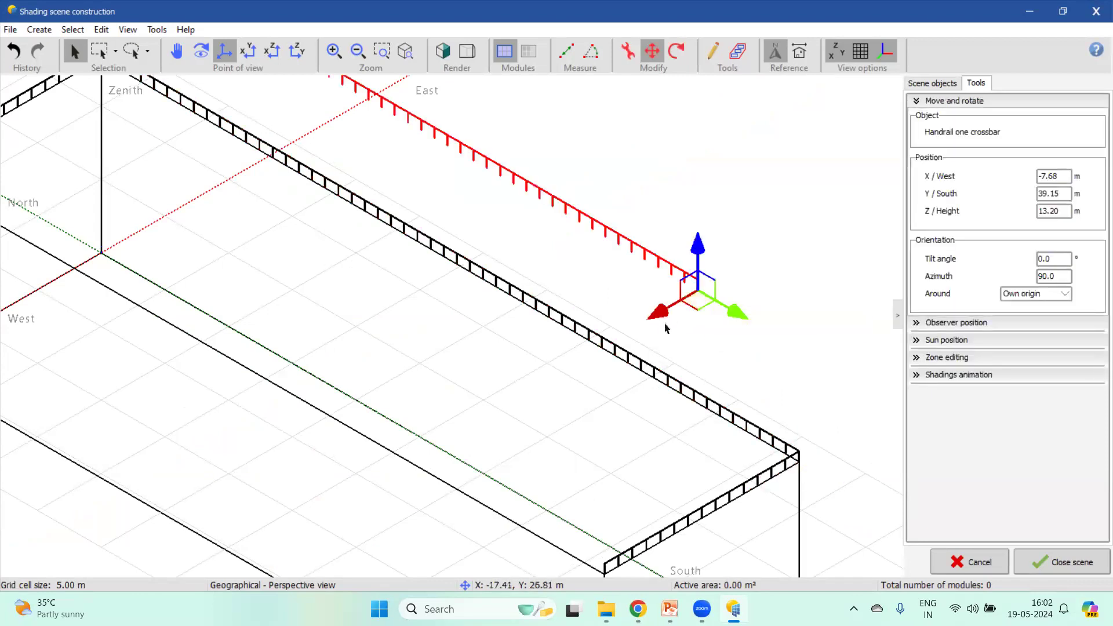
- Move the pasted long handrail onto the building's west roof edge, aligning its start with the south edge at Y 54.8 m
drag(660, 309, 398, 534)
drag(442, 478, 623, 575)
click(1063, 194)
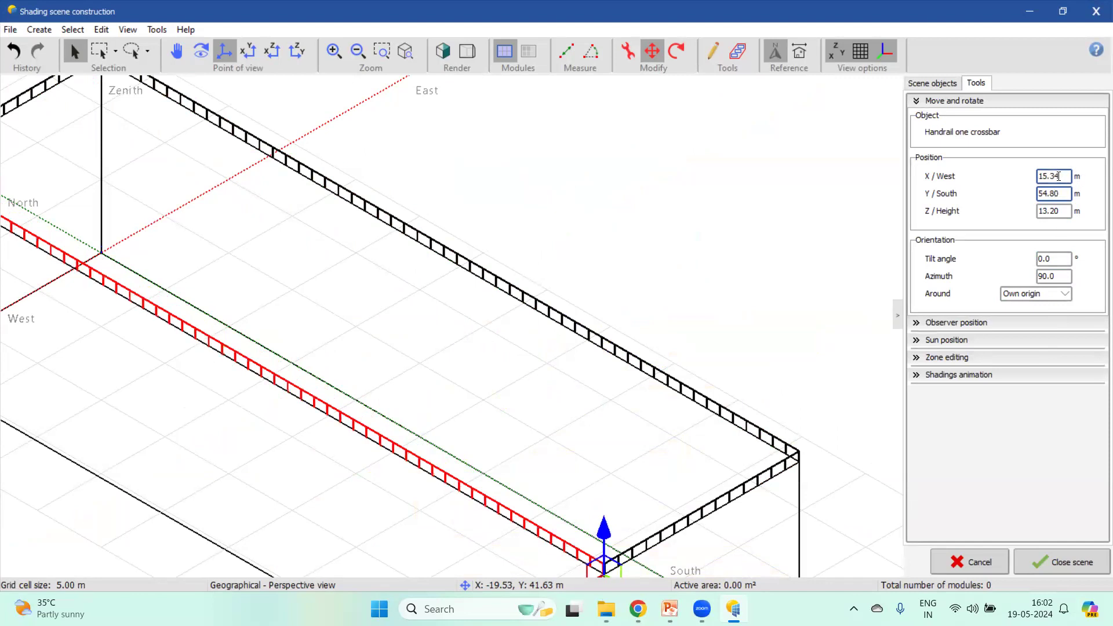
click(1060, 176)
click(1059, 196)
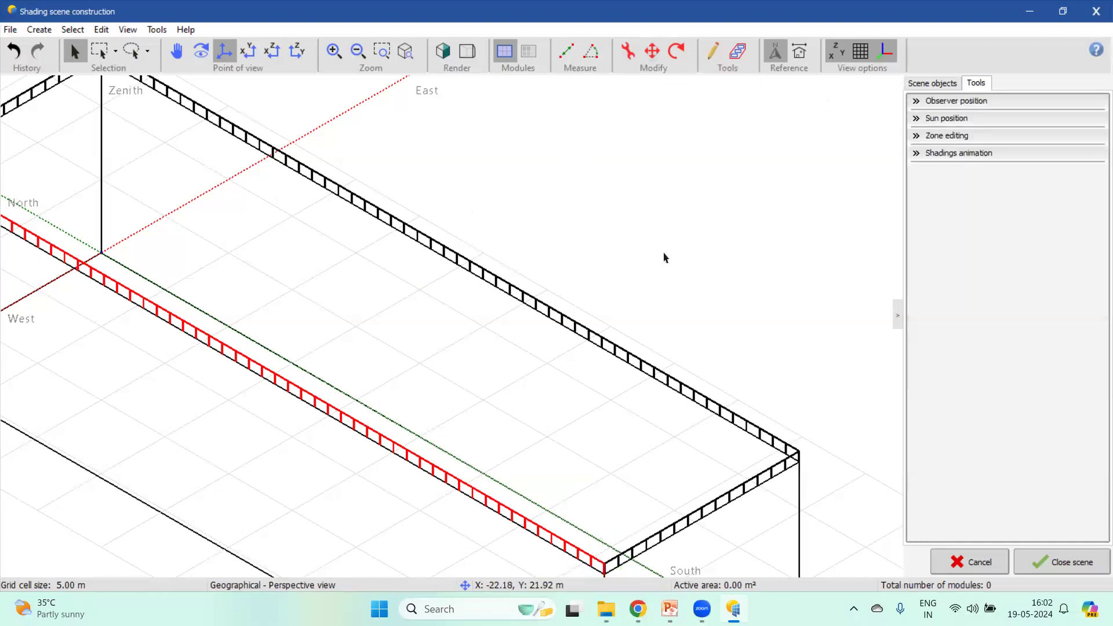
- Examine the handrails around the whole roof in perspective and top view and in realistic rendering
scroll(664, 257, down, 5)
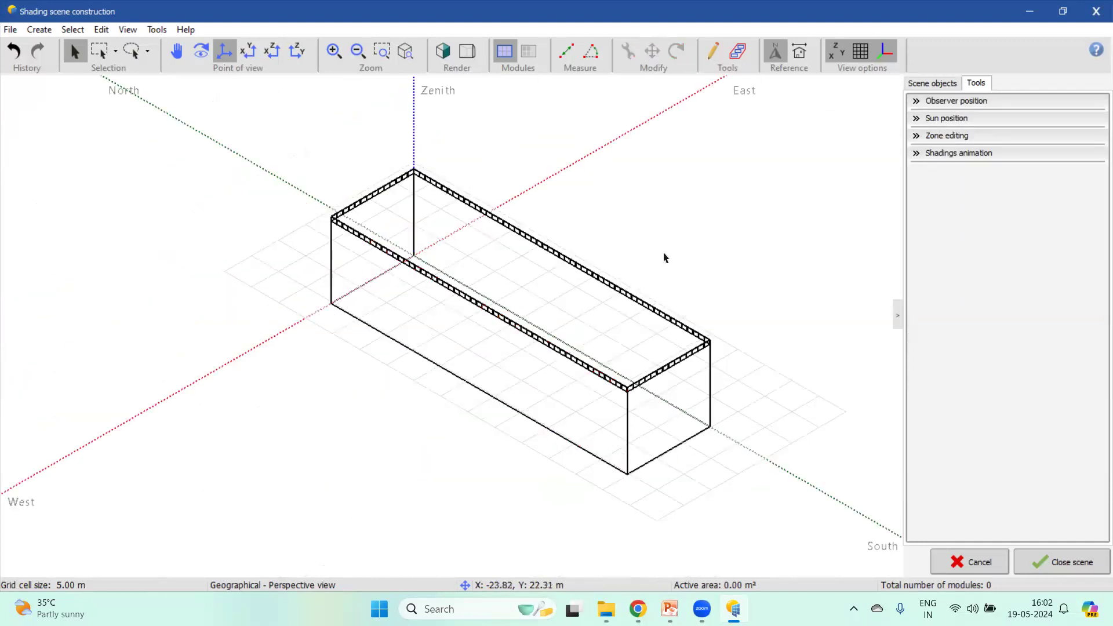
scroll(681, 257, up, 8)
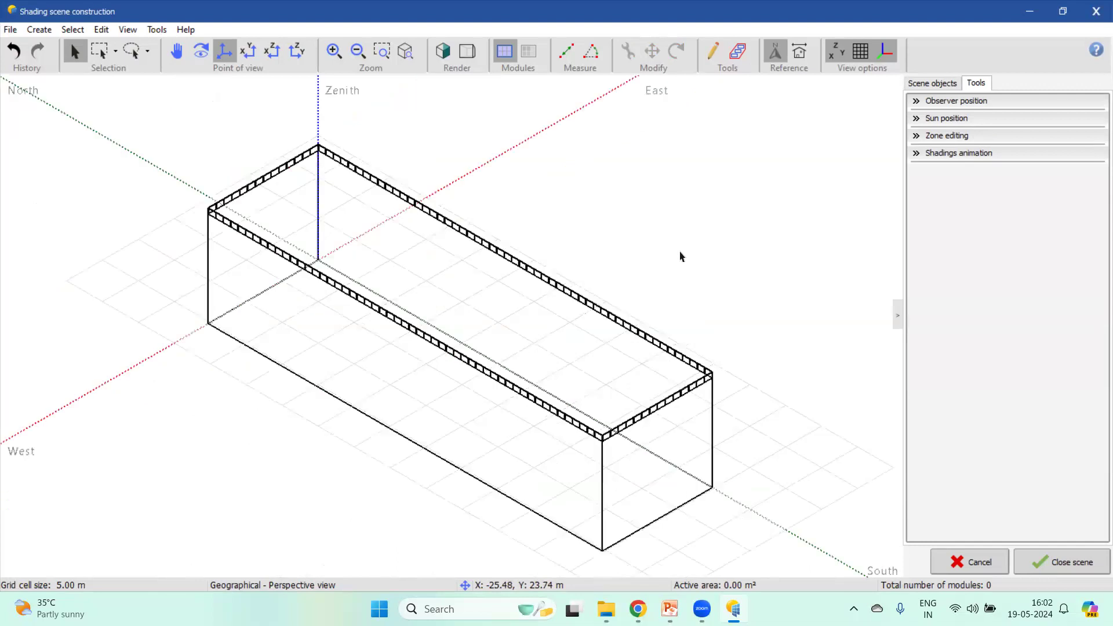
scroll(681, 257, down, 7)
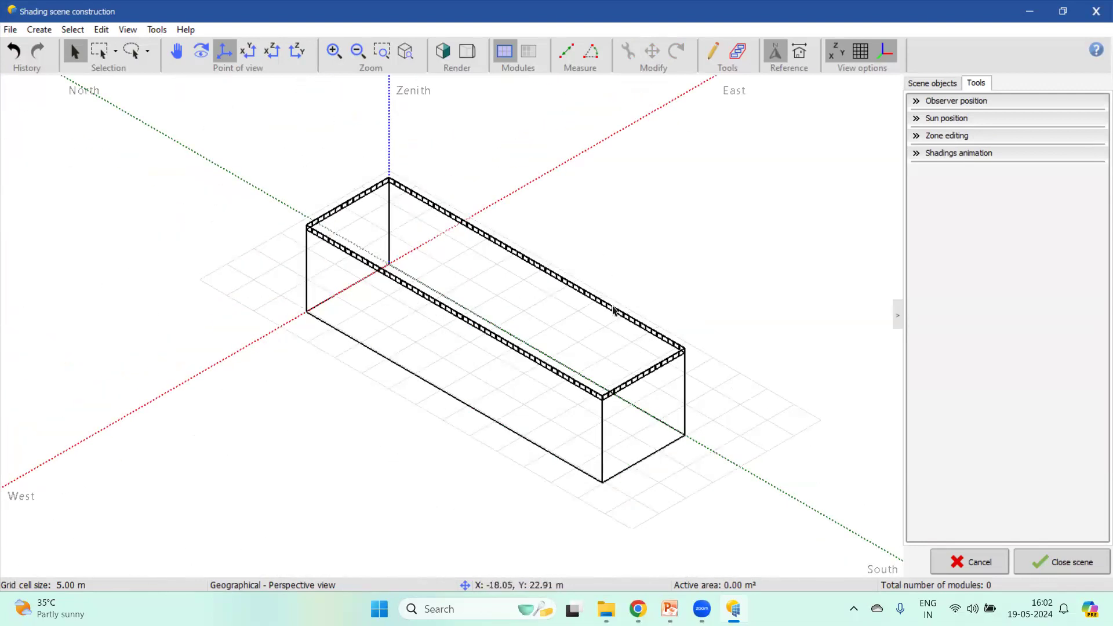
click(253, 60)
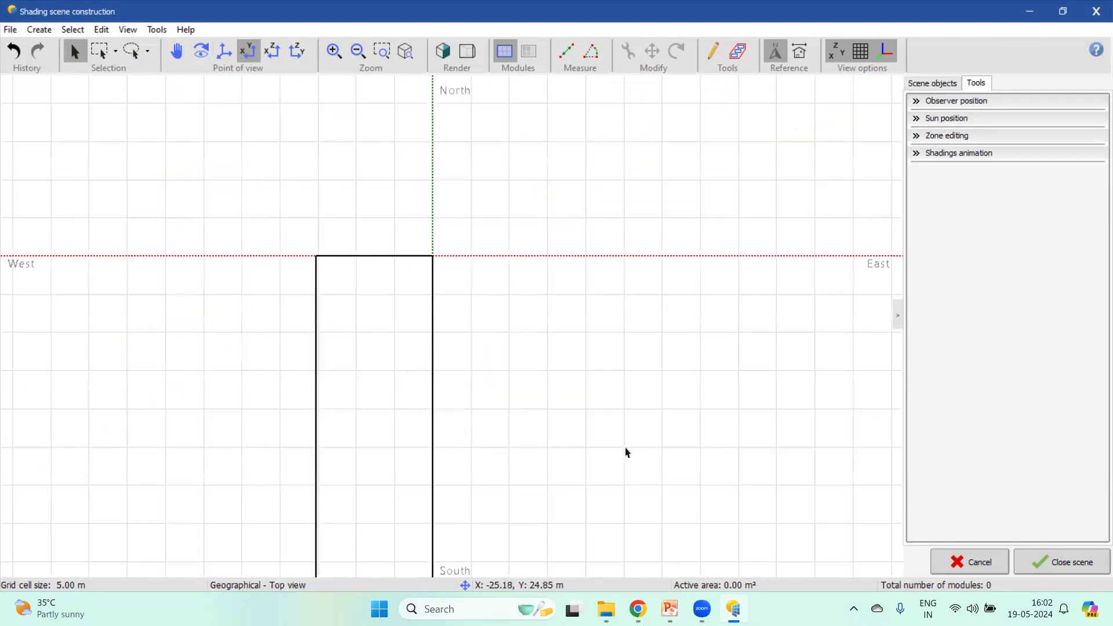
click(177, 51)
drag(517, 367, 562, 232)
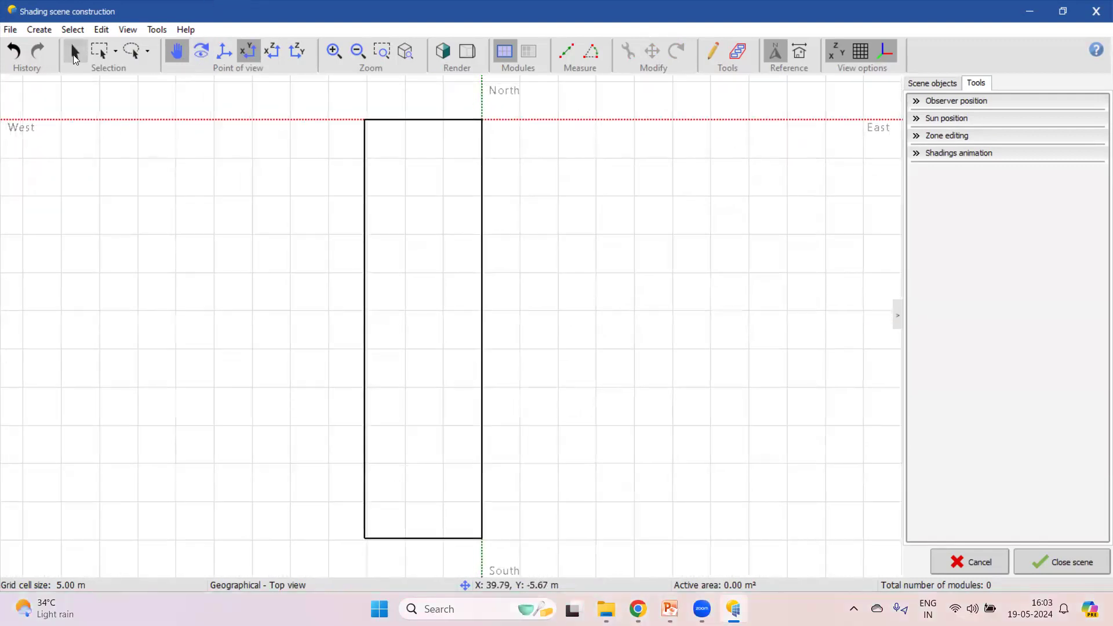
click(74, 55)
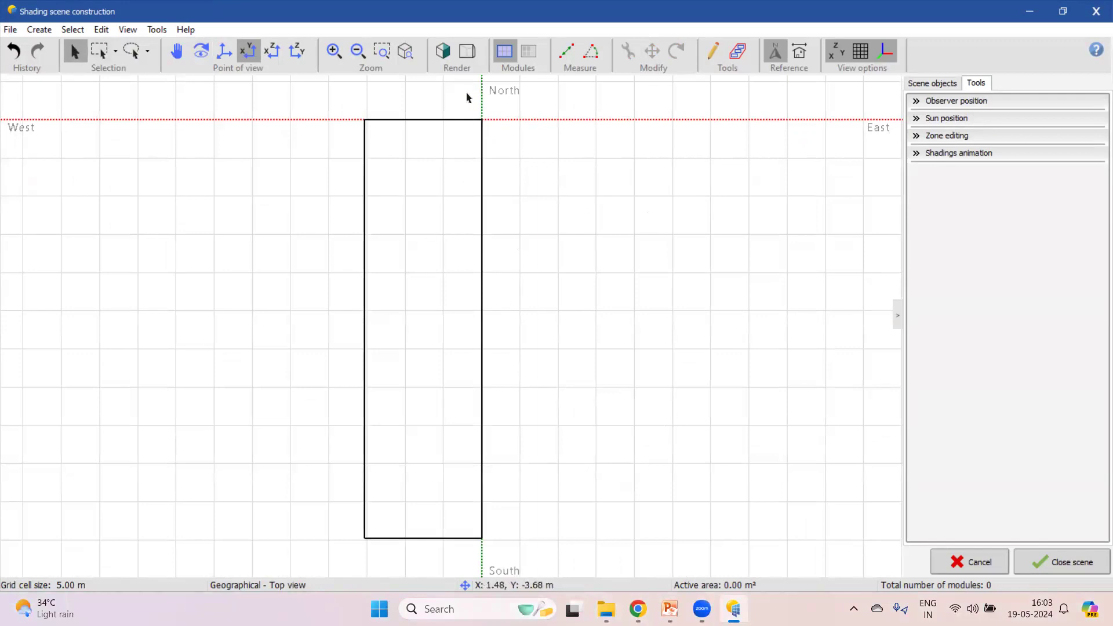
click(229, 52)
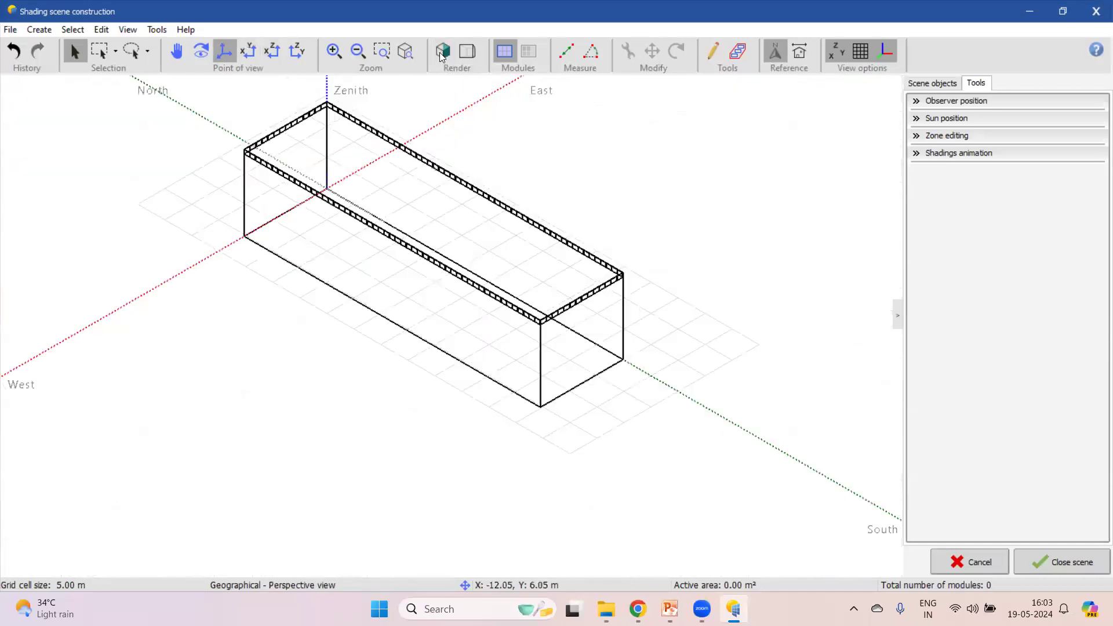
click(442, 52)
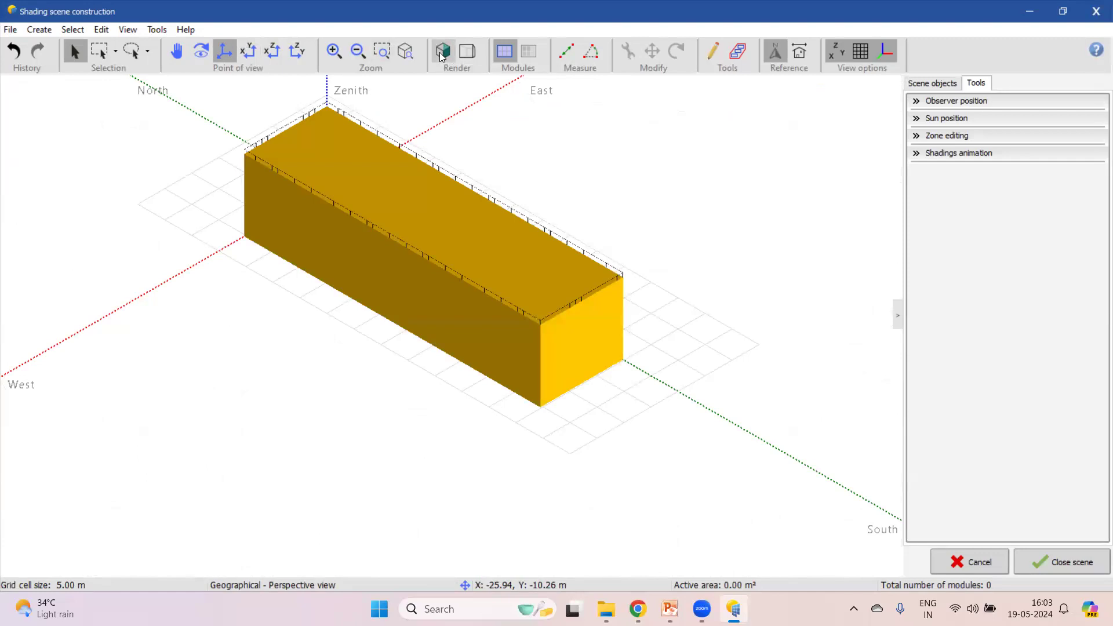
click(442, 53)
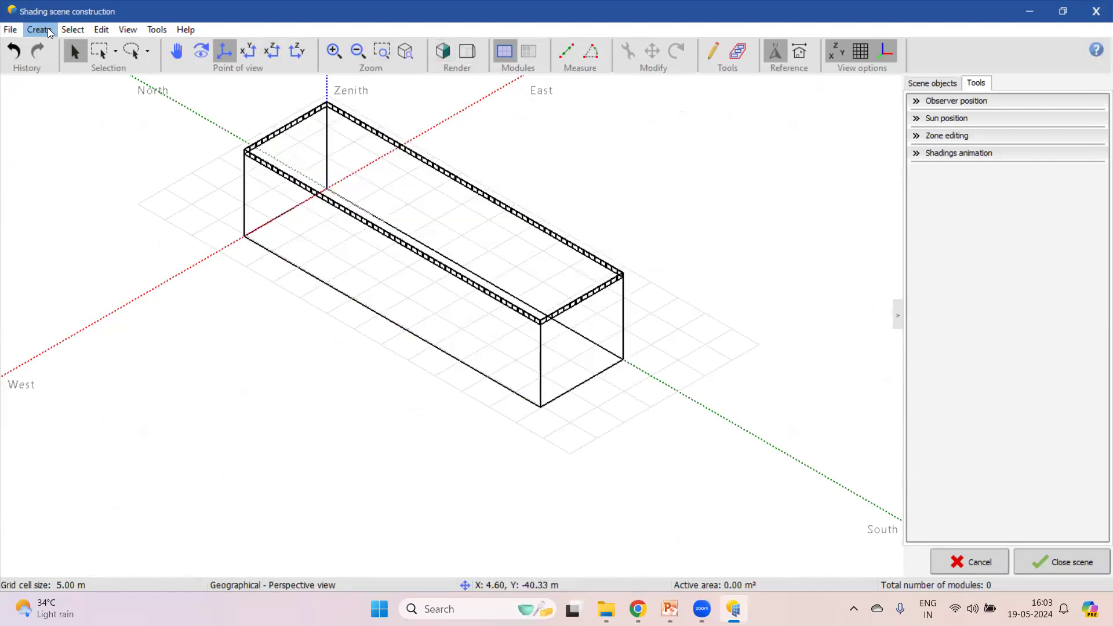
- Create an array of tables with 28 sheds and a north-south pitch of 1.6 m
click(50, 33)
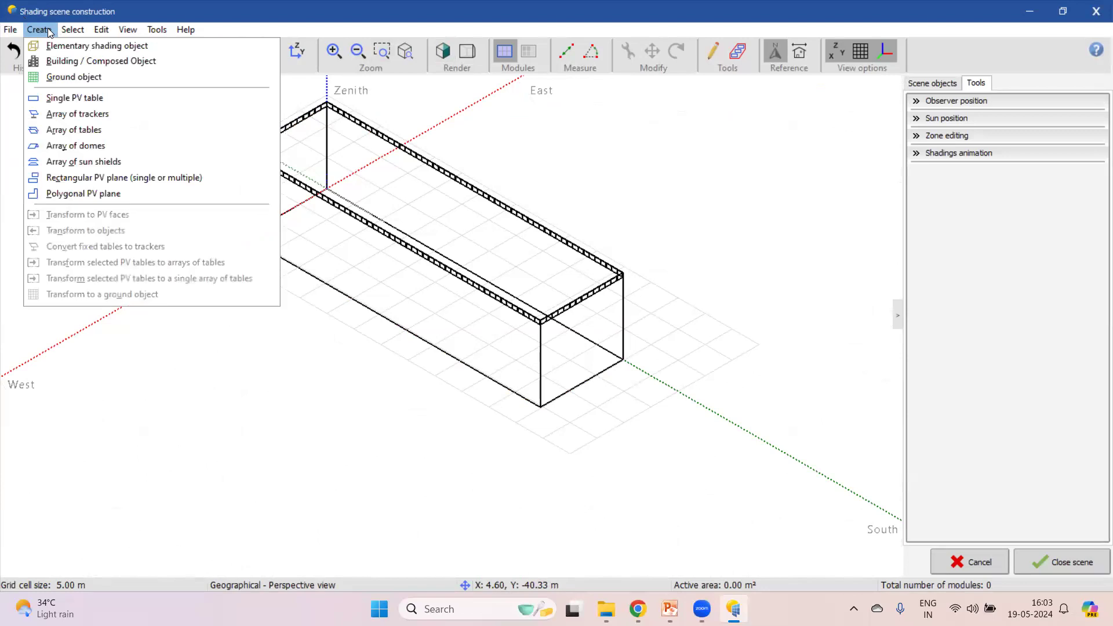
click(90, 133)
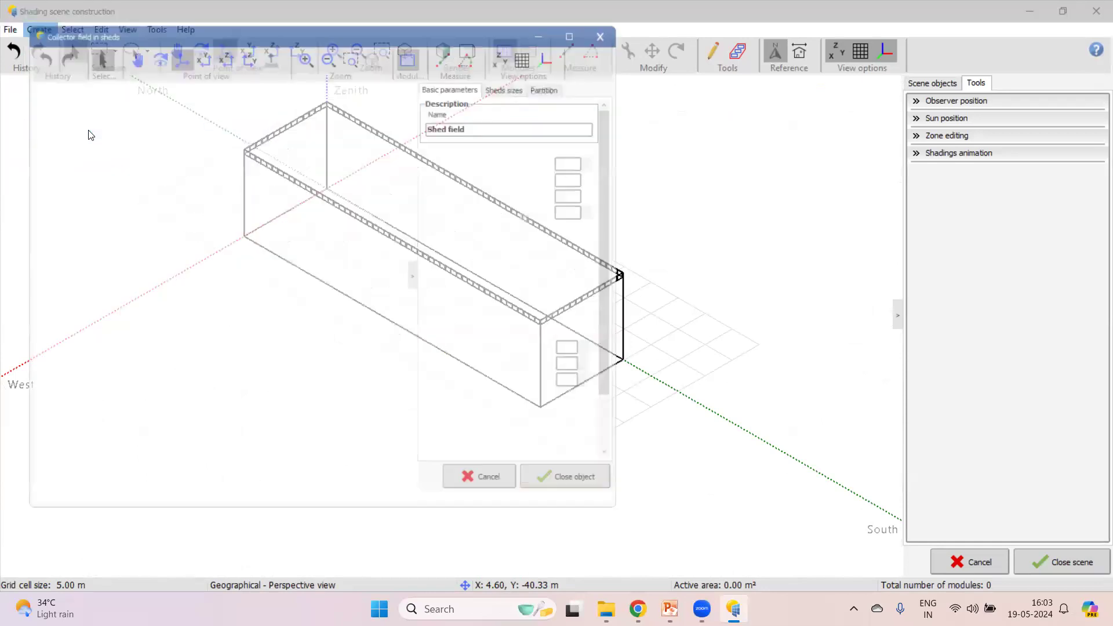
click(583, 10)
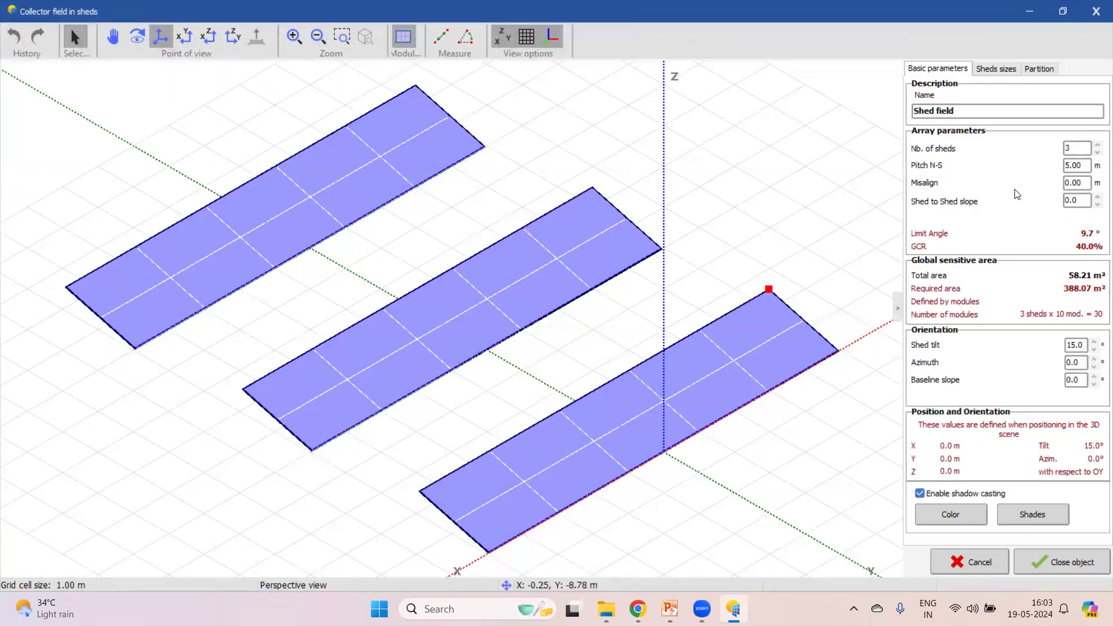
click(1079, 149)
double_click(1072, 149)
text(28)
double_click(1078, 166)
text(1.6)
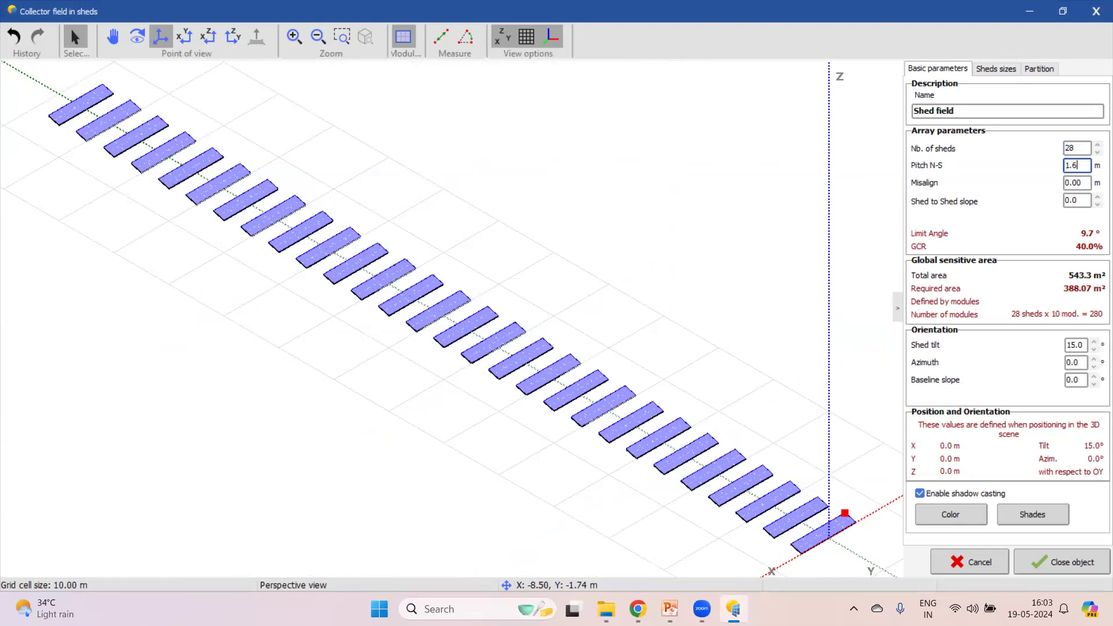
key(Return)
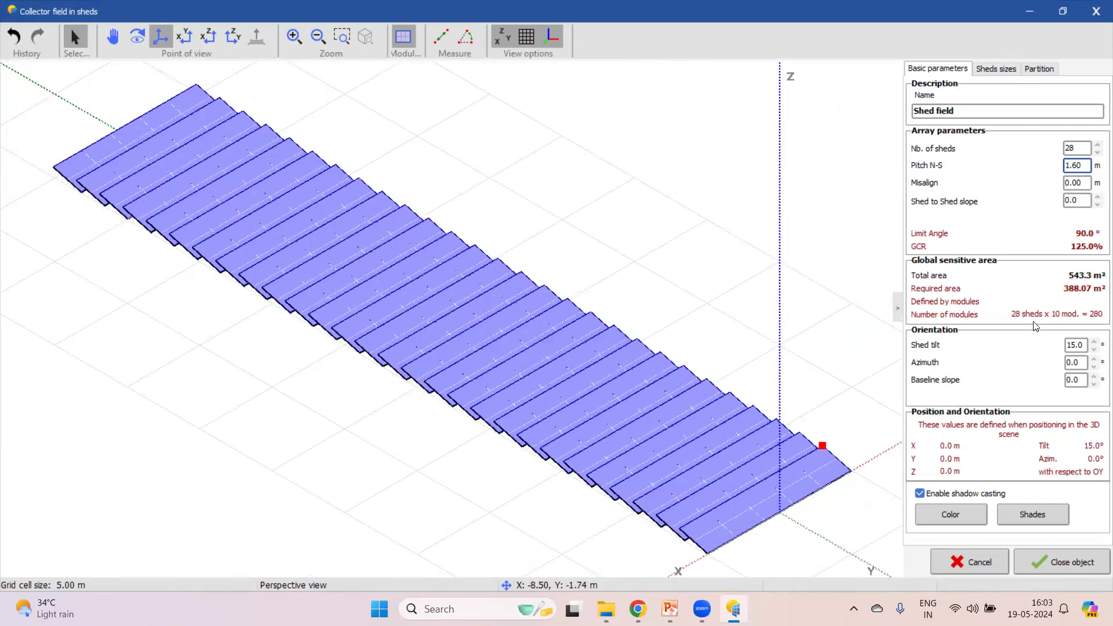
- Size each shed by modules with 1 module in height and 7 modules in length
click(991, 71)
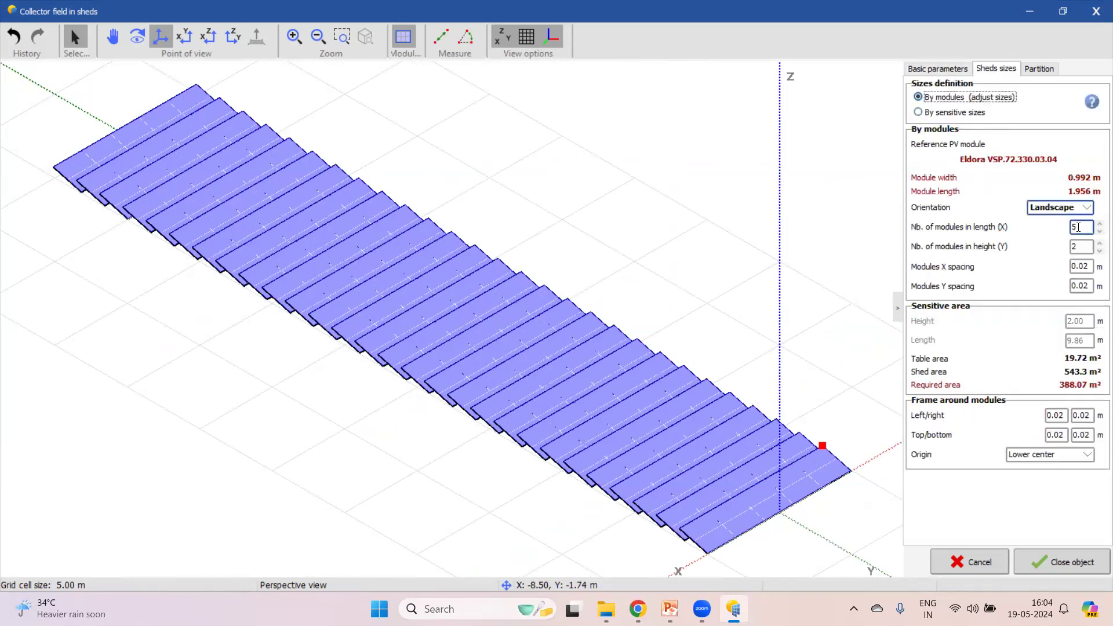
click(1081, 247)
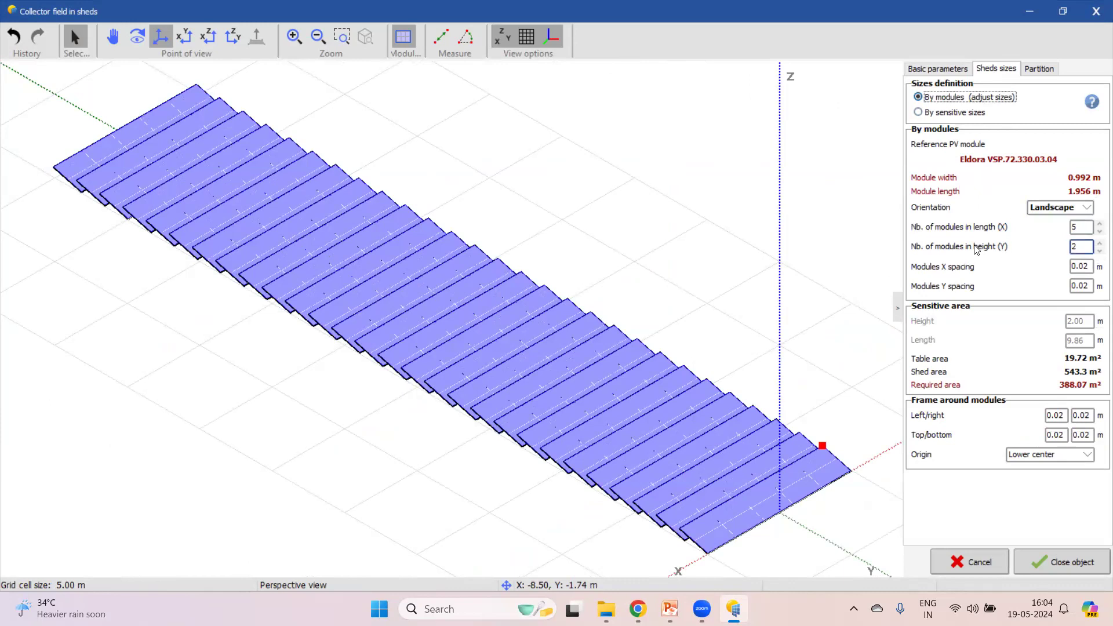
click(1099, 251)
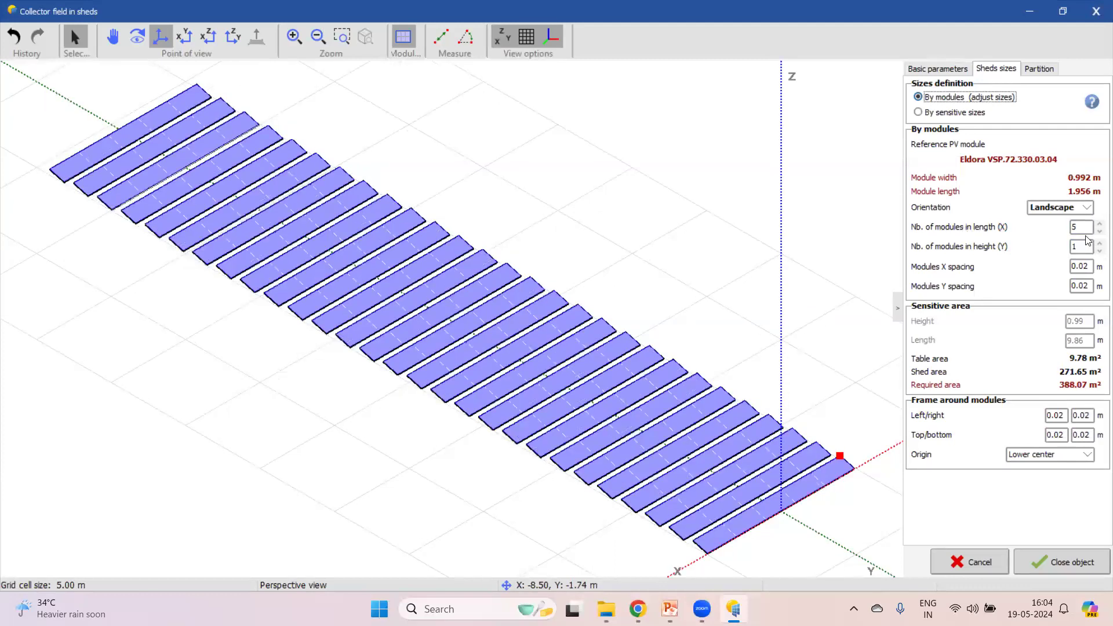
double_click(1081, 227)
text(7)
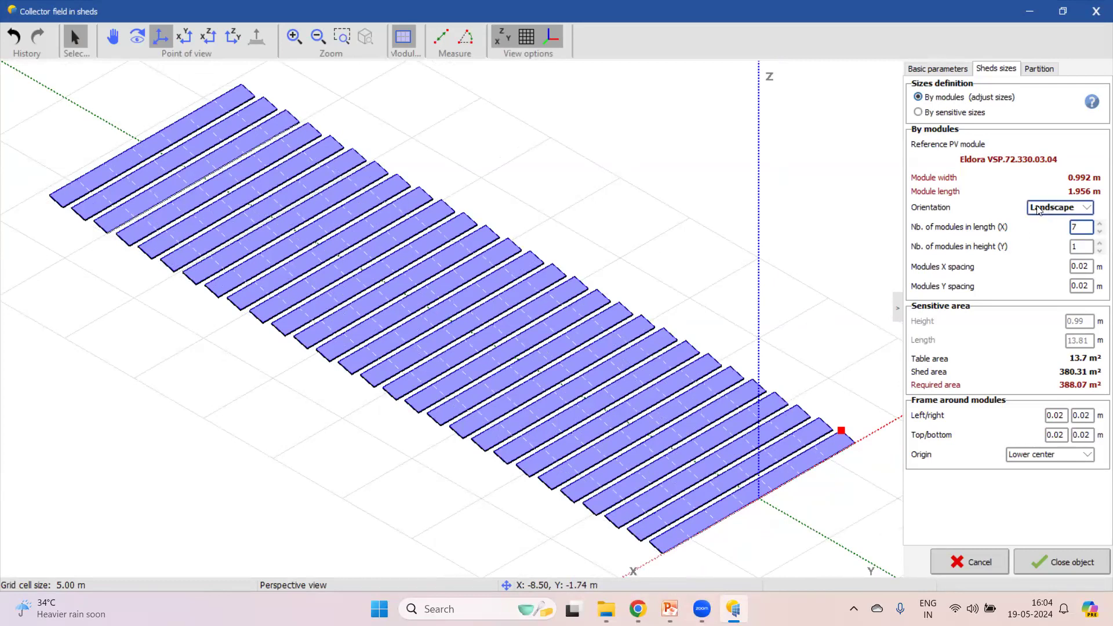
- Try the portrait module orientation on the sheds and restore landscape
click(1090, 212)
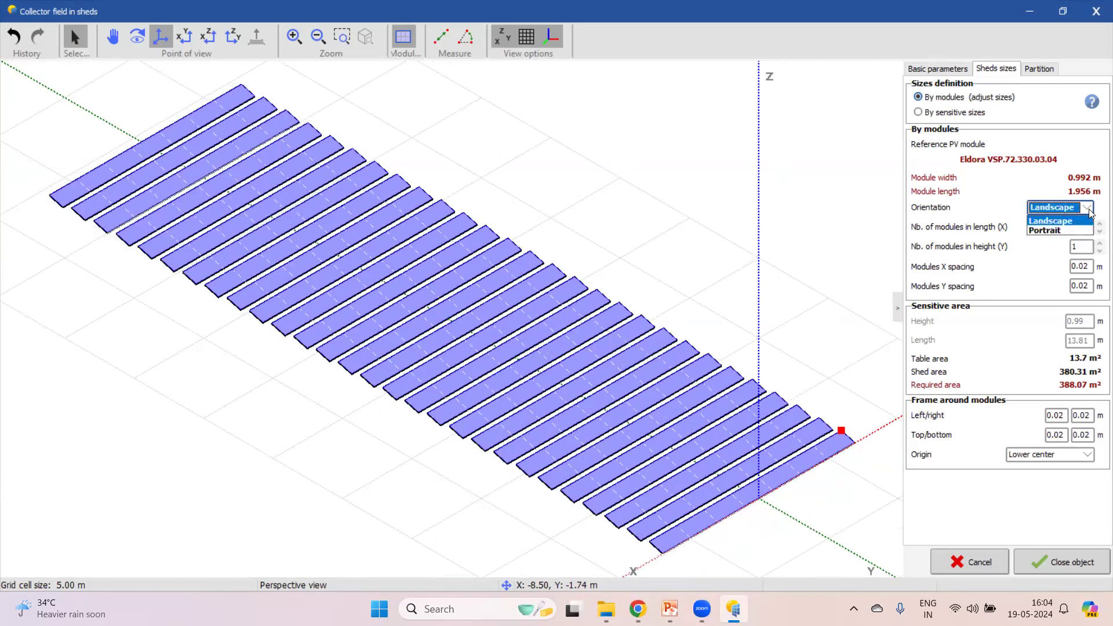
click(1053, 234)
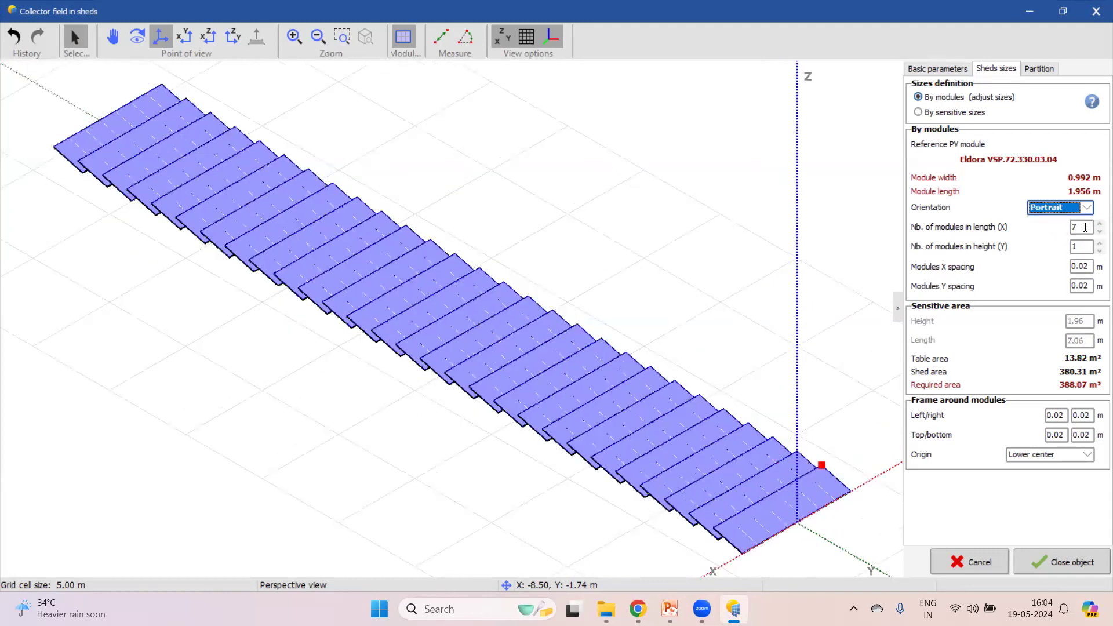
click(1087, 209)
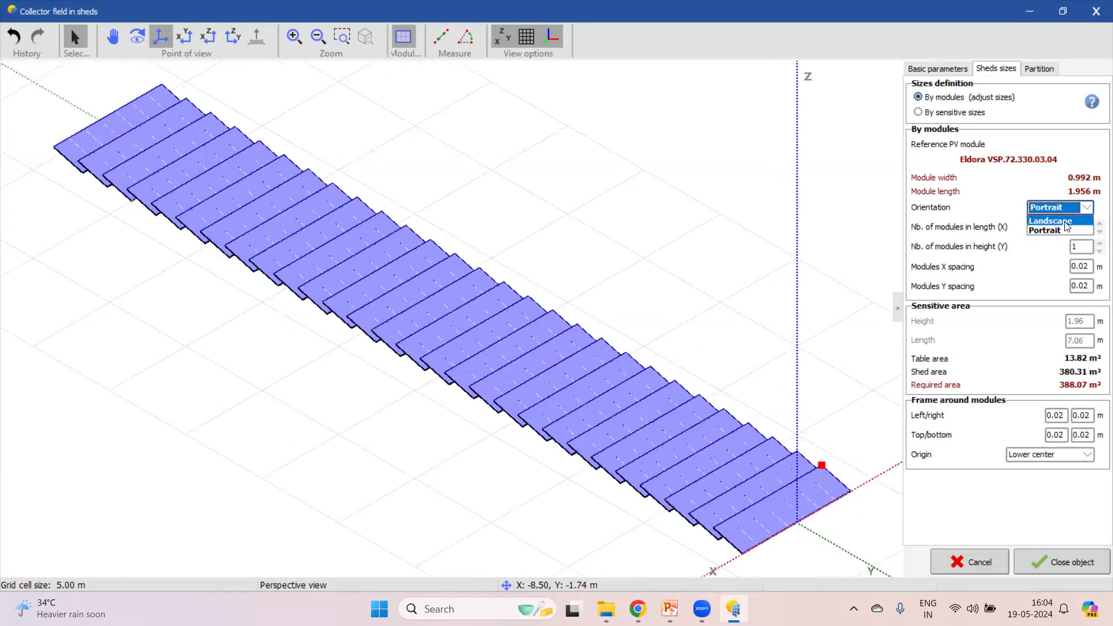
click(1072, 220)
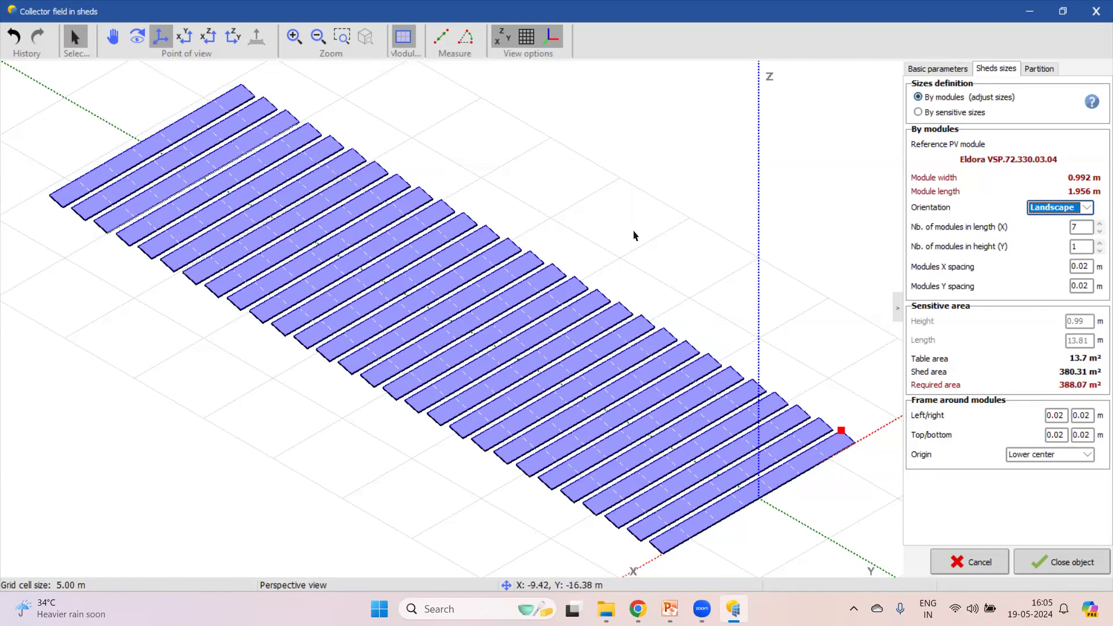
- Define an electrical shading partition for the sheds with 1 rectangle in height and 7 in width
click(1035, 70)
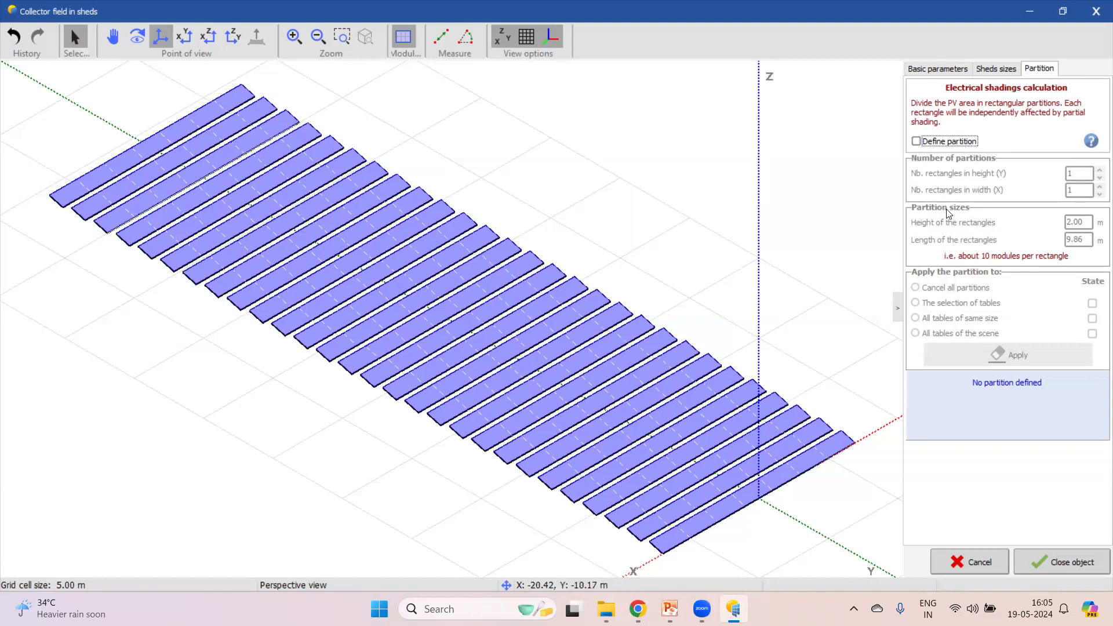
click(916, 142)
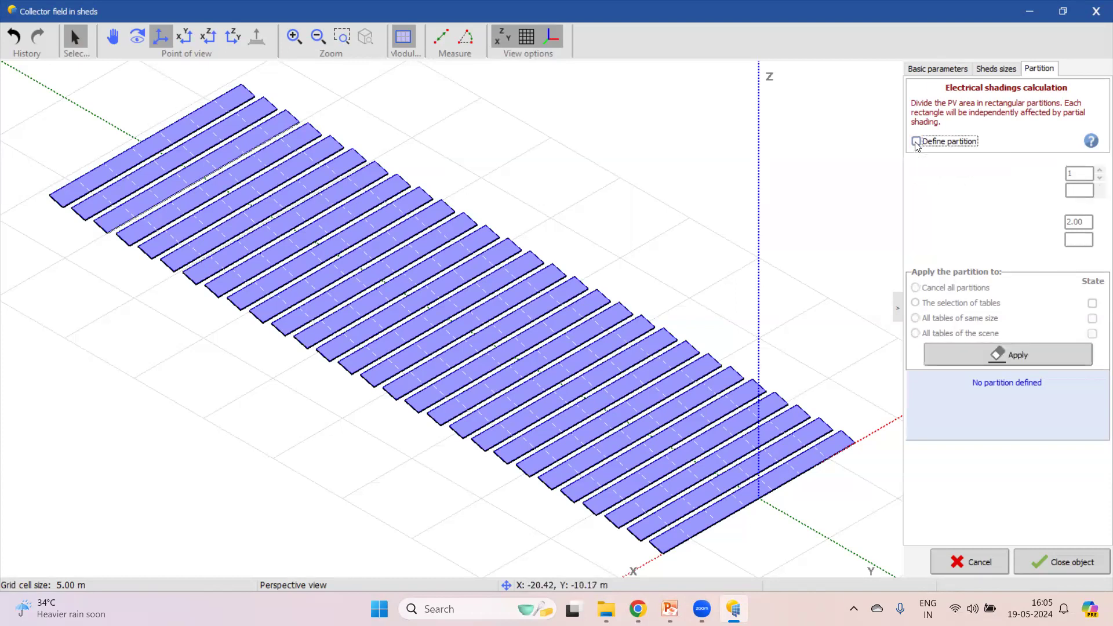
click(1083, 177)
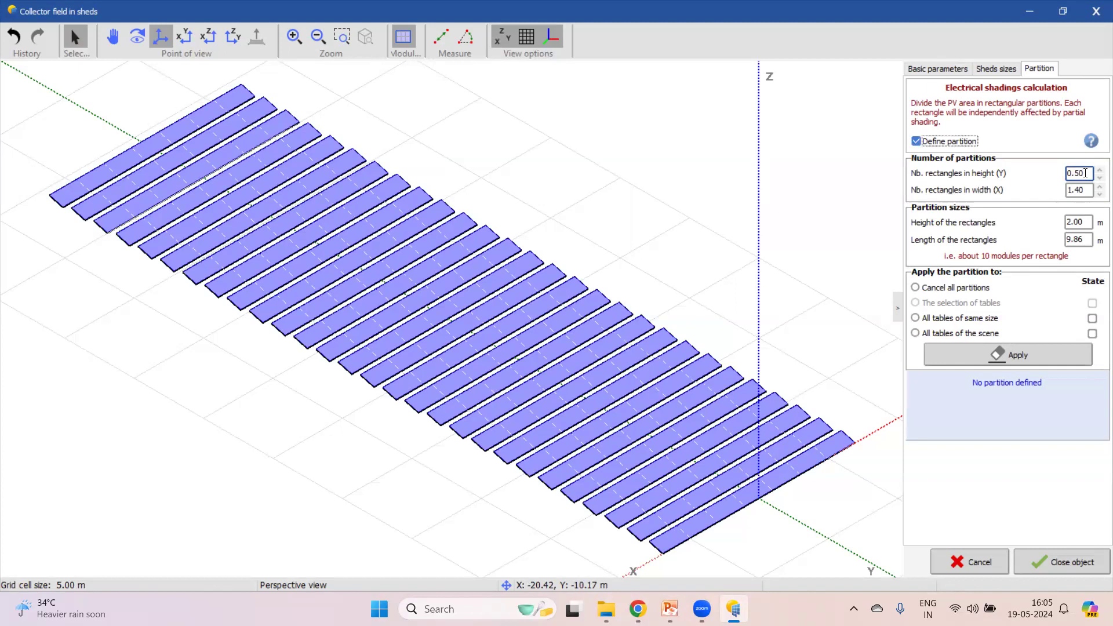
double_click(1085, 173)
text(1)
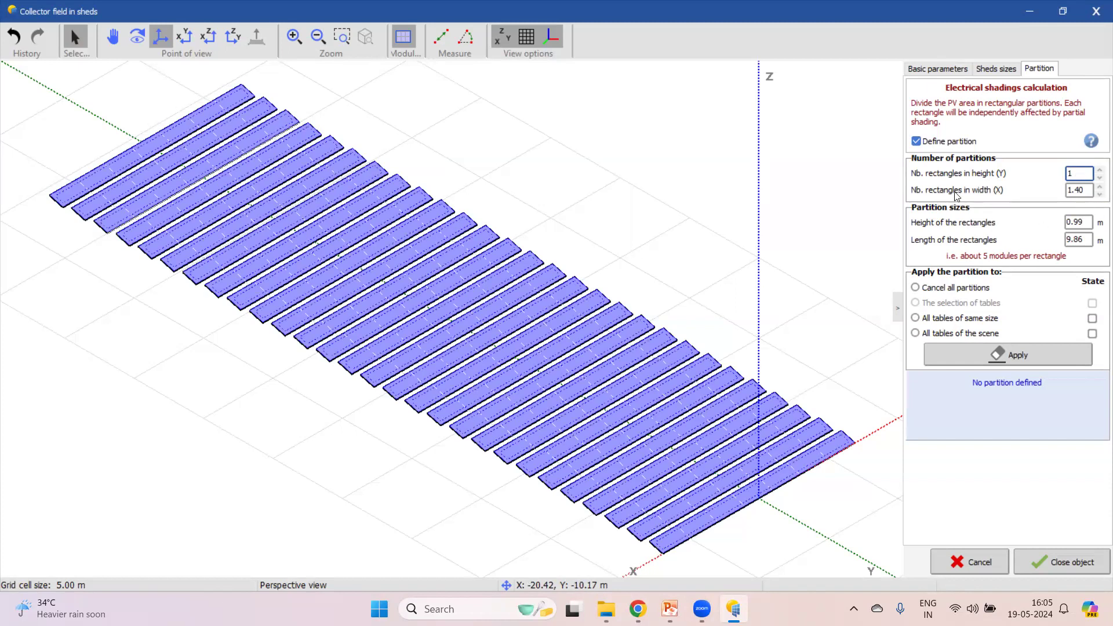
click(1084, 189)
text(7)
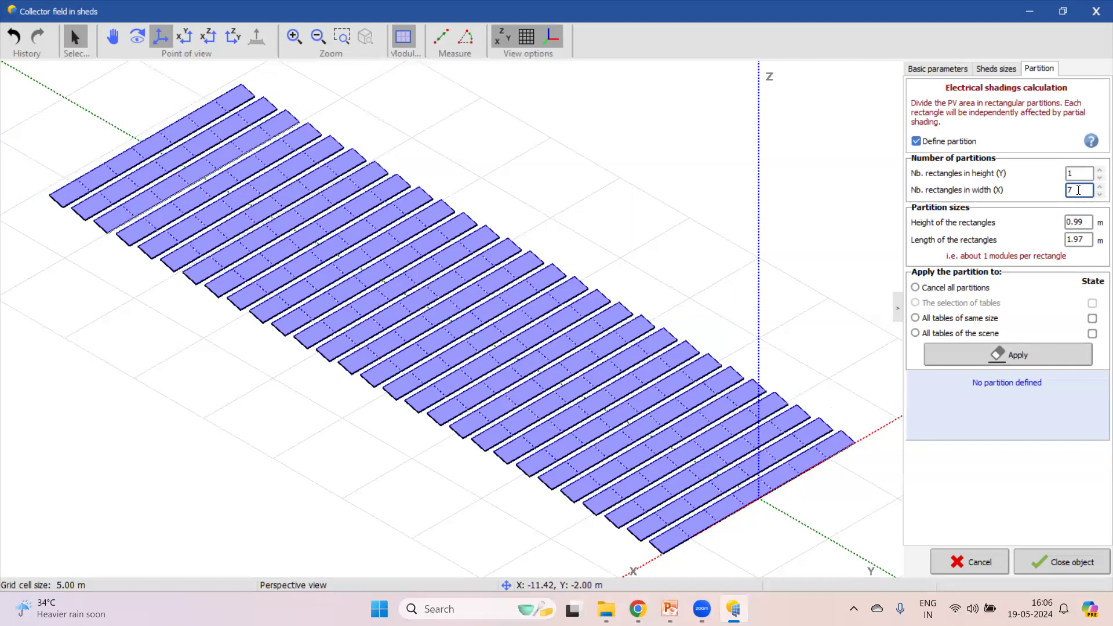
- Apply the partition to all tables of the same size and insert the shed field into the shading scene
click(915, 318)
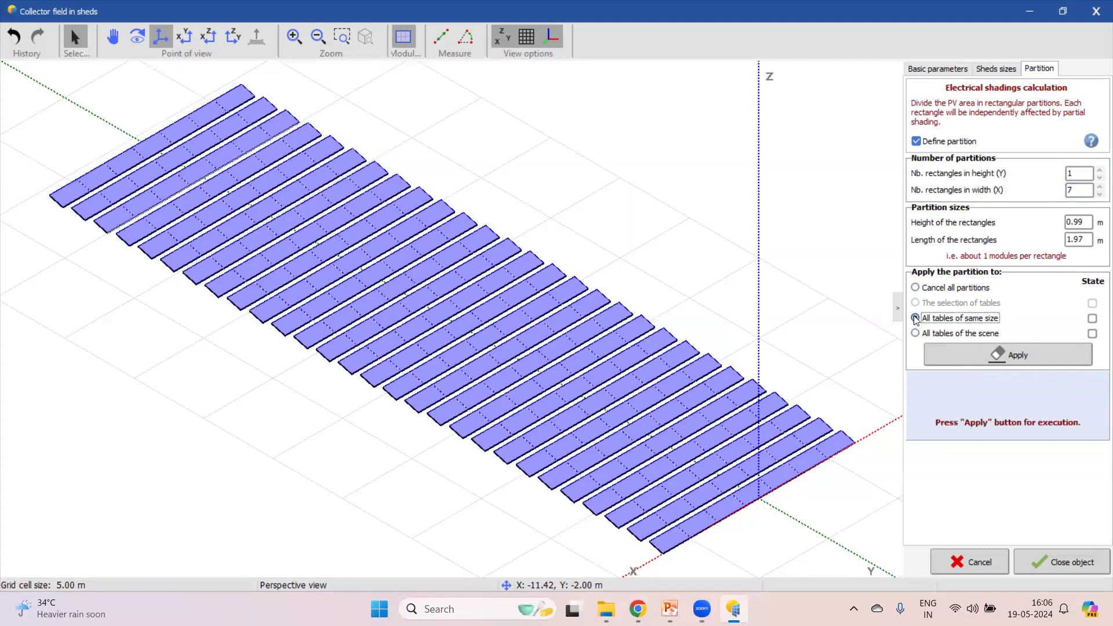
click(995, 356)
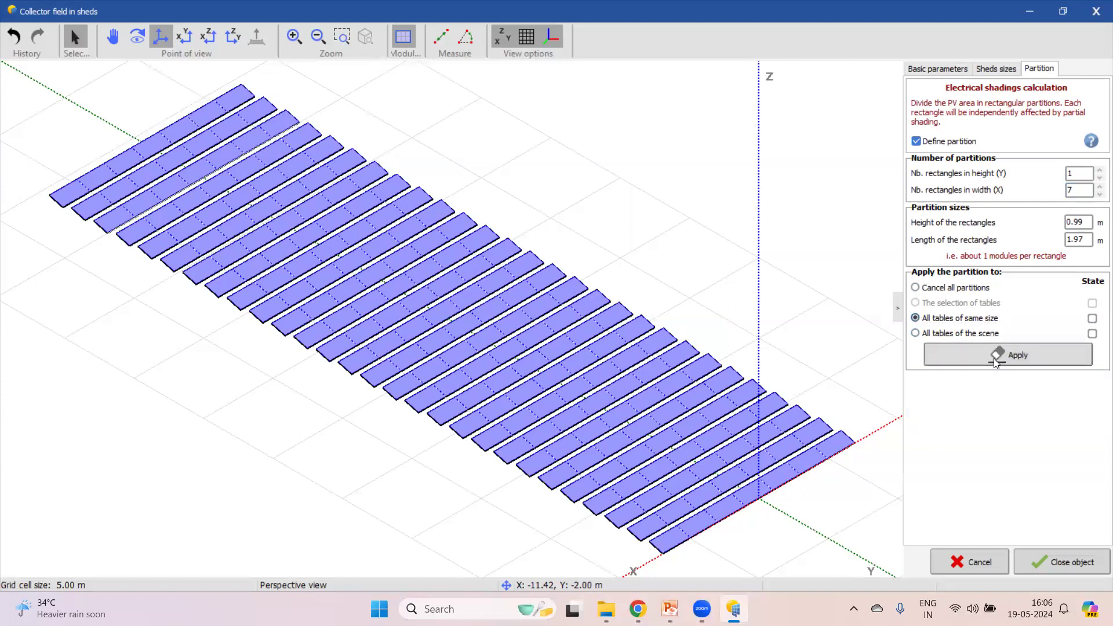
click(1042, 566)
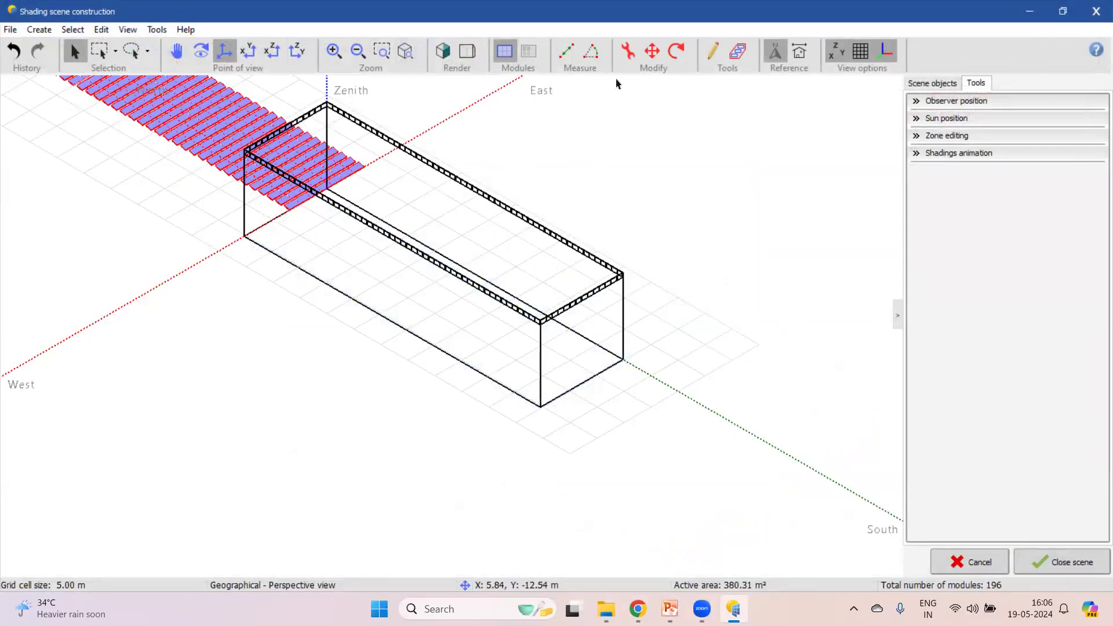
- Raise the shed field to a Z height of 13.40 m
click(653, 51)
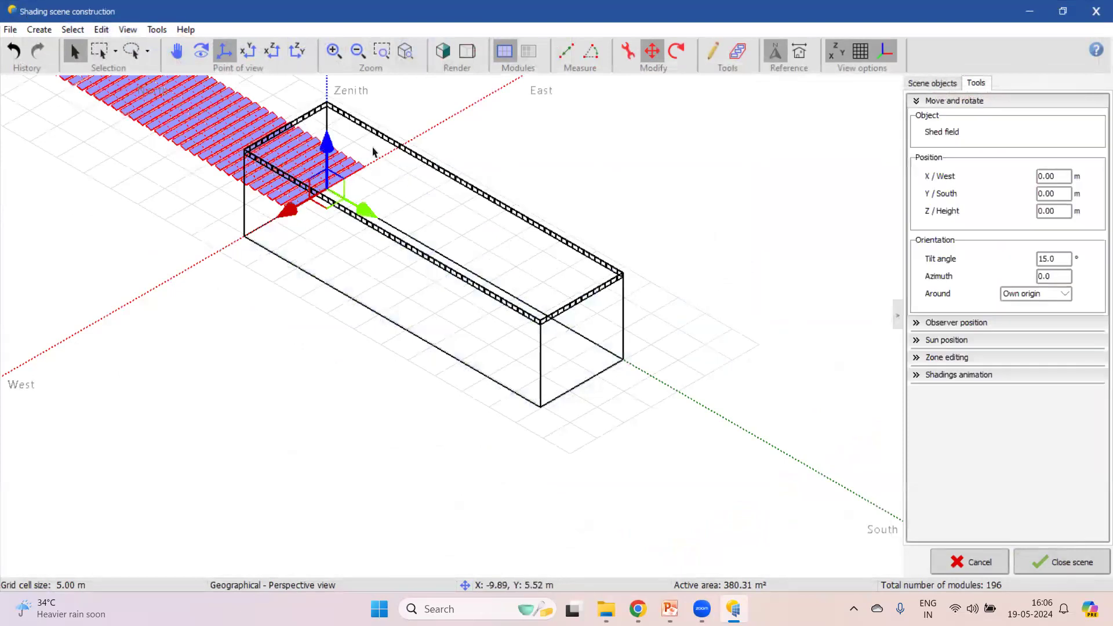
click(1056, 210)
double_click(1056, 211)
text(13.2)
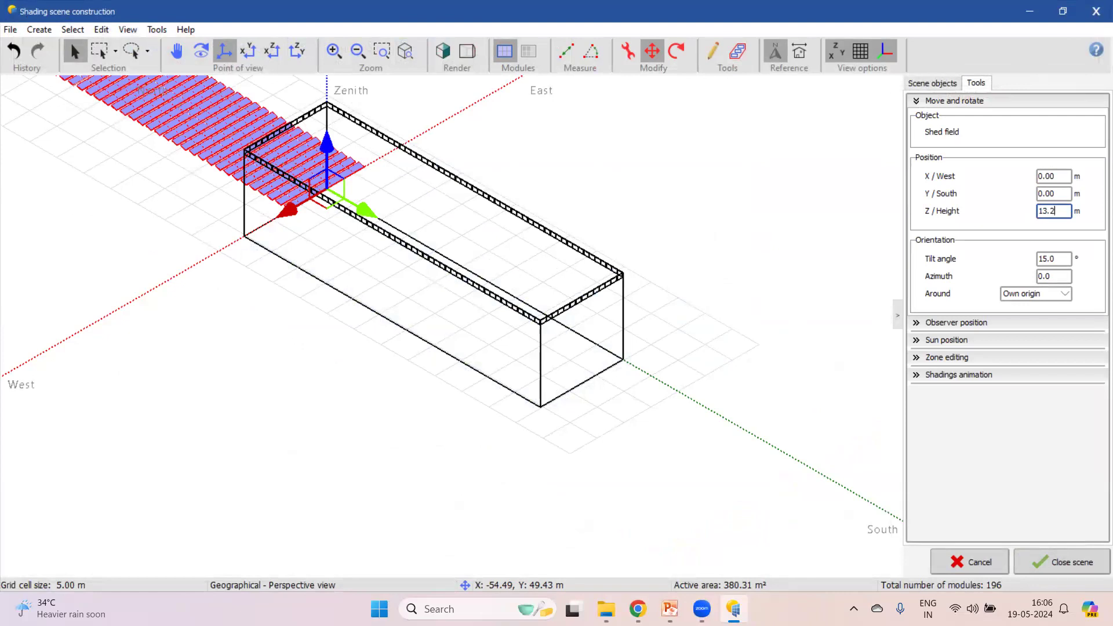
key(Return)
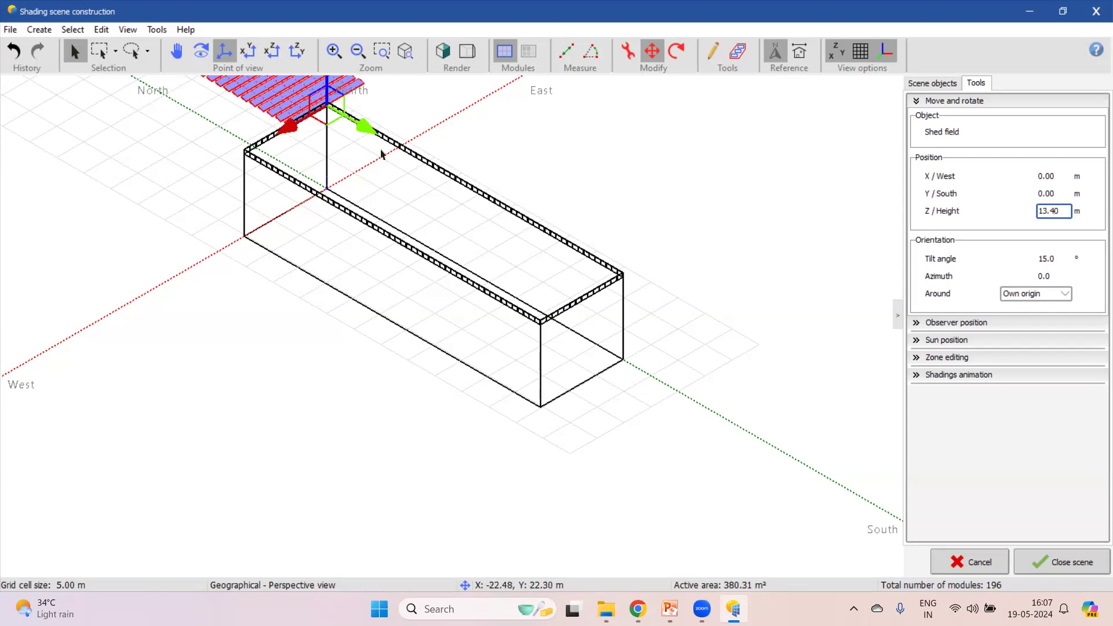
- Move the shed field onto the building's roof, to about X 7.07 m and Y 51.4 m
drag(361, 124, 567, 348)
scroll(567, 348, down, 10)
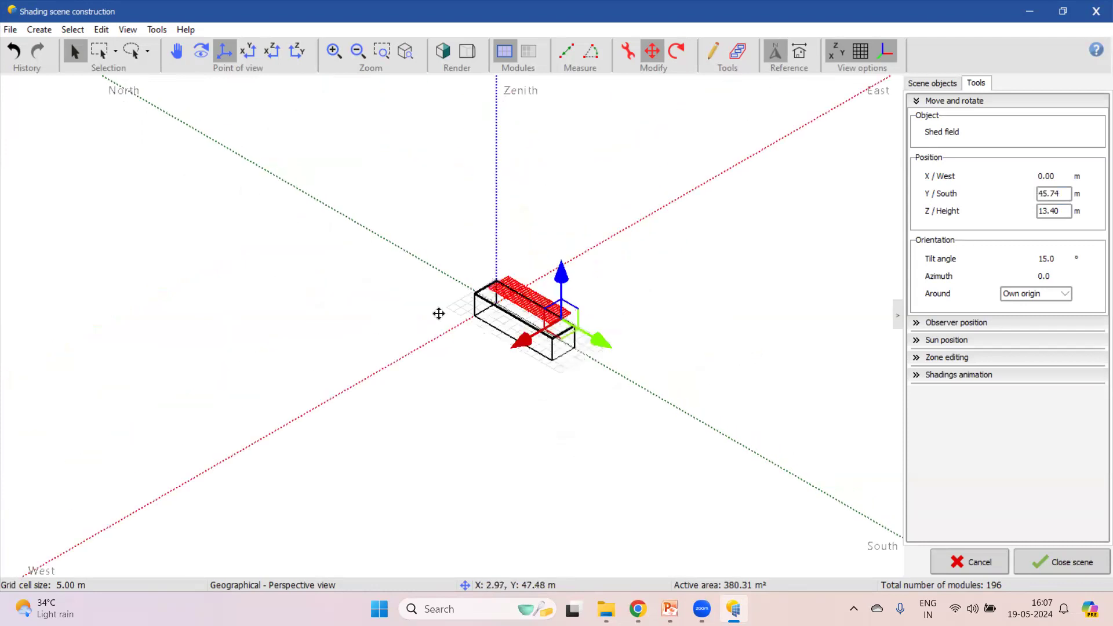
scroll(444, 331, up, 5)
drag(452, 330, 442, 335)
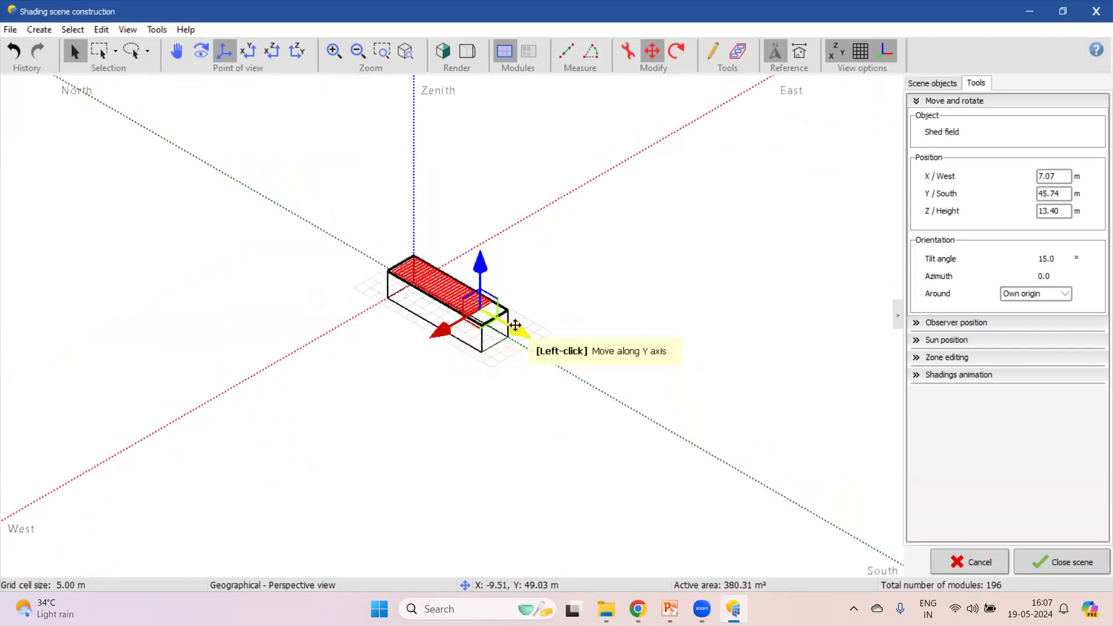
drag(517, 327, 524, 332)
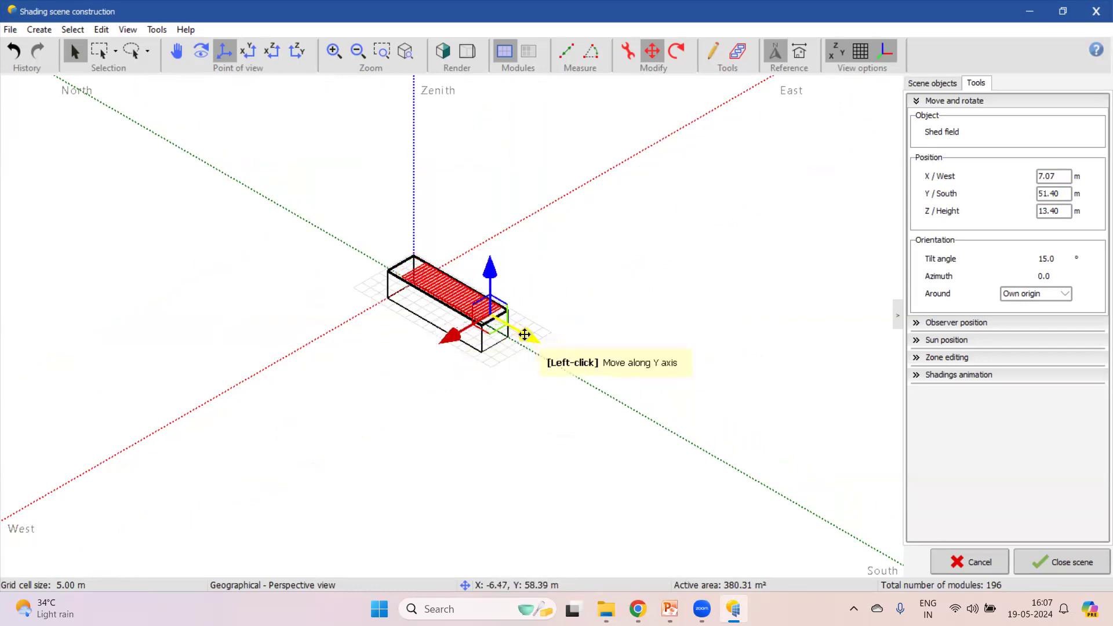
- Centre the shed field across the roof's width in top view, at about X 7.52 m
click(252, 55)
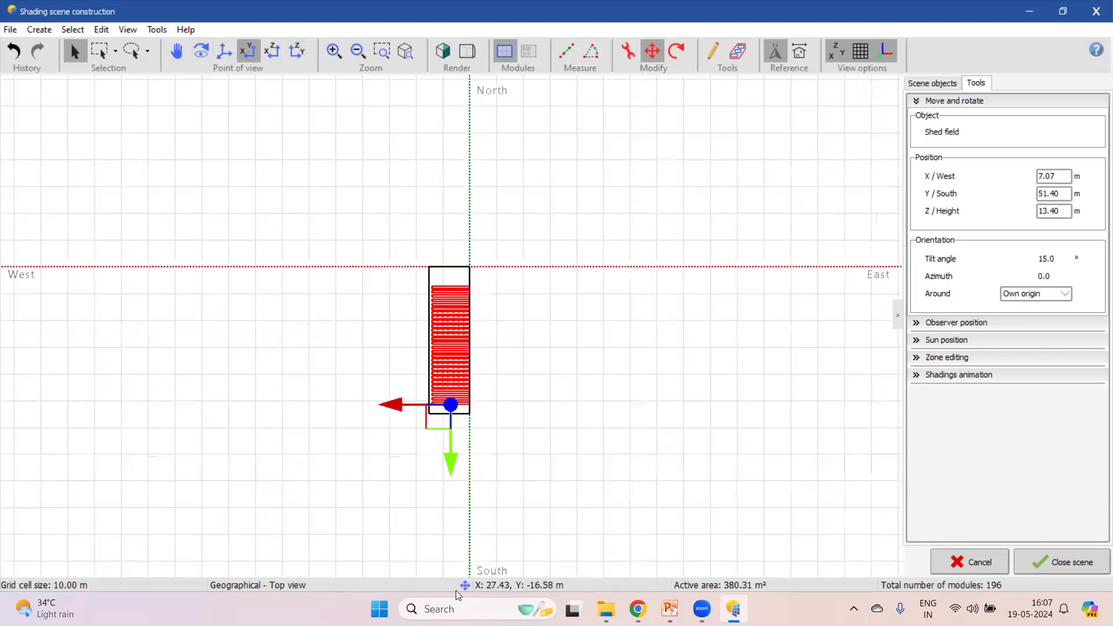
scroll(412, 447, up, 3)
scroll(412, 453, down, 3)
drag(412, 452, 413, 463)
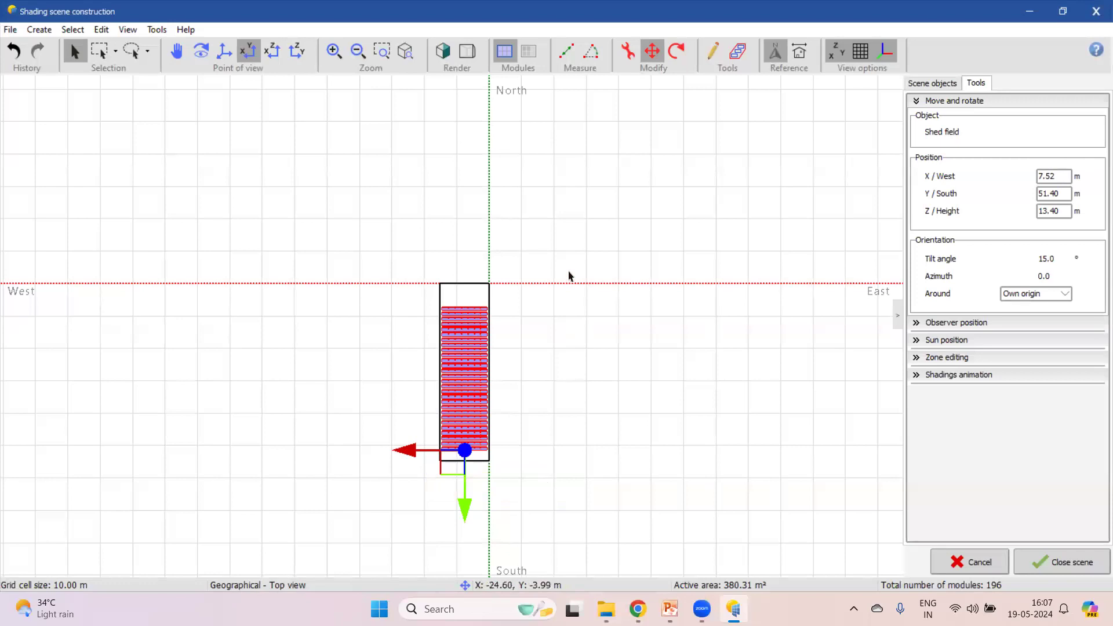
- Examine the shed field's placement within the roof edges in top, perspective and front views
scroll(569, 276, up, 3)
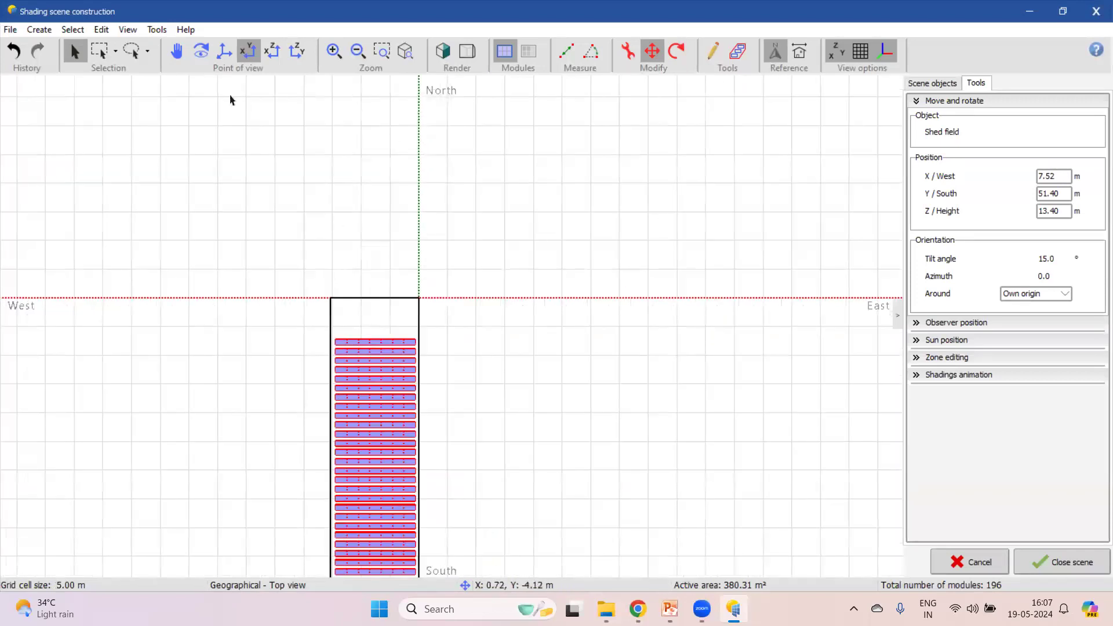
click(176, 51)
drag(454, 458, 564, 277)
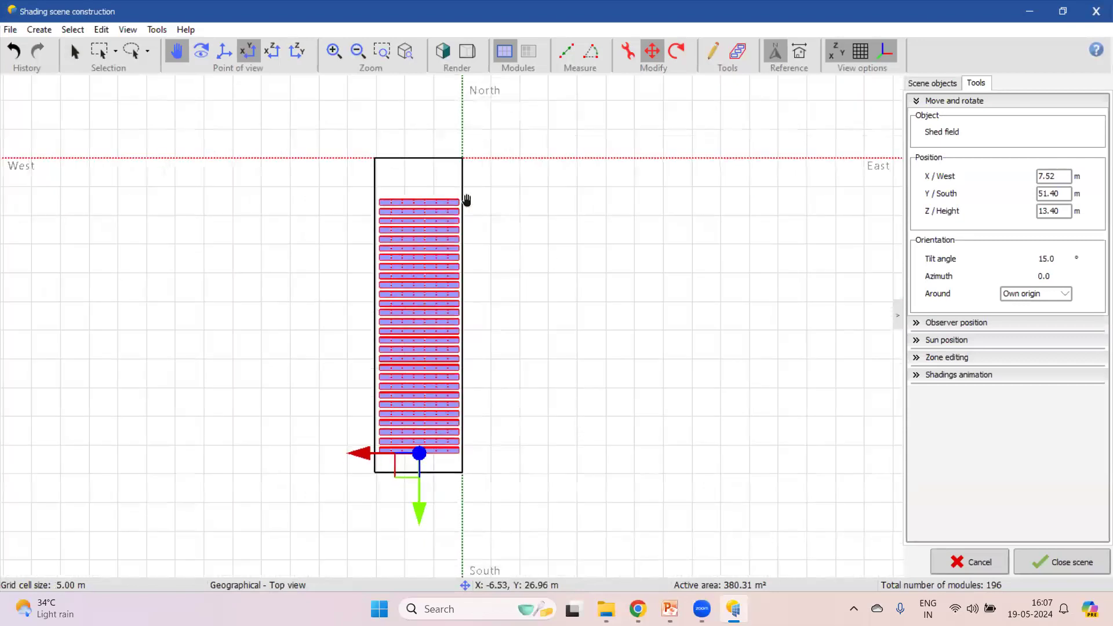
click(653, 55)
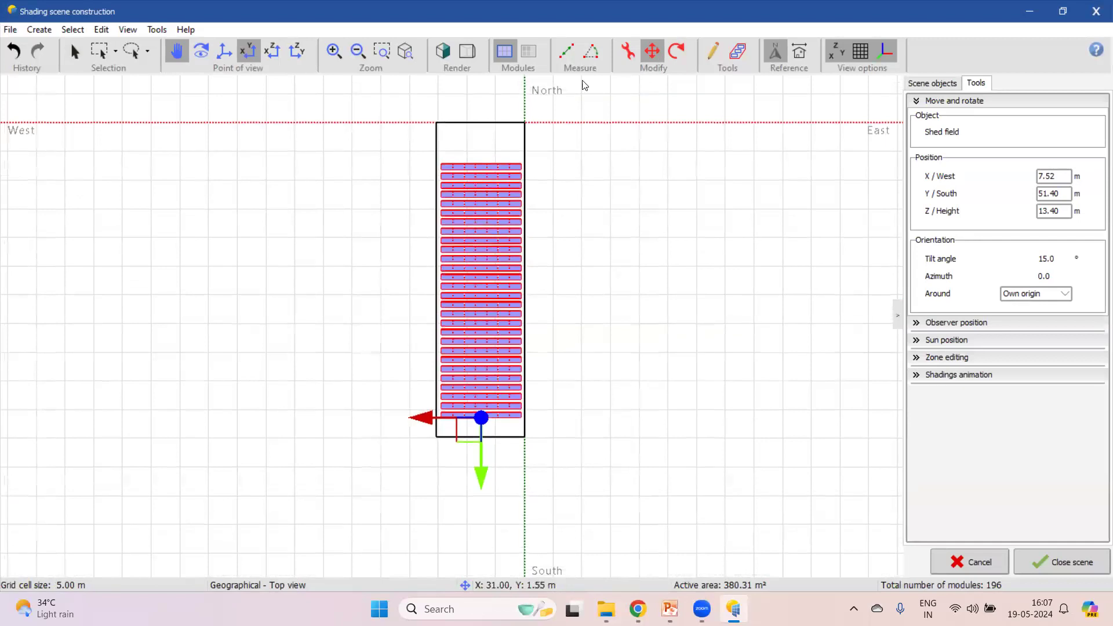
click(224, 53)
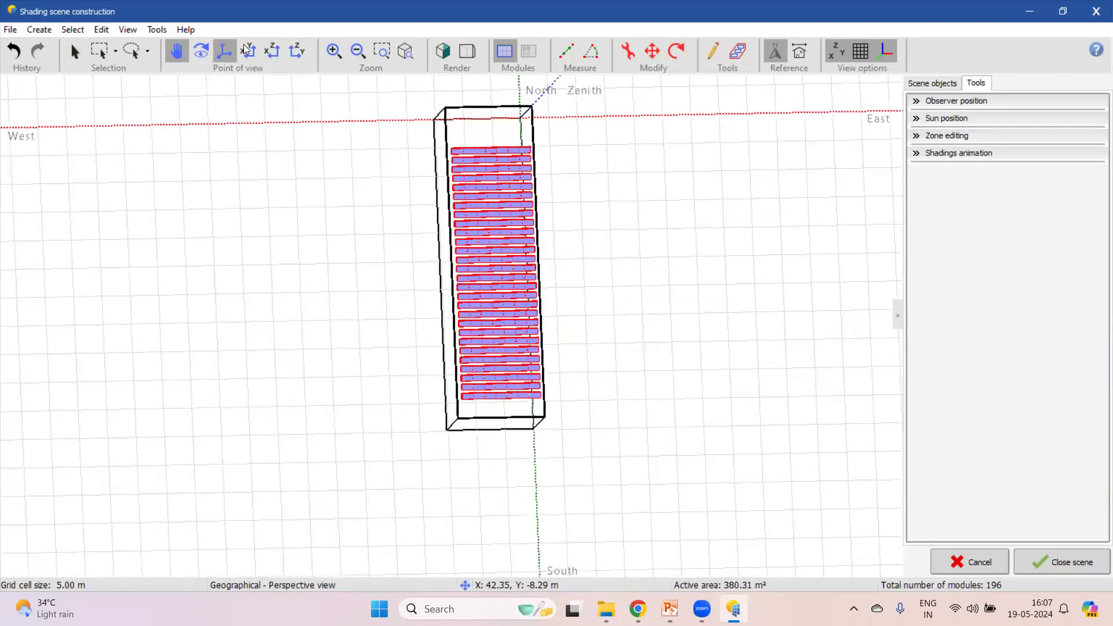
click(274, 54)
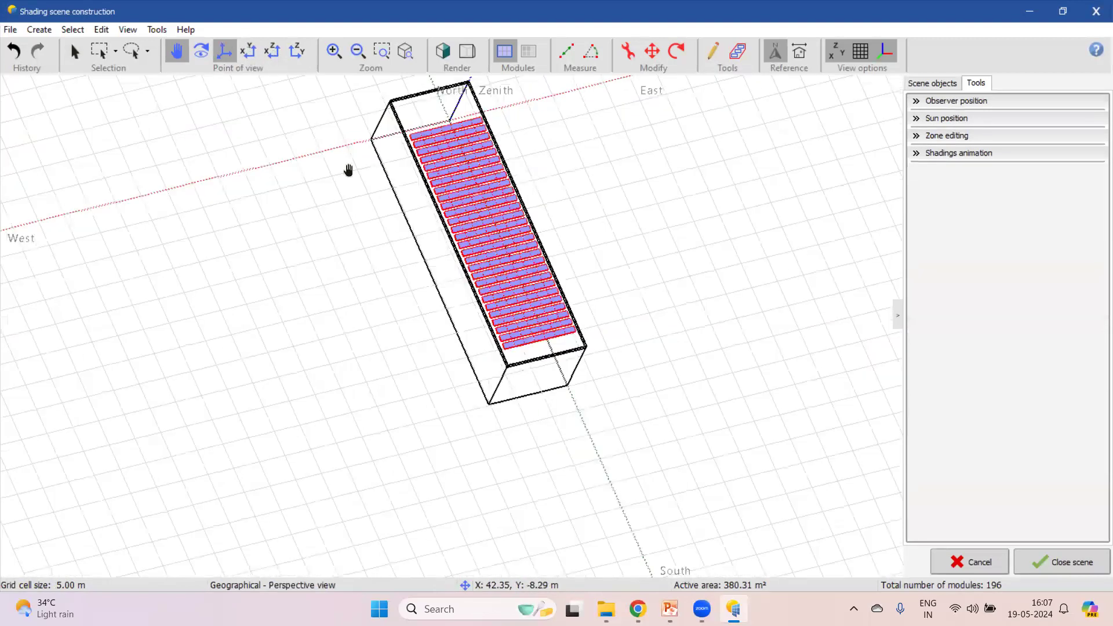
click(75, 53)
click(308, 259)
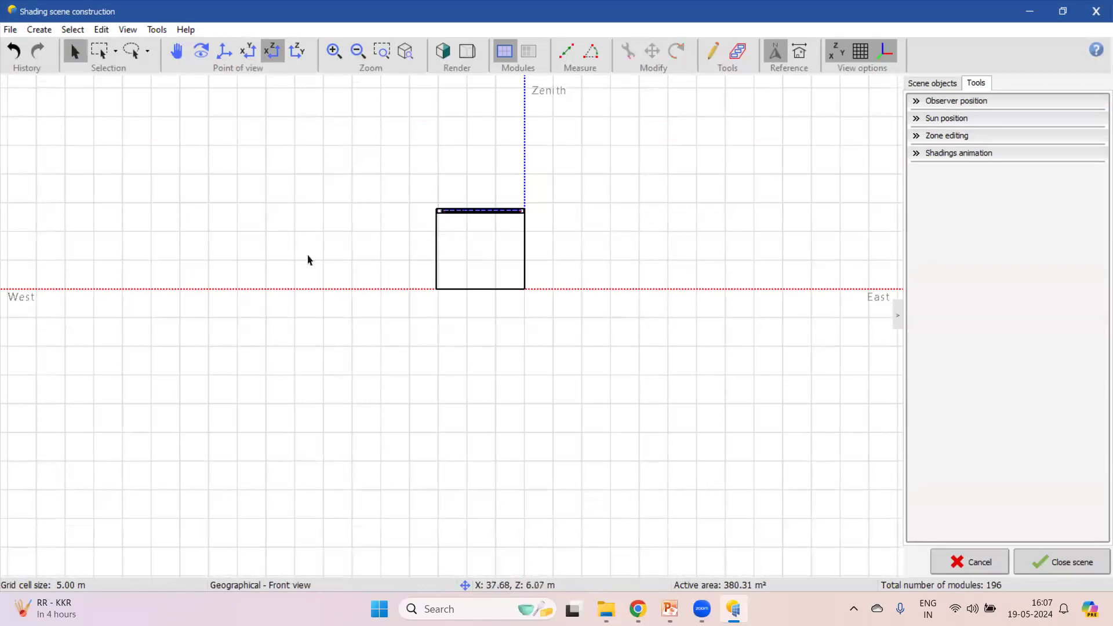
- Create a second array of tables in the scene and set its number of sheds to 1
click(292, 54)
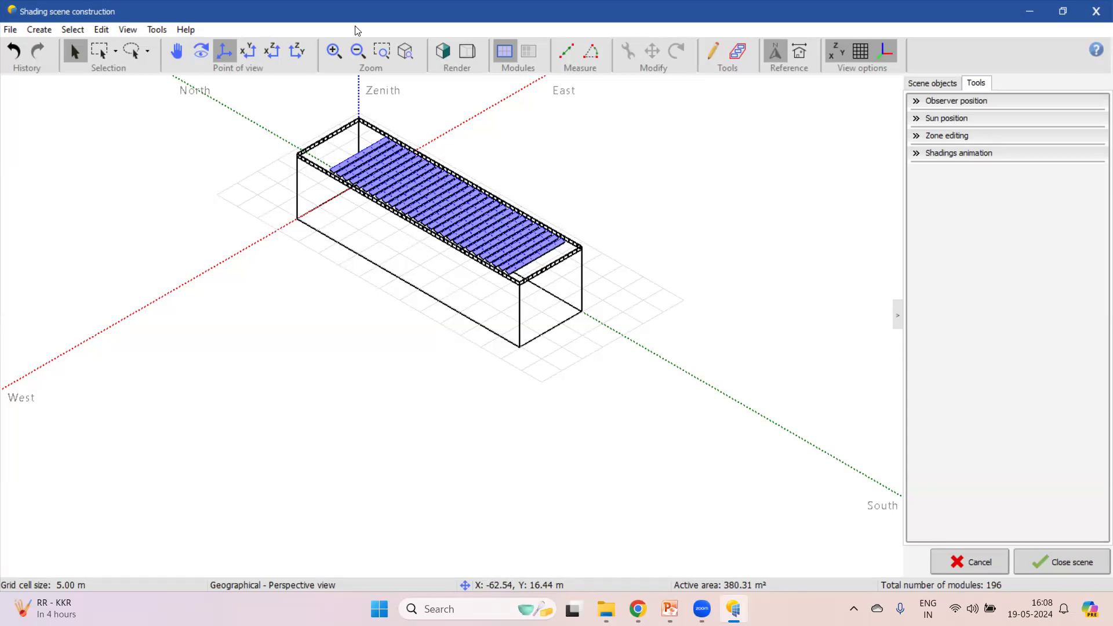
click(48, 29)
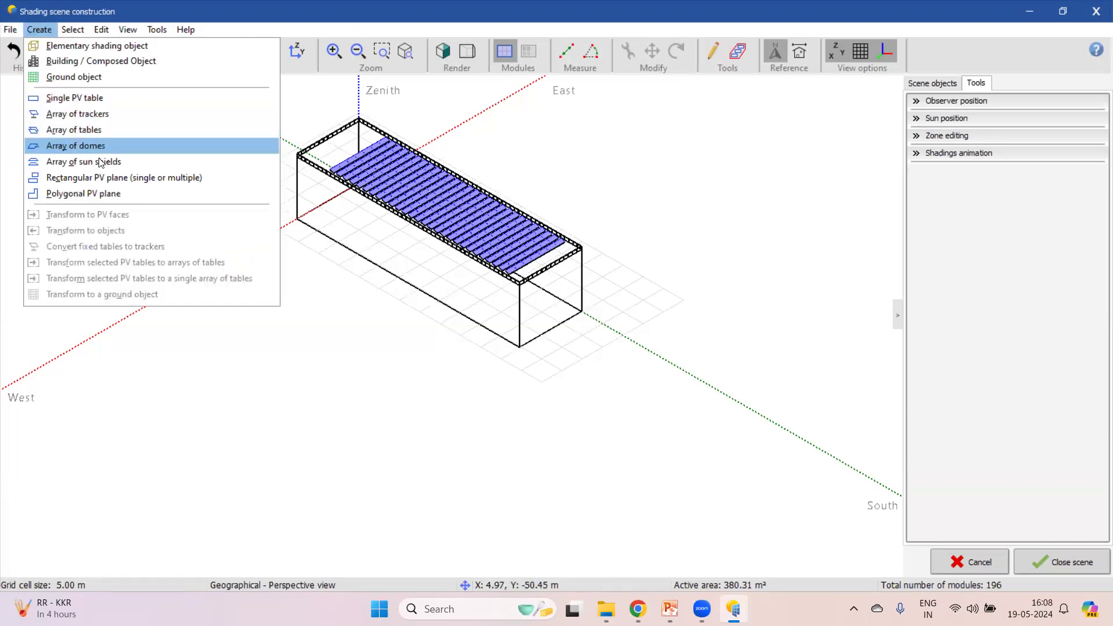
click(88, 128)
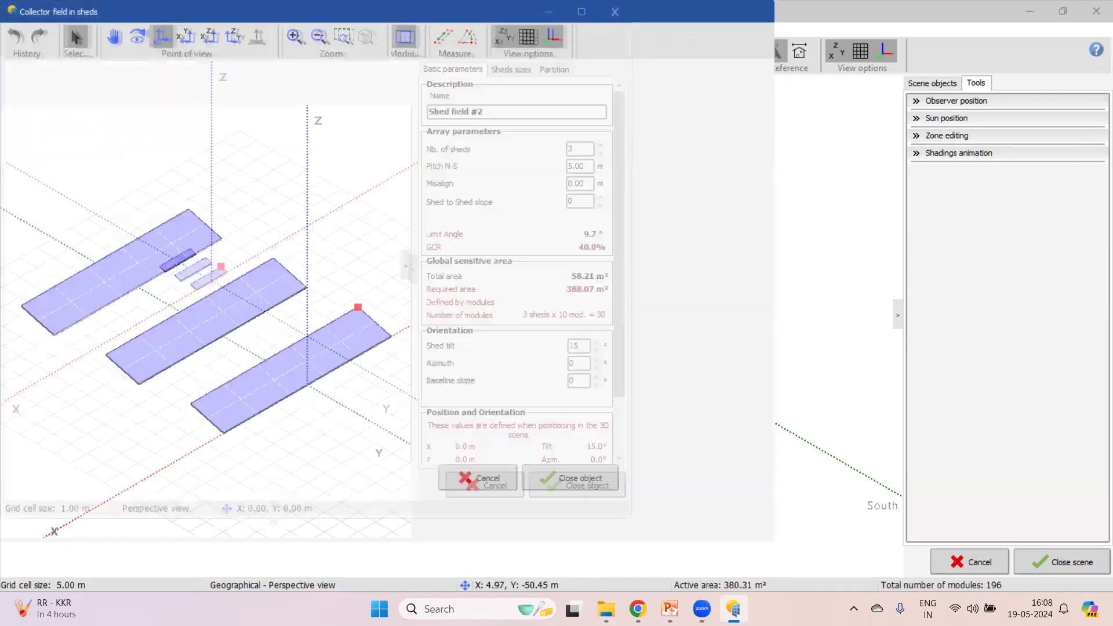
double_click(1076, 149)
text(1)
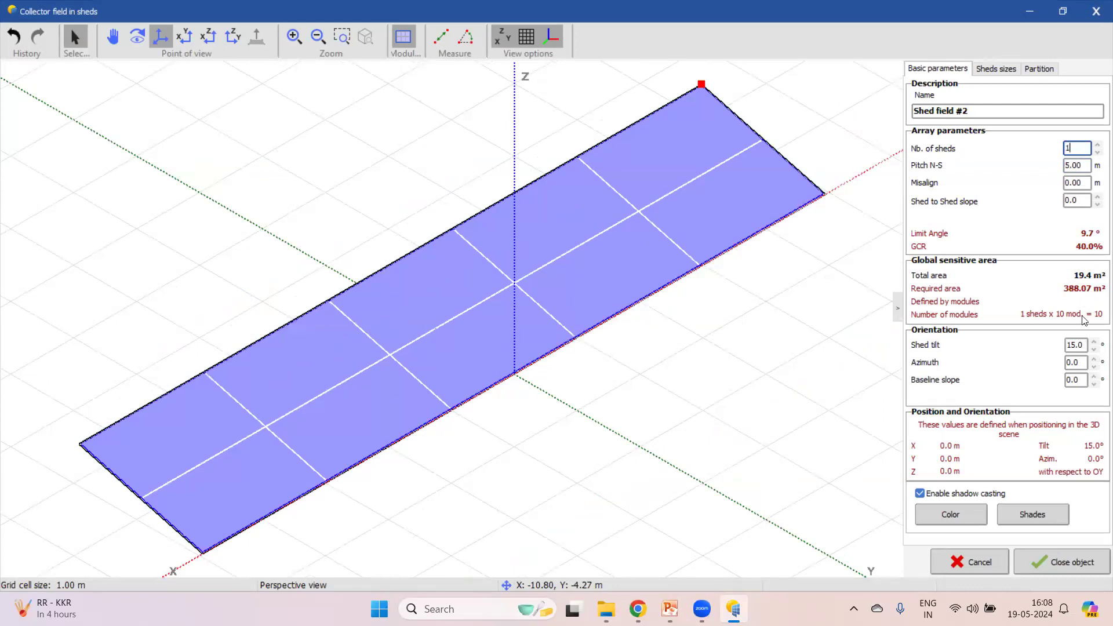
- Size the new shed to 4 modules in length and 1 module in height
click(1002, 70)
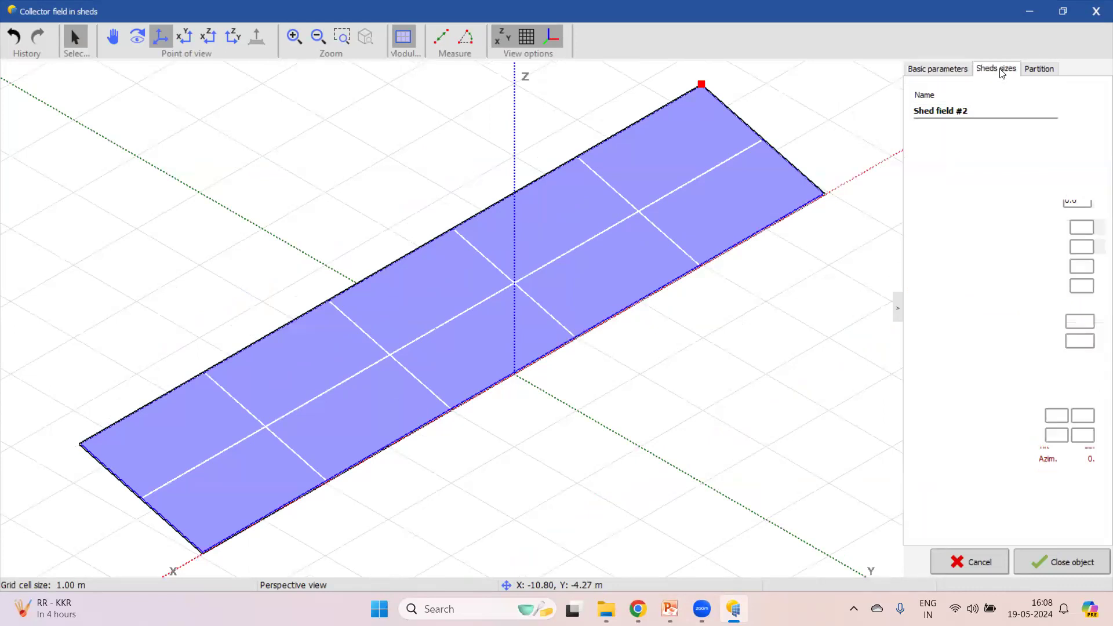
double_click(1078, 226)
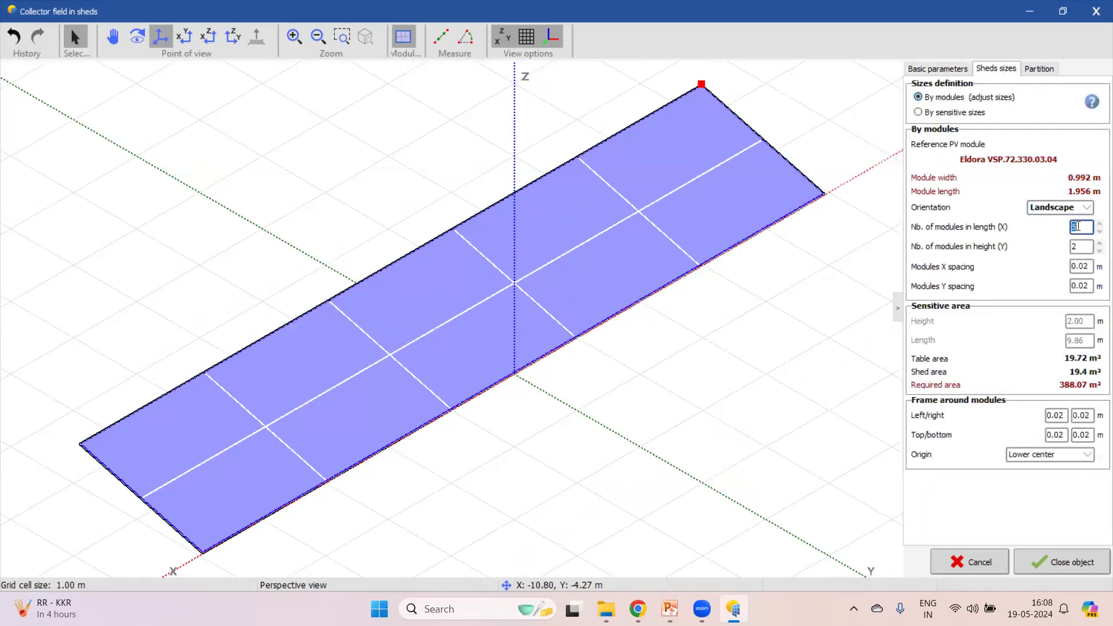
text(4)
click(1099, 251)
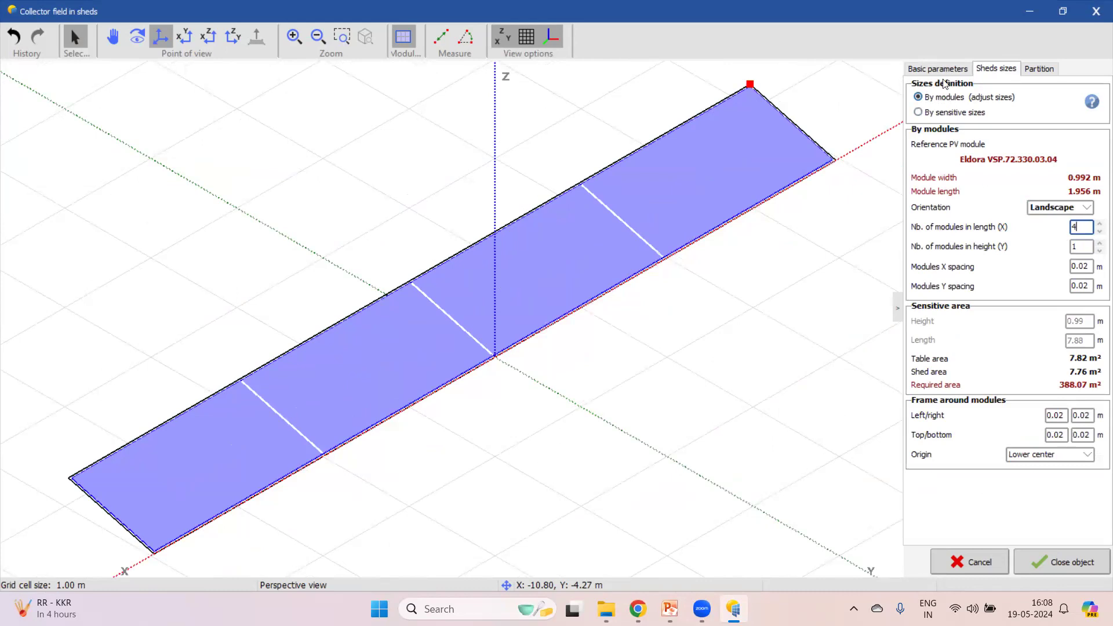
- Define the new shed's partition for all tables of same size, with 1 rectangle in height and 4 in width, and finish the object
click(1044, 70)
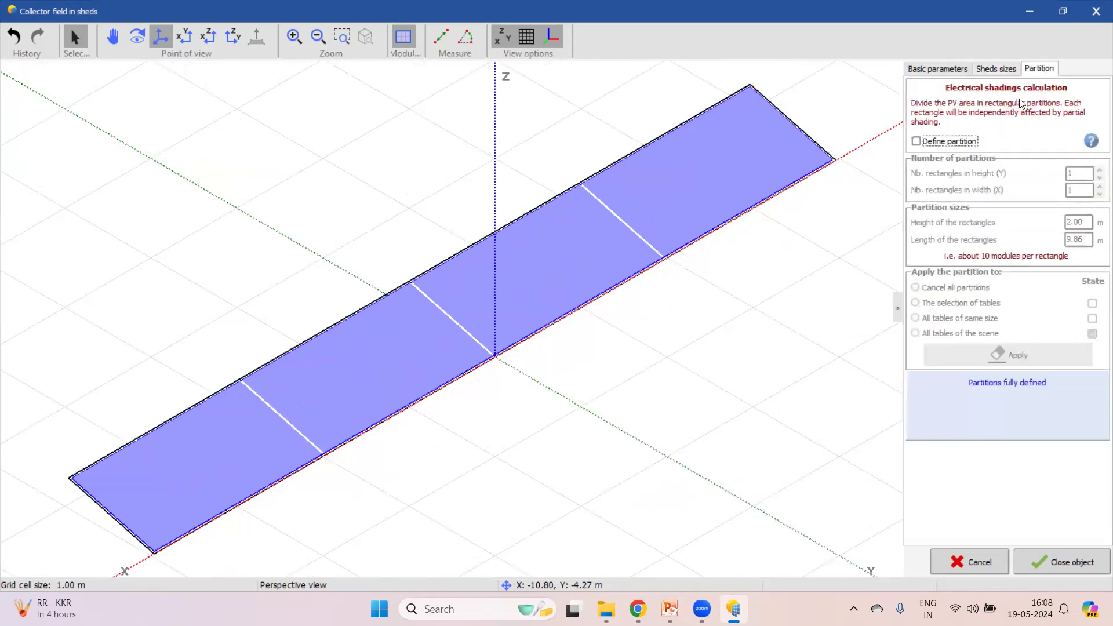
click(916, 141)
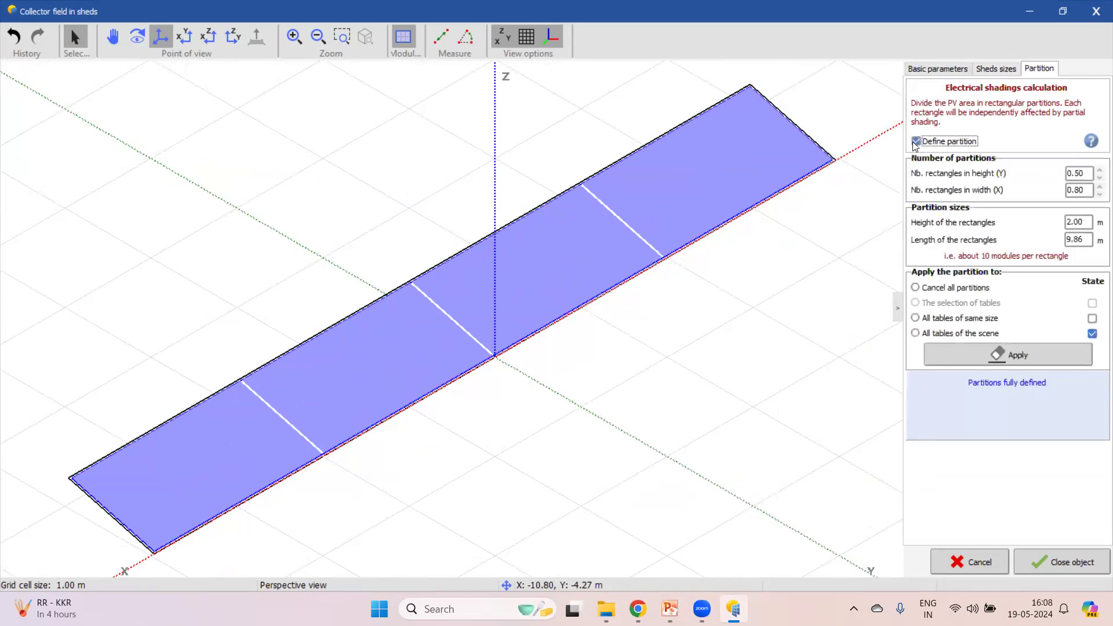
click(917, 318)
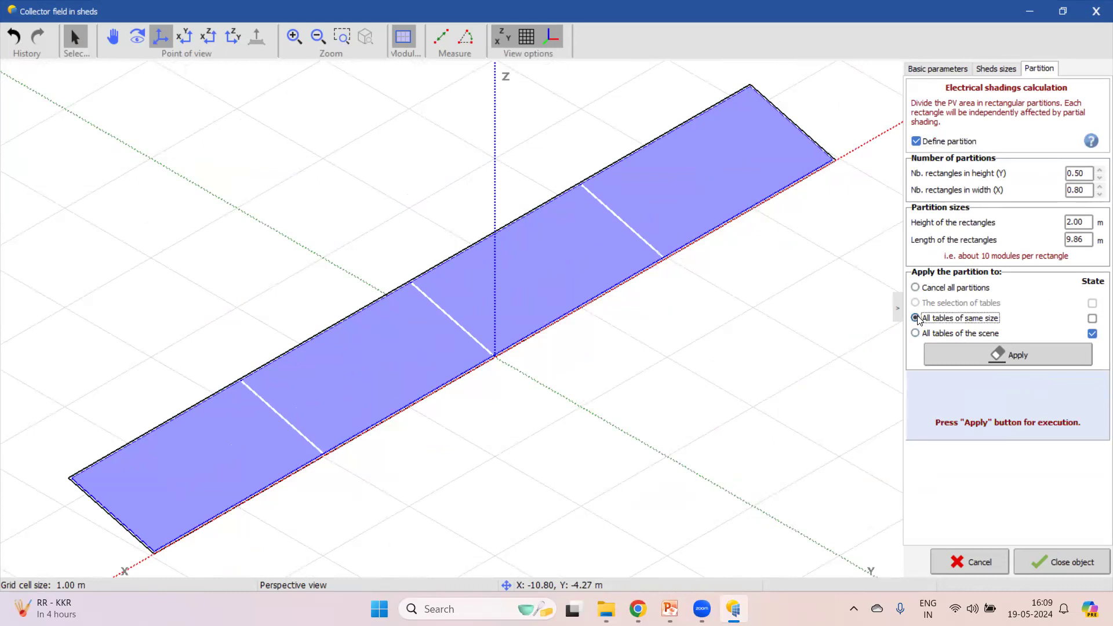
click(995, 359)
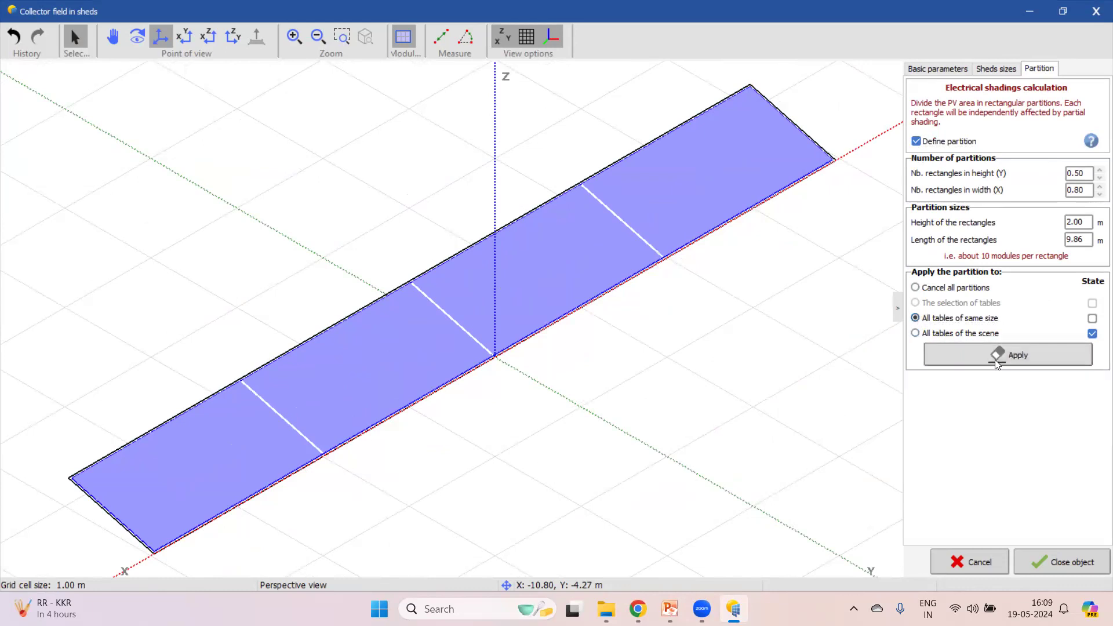
double_click(1086, 171)
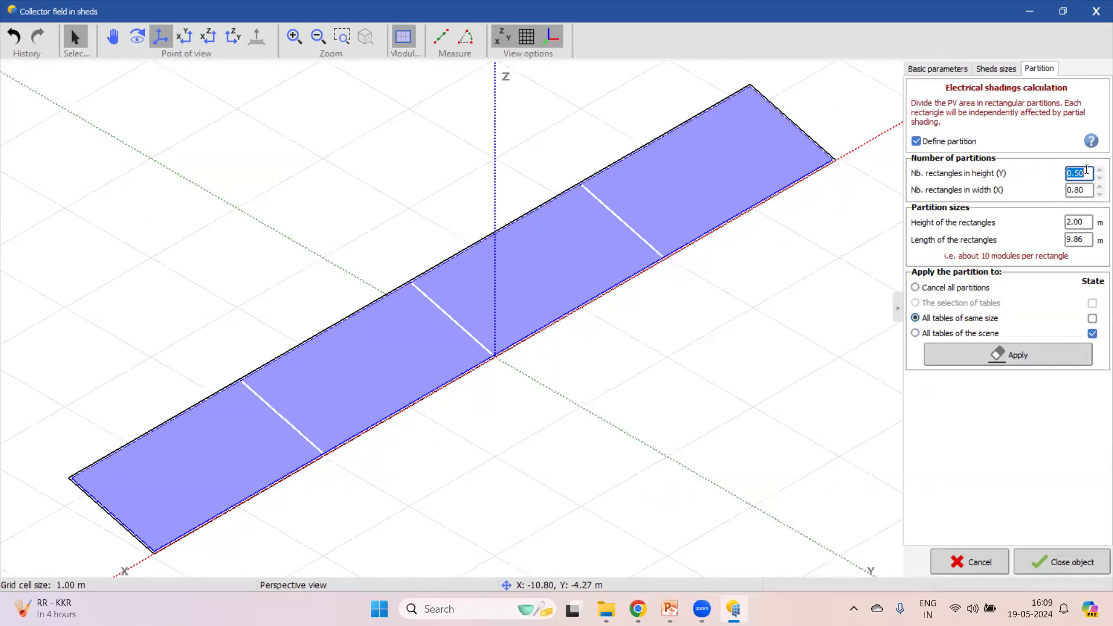
text(1)
double_click(1082, 190)
text(4)
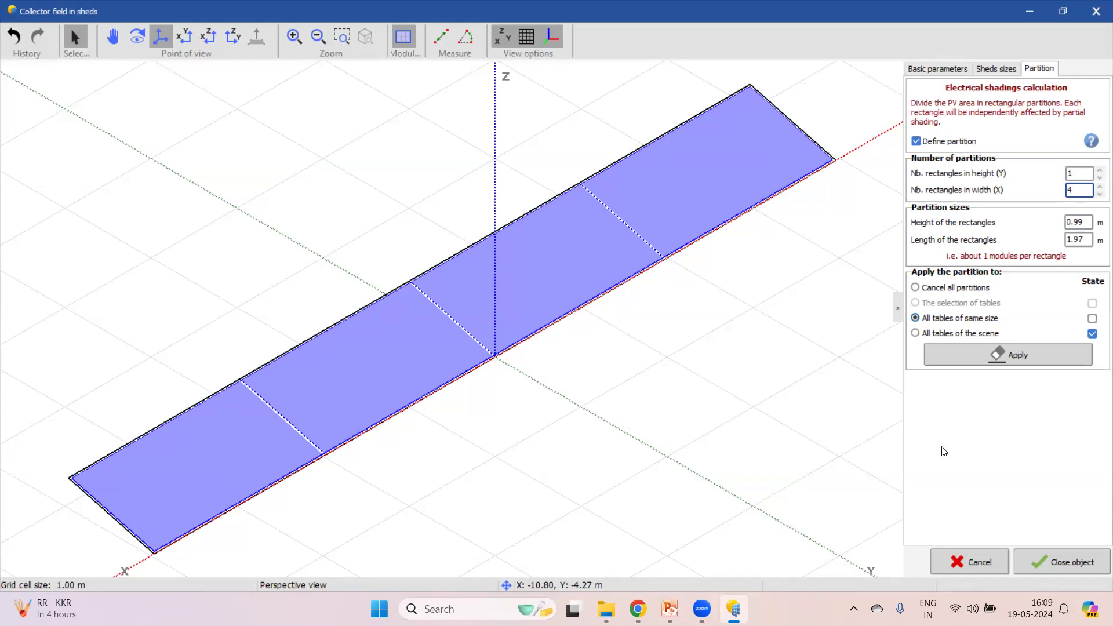
click(1053, 561)
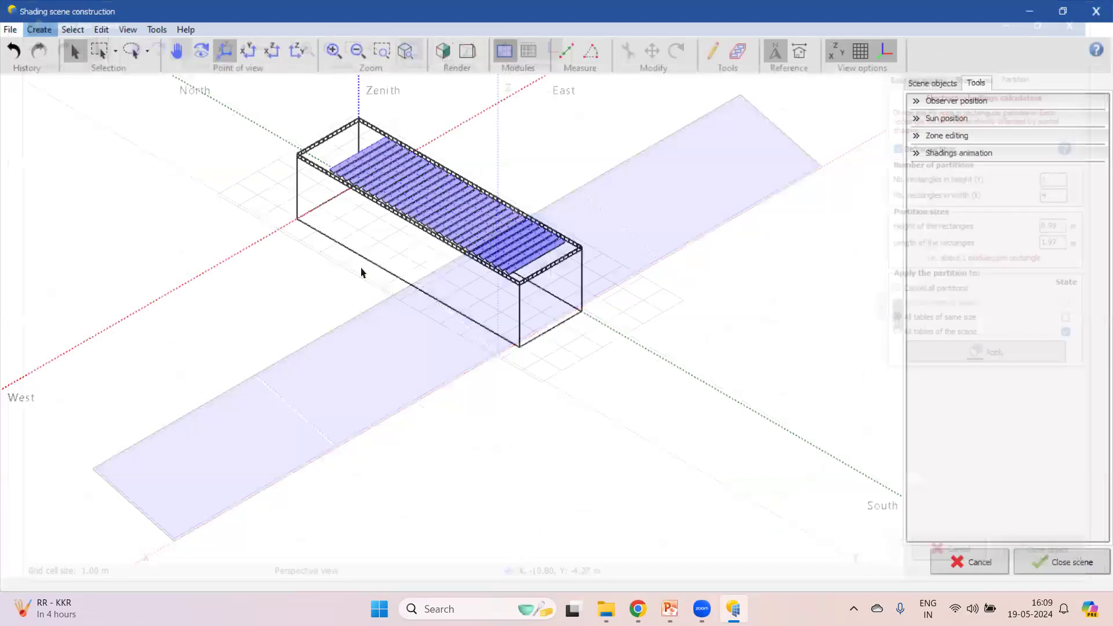
- Raise the new single-row shed field to a Z height of 13.40 m
click(652, 50)
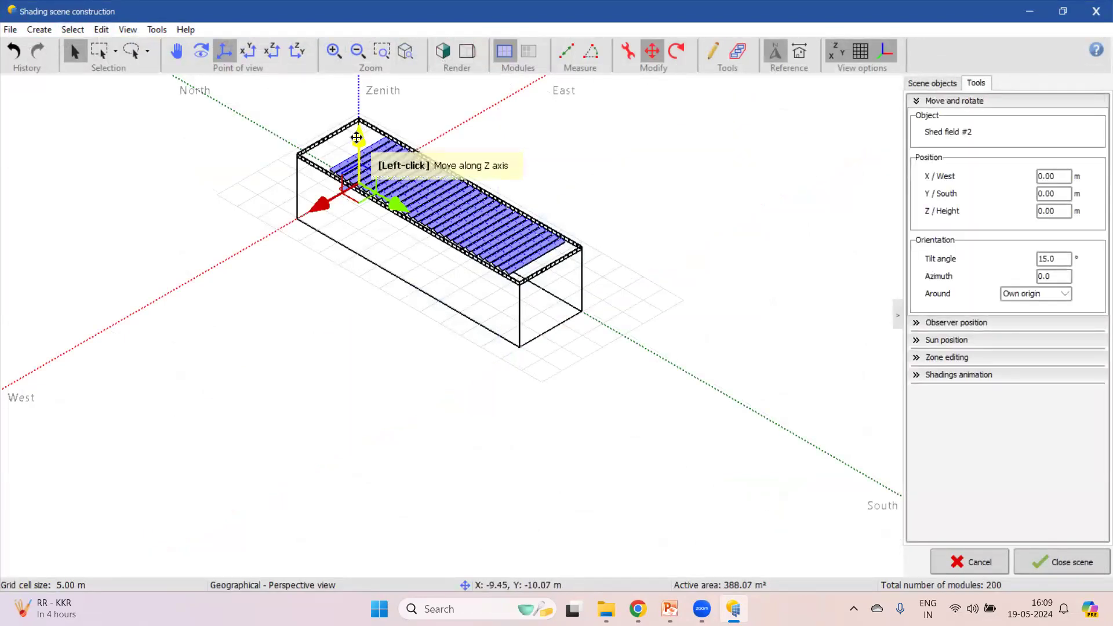
drag(356, 137, 356, 93)
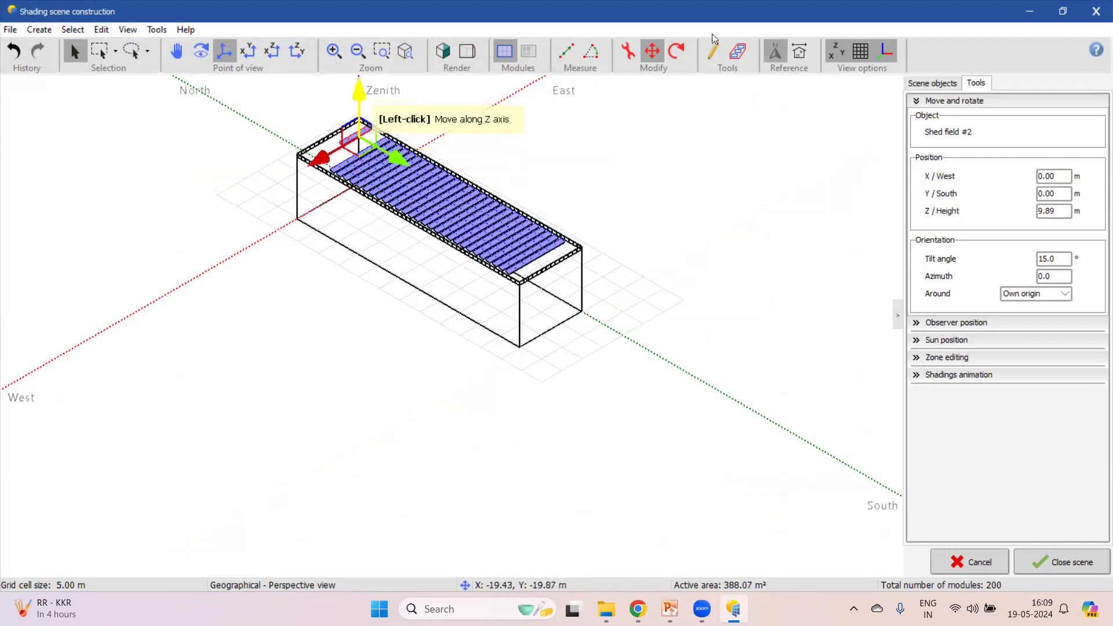
click(1060, 214)
double_click(1061, 212)
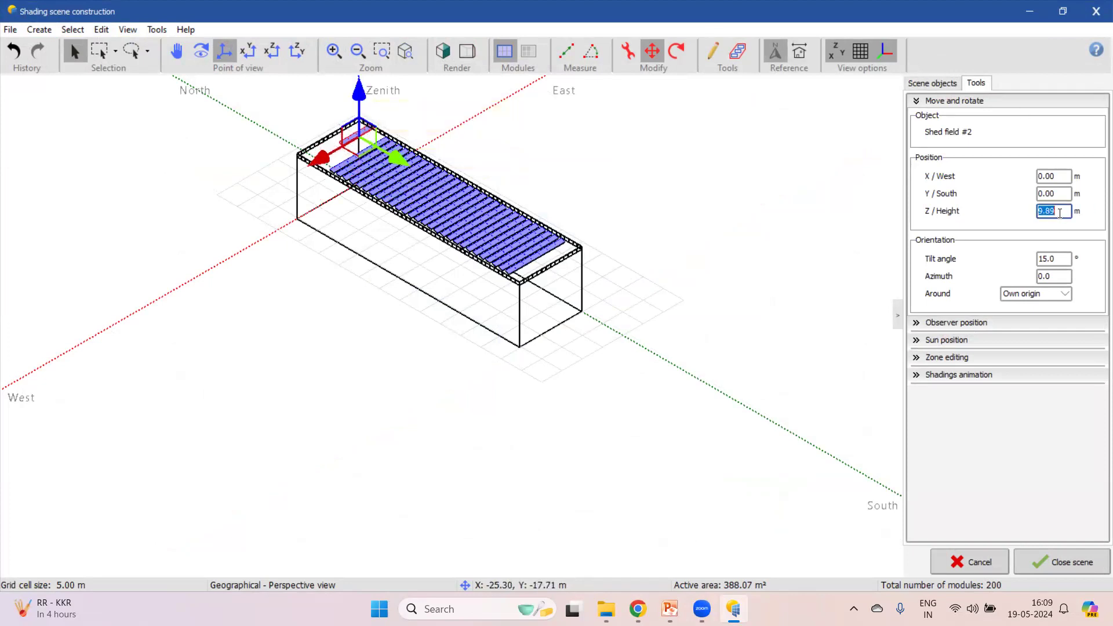
text(13.4)
key(Return)
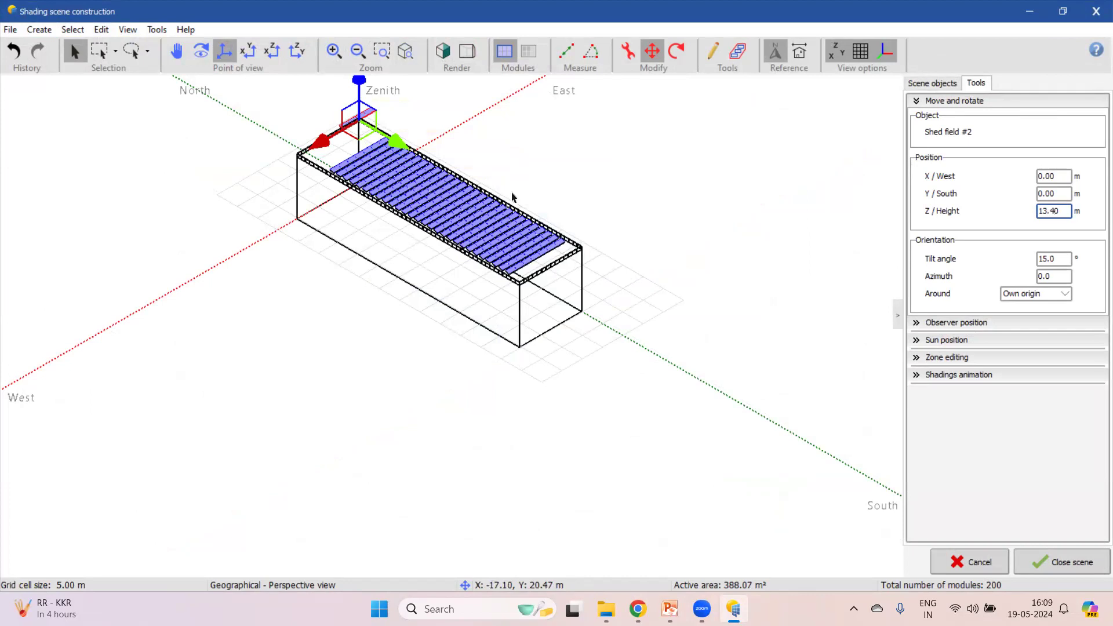
- Move the single-row shed field onto the roof just north of the main array, at about X 7.60 m and Y 6.33 m
drag(320, 145, 290, 164)
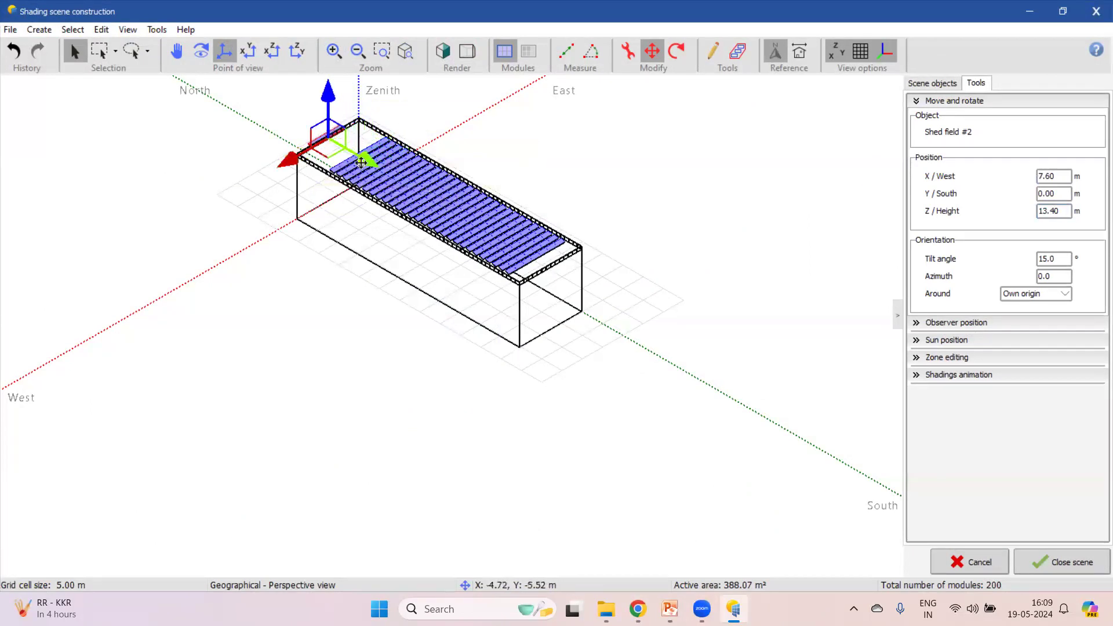
drag(359, 166, 390, 180)
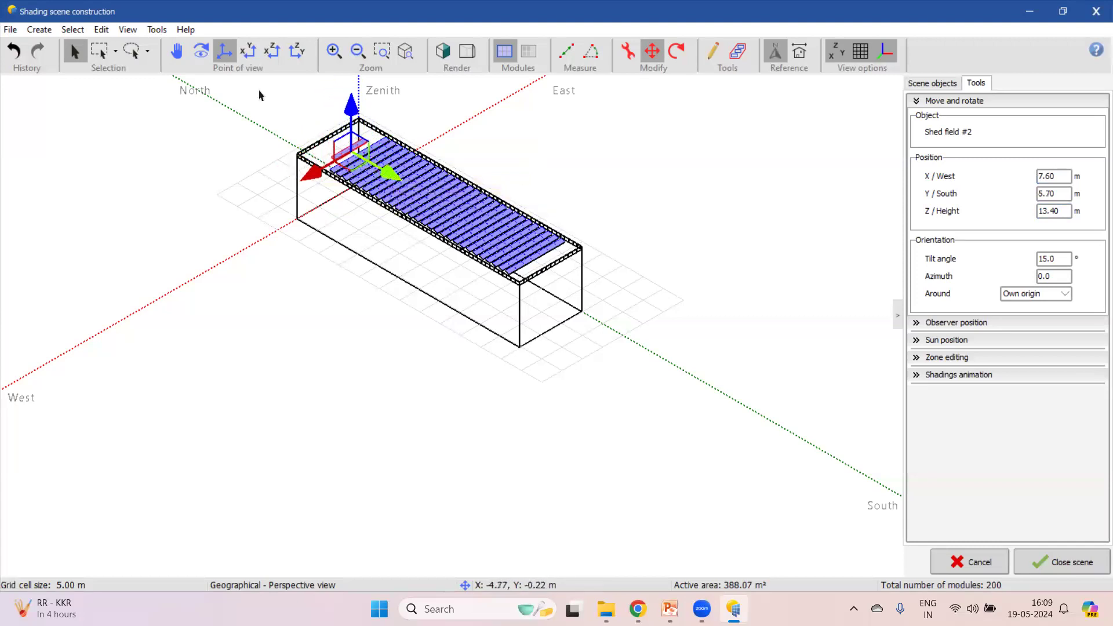
click(251, 57)
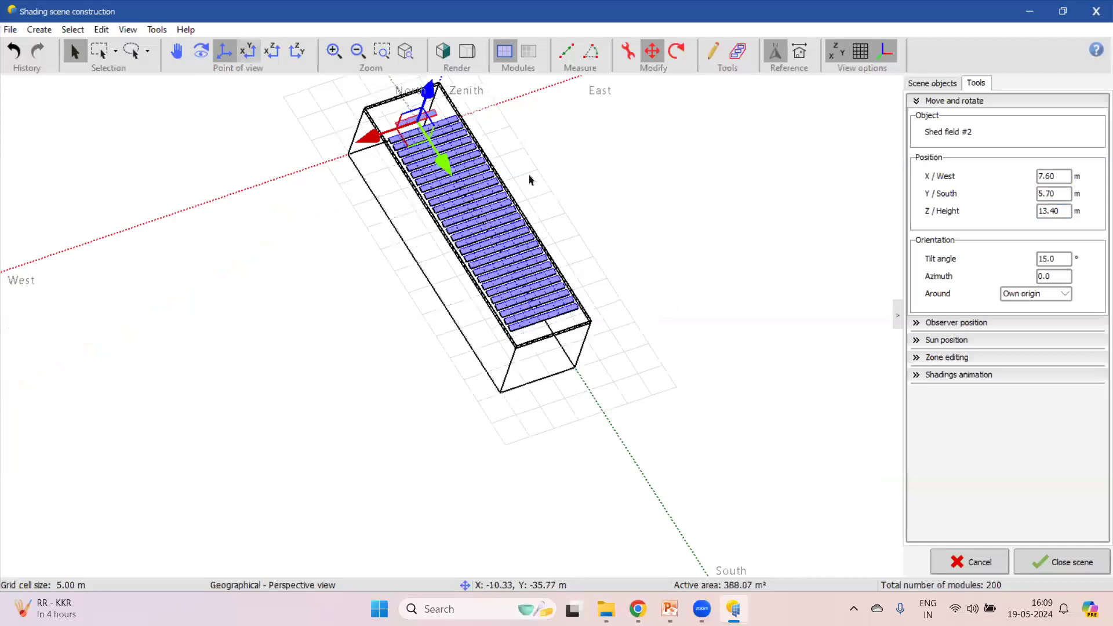
drag(479, 211, 479, 214)
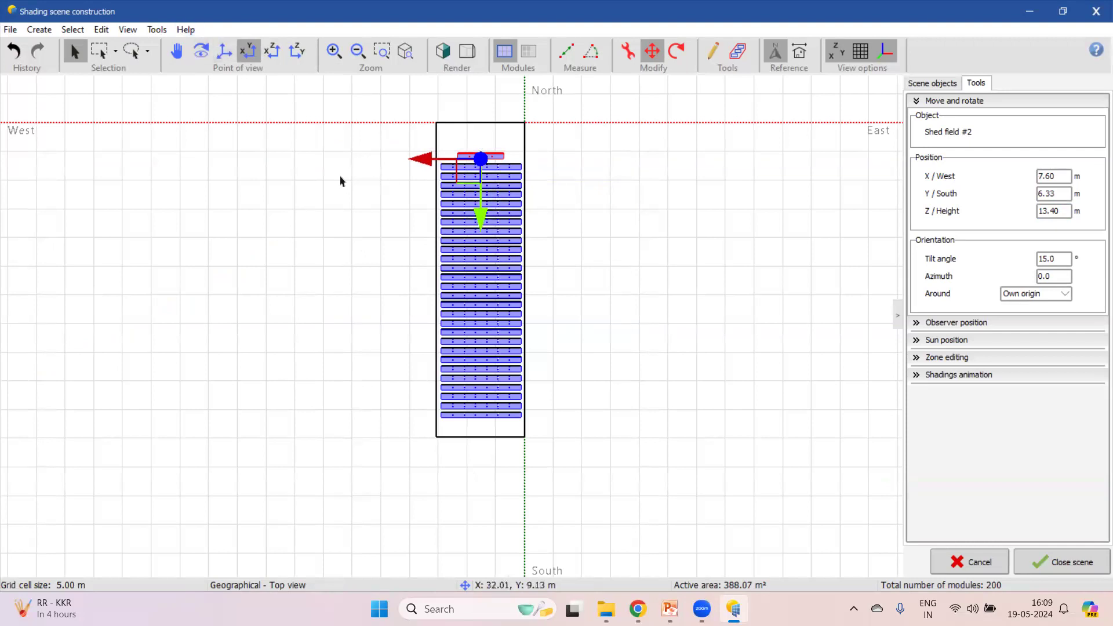
click(652, 55)
click(321, 284)
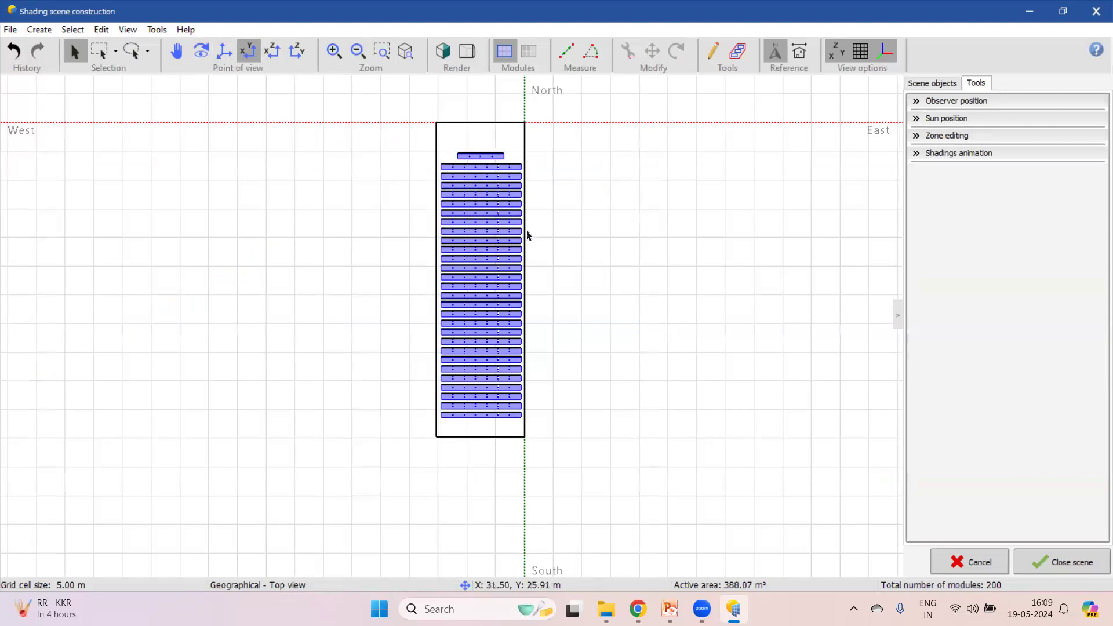
- Examine both shed fields on the building's roof in perspective view from near and far
click(222, 53)
drag(399, 247, 445, 275)
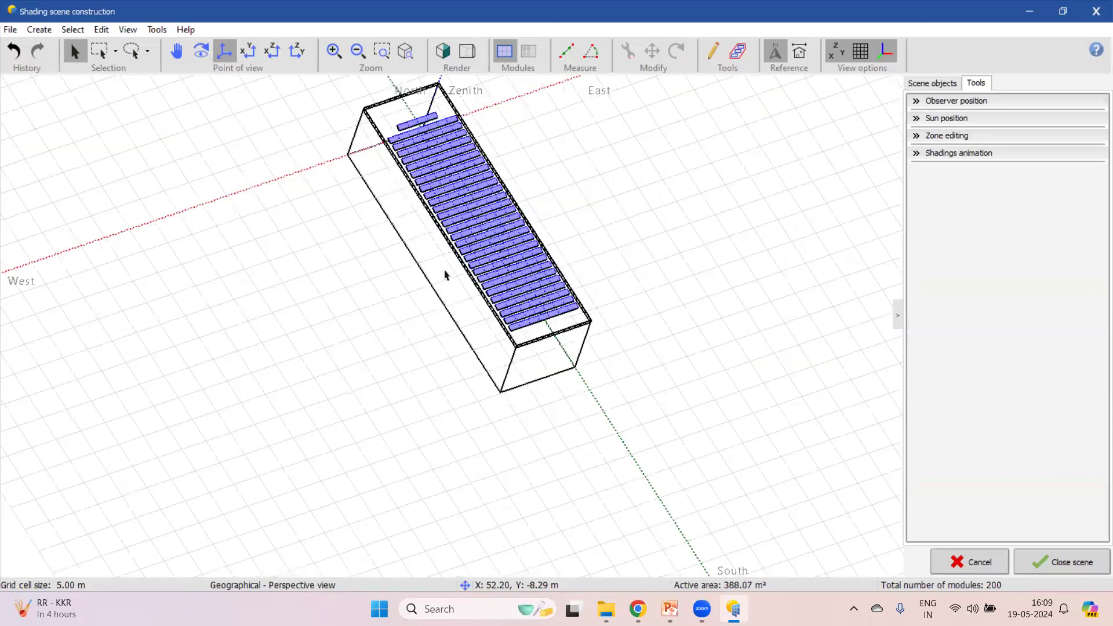
scroll(718, 583, up, 3)
scroll(725, 526, down, 5)
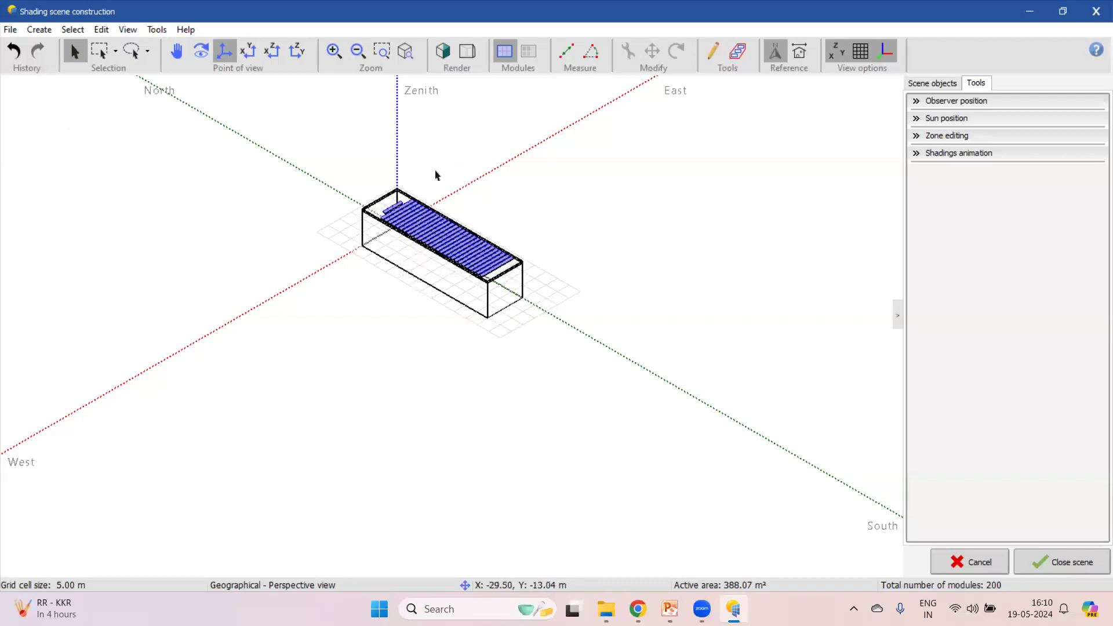
scroll(436, 175, up, 3)
scroll(436, 175, up, 1)
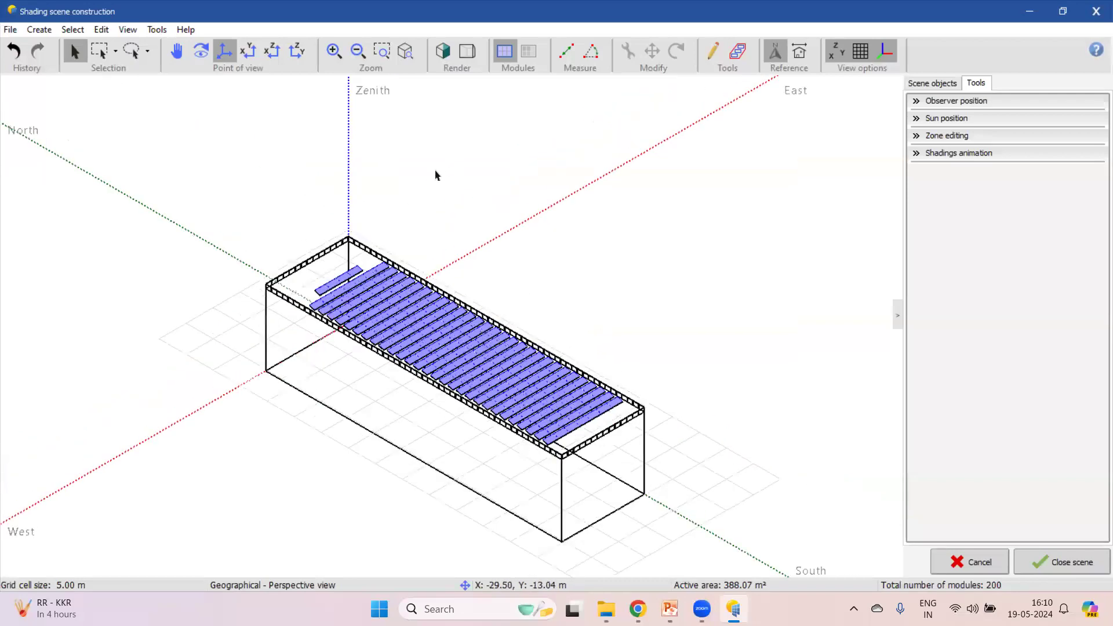
scroll(436, 175, down, 5)
scroll(436, 175, up, 2)
scroll(436, 175, down, 2)
scroll(436, 175, down, 2)
scroll(436, 175, up, 1)
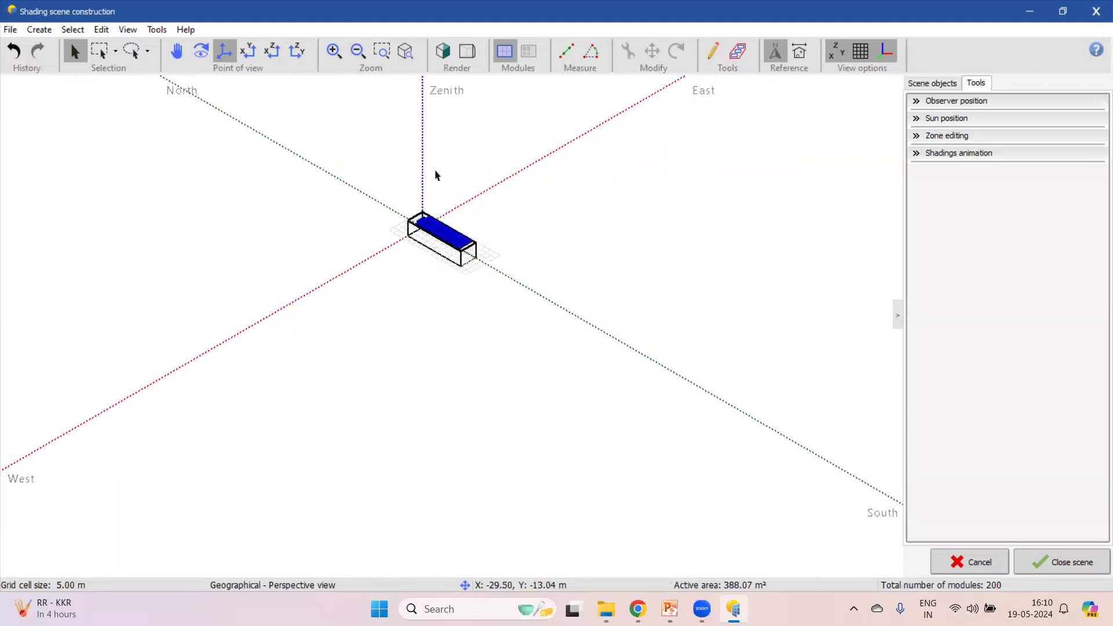
scroll(437, 174, up, 5)
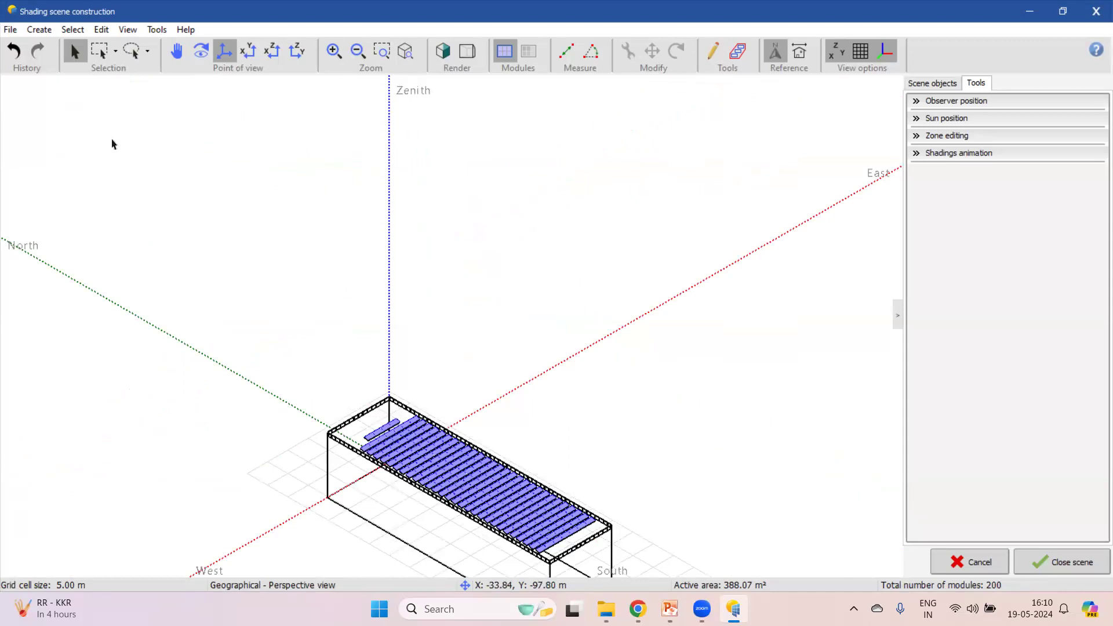
click(44, 31)
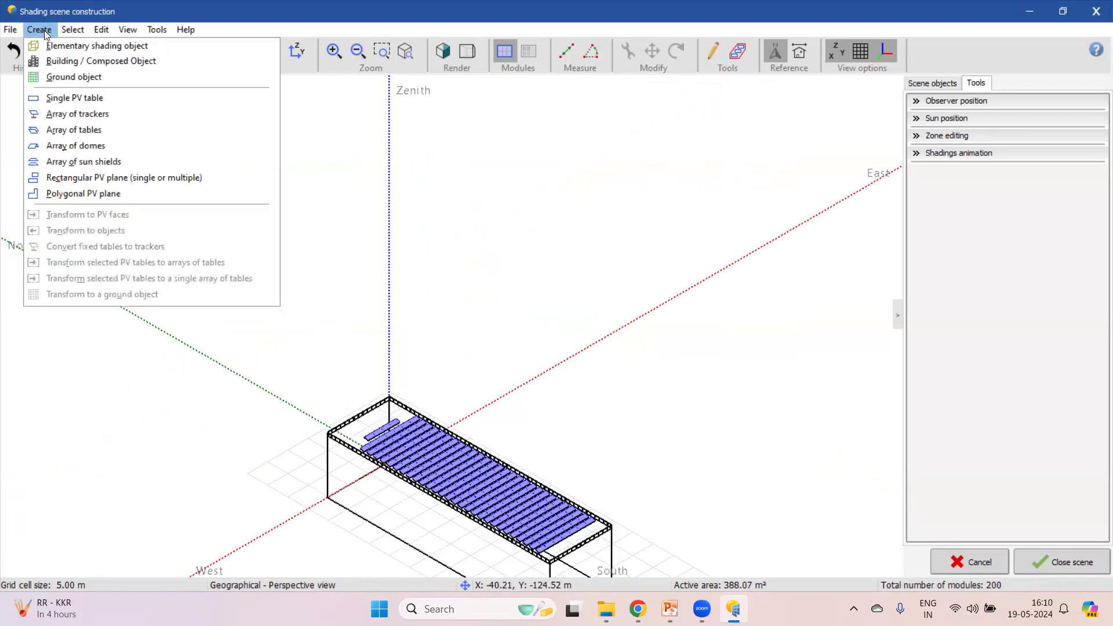
click(83, 47)
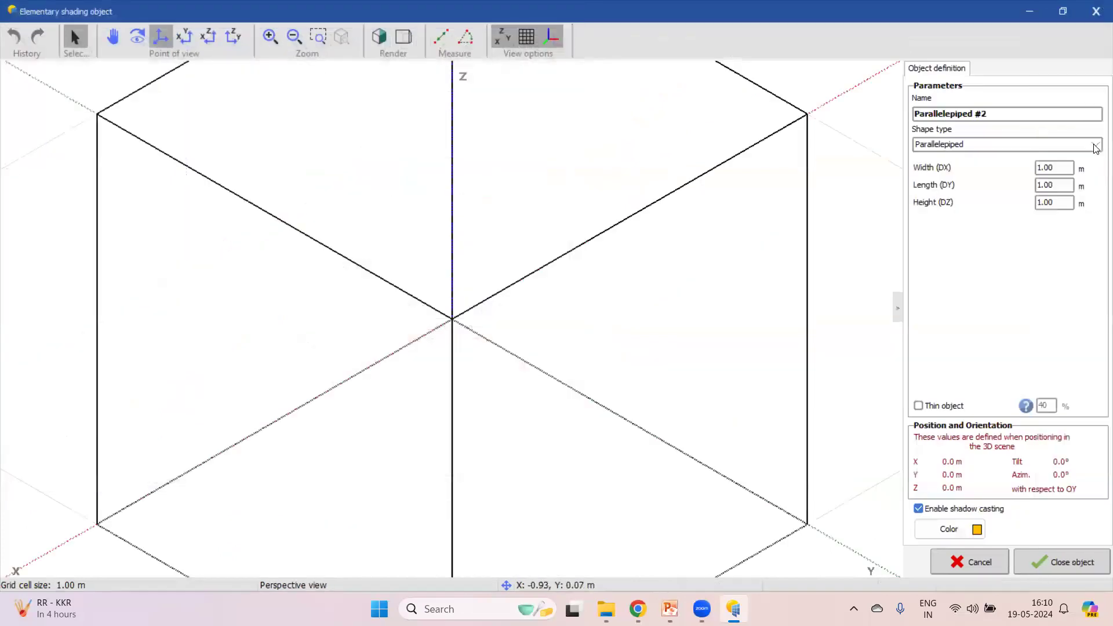
click(1094, 145)
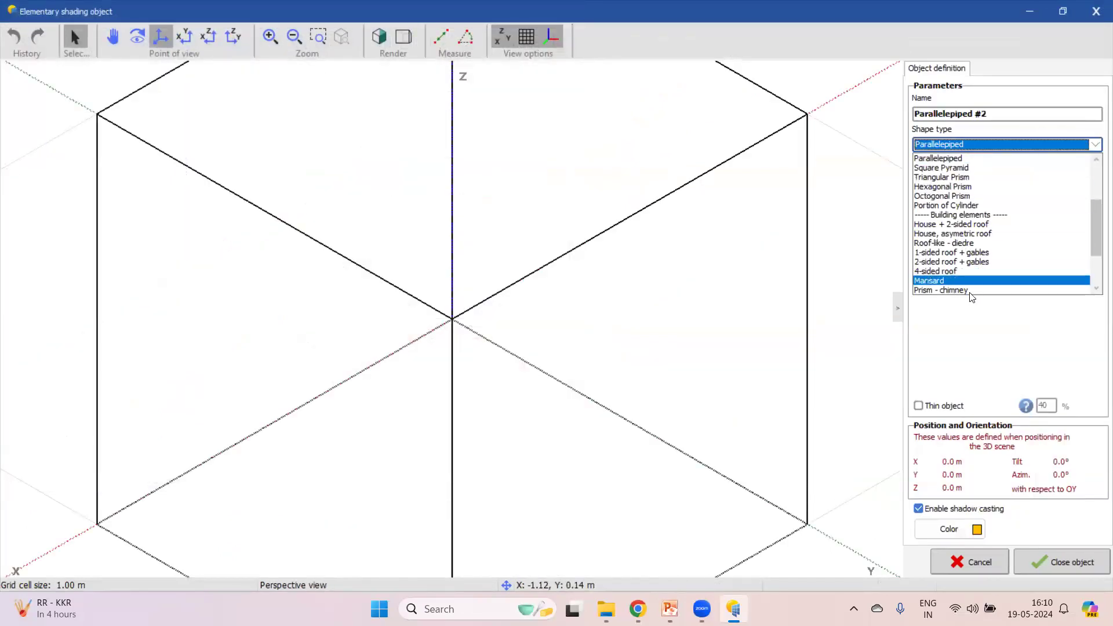
click(1096, 14)
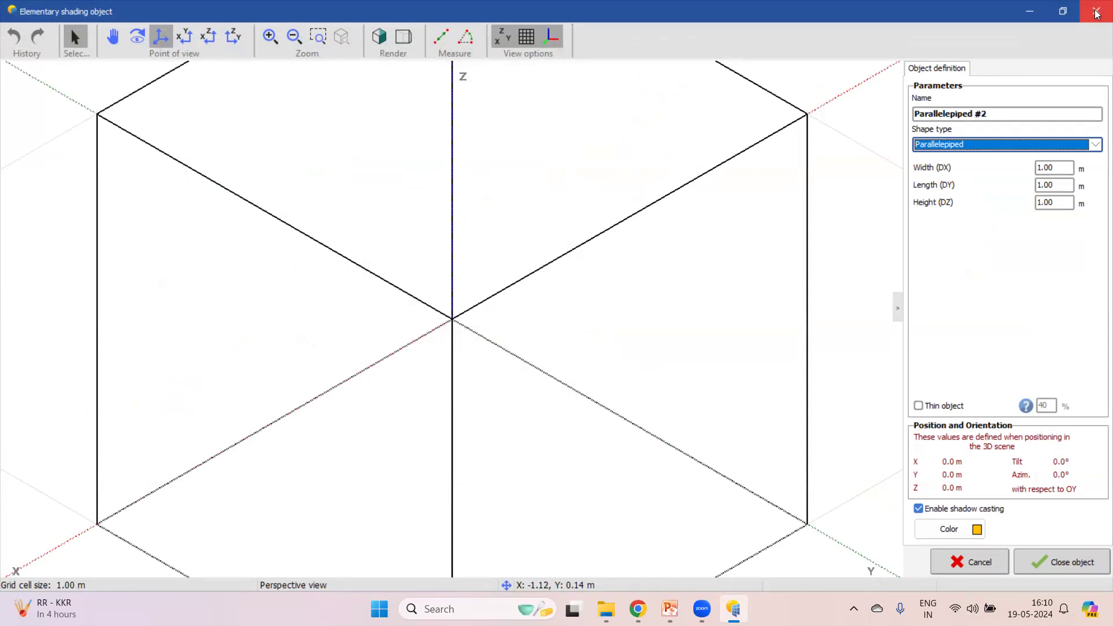
click(1097, 14)
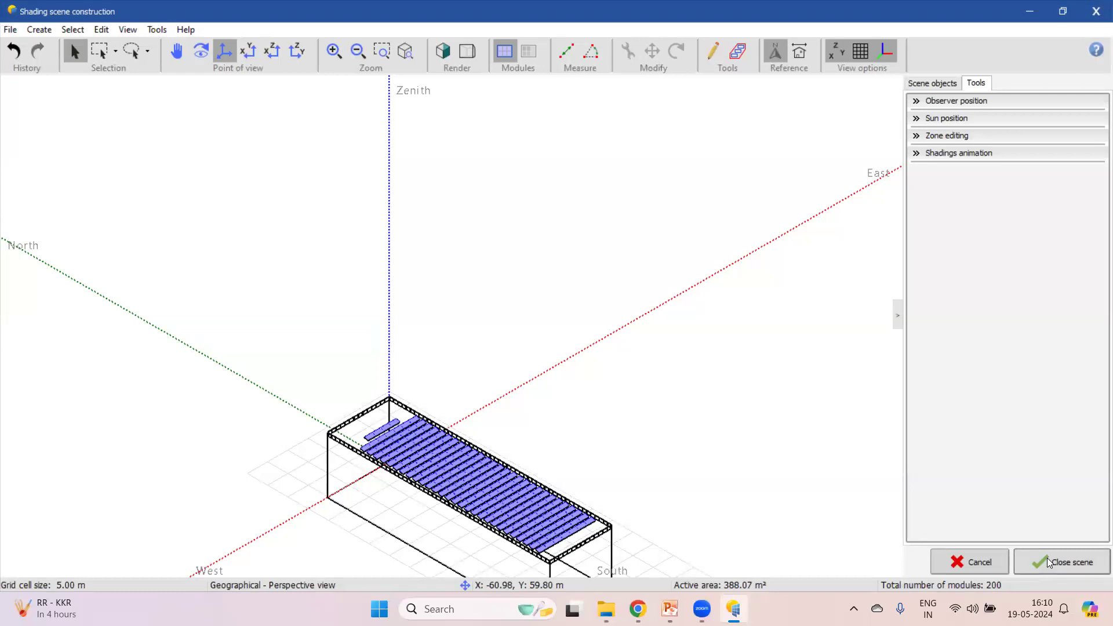
- Finish the 3D shading scene and compute its shading factor table
click(1049, 561)
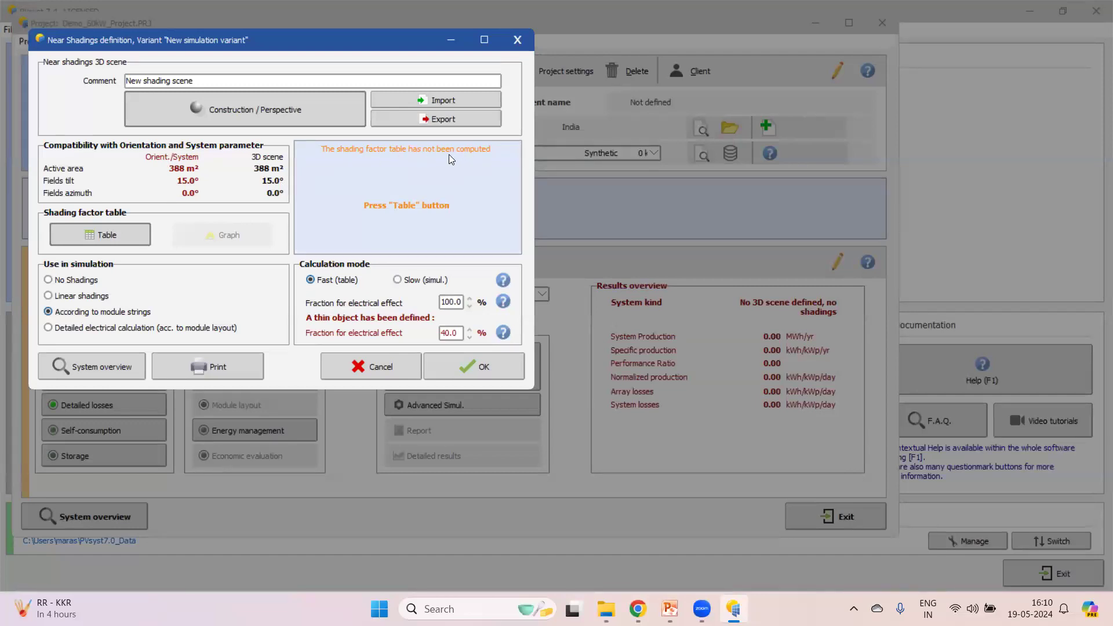
click(107, 236)
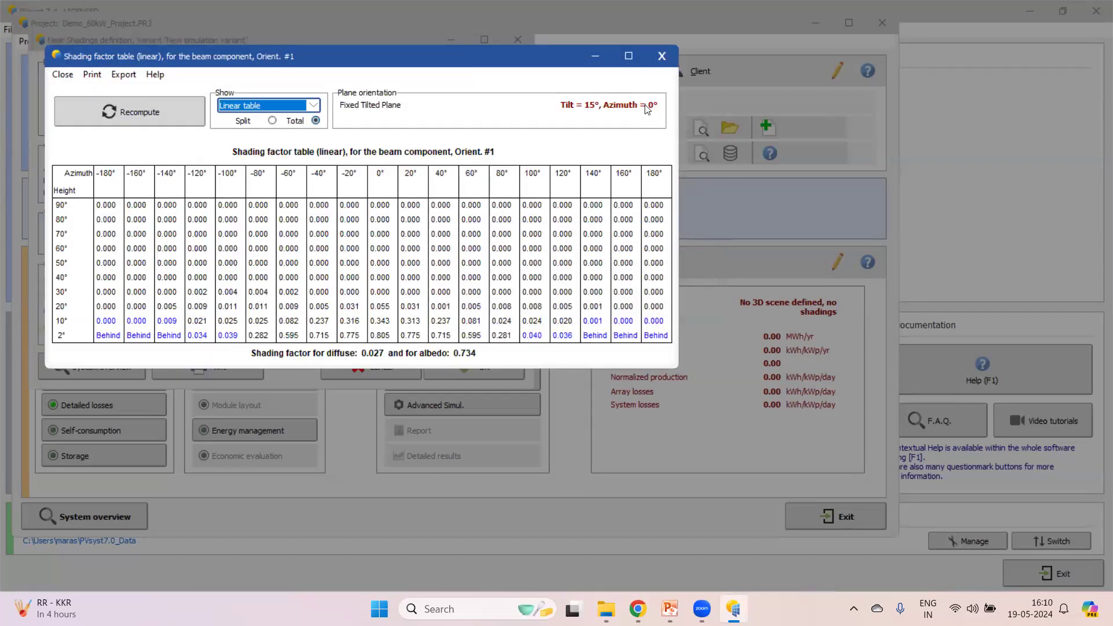
- Reopen the 3D shading scene and run the shadings animation for 21-12-2023 with a step duration of 15 minutes
click(662, 57)
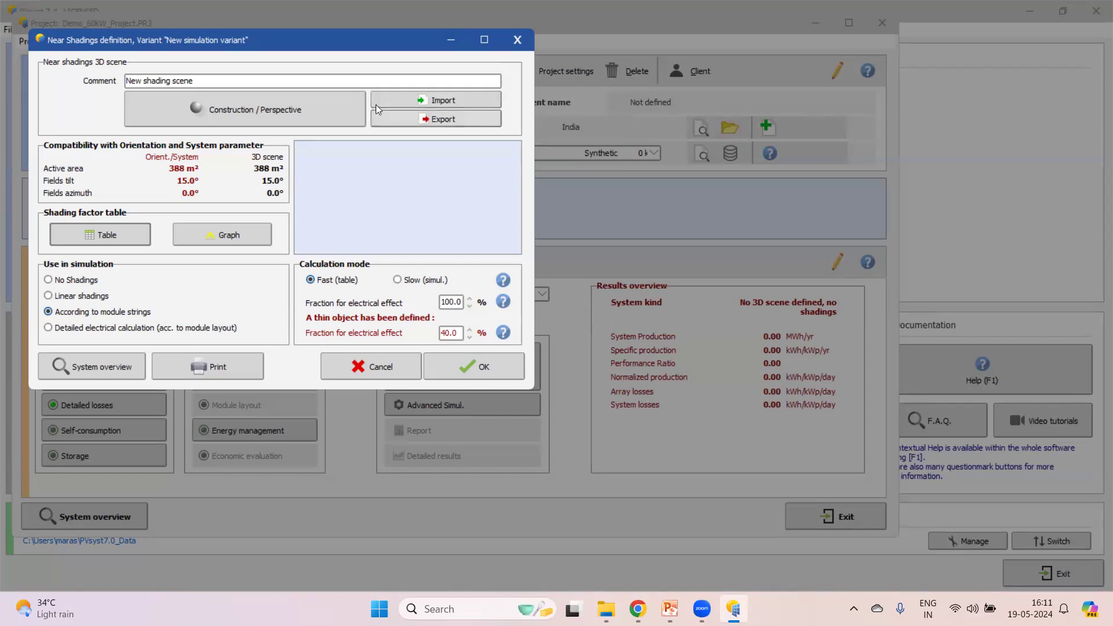
click(287, 111)
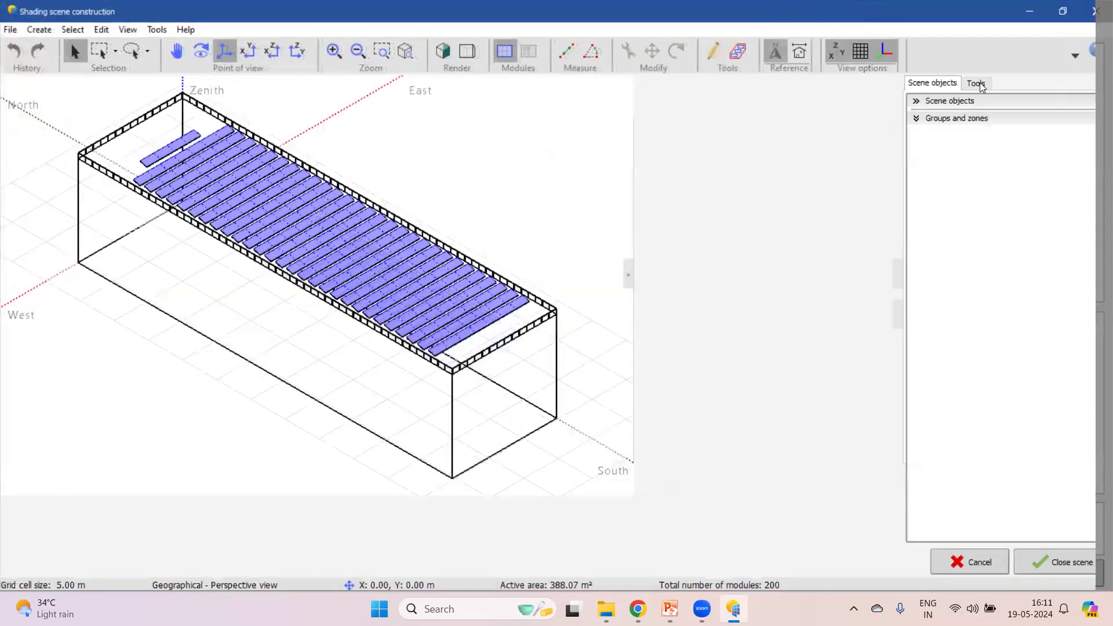
click(979, 83)
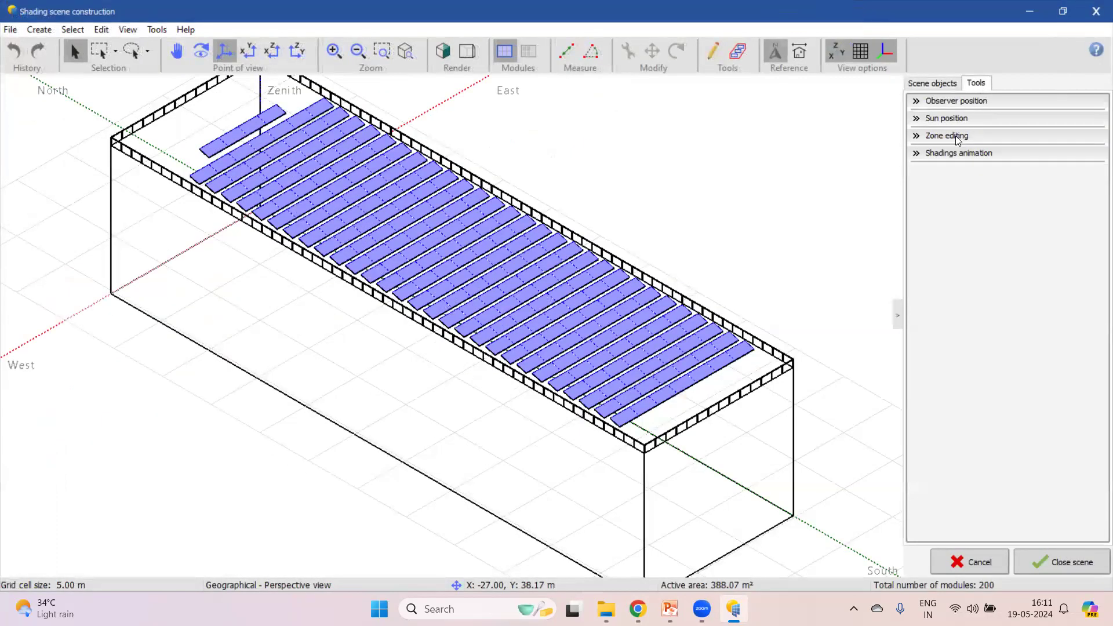
click(949, 155)
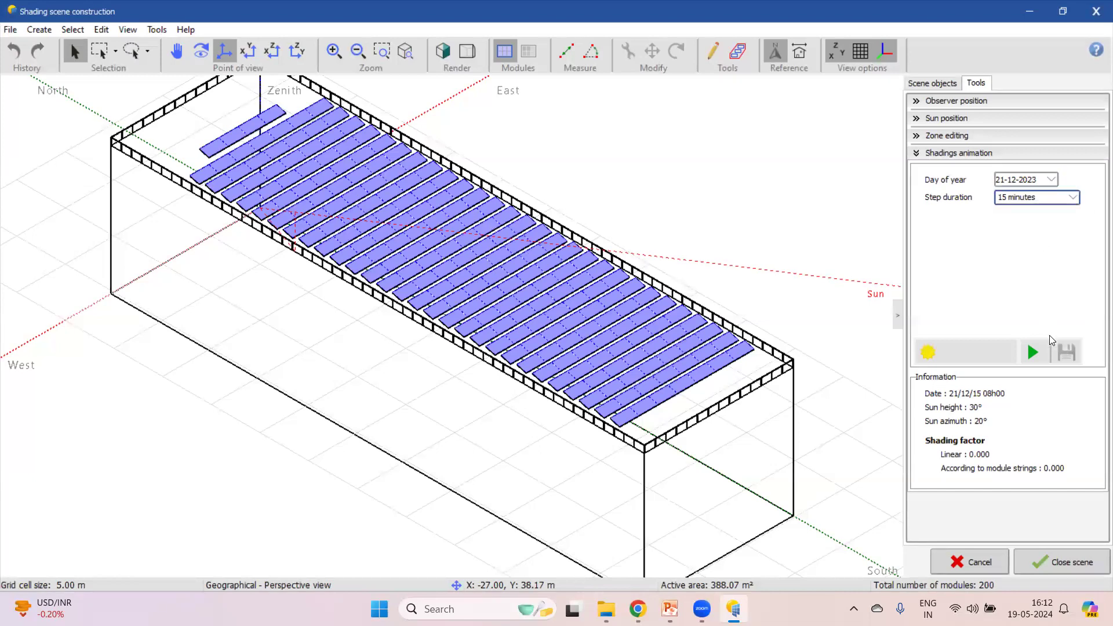
click(1034, 352)
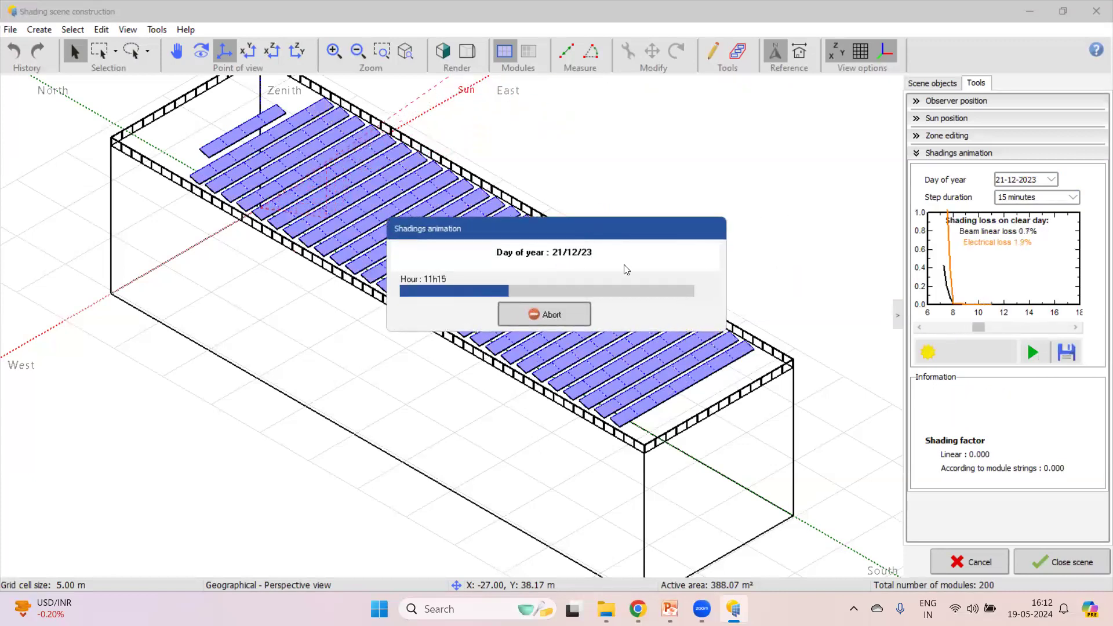
drag(590, 234, 835, 482)
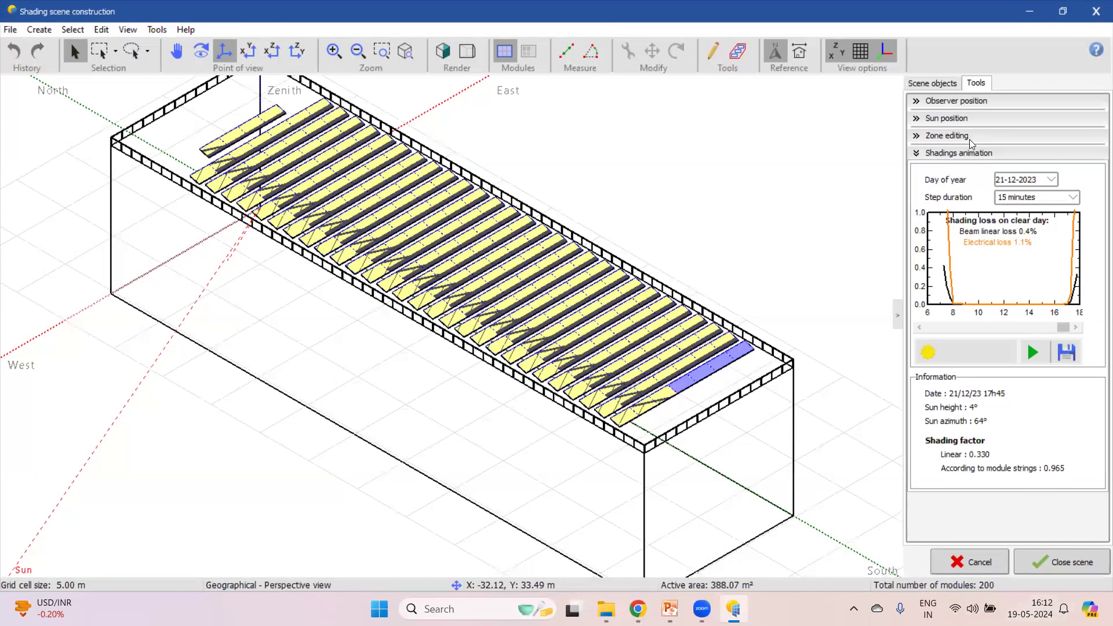
click(977, 103)
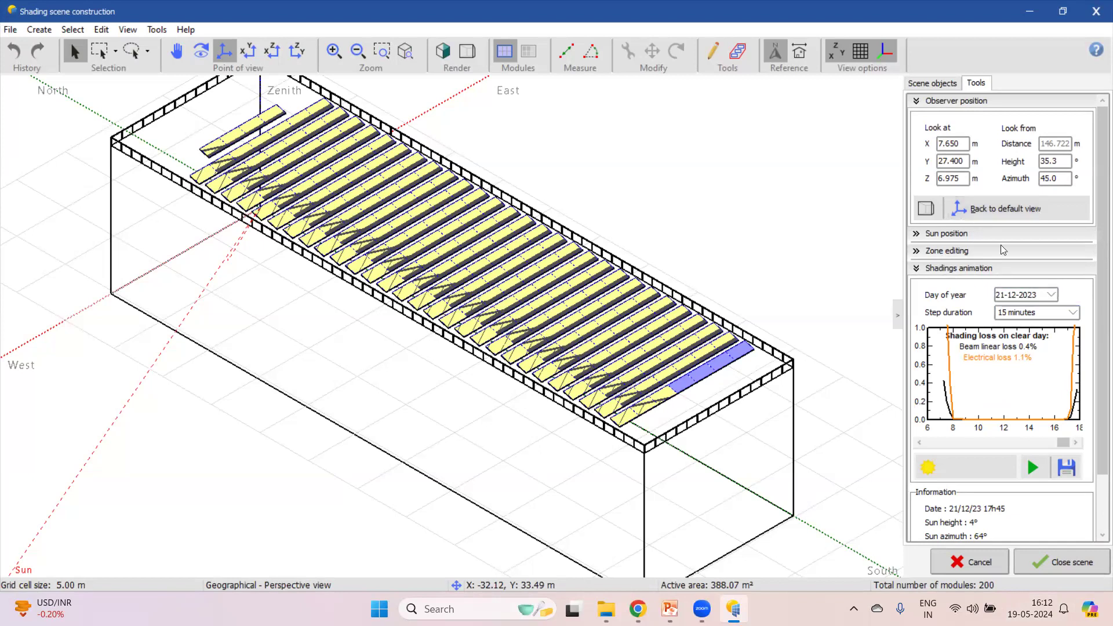
click(946, 250)
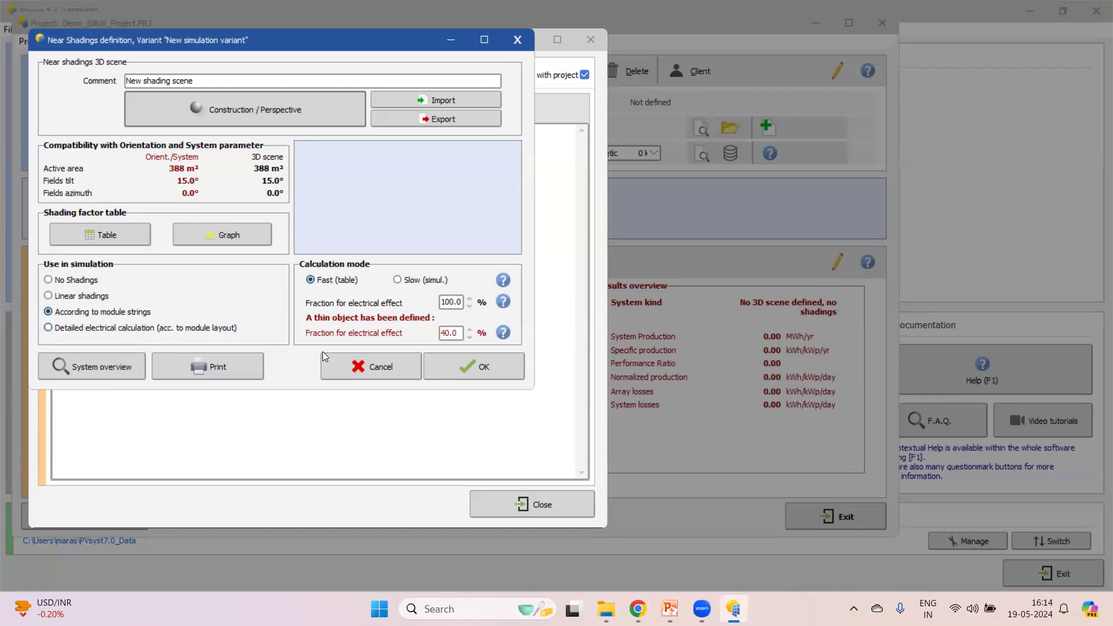
- Accept the near shadings definition, then run the variant's simulation through to its report
click(468, 370)
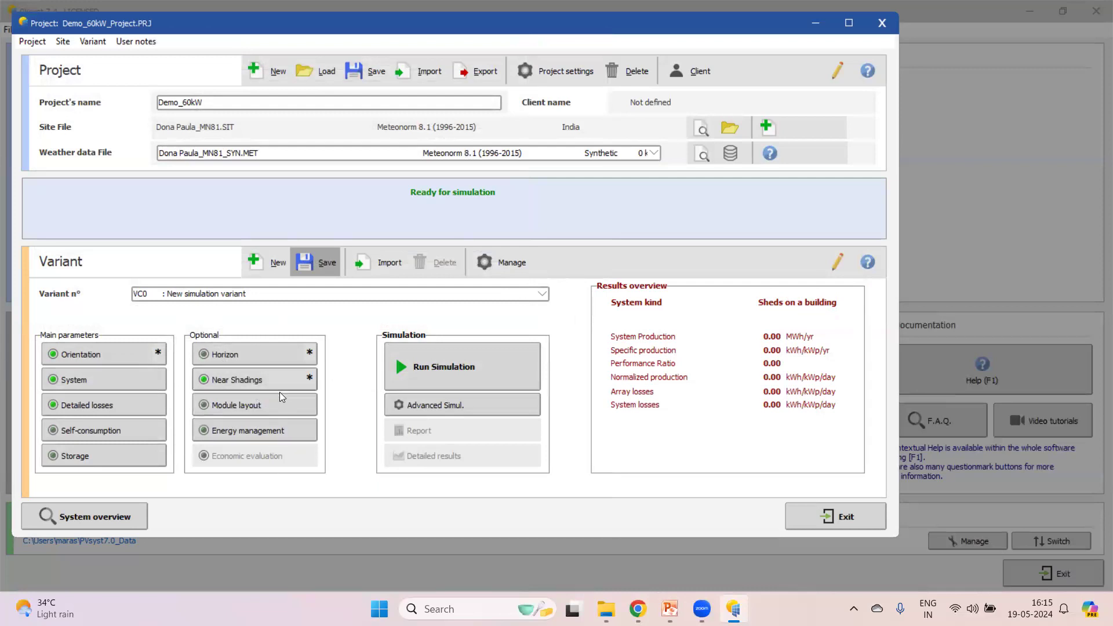
click(415, 378)
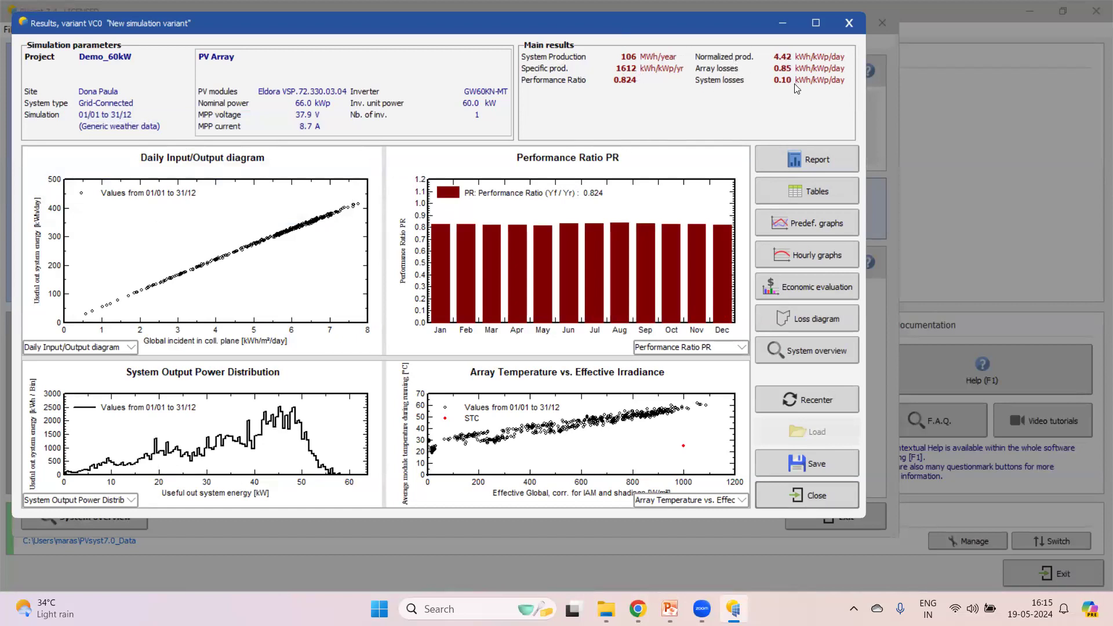
click(799, 160)
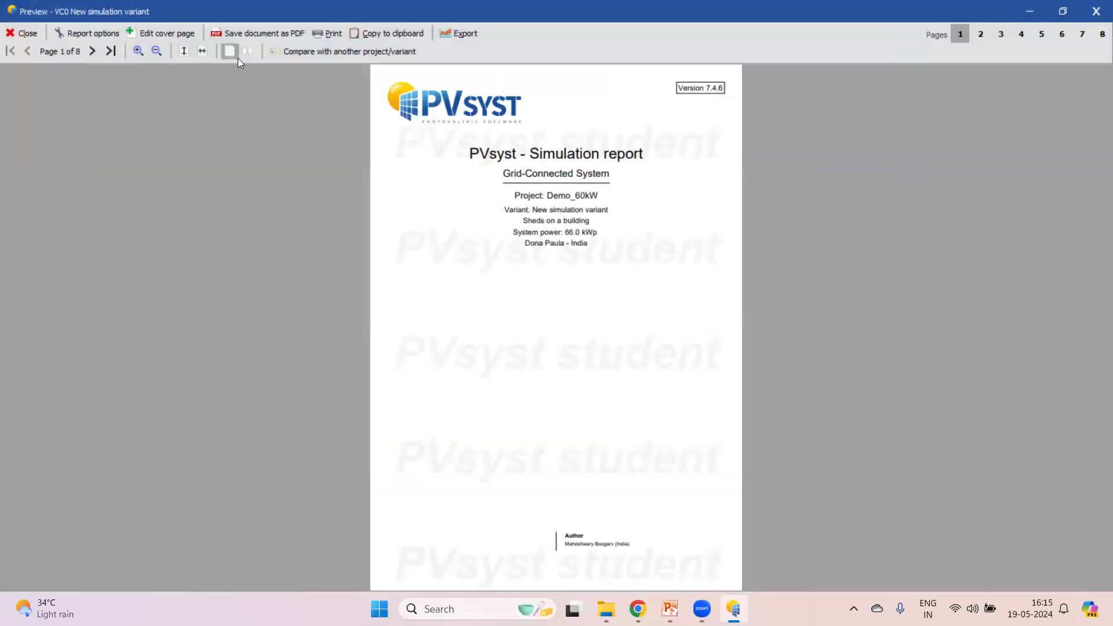
- Examine the project, system and results summaries and the table of contents on report page 2 at full page width
click(202, 52)
scroll(643, 350, down, 15)
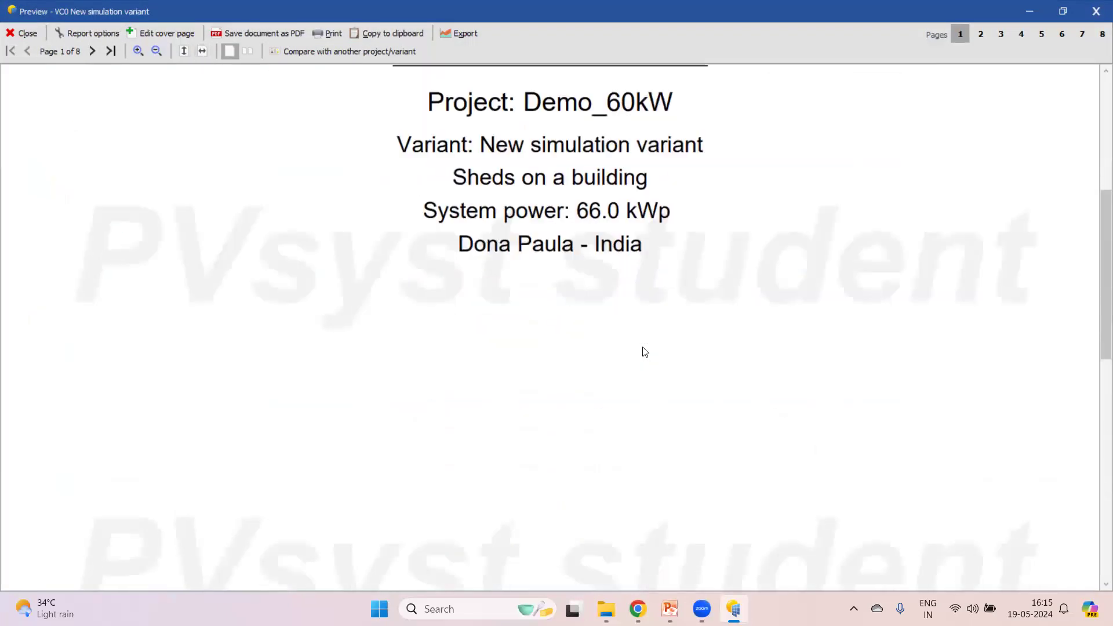
scroll(643, 351, down, 2)
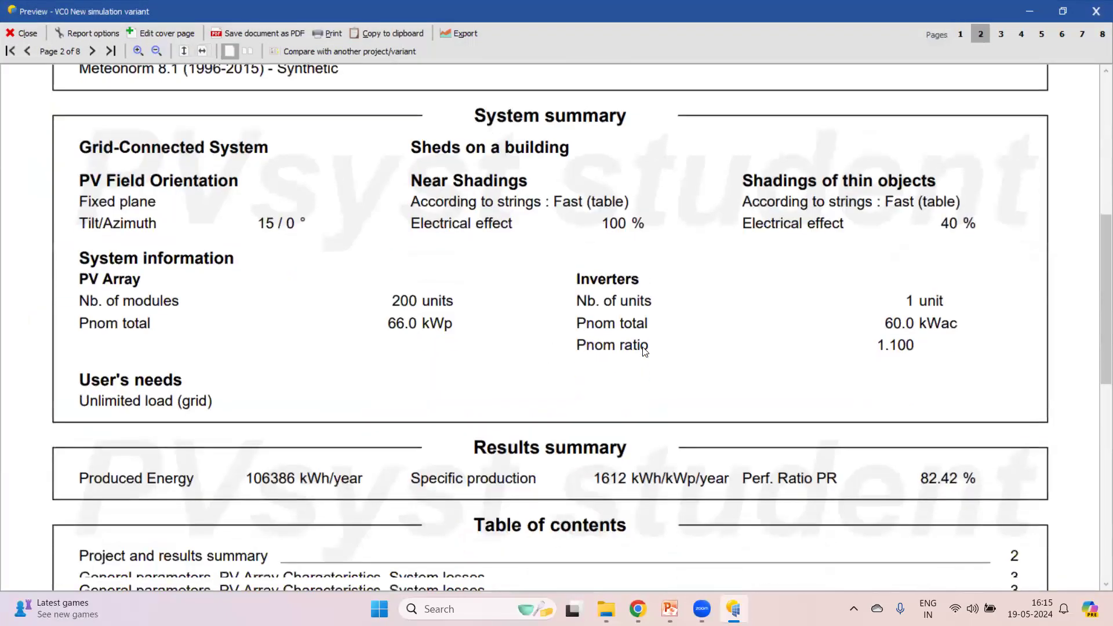
scroll(644, 351, up, 4)
scroll(644, 351, up, 4)
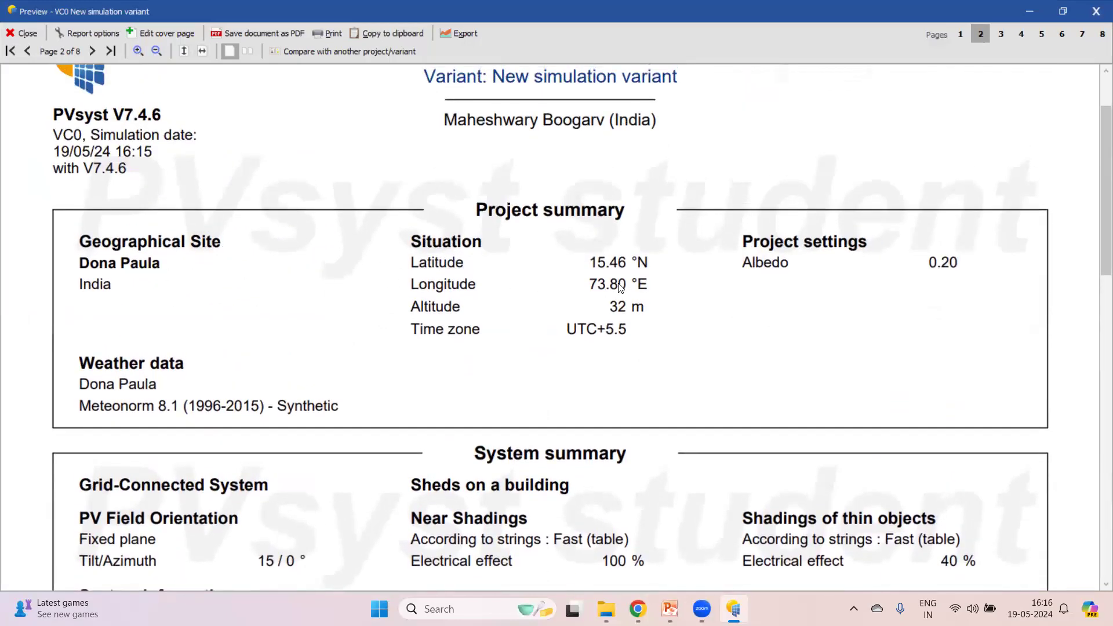
scroll(596, 325, down, 5)
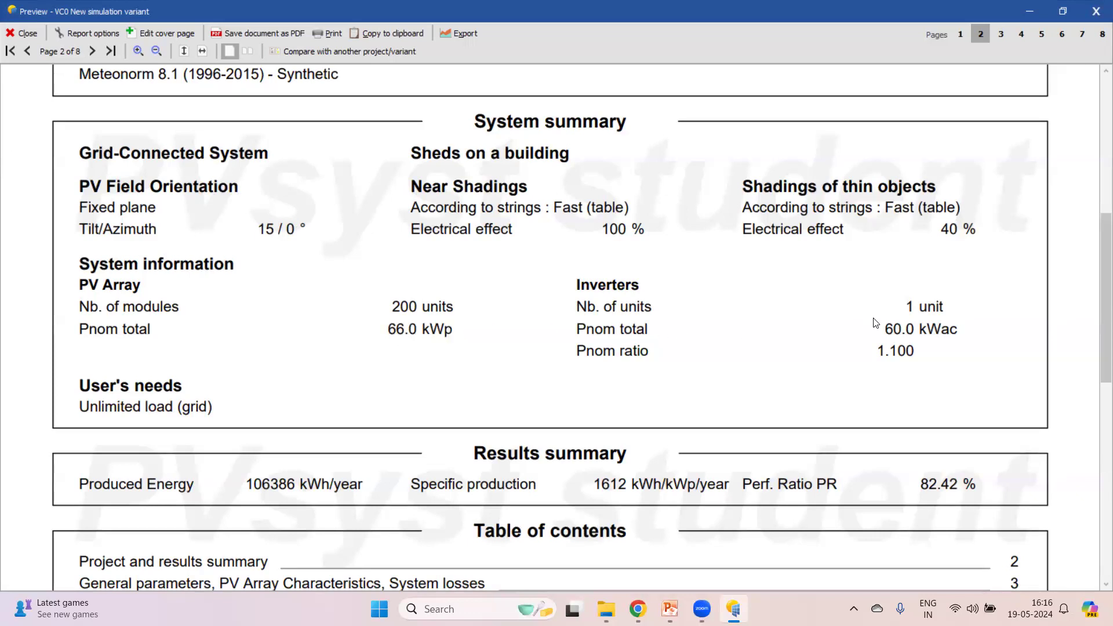
scroll(810, 369, down, 3)
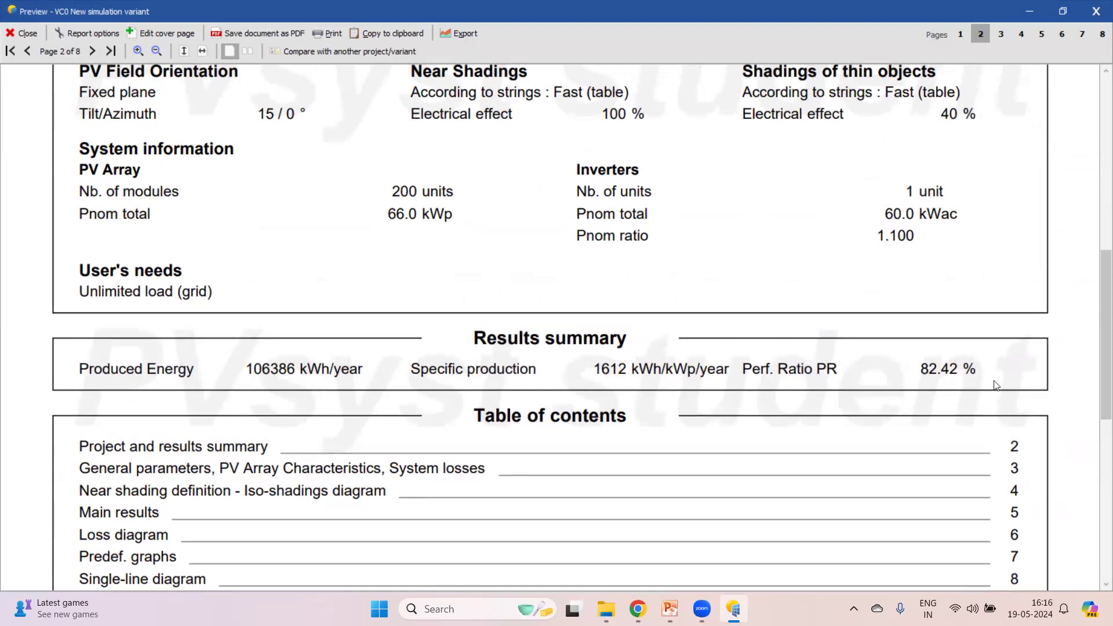
scroll(667, 408, down, 6)
scroll(666, 407, up, 4)
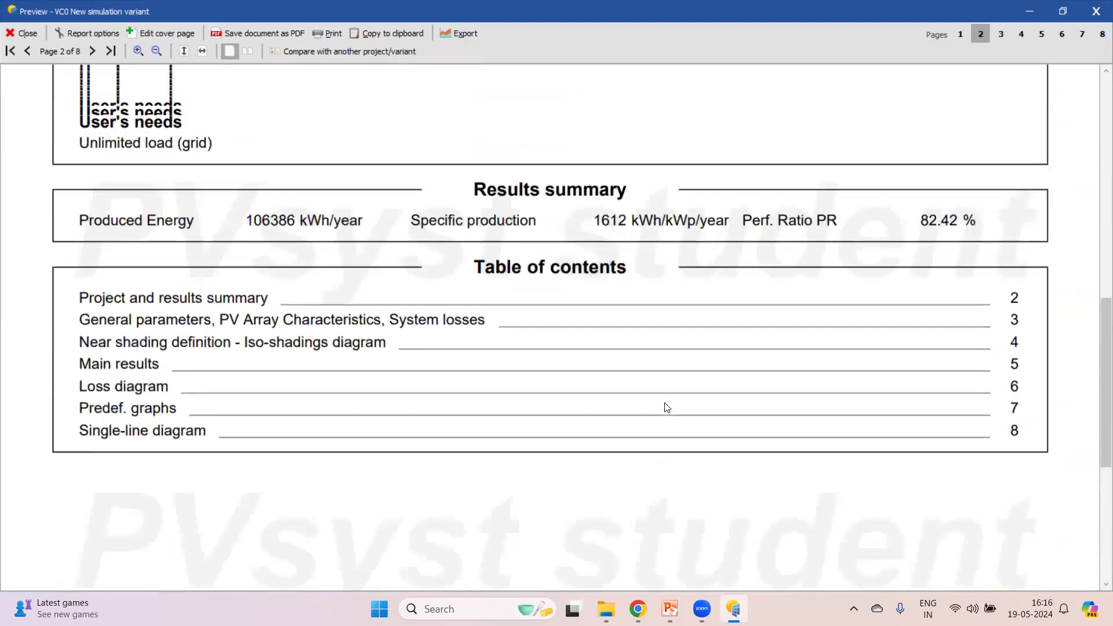
- Examine the general parameters and PV array characteristics on report page 3
scroll(666, 407, down, 8)
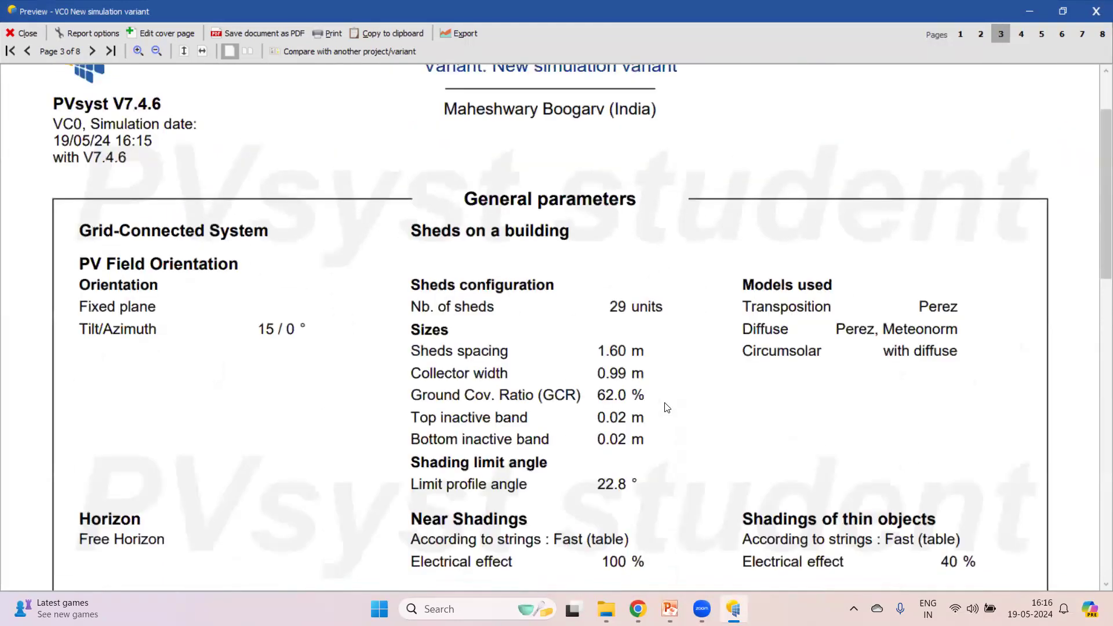
scroll(666, 408, up, 1)
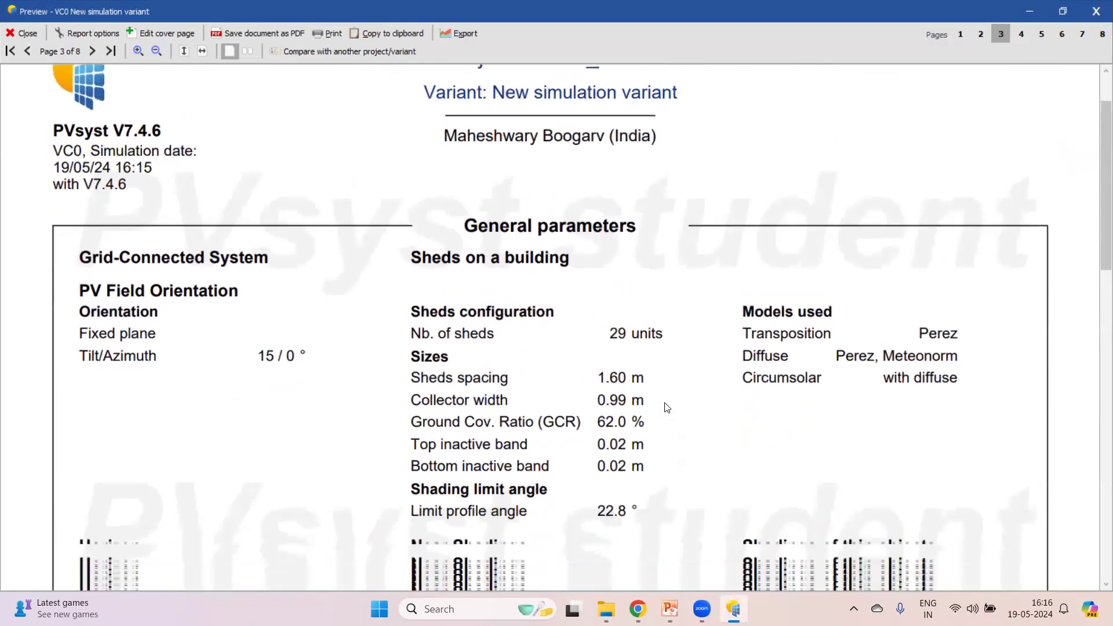
scroll(667, 407, up, 5)
scroll(667, 408, down, 9)
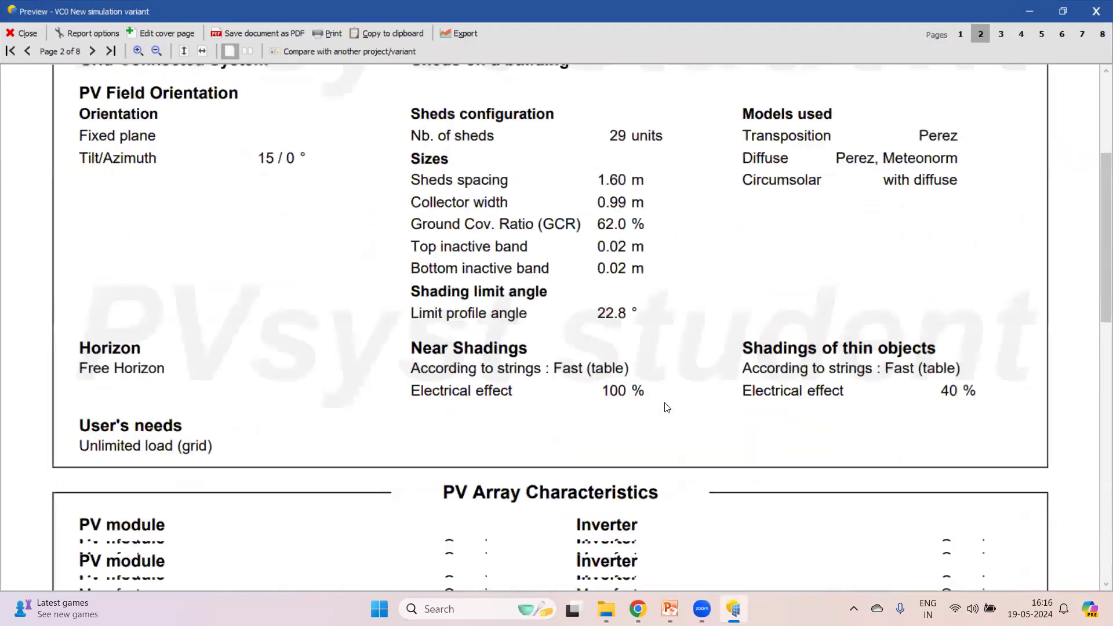
scroll(667, 408, up, 2)
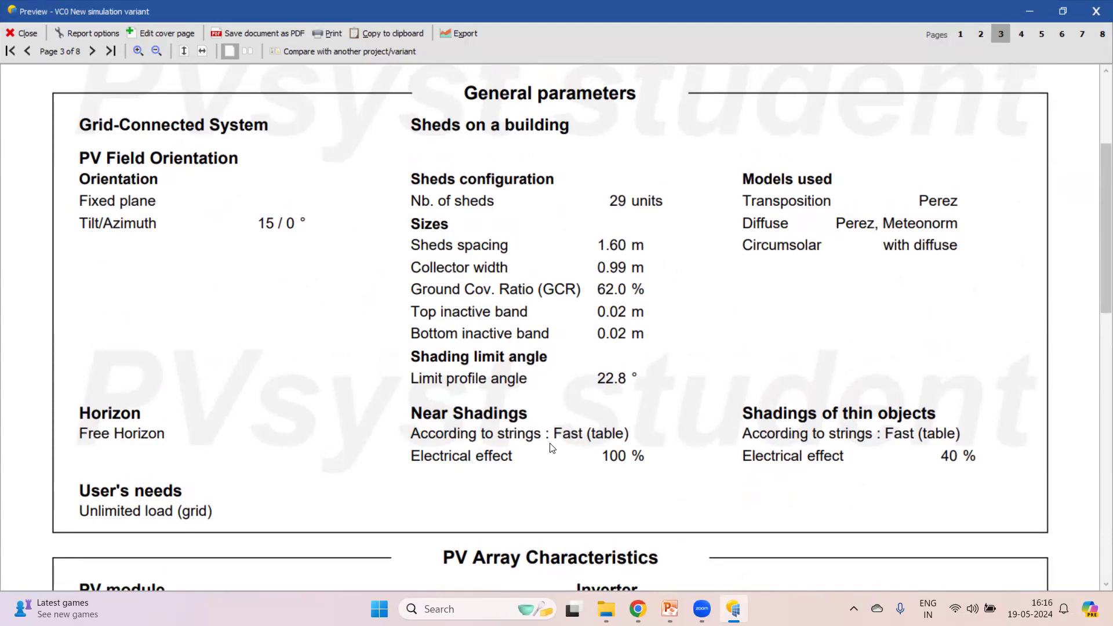
scroll(551, 447, down, 5)
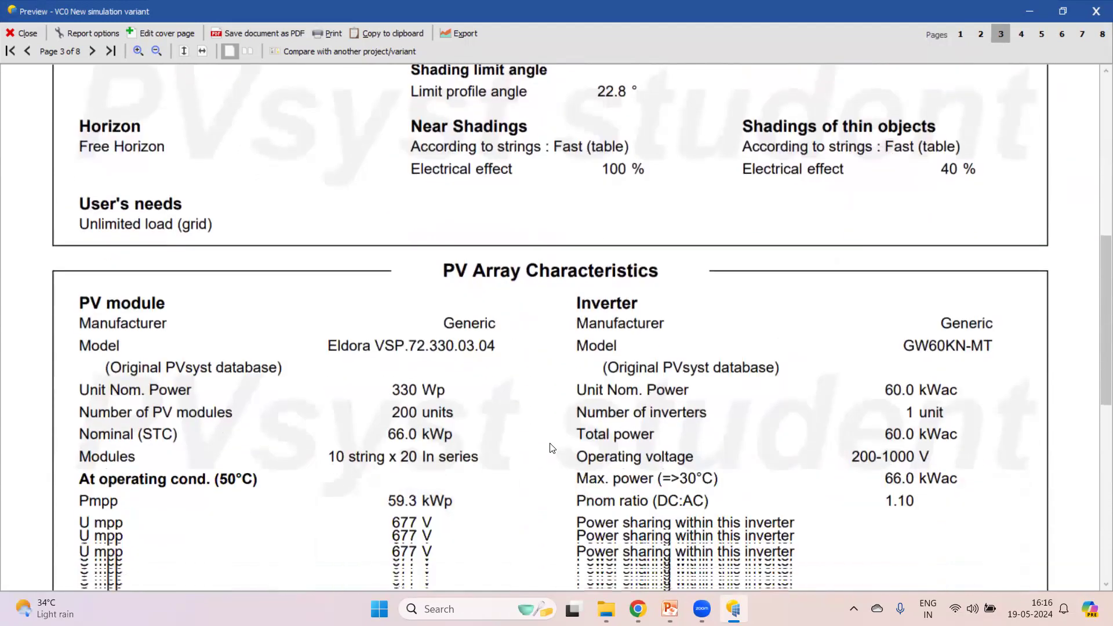
scroll(552, 447, down, 4)
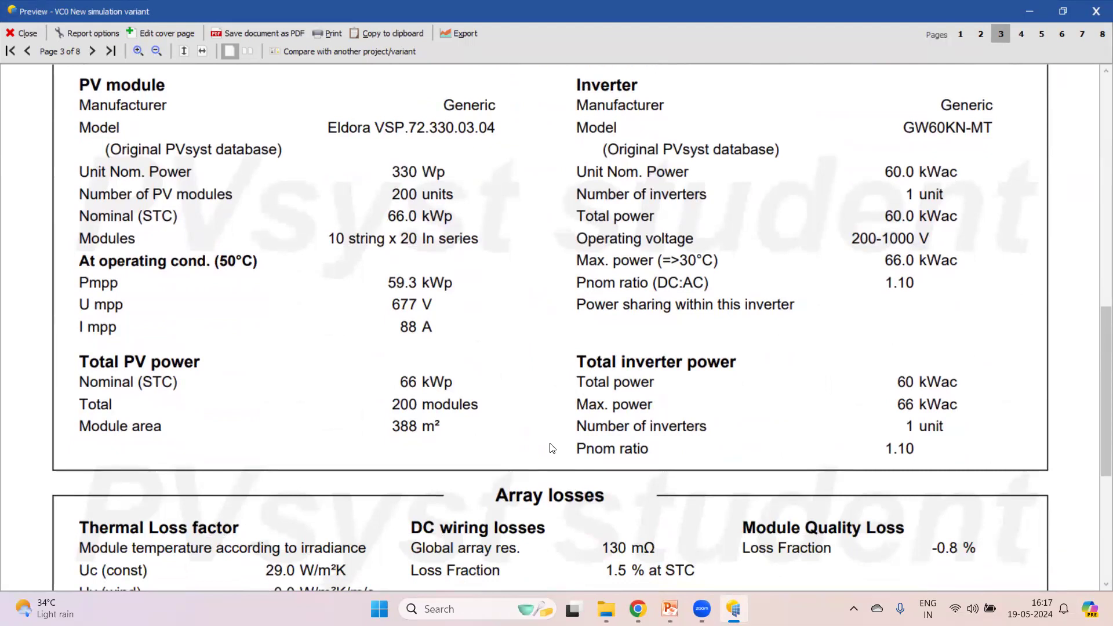
- Examine the array losses on report page 3 and the near-shading perspective and iso-shadings diagram on page 4
scroll(551, 448, down, 12)
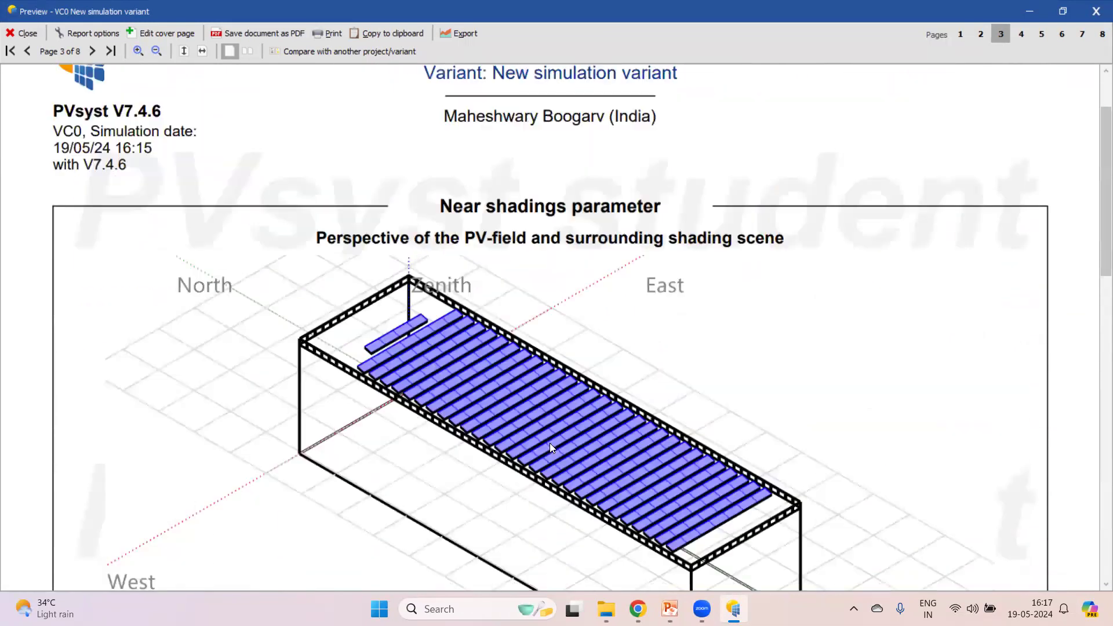
scroll(550, 448, up, 10)
scroll(551, 448, down, 1)
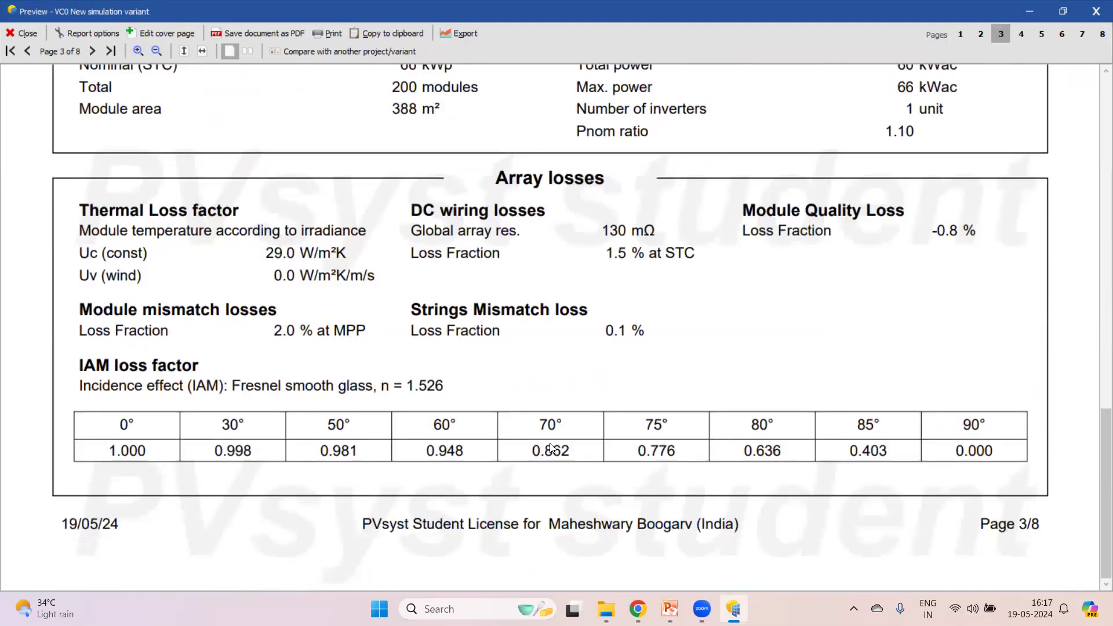
scroll(540, 393, down, 1)
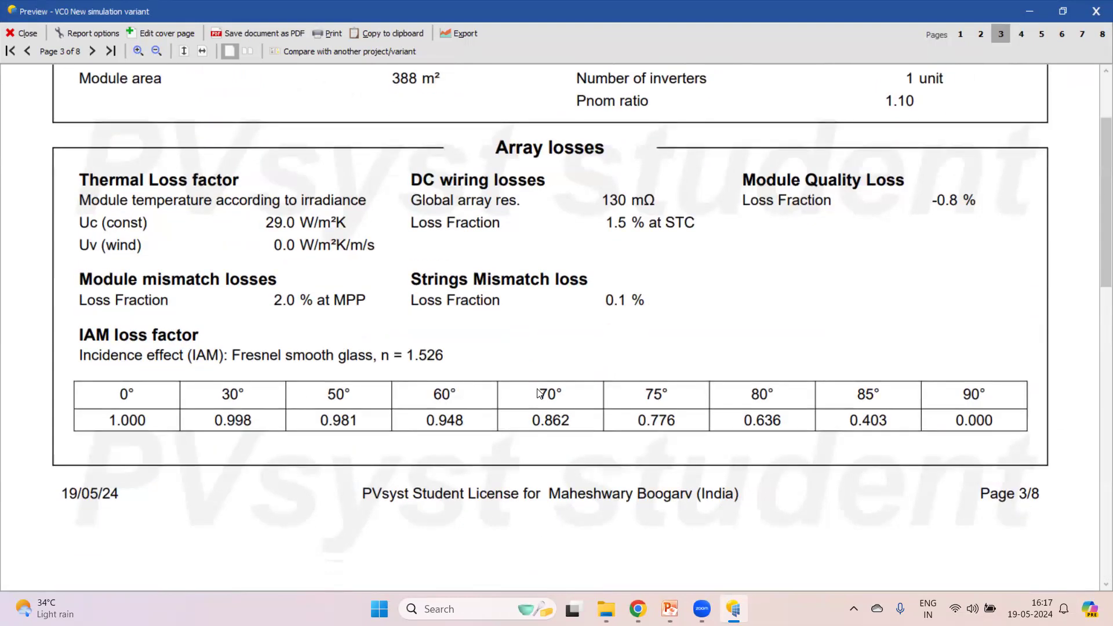
scroll(536, 388, down, 8)
scroll(537, 388, down, 1)
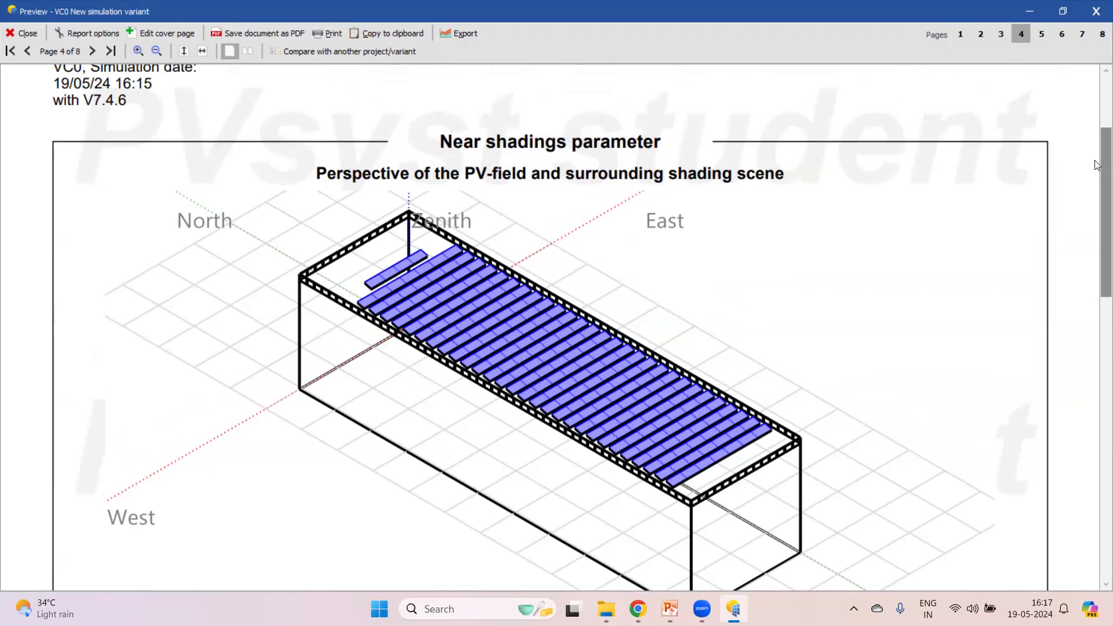
drag(1097, 166, 1098, 526)
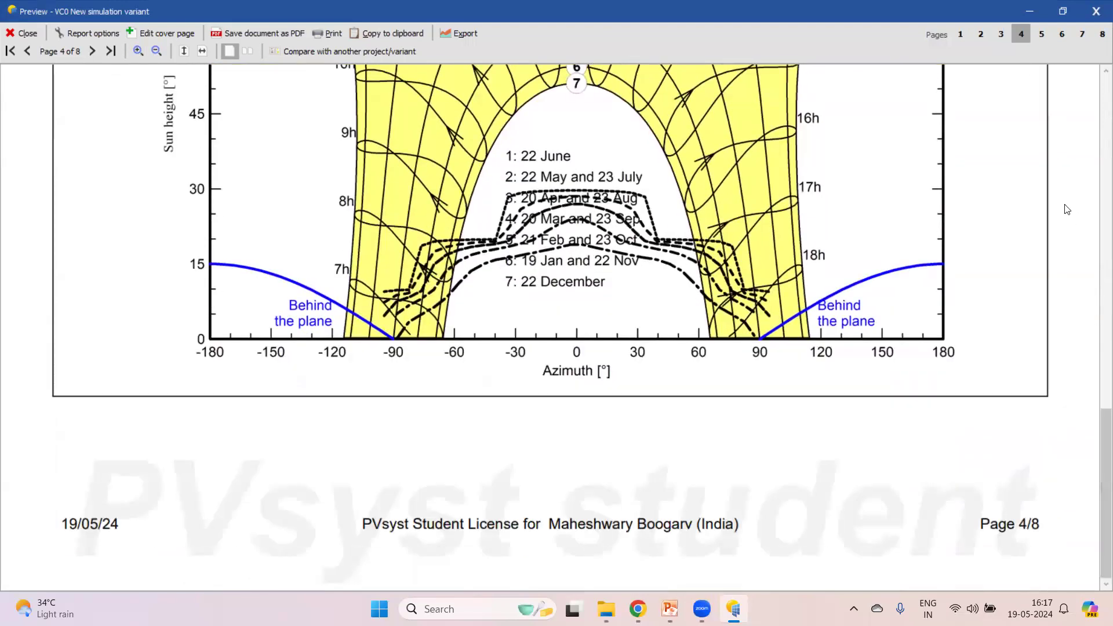
- Examine the main results on report page 5, including the production charts, the monthly balances table and its legends
click(1037, 37)
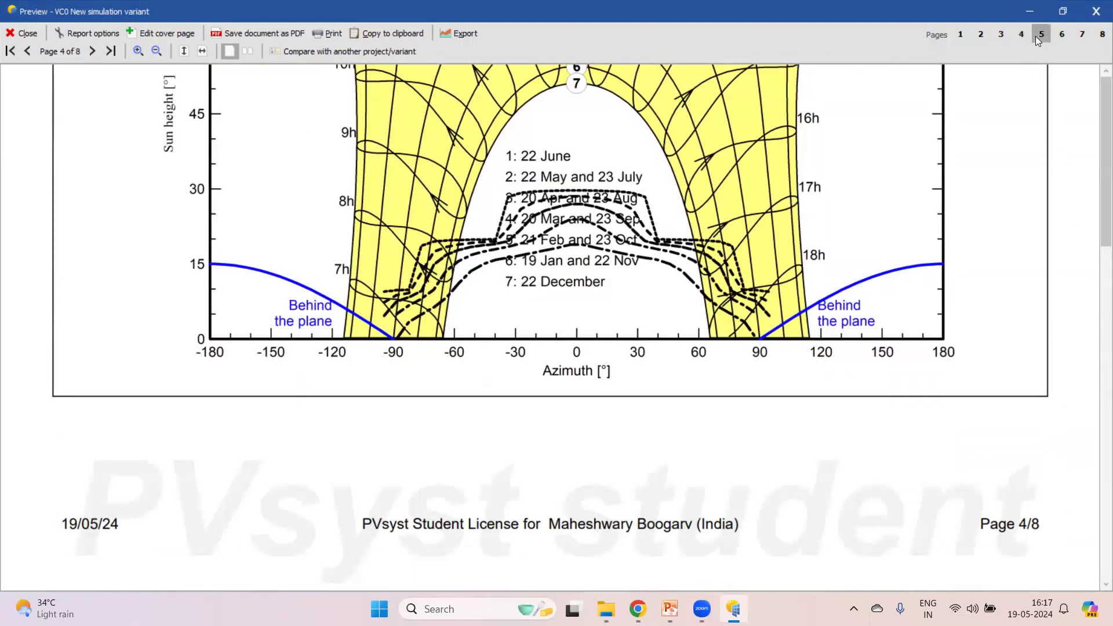
scroll(1097, 215, down, 1)
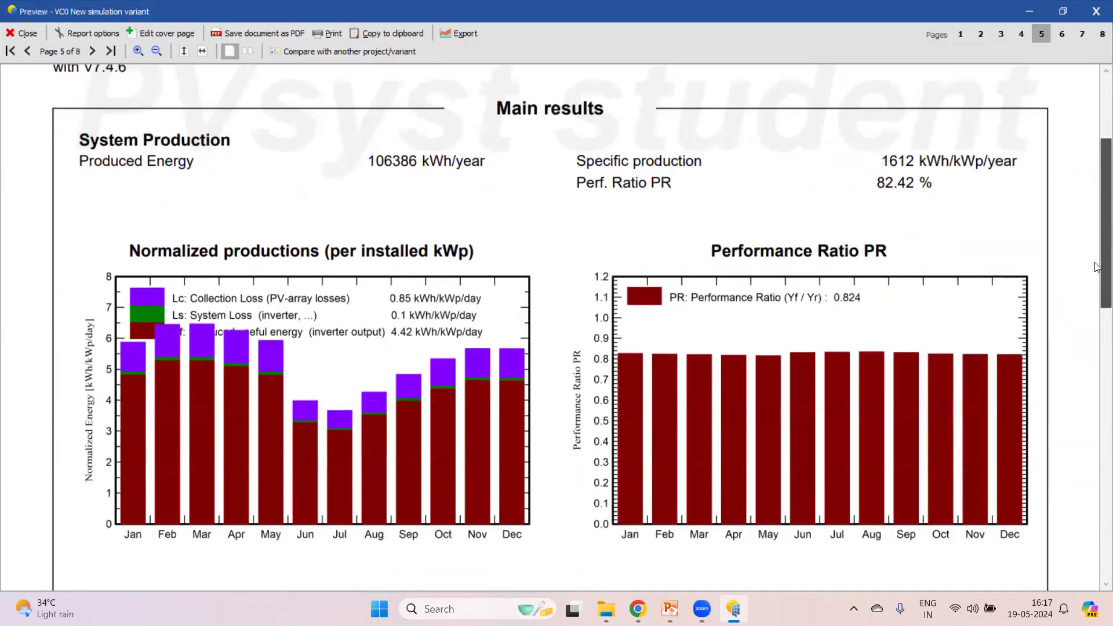
scroll(1096, 209, up, 1)
scroll(1097, 243, down, 3)
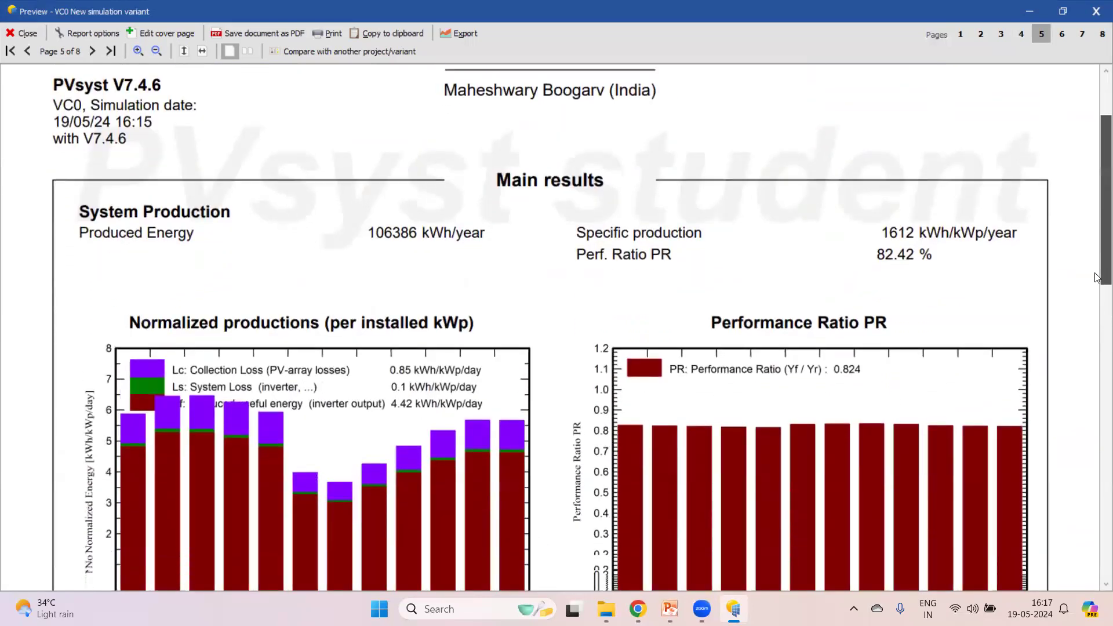
scroll(1097, 277, down, 1)
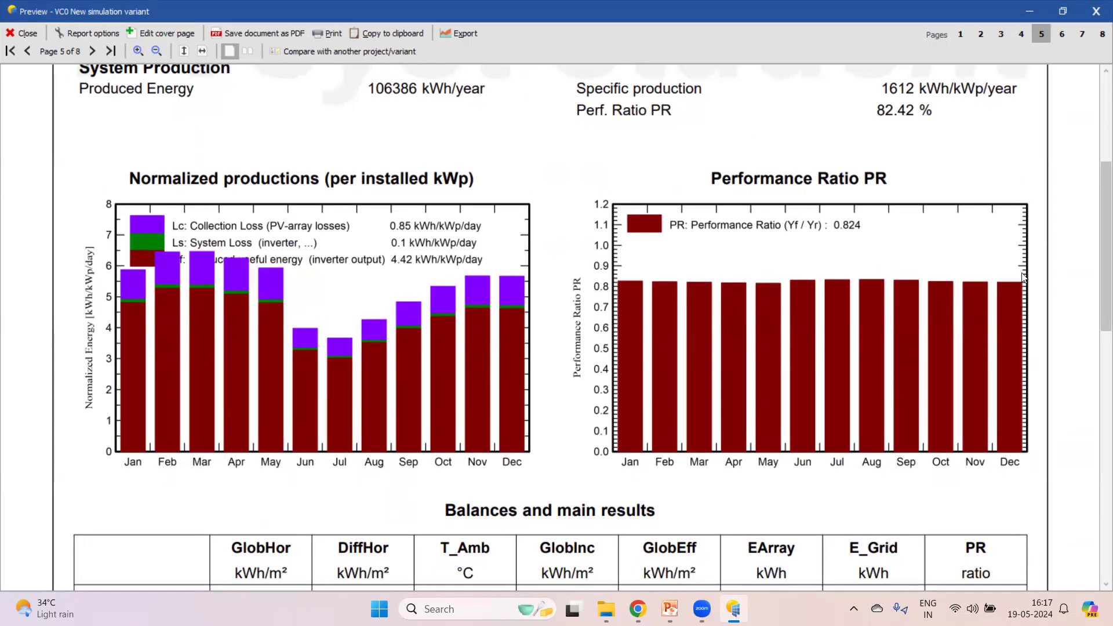
drag(1097, 260, 1095, 379)
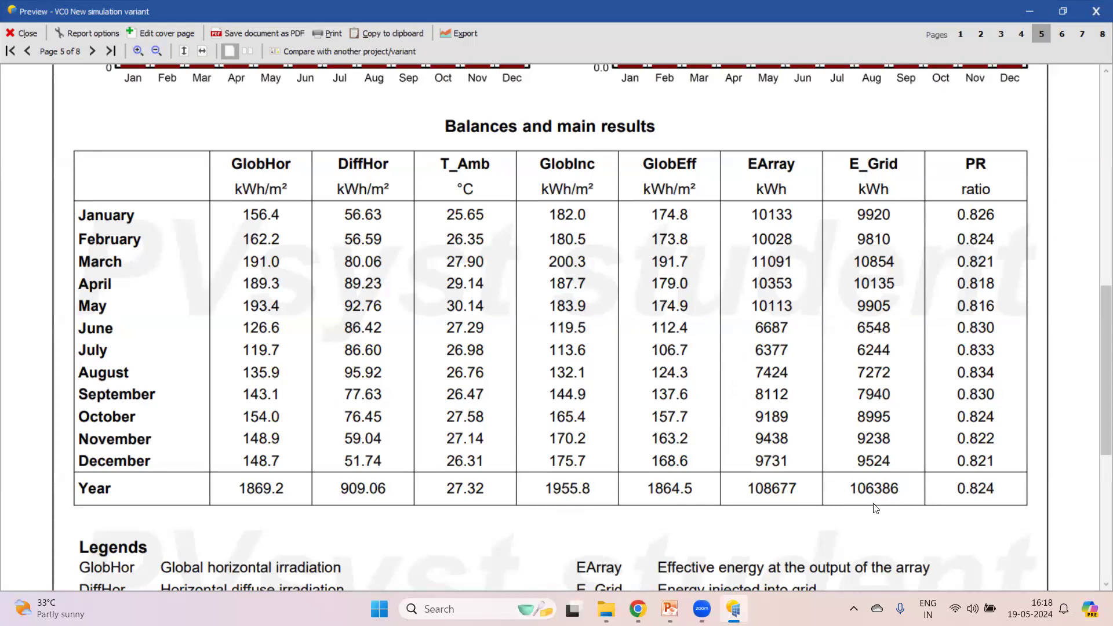
click(1101, 585)
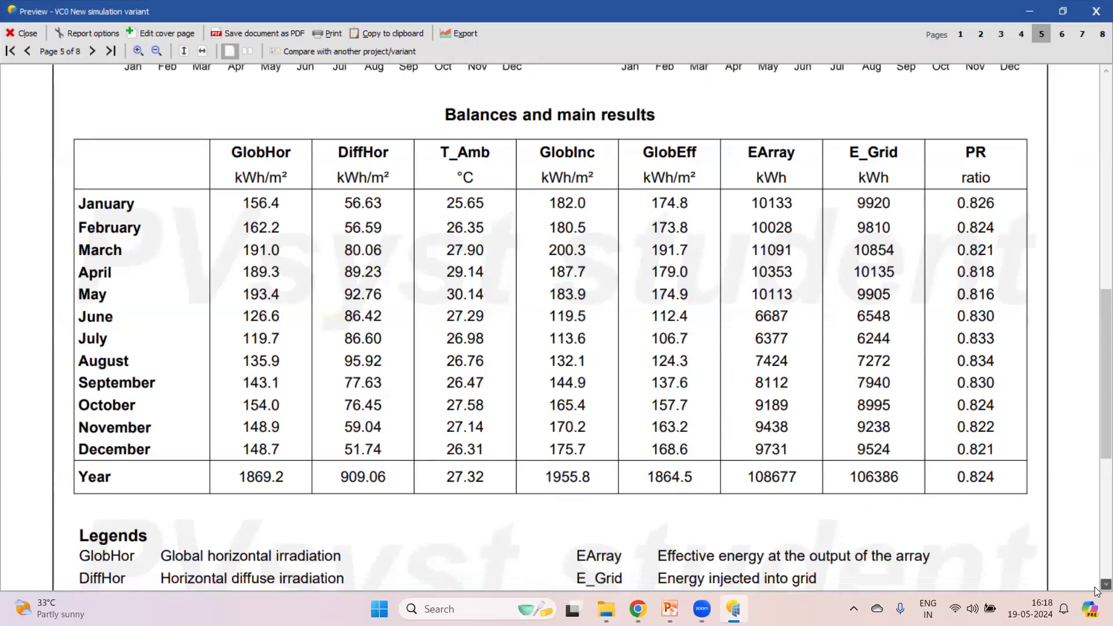
drag(1101, 460, 1099, 600)
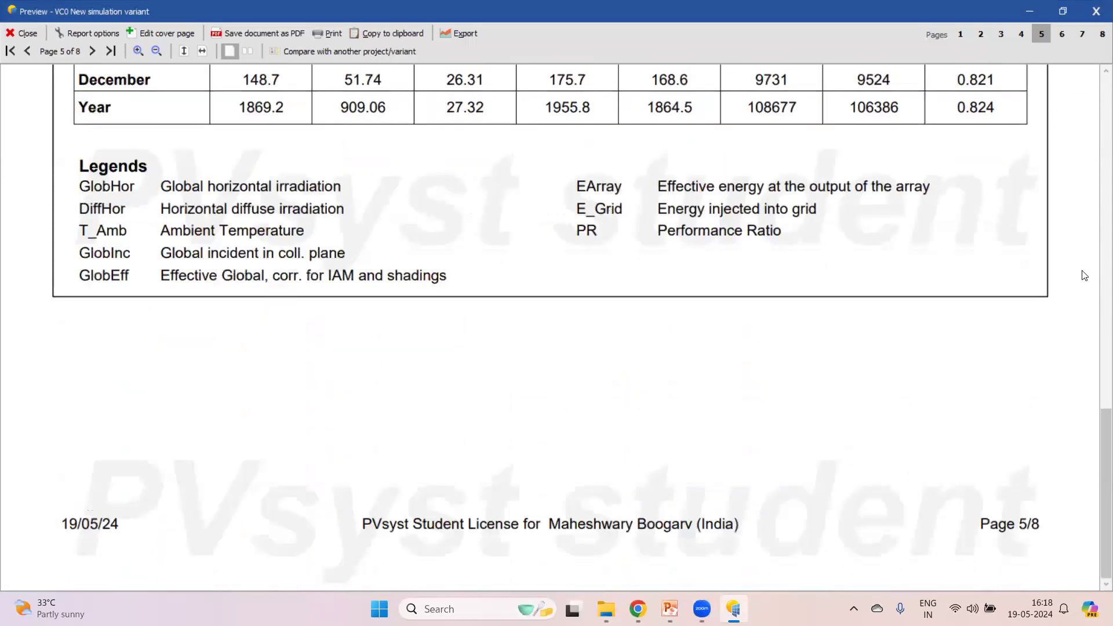
- Examine the loss diagram on report page 6, from the global horizontal irradiation down to the energy injected into the grid
click(1062, 35)
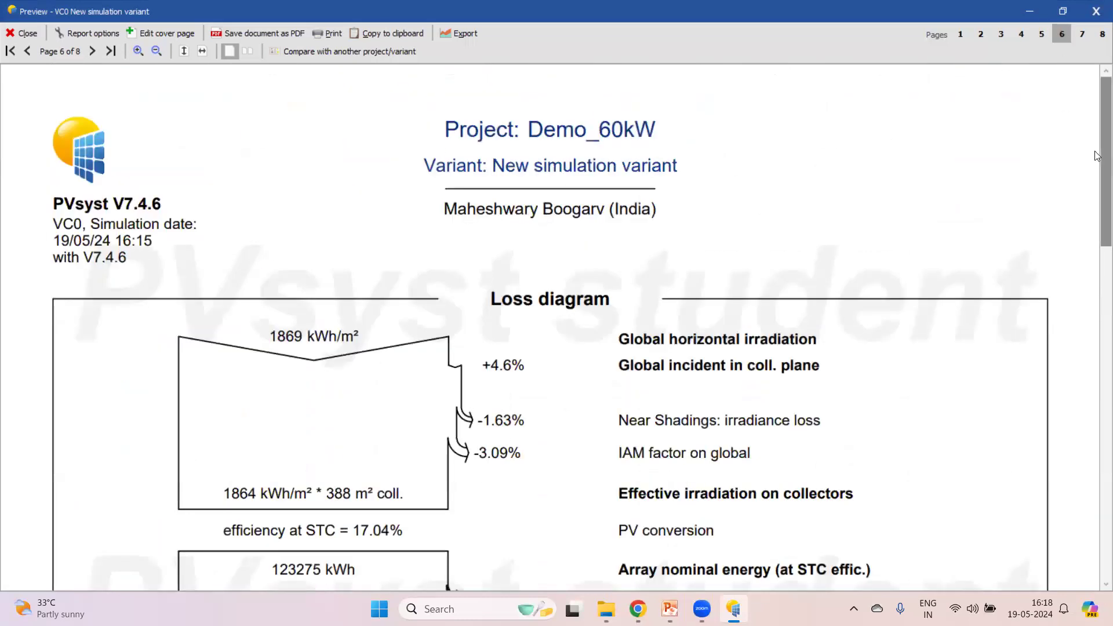
drag(1098, 155, 1097, 274)
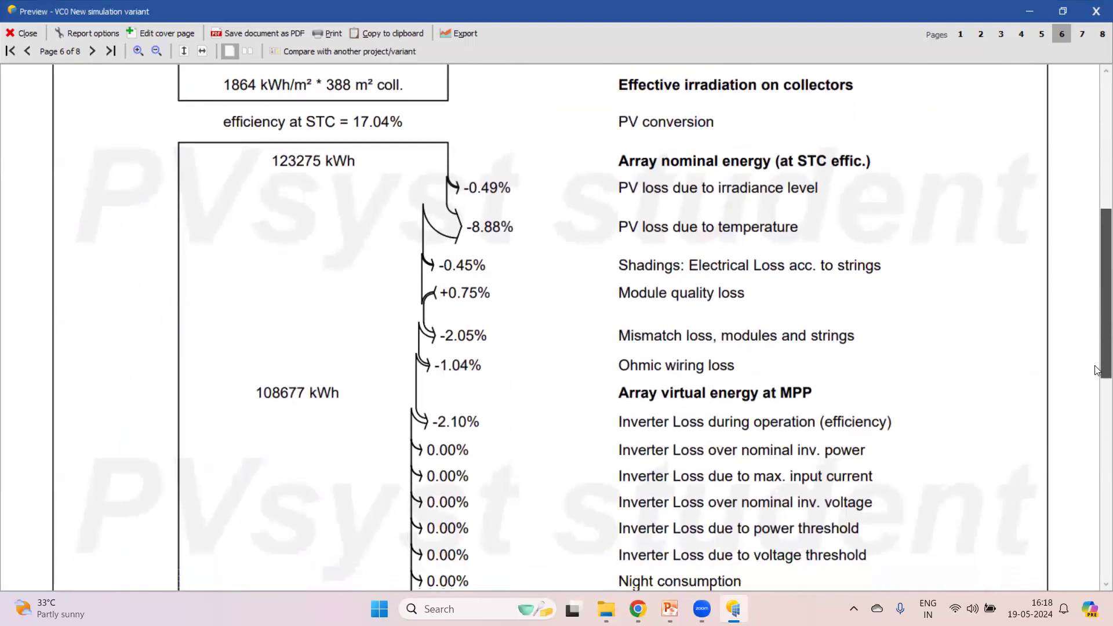
scroll(1098, 290, down, 3)
scroll(1098, 294, up, 3)
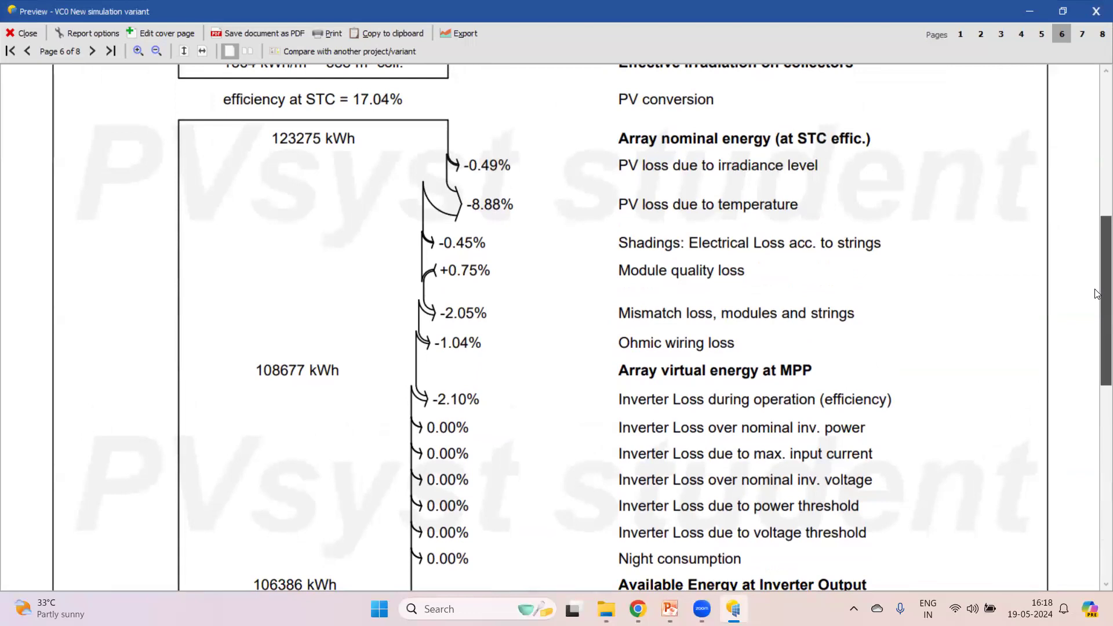
scroll(1098, 253, up, 3)
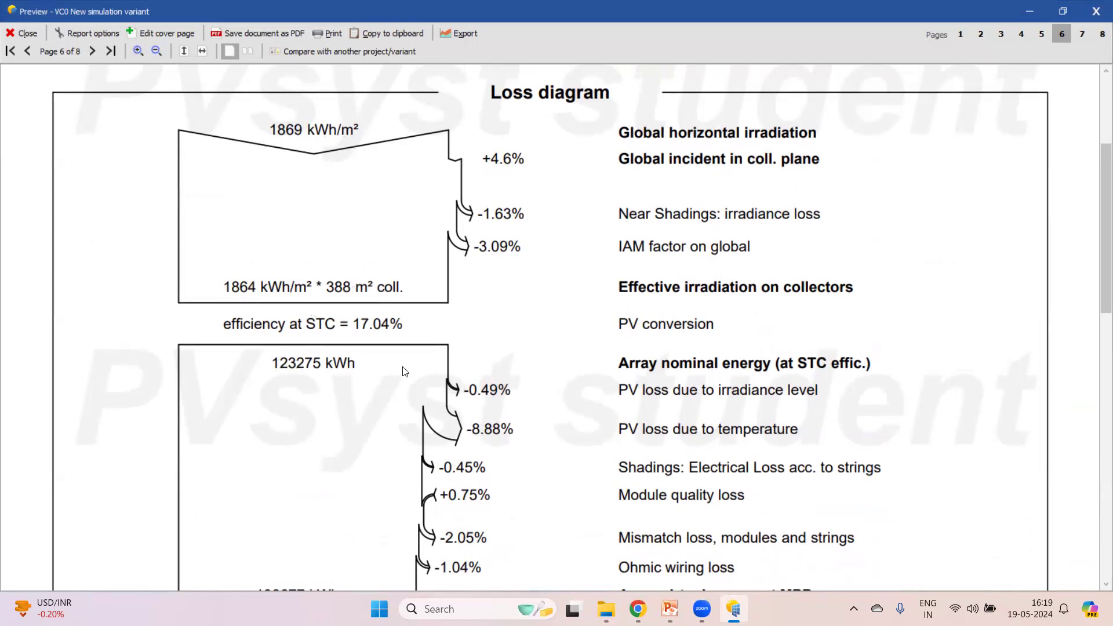
scroll(405, 372, down, 2)
scroll(405, 371, down, 3)
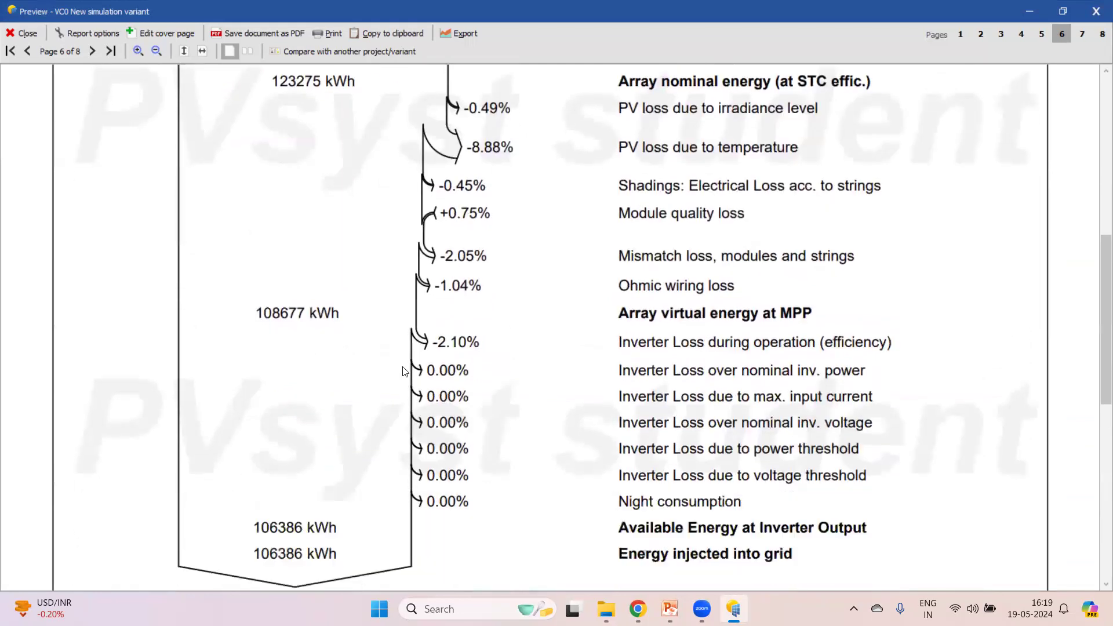
scroll(757, 241, up, 1)
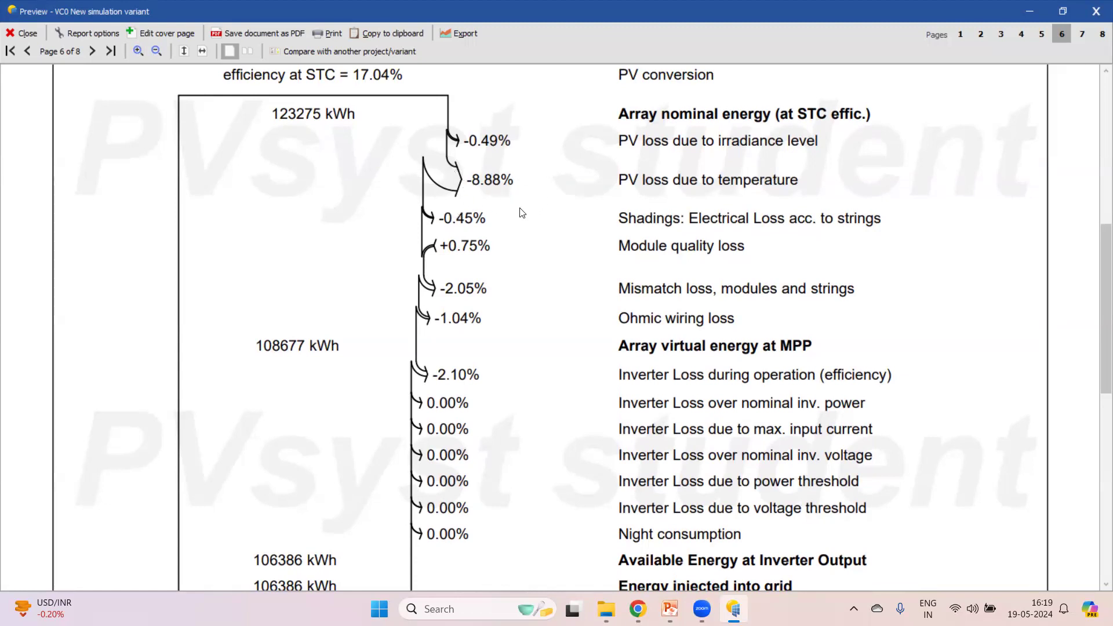
scroll(525, 286, down, 3)
scroll(525, 286, up, 2)
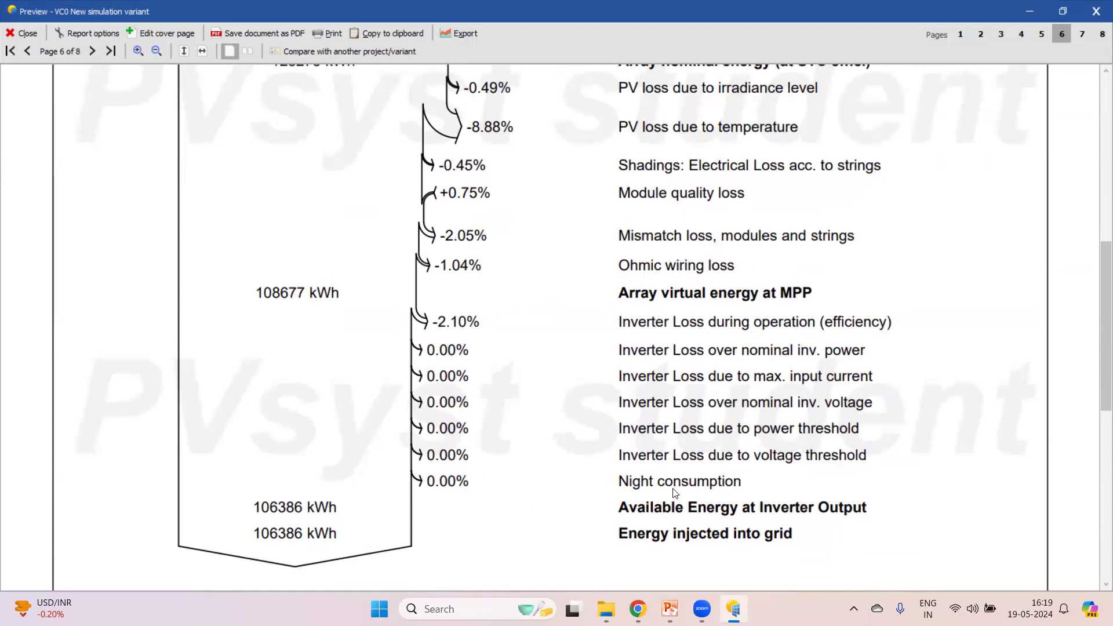
scroll(673, 492, down, 8)
scroll(674, 492, up, 5)
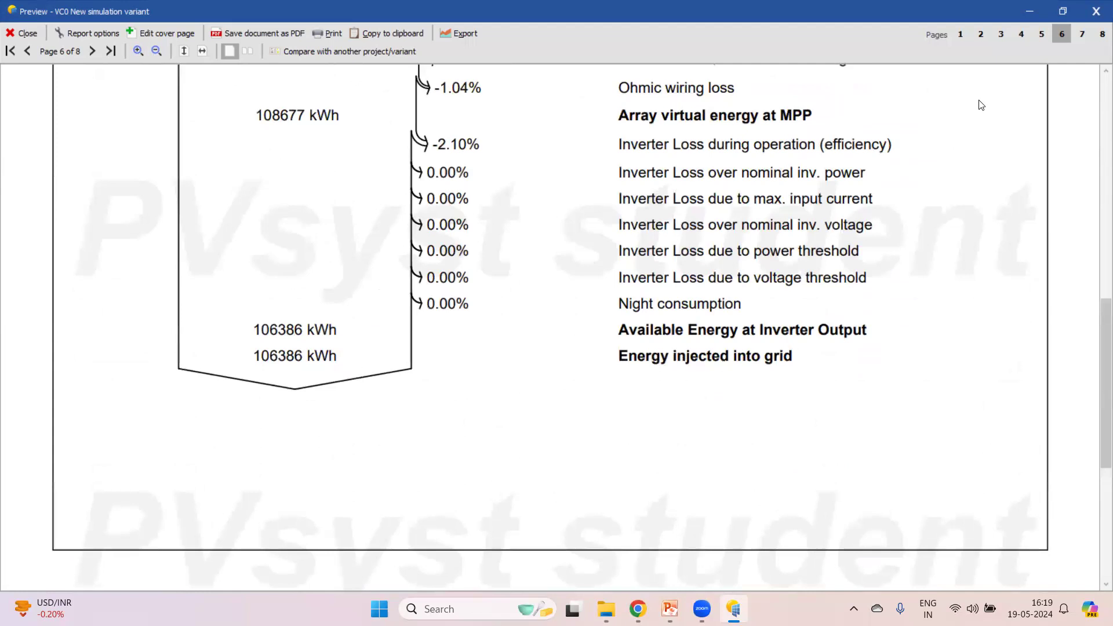
- Examine the daily input/output diagram and the system output power distribution graph on report page 7
click(1082, 36)
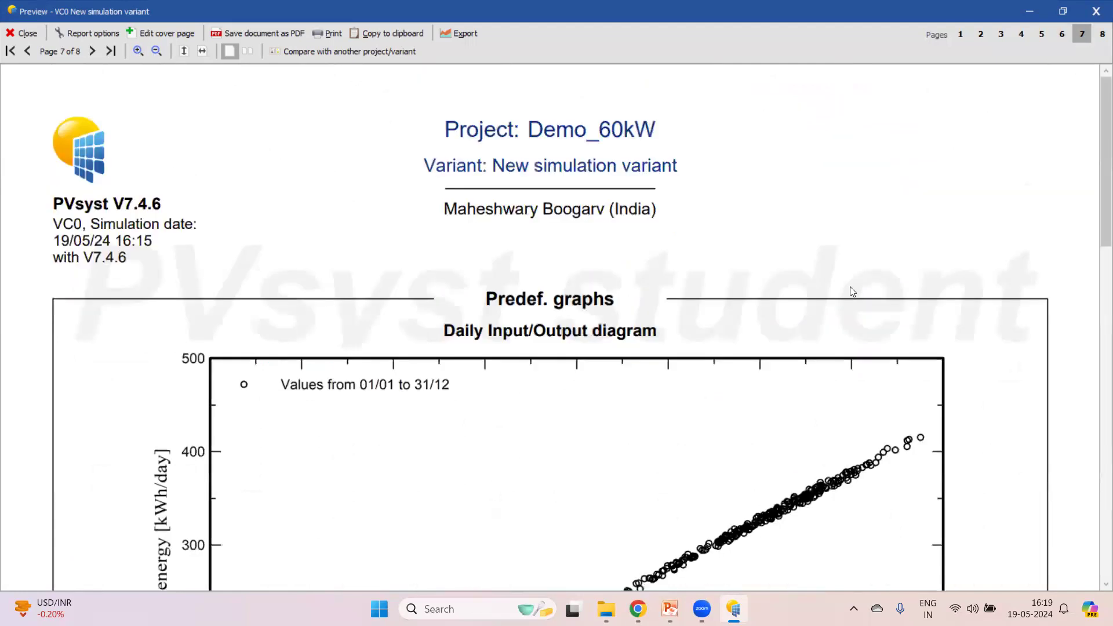
scroll(849, 295, down, 5)
scroll(851, 308, down, 1)
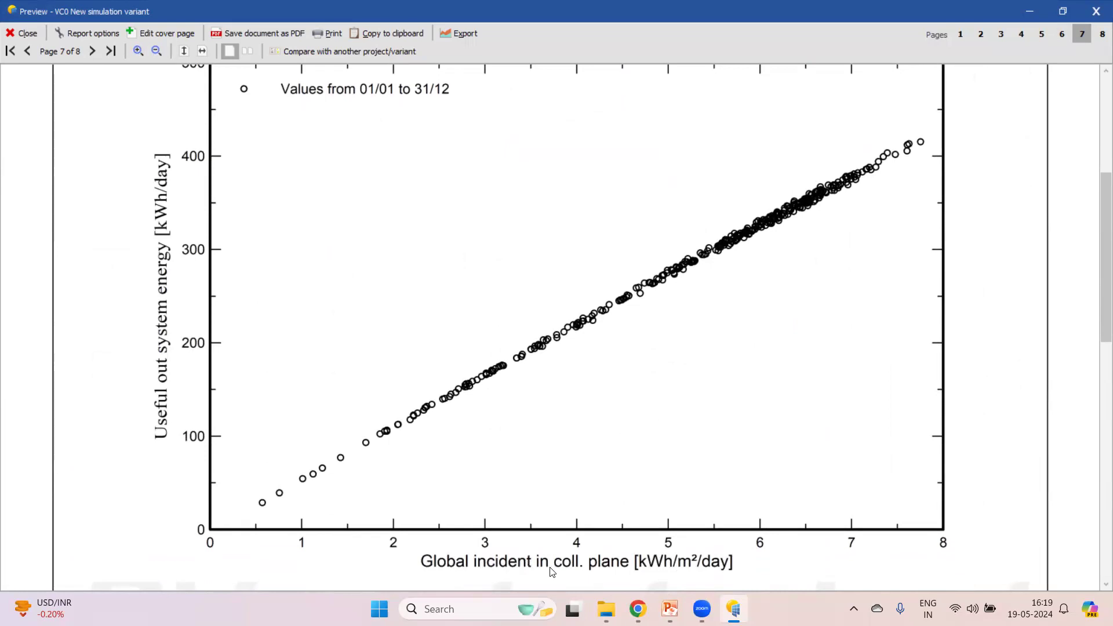
scroll(654, 541, down, 5)
scroll(653, 541, up, 3)
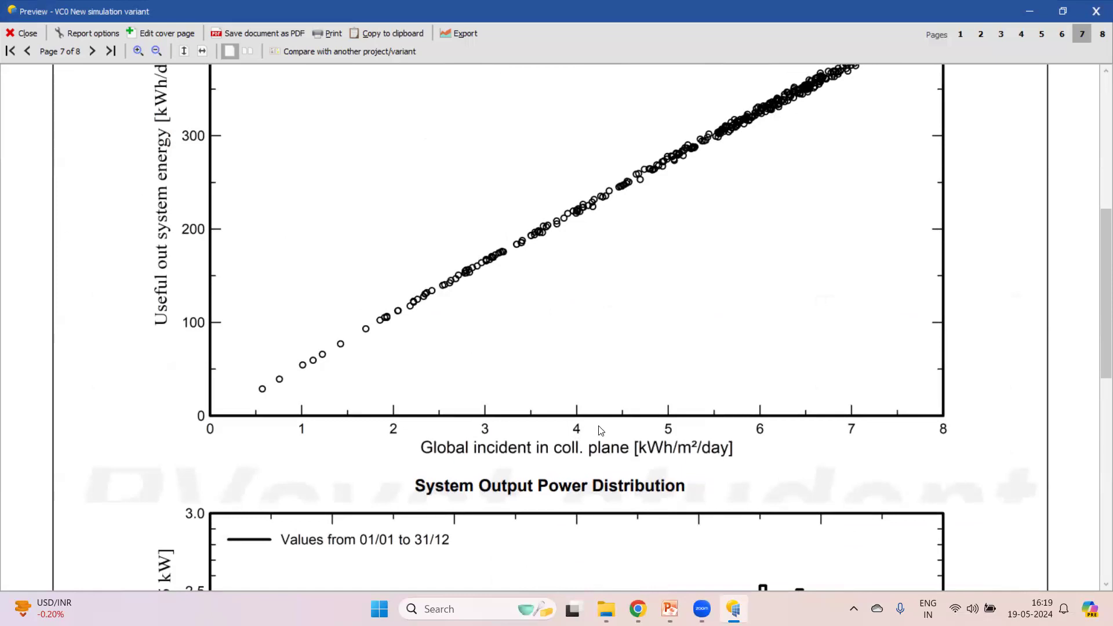
scroll(600, 431, down, 6)
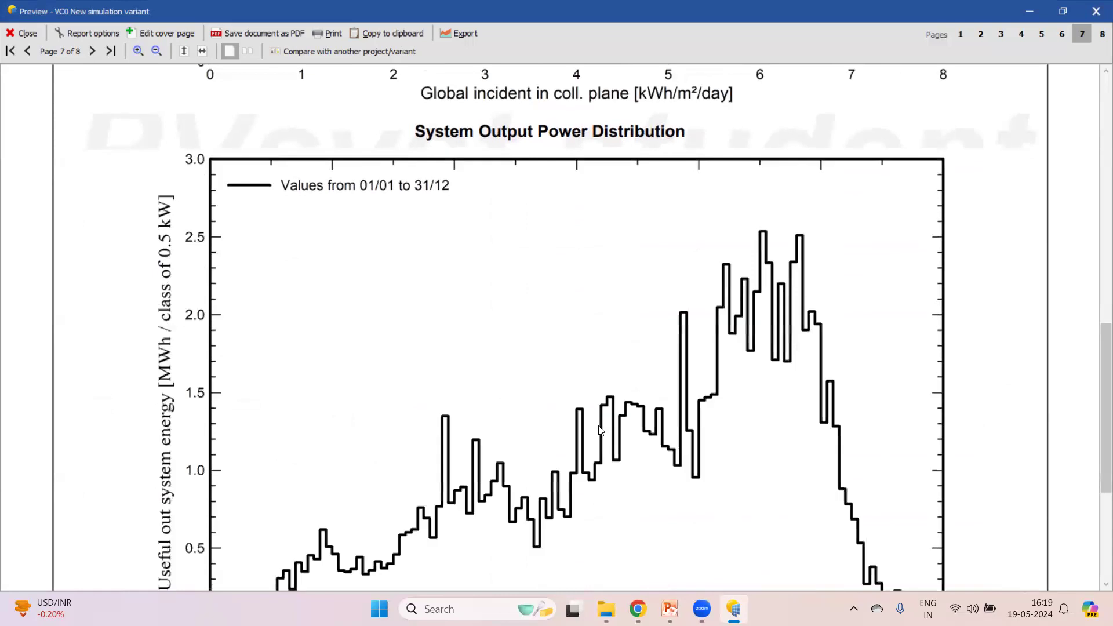
scroll(600, 430, down, 1)
scroll(601, 430, down, 2)
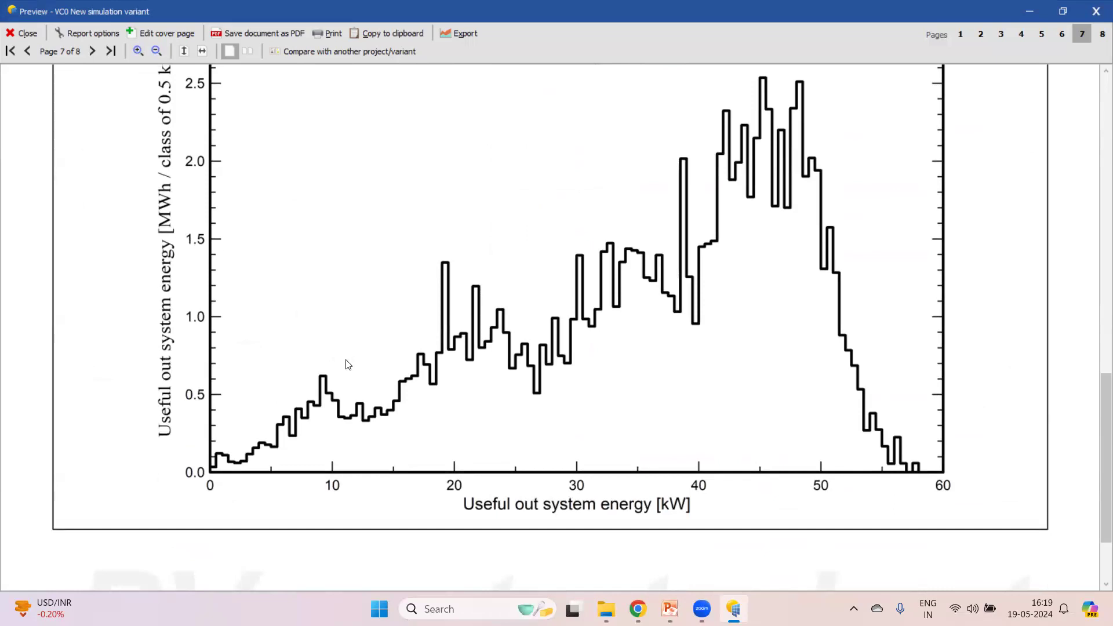
scroll(588, 520, down, 1)
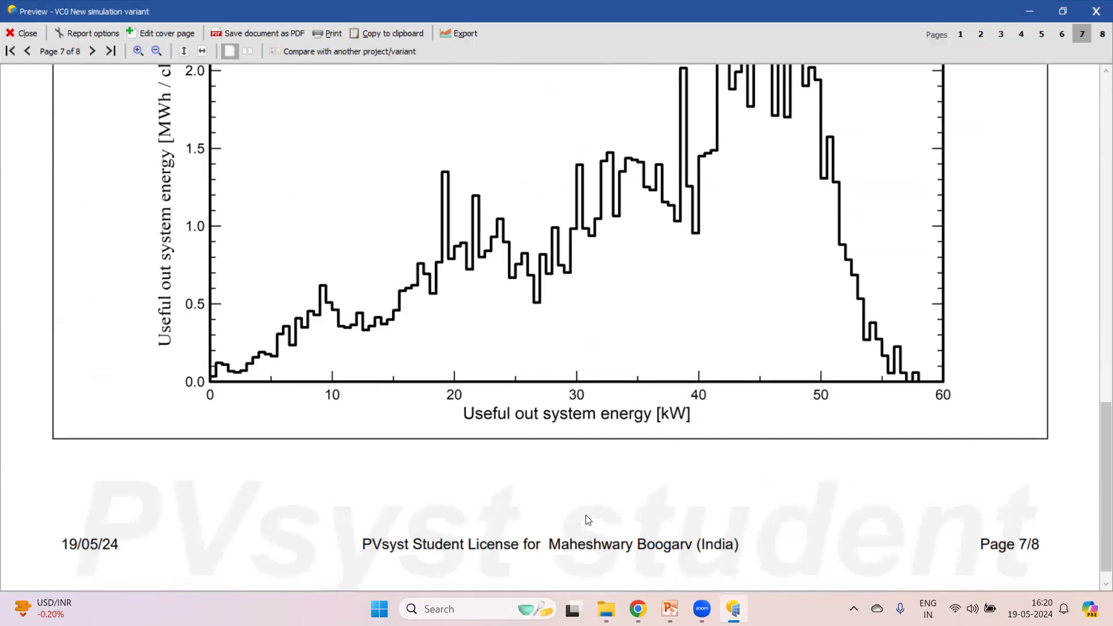
scroll(588, 519, up, 1)
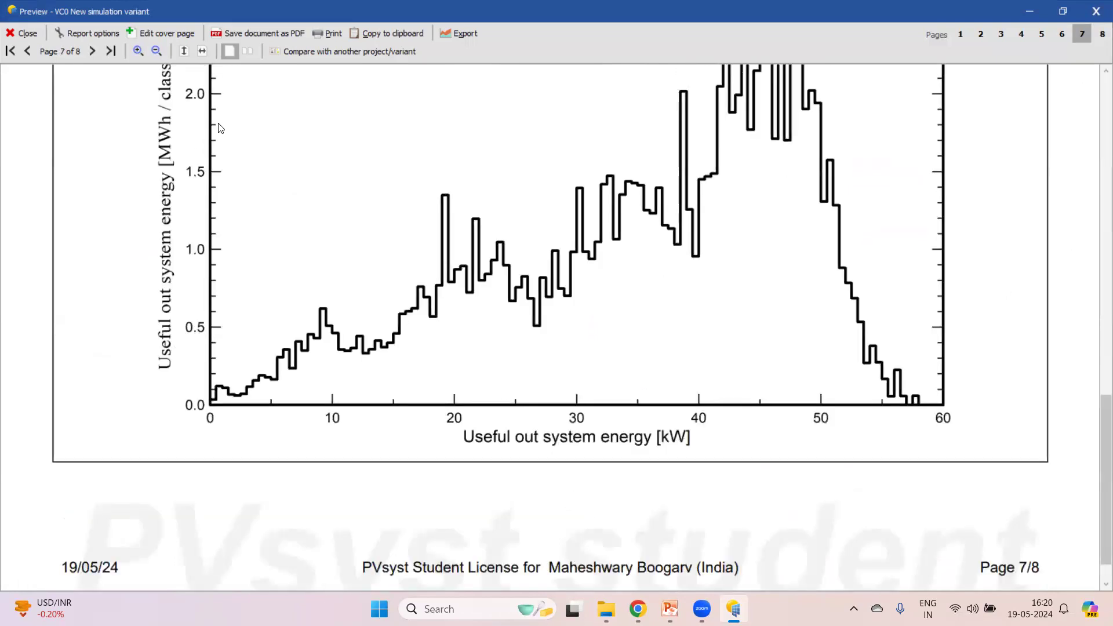
- View the single-line diagram and its component table on report page 8, and close the report preview
scroll(364, 335, down, 5)
scroll(364, 335, down, 6)
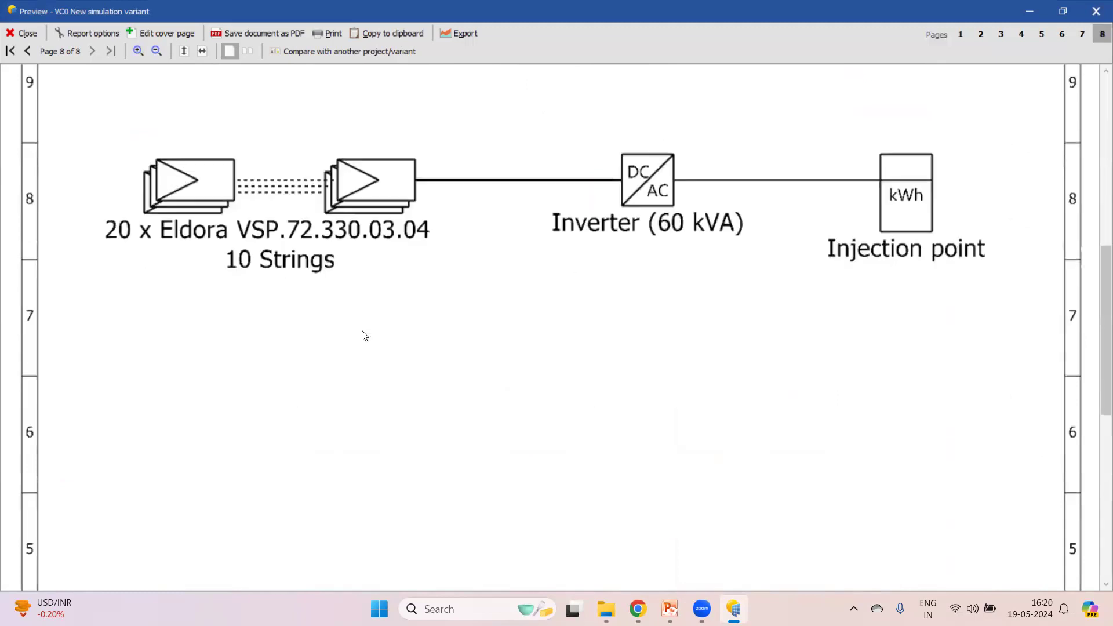
scroll(364, 335, down, 1)
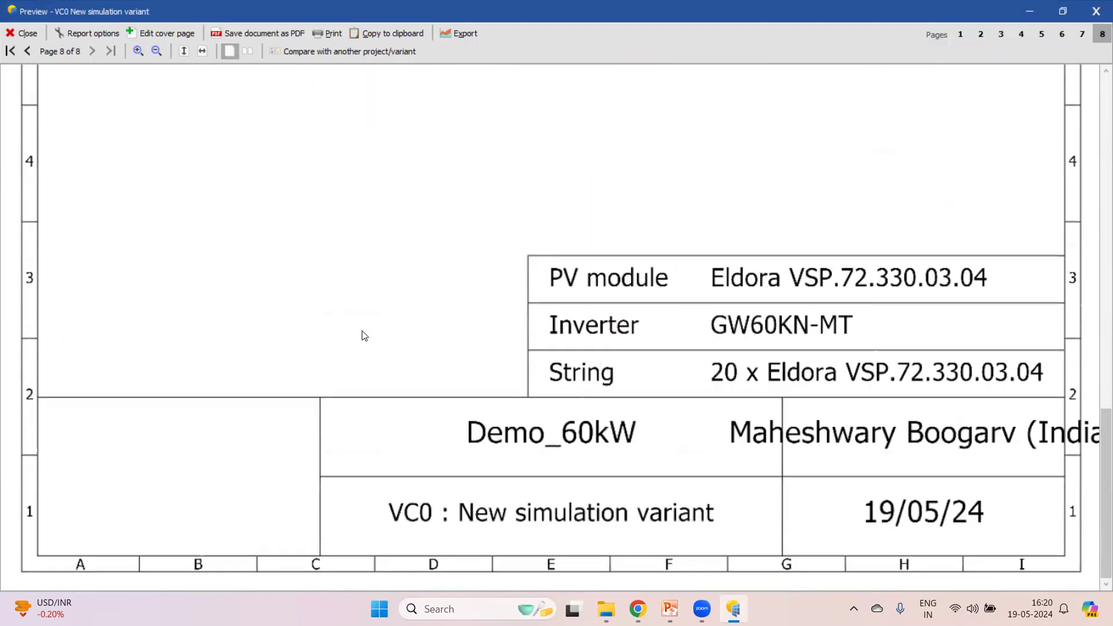
click(1095, 14)
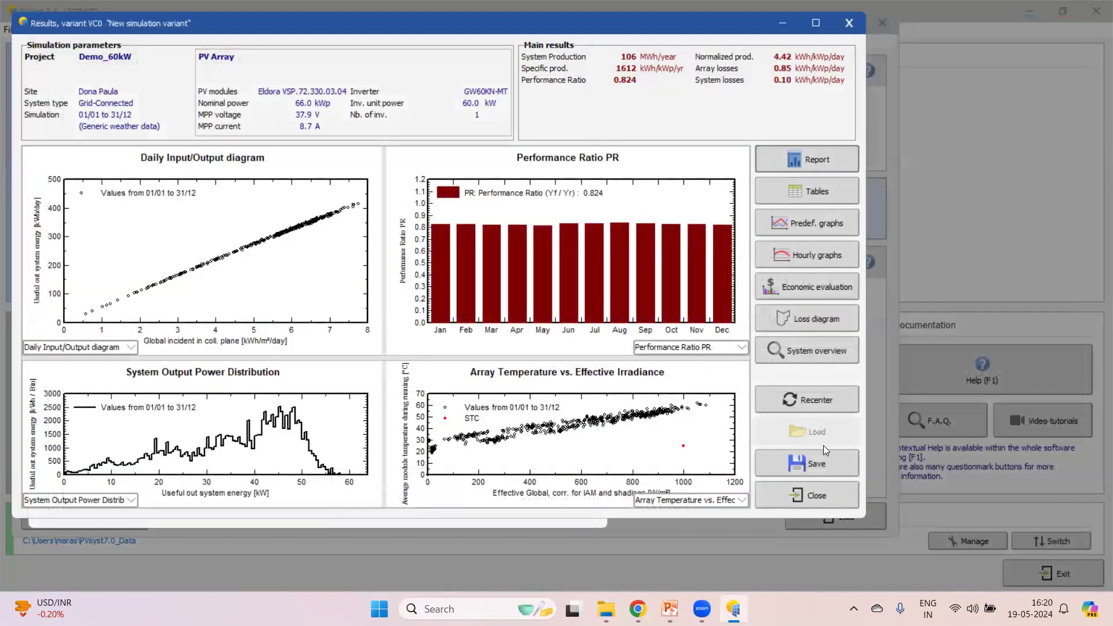
- Save the simulation variant under its existing description and file name, and close the results window
click(815, 462)
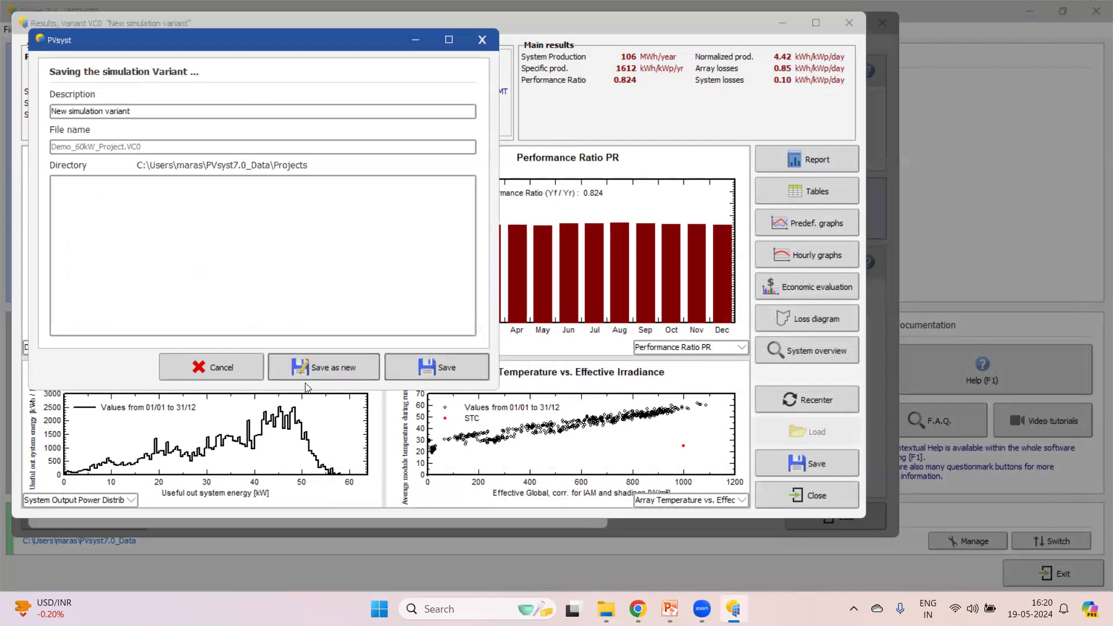
click(464, 363)
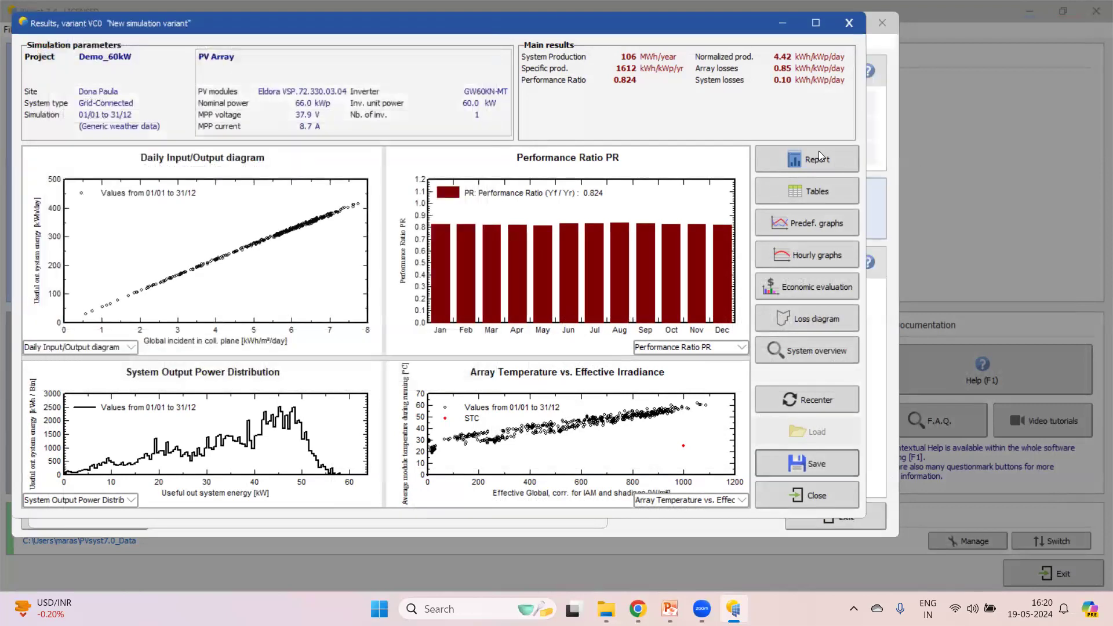
click(850, 25)
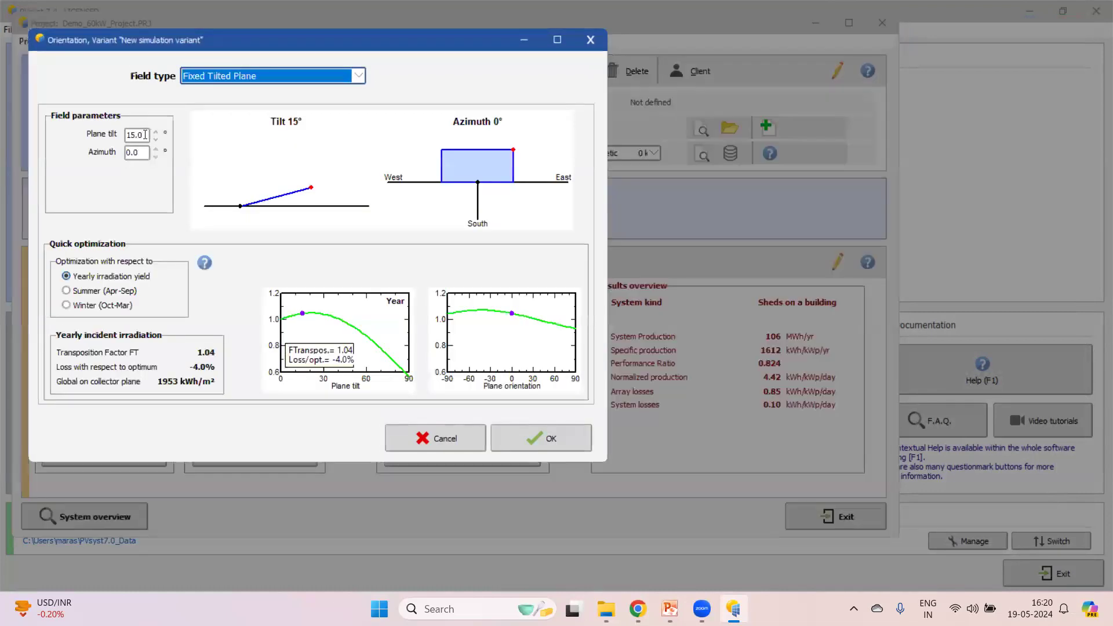
- Set the fixed plane's tilt to 18° in the orientation parameters and agree to match them to the shading scene
double_click(144, 135)
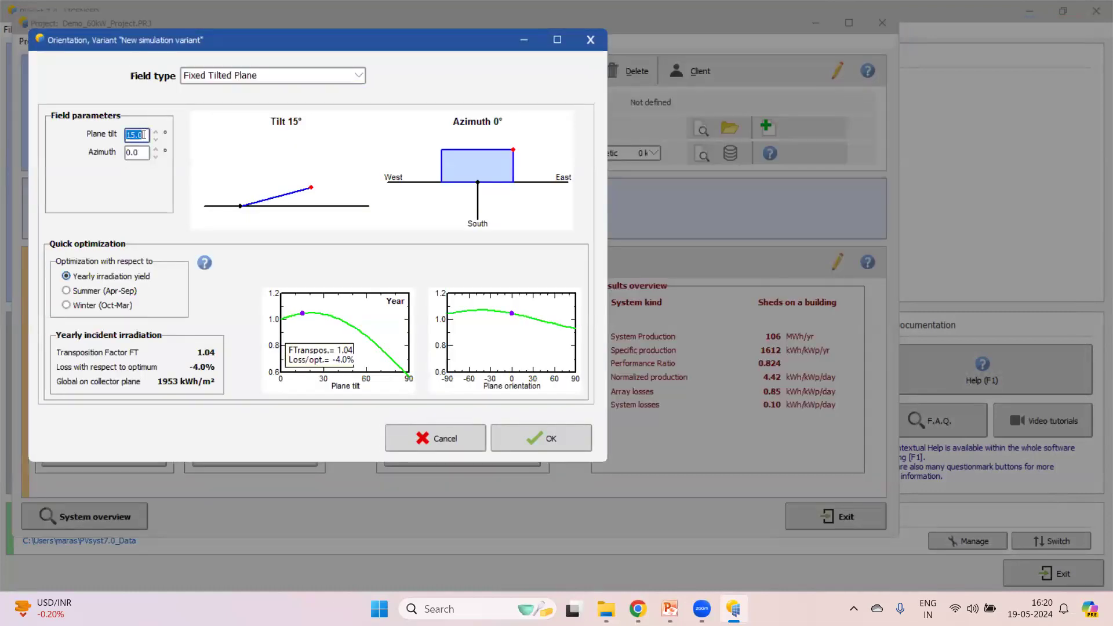
text(18)
click(548, 439)
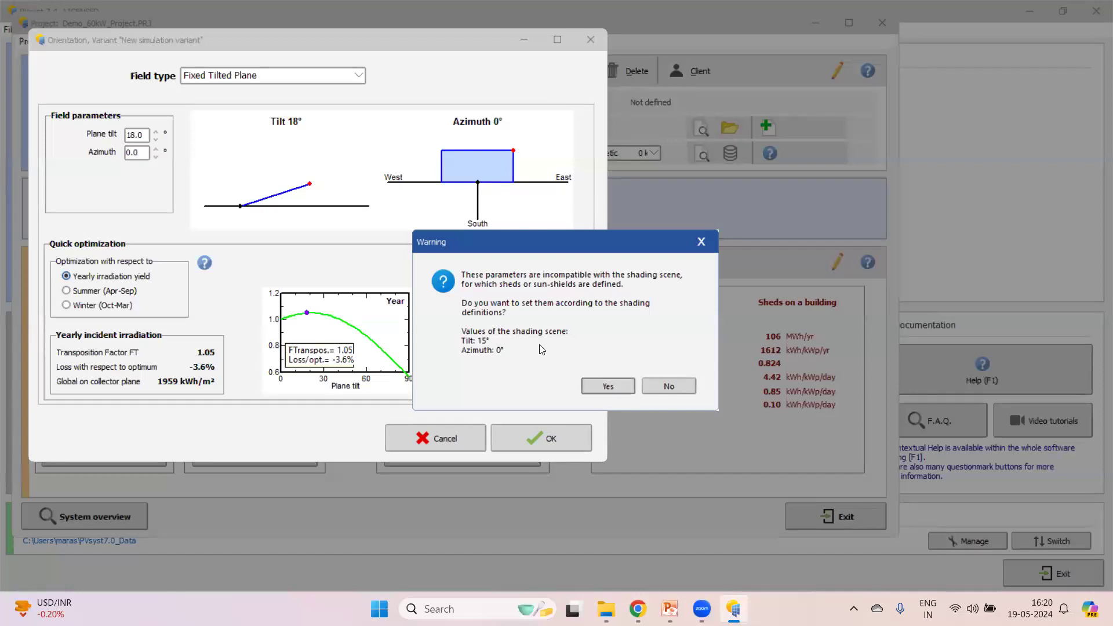
click(607, 388)
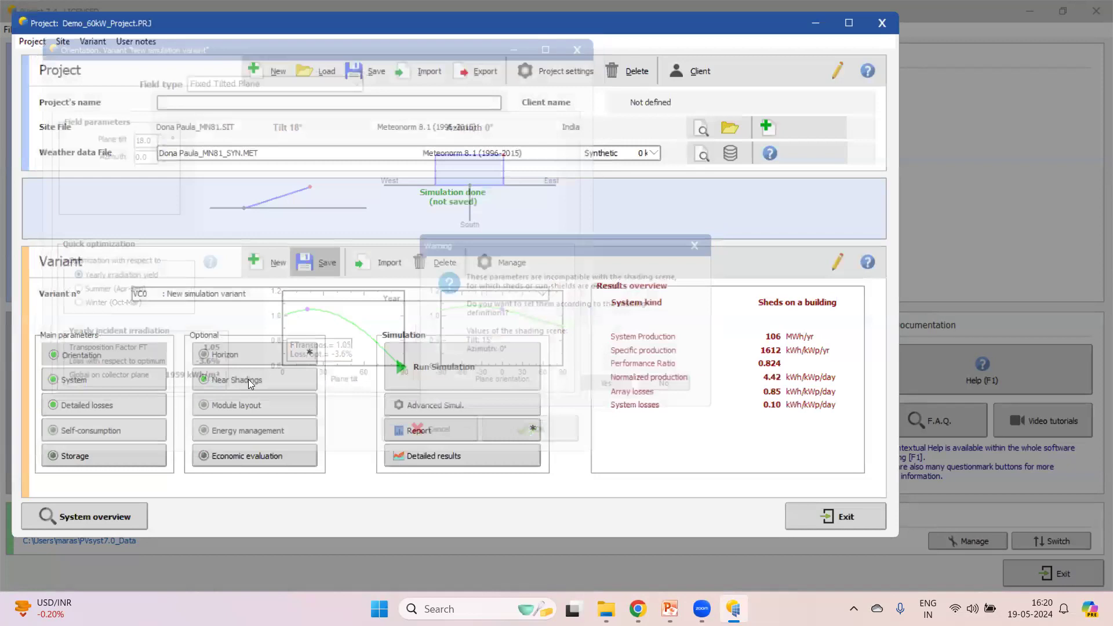
- Set the shed tilt of both shed fields in the near-shadings 3D scene to 18°
click(250, 378)
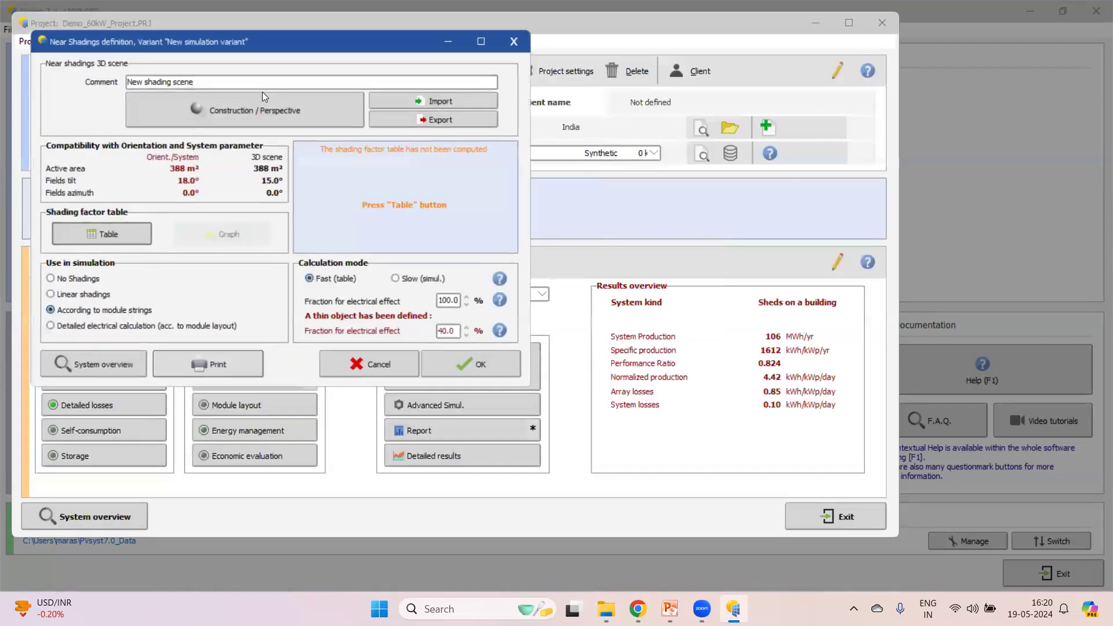
click(262, 96)
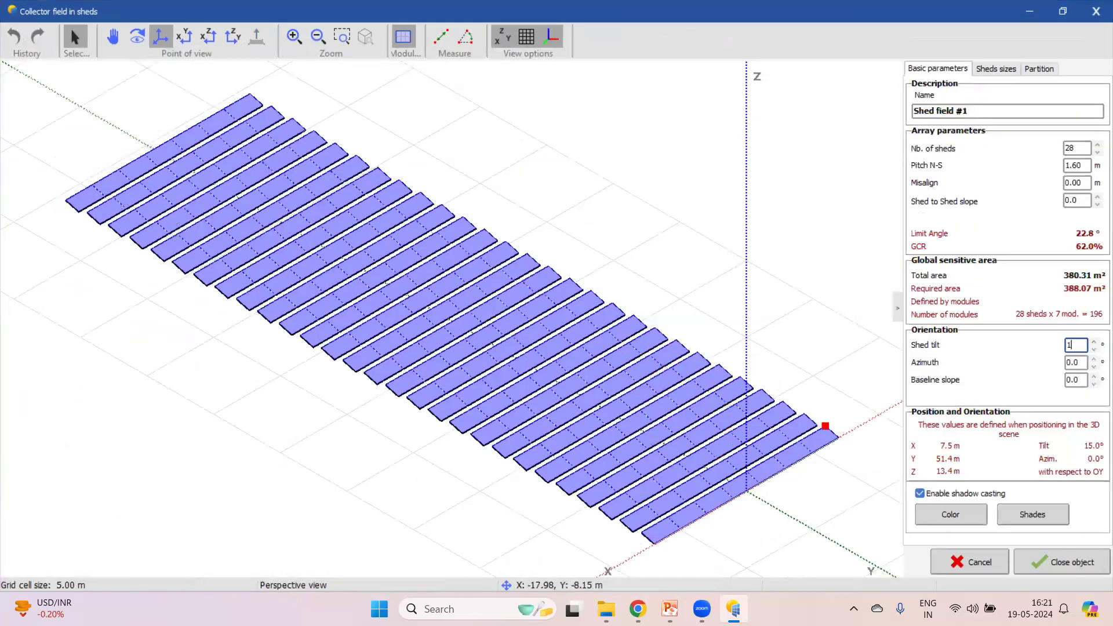
key(Return)
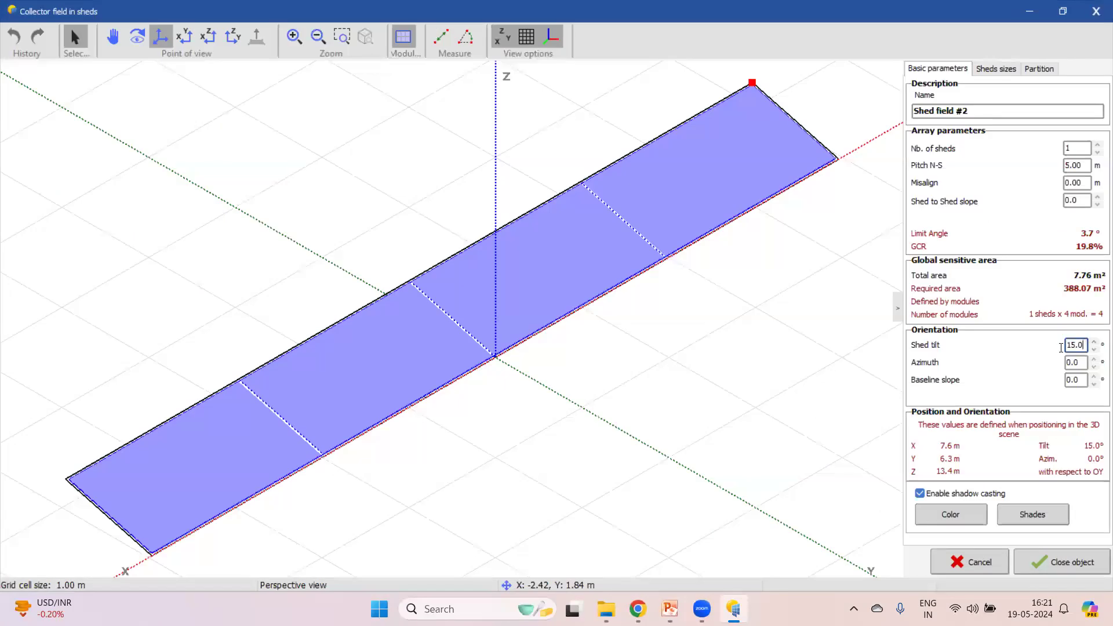
double_click(1076, 344)
text(18)
click(1090, 567)
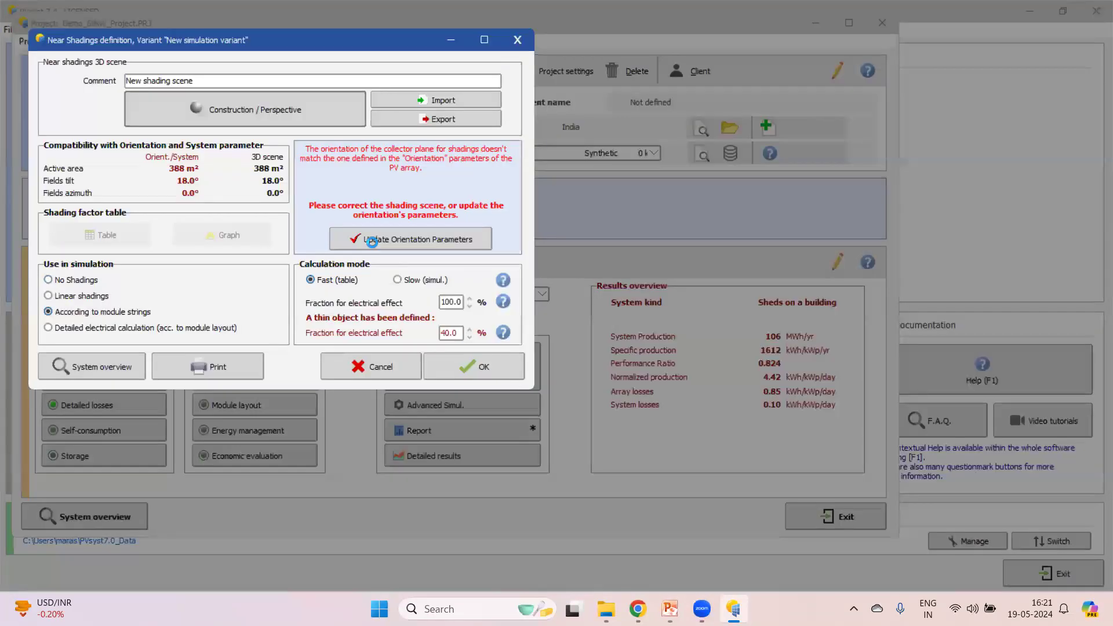
- Compute the shading factor table for the 18° tilt and accept the near-shadings definition
click(113, 240)
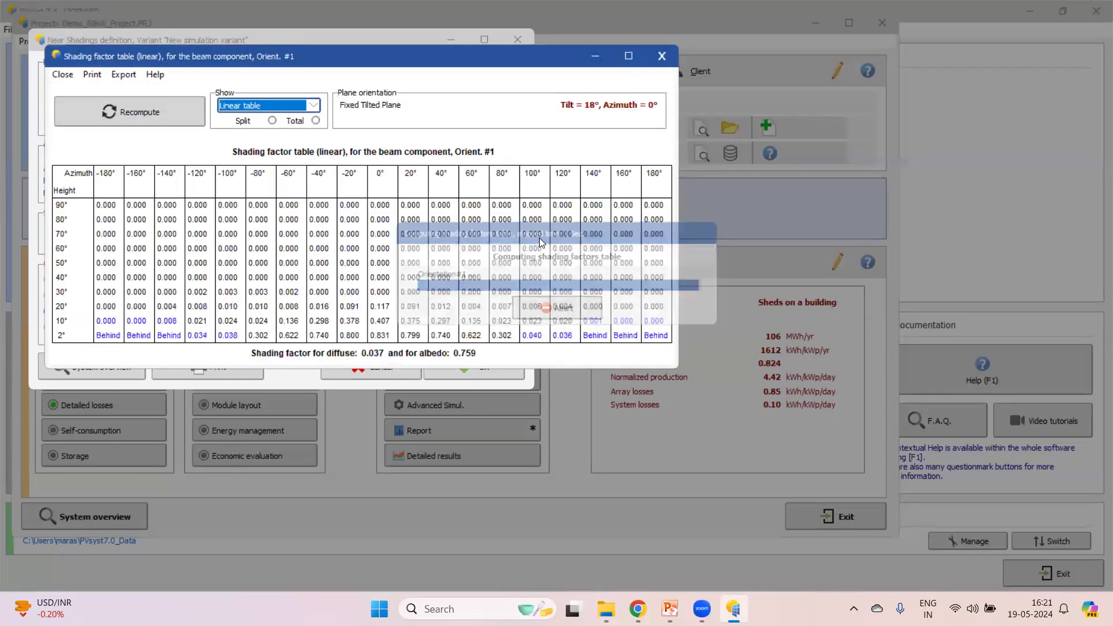
click(660, 57)
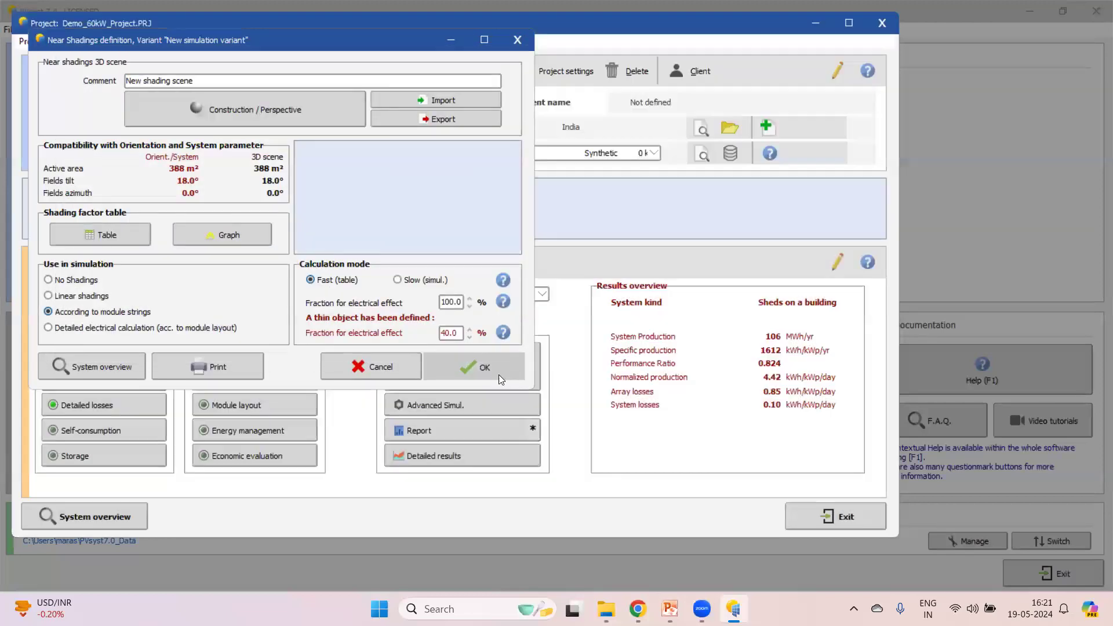
click(499, 374)
- Run the simulation with the 18° tilt and save the results as a new variant
click(481, 375)
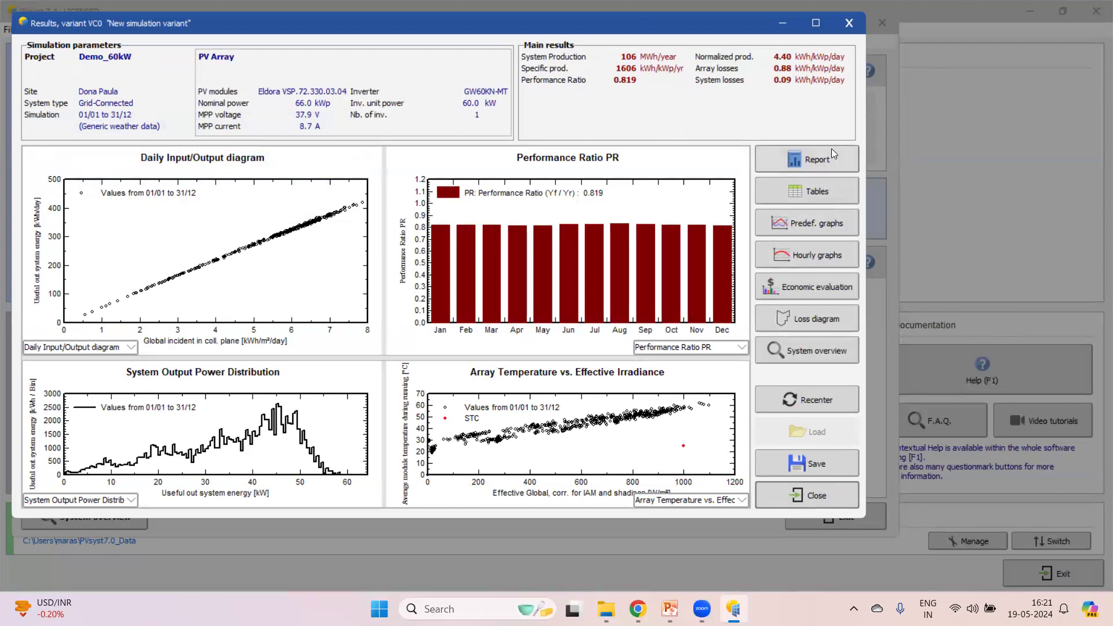
click(833, 458)
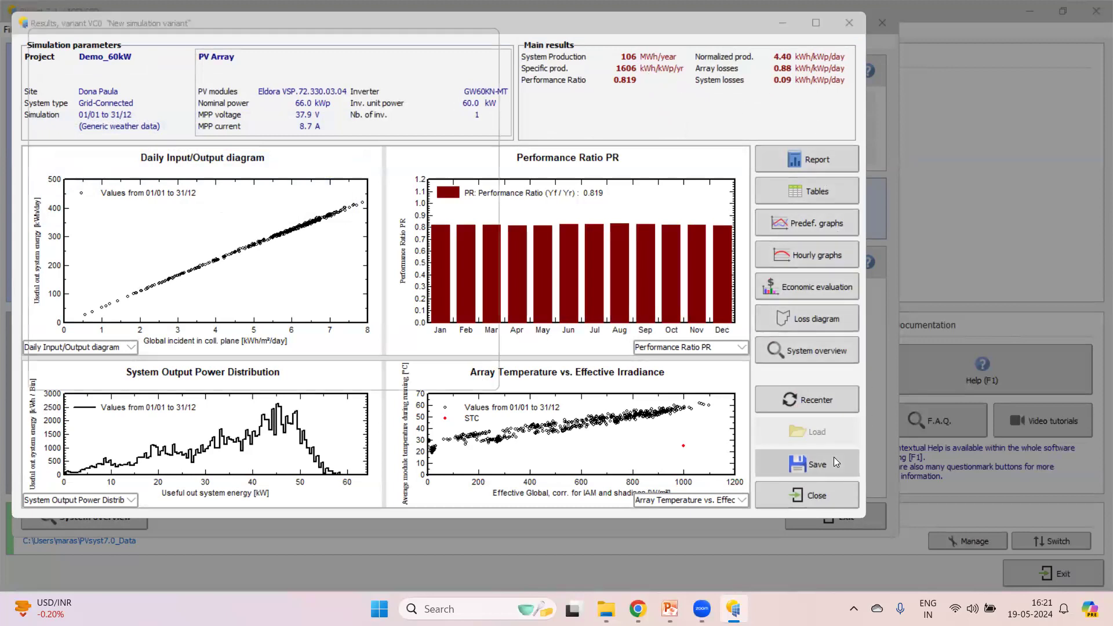
click(317, 365)
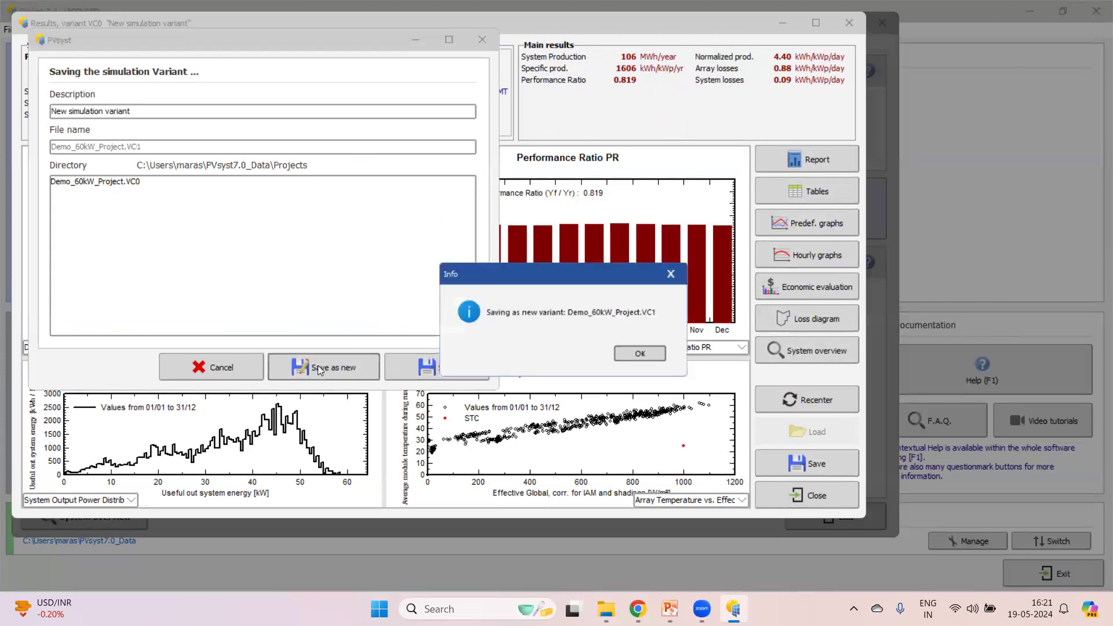
click(660, 357)
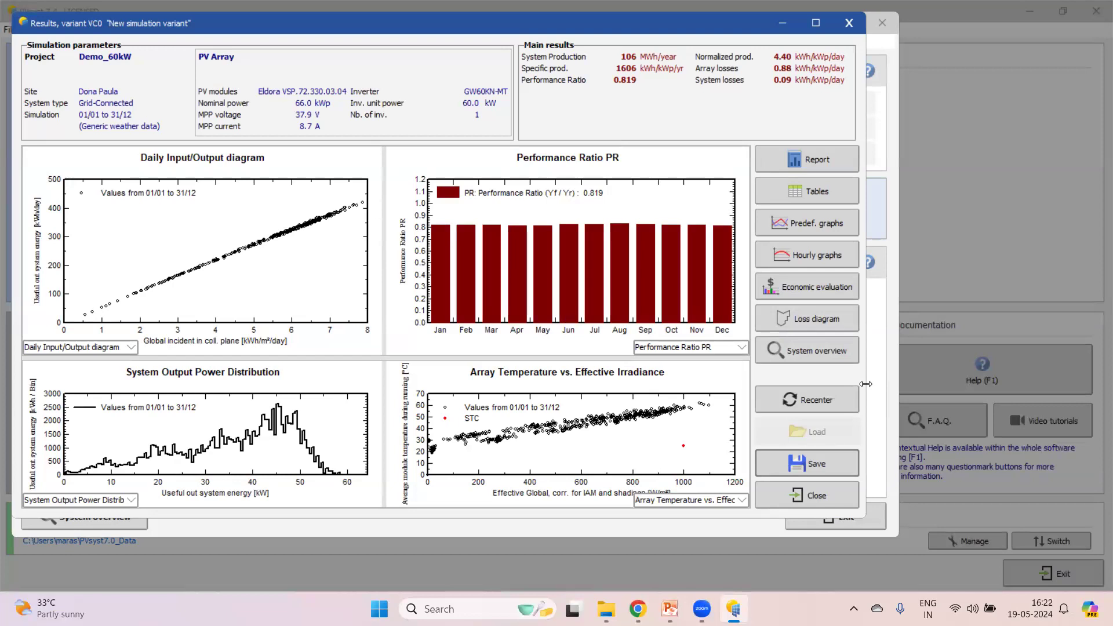
click(799, 499)
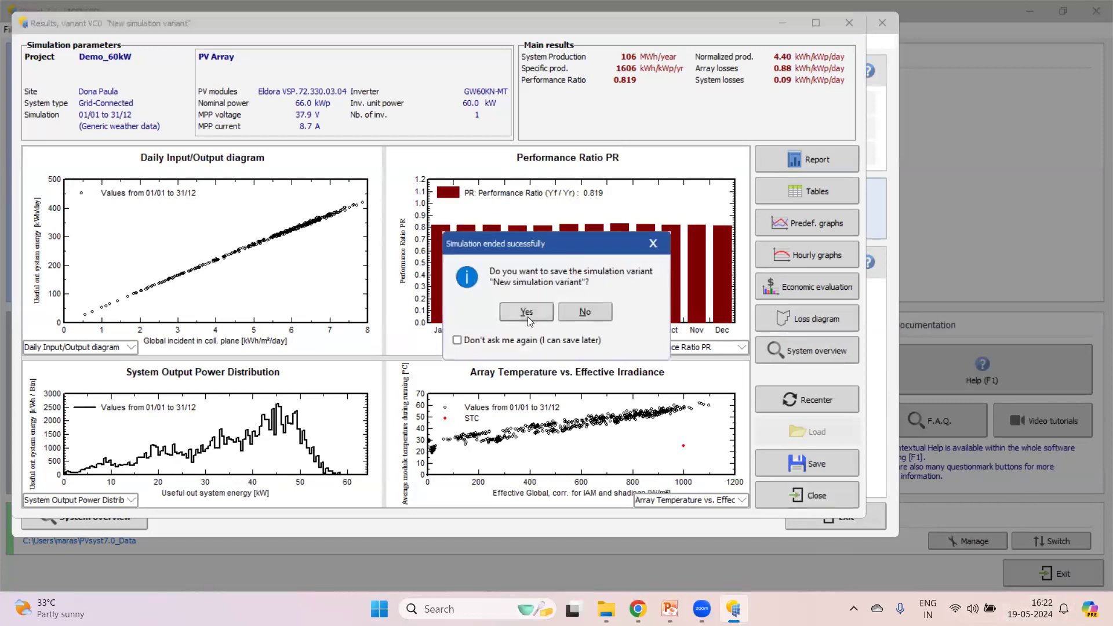